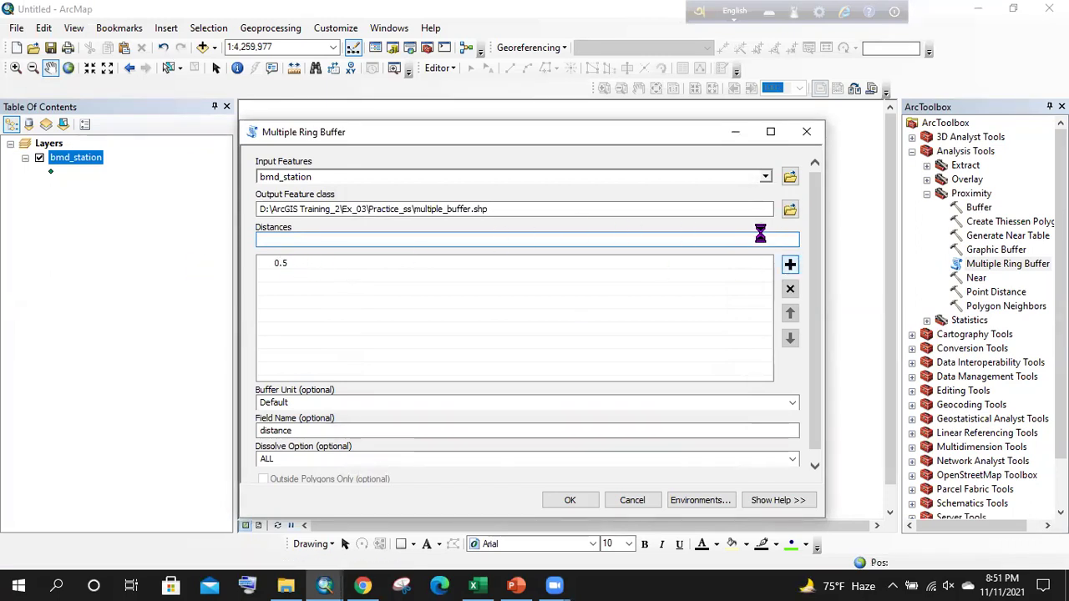
- Add ring distances of 1, 5, 10 and 15 to the Multiple Ring Buffer distance list
{"action": "left_click", "coordinate": [791, 266]}
{"action": "left_click", "coordinate": [779, 241]}
{"action": "left_click", "coordinate": [792, 264]}
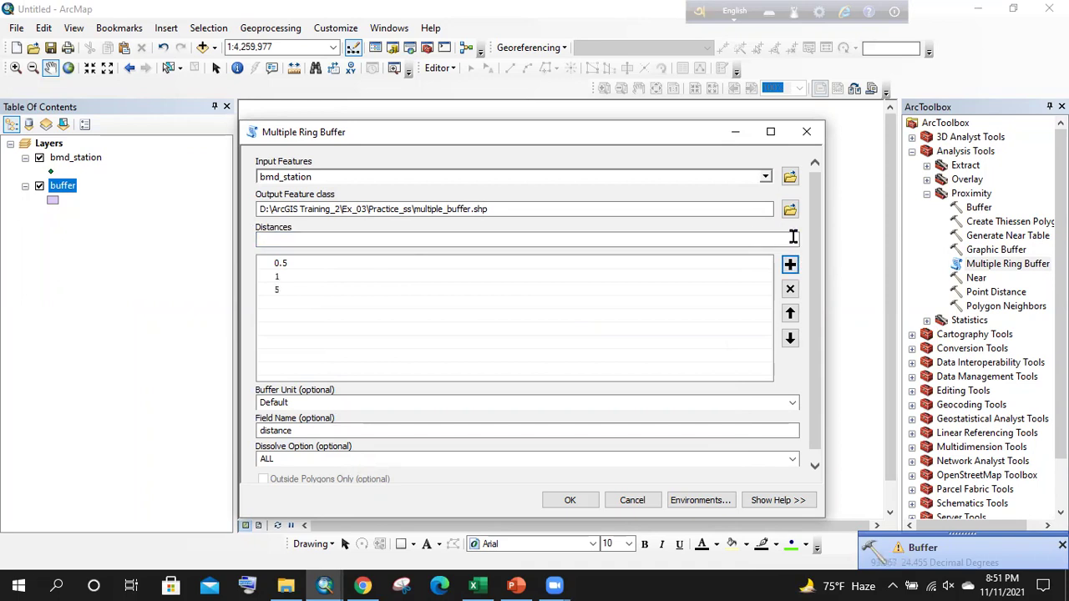
{"action": "left_click", "coordinate": [790, 265]}
{"action": "type", "text": "15"}
{"action": "left_click", "coordinate": [791, 265]}
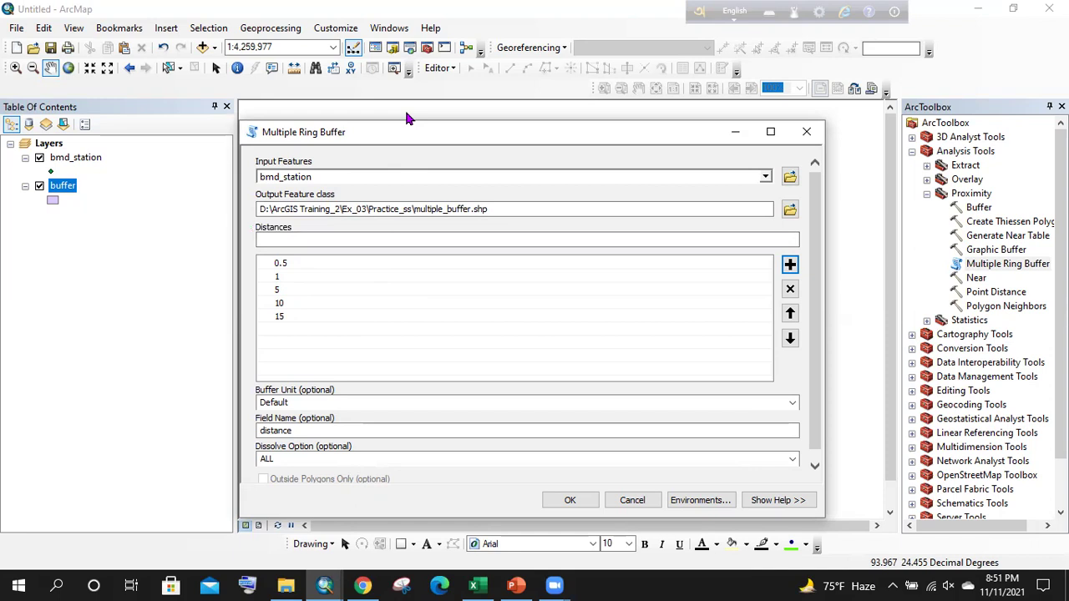
- Set the buffer unit to Kilometers and try to run Multiple Ring Buffer on bmd_station
{"action": "left_click_drag", "start_coordinate": [405, 121], "coordinate": [424, 53]}
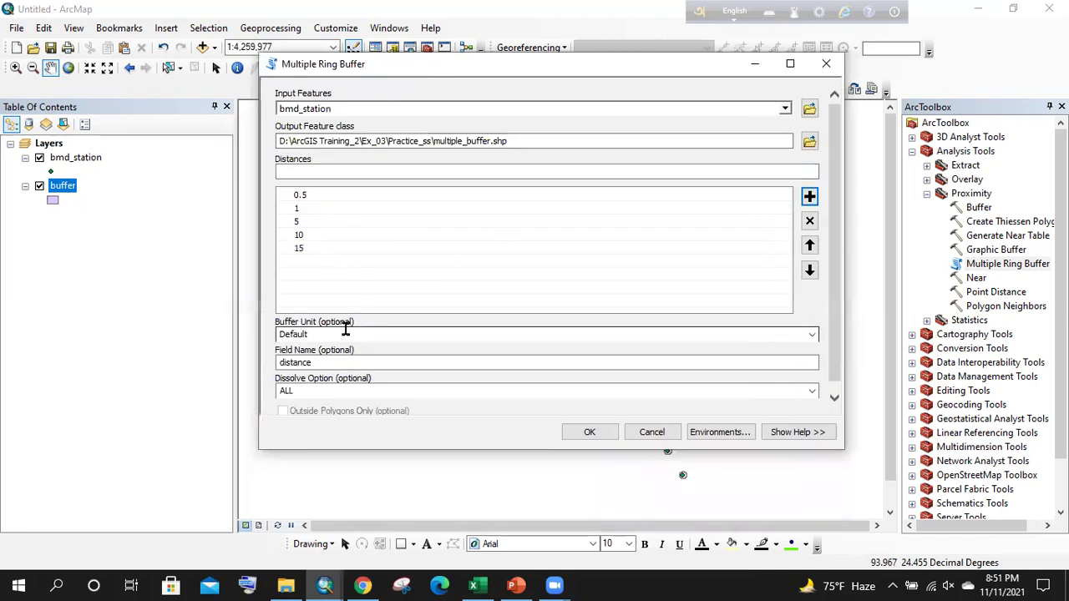
{"action": "left_click", "coordinate": [812, 334]}
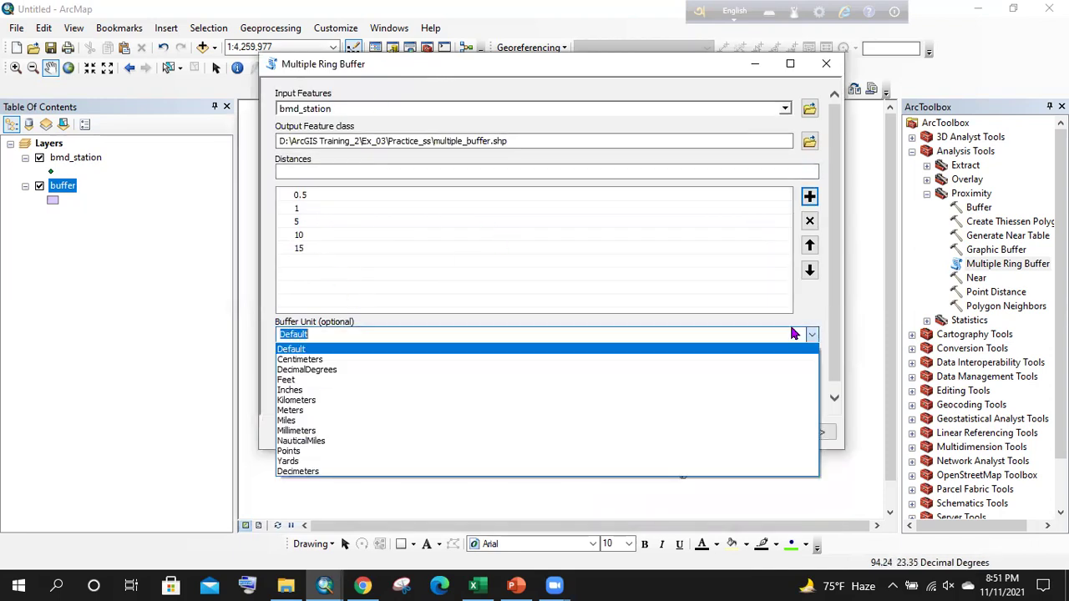
{"action": "left_click", "coordinate": [318, 406]}
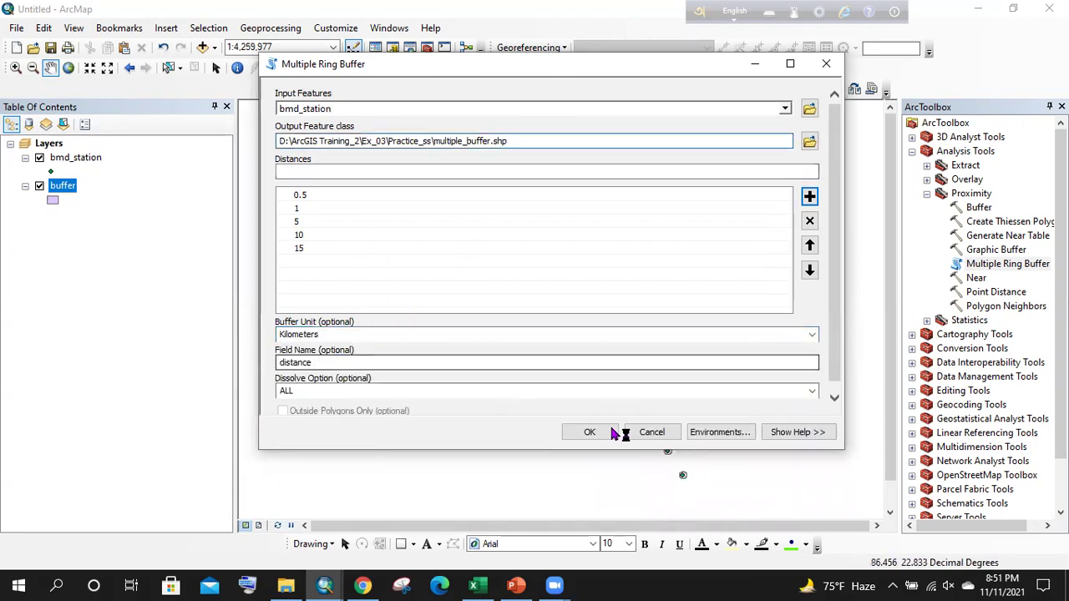
{"action": "left_click", "coordinate": [585, 433]}
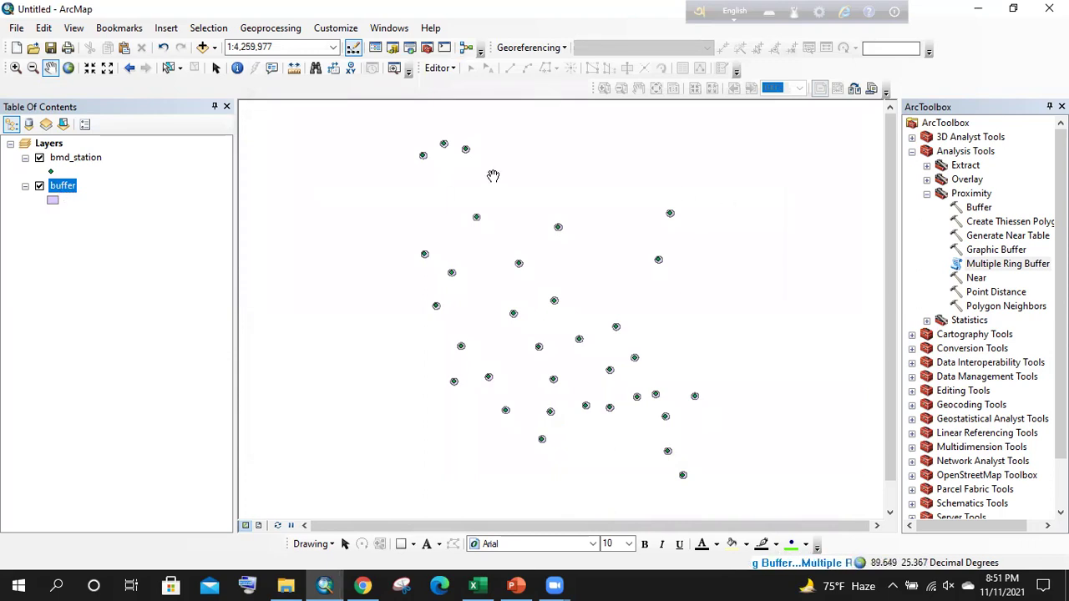
- Examine the buffer polygons around the bmd_station points at close range and across the whole station network
{"action": "scroll", "coordinate": [432, 140], "scroll_direction": "down", "scroll_amount": 4}
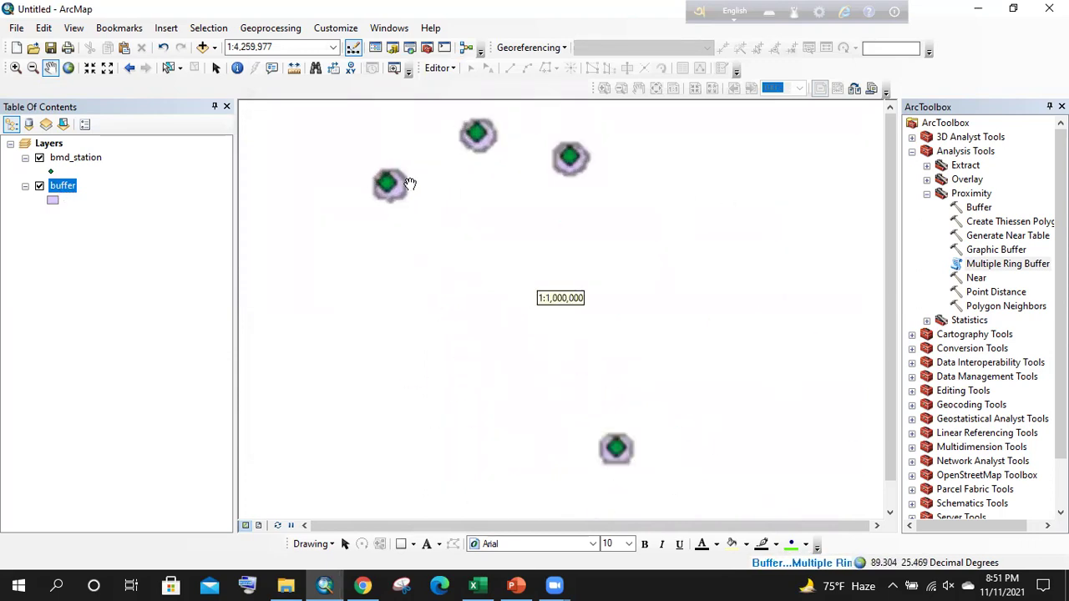
{"action": "scroll", "coordinate": [390, 185], "scroll_direction": "down", "scroll_amount": 3}
{"action": "scroll", "coordinate": [375, 172], "scroll_direction": "down", "scroll_amount": 1}
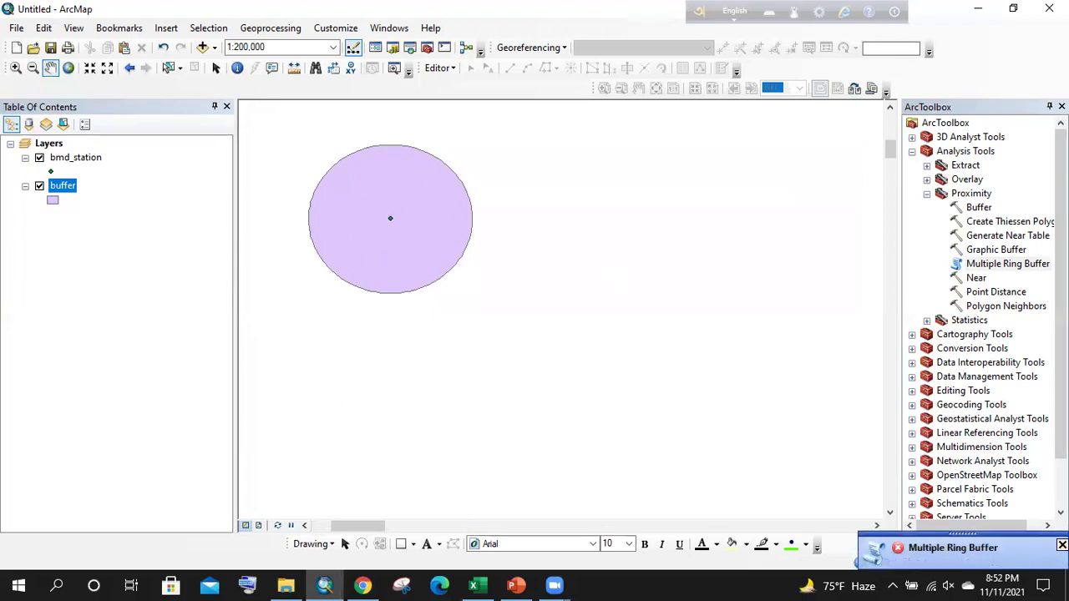
{"action": "scroll", "coordinate": [314, 270], "scroll_direction": "up", "scroll_amount": 3}
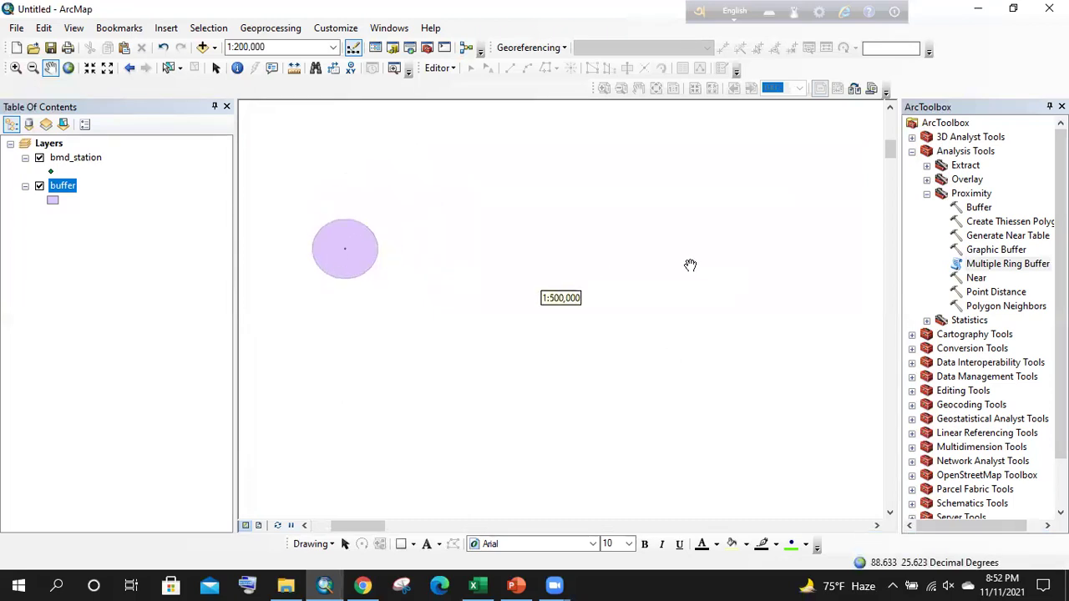
{"action": "scroll", "coordinate": [345, 251], "scroll_direction": "up", "scroll_amount": 3}
{"action": "scroll", "coordinate": [406, 220], "scroll_direction": "down", "scroll_amount": 3}
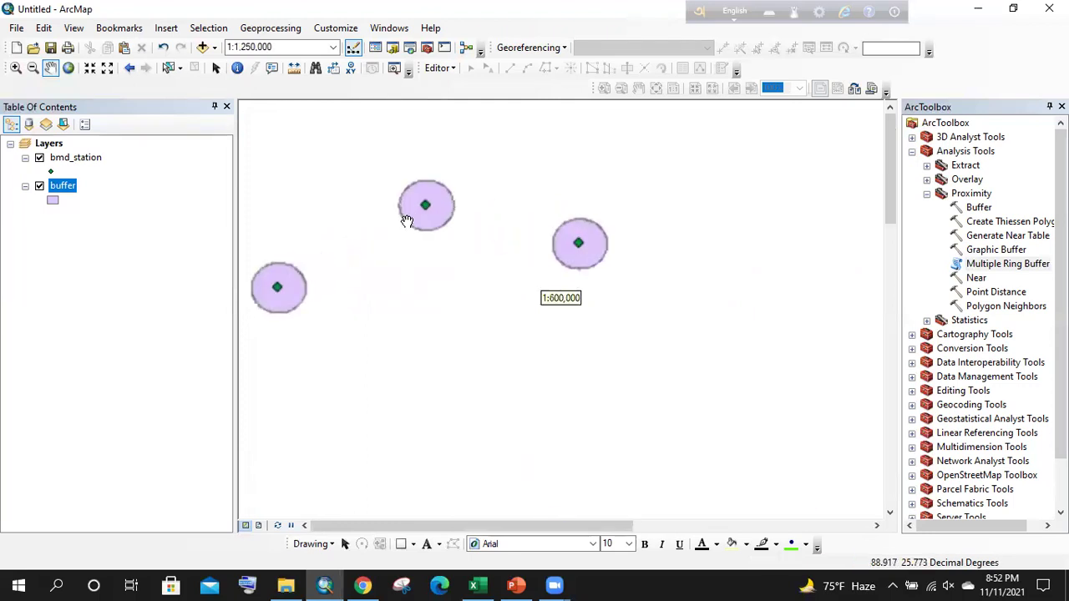
{"action": "scroll", "coordinate": [412, 190], "scroll_direction": "down", "scroll_amount": 1}
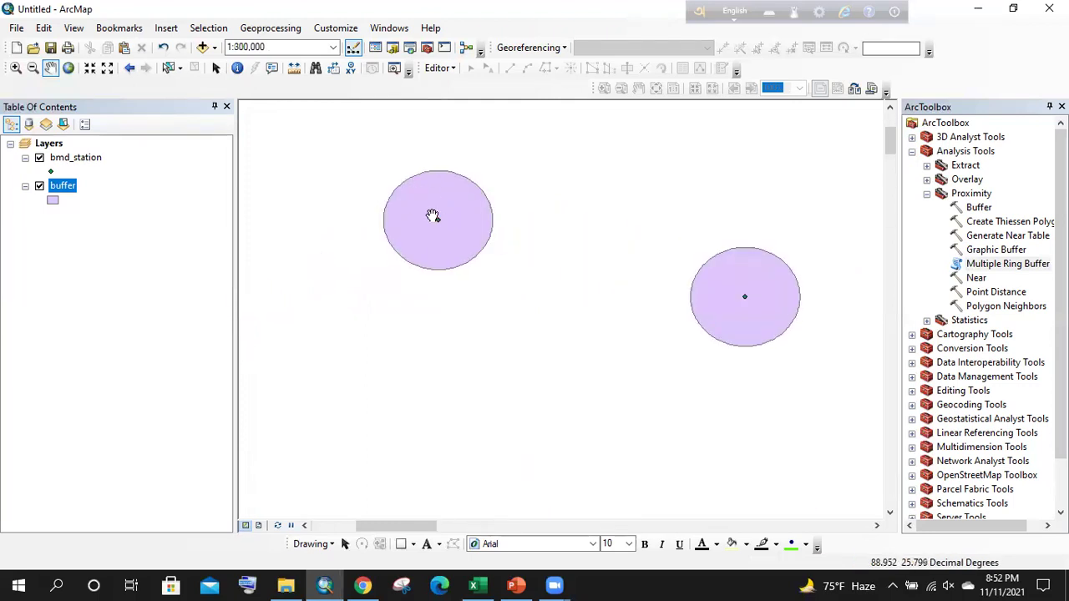
{"action": "scroll", "coordinate": [463, 227], "scroll_direction": "up", "scroll_amount": 2}
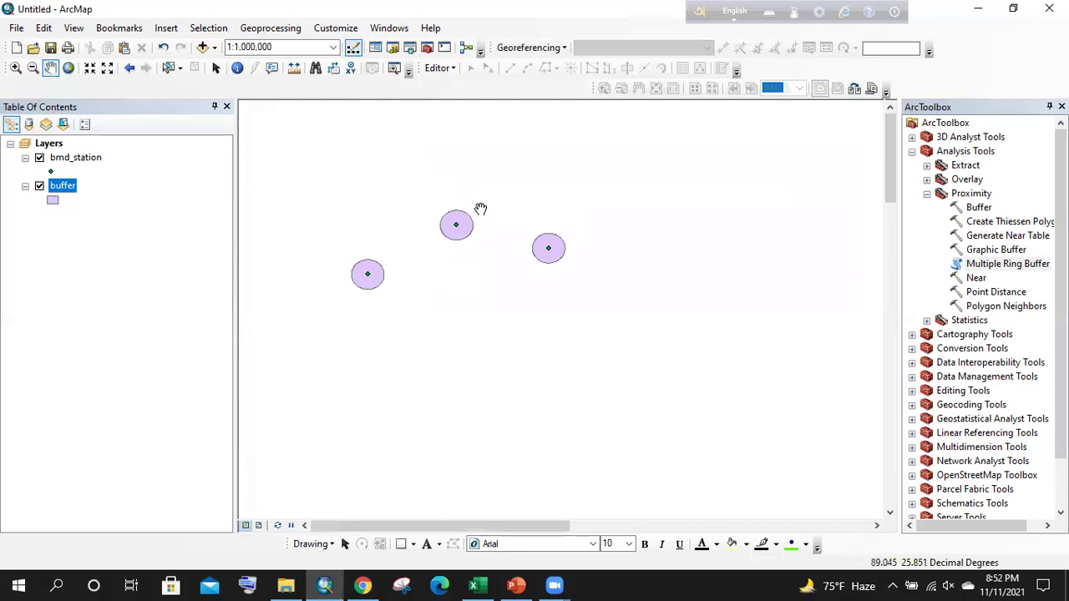
{"action": "scroll", "coordinate": [483, 213], "scroll_direction": "up", "scroll_amount": 3}
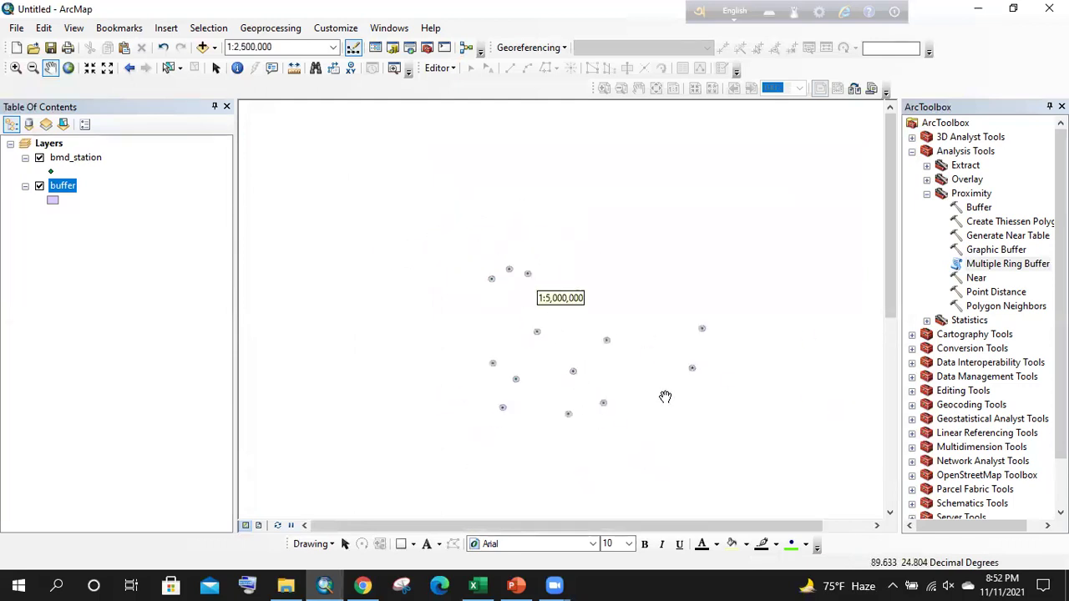
{"action": "scroll", "coordinate": [551, 334], "scroll_direction": "down", "scroll_amount": 1}
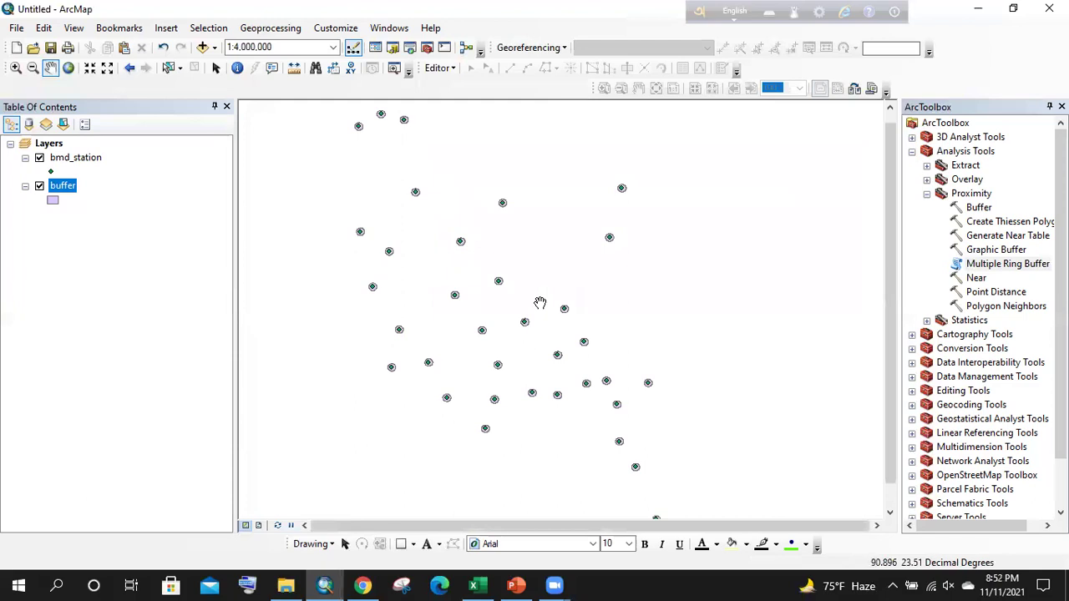
{"action": "scroll", "coordinate": [518, 290], "scroll_direction": "down", "scroll_amount": 1}
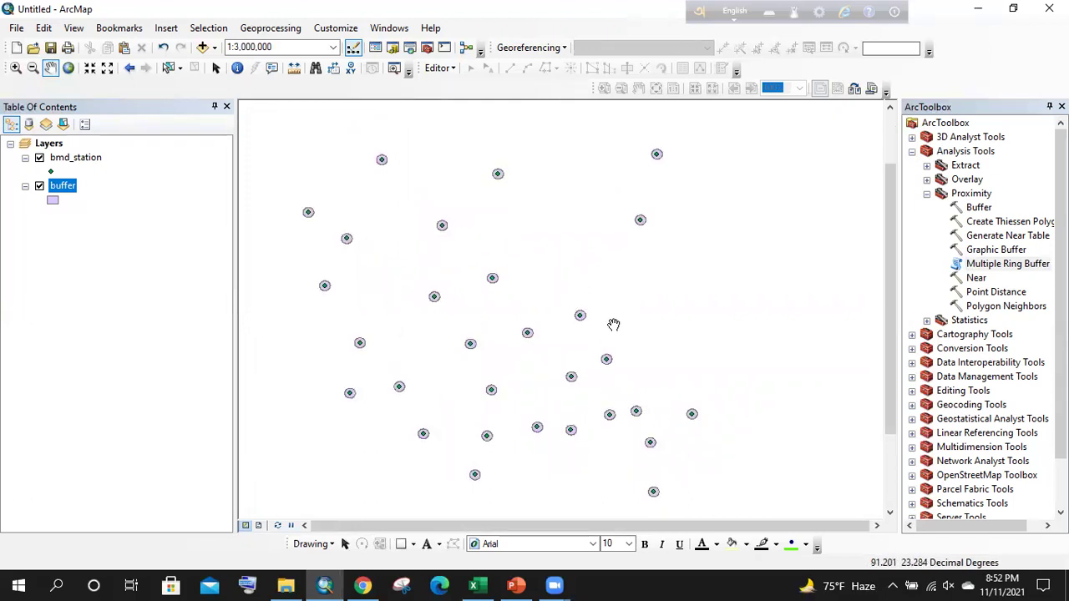
- Hide the buffer layer and browse the catalog to the Practice_ss folder in D:\ArcGIS Training_2\Ex_03
{"action": "left_click", "coordinate": [39, 186]}
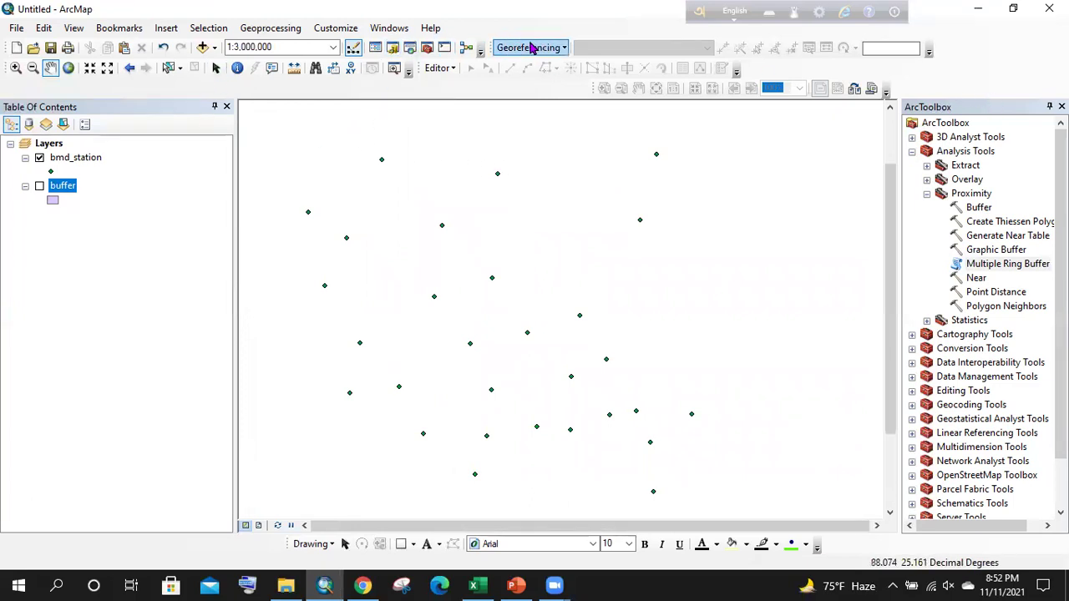
{"action": "left_click", "coordinate": [392, 47]}
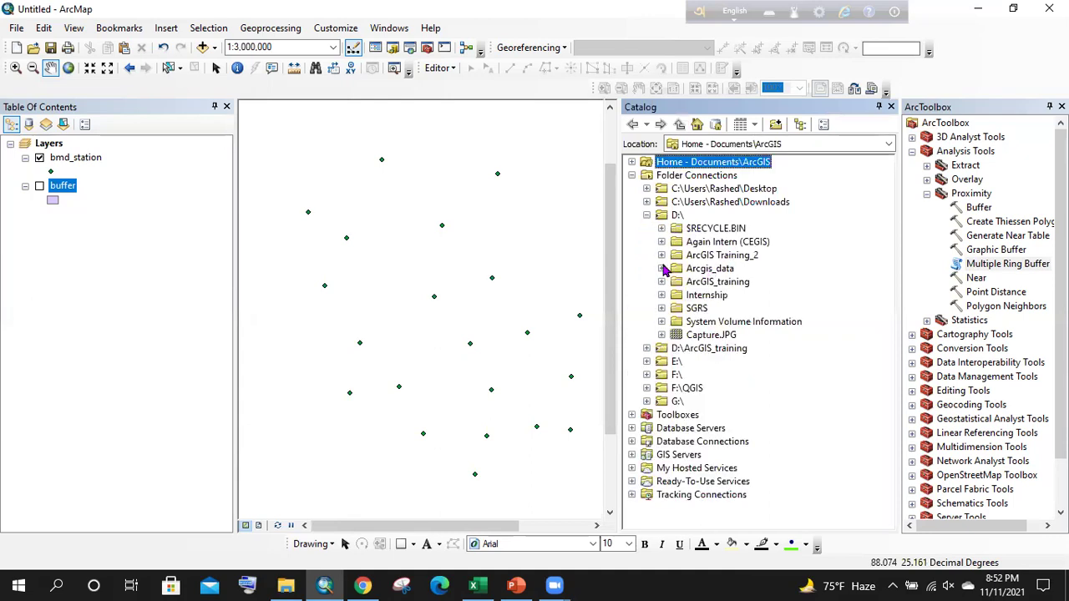
{"action": "left_click", "coordinate": [662, 254]}
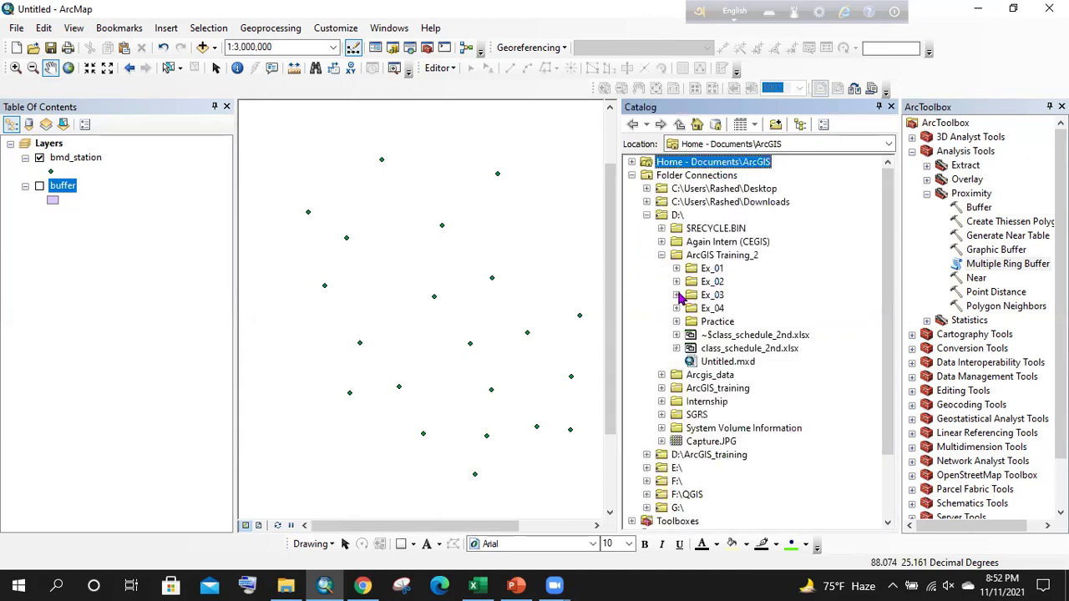
{"action": "left_click", "coordinate": [677, 294]}
{"action": "left_click", "coordinate": [730, 336]}
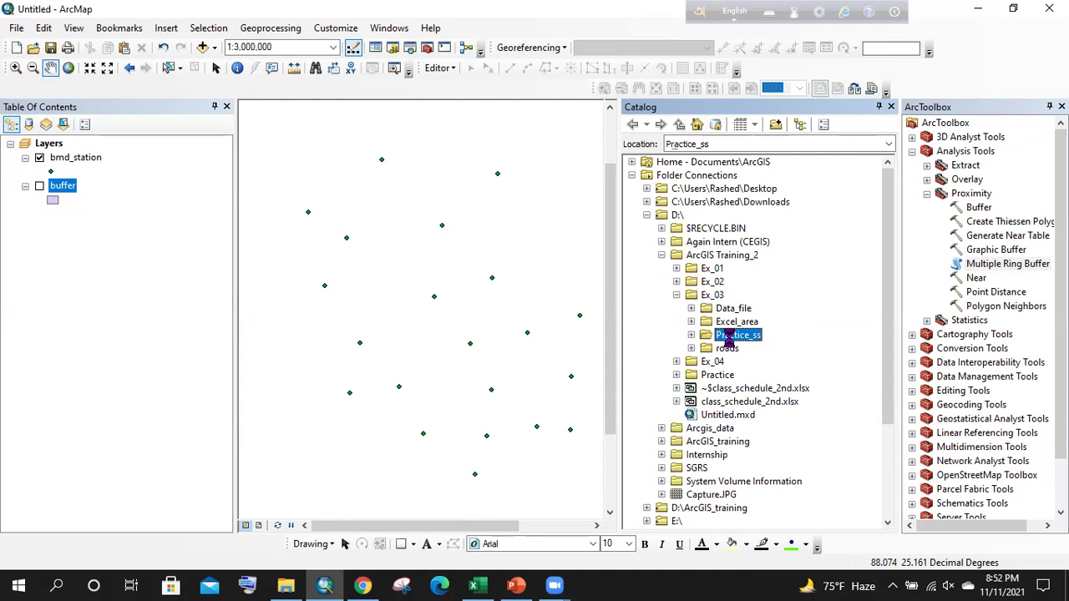
- Start a new shapefile in the Practice_ss folder, named Line_s, with polyline as its feature type
{"action": "right_click", "coordinate": [726, 336]}
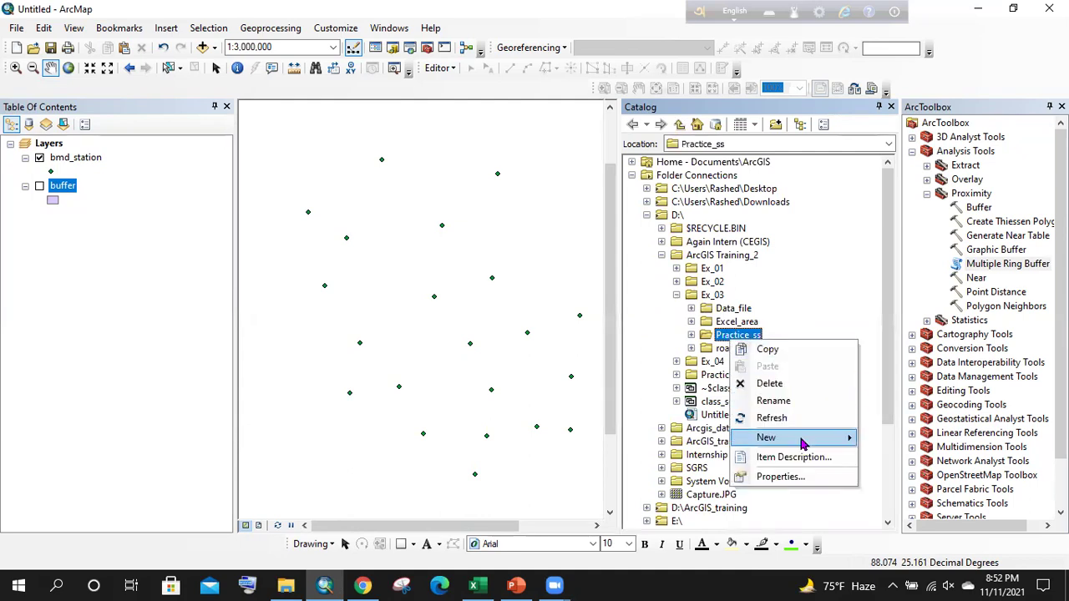
{"action": "mouse_move", "coordinate": [801, 442]}
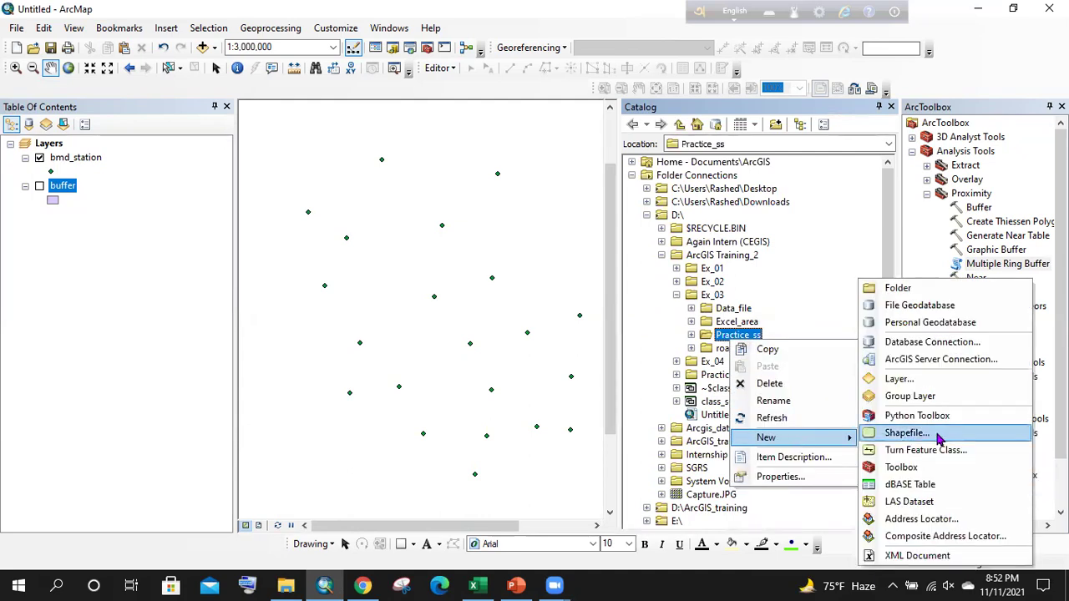
{"action": "left_click", "coordinate": [937, 434]}
{"action": "type", "text": "Li"}
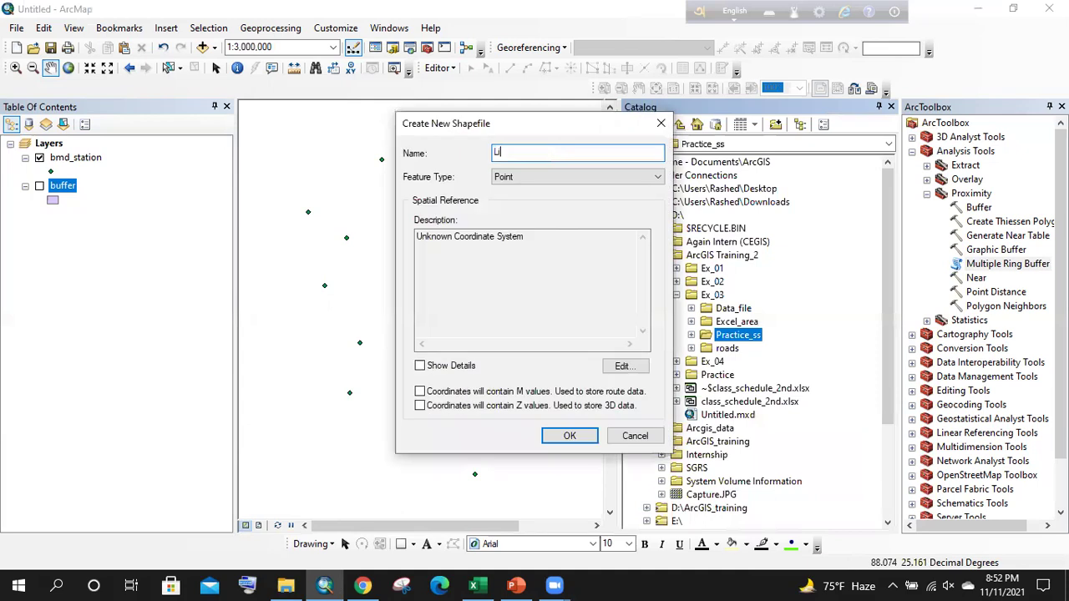
{"action": "type", "text": "ne_s"}
{"action": "left_click", "coordinate": [615, 177]}
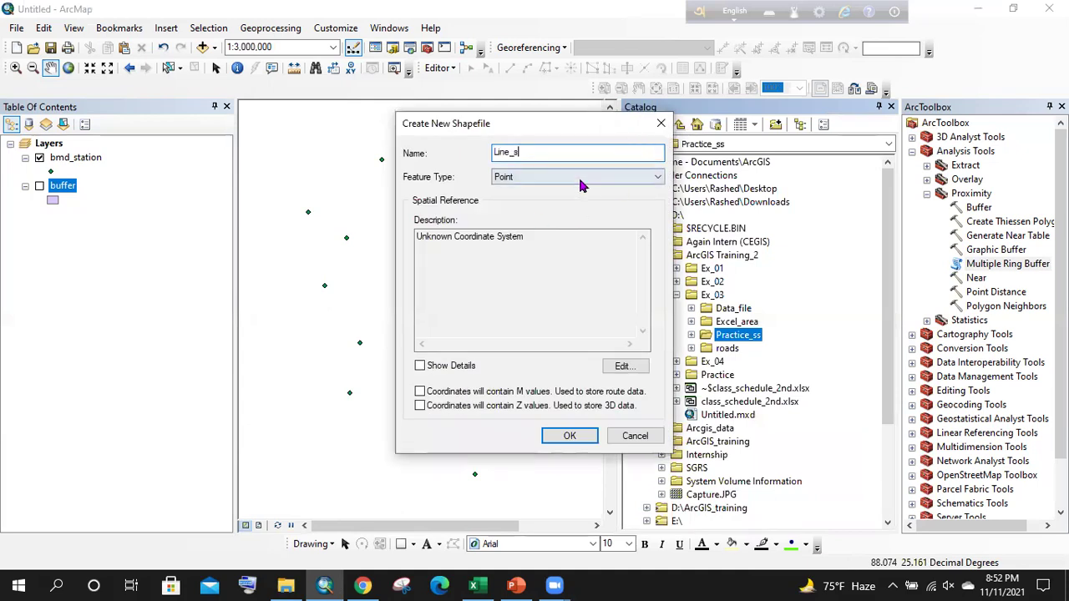
{"action": "left_click", "coordinate": [509, 201]}
- Assign the WGS_1984_UTM_Zone_46N coordinate system to the new shapefile, create it and close the catalog
{"action": "left_click", "coordinate": [625, 367]}
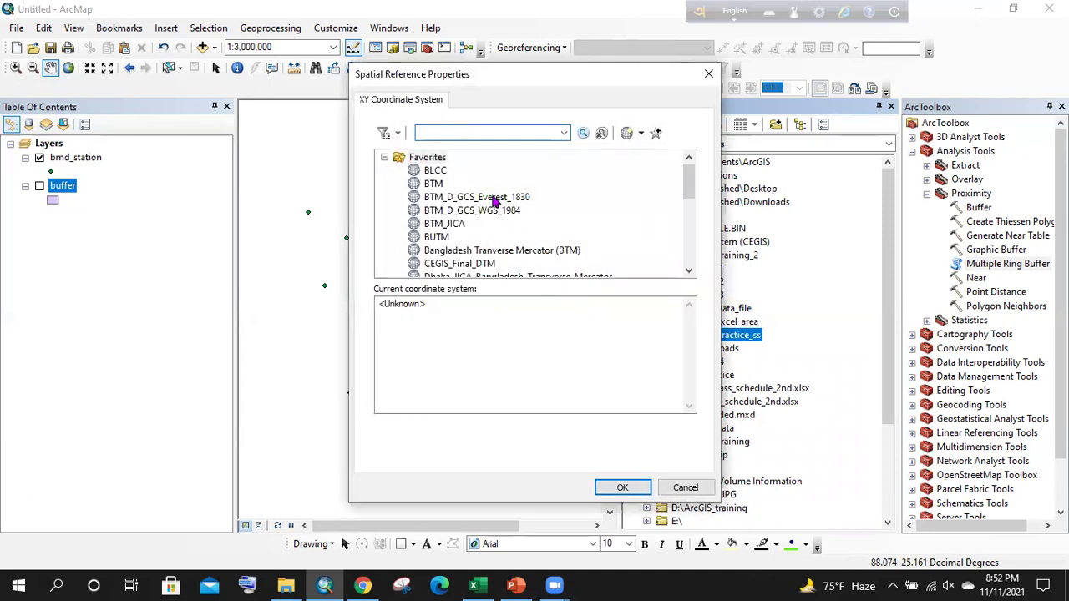
{"action": "scroll", "coordinate": [567, 241], "scroll_direction": "down", "scroll_amount": 5}
{"action": "left_click", "coordinate": [501, 224]}
{"action": "left_click", "coordinate": [619, 488]}
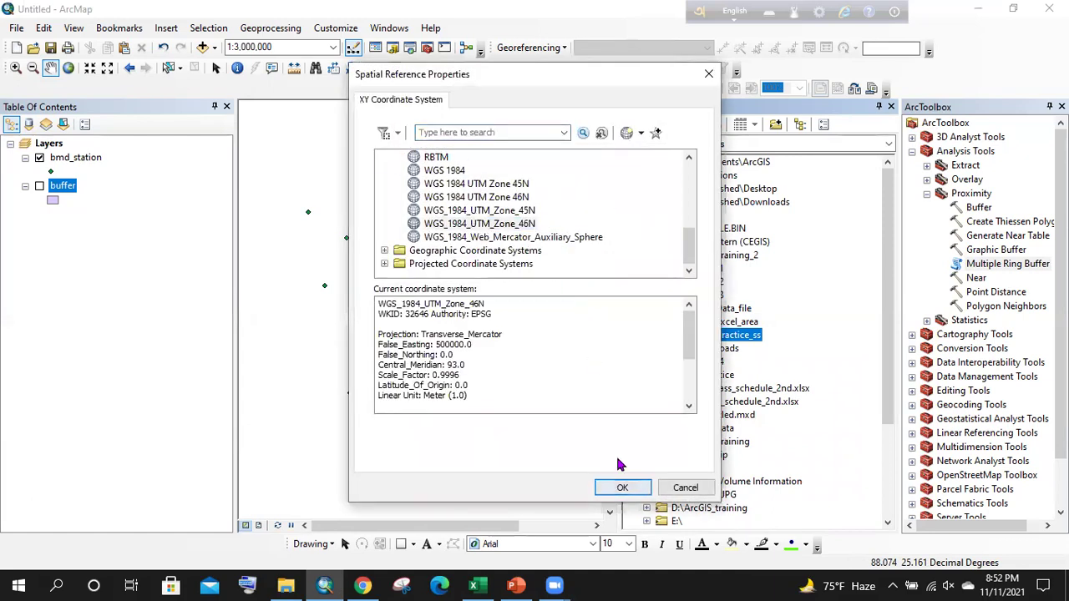
{"action": "left_click", "coordinate": [569, 438]}
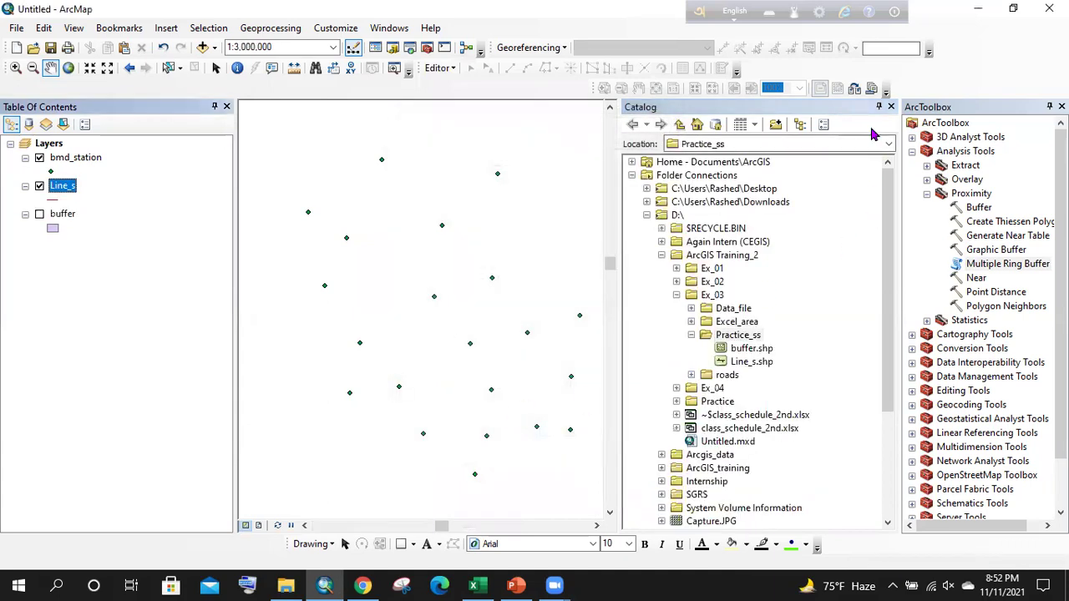
{"action": "left_click", "coordinate": [891, 107]}
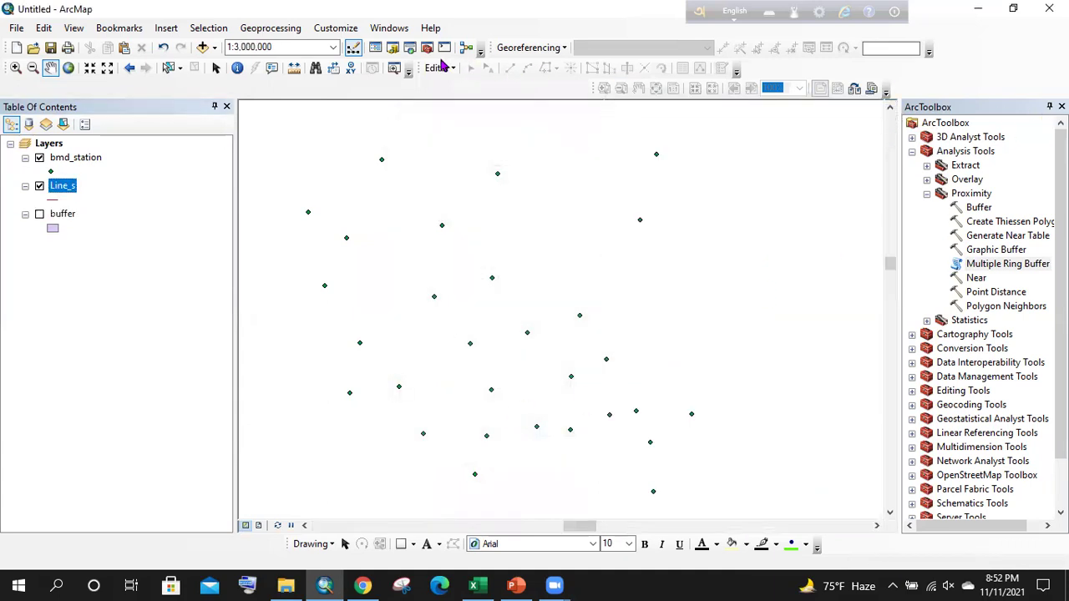
- Start an edit session on the Line_s layer
{"action": "left_click", "coordinate": [437, 69]}
{"action": "left_click", "coordinate": [474, 85]}
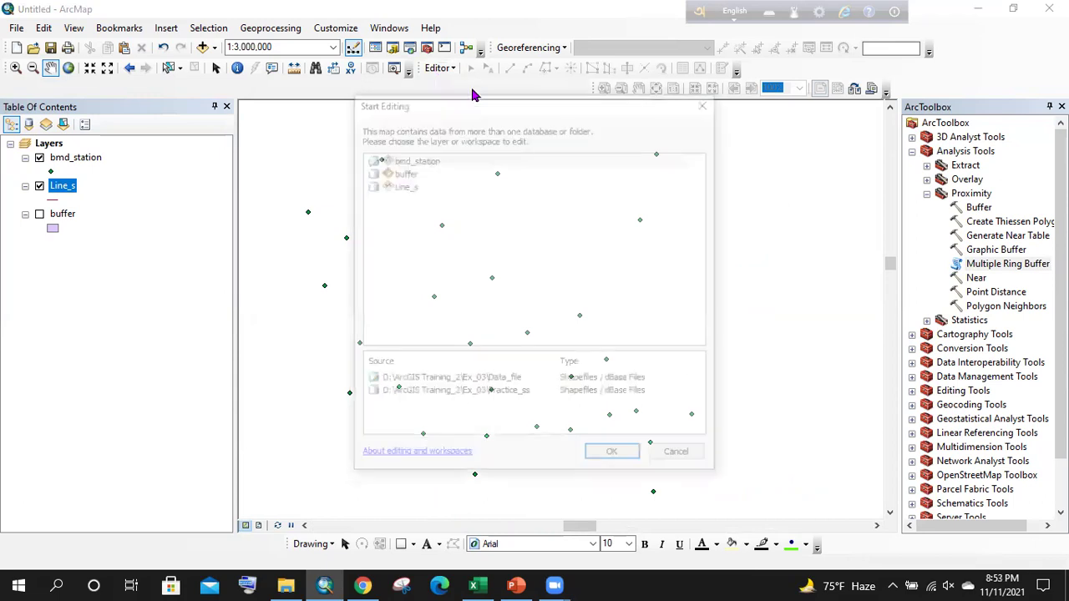
{"action": "left_click", "coordinate": [418, 184]}
{"action": "left_click", "coordinate": [614, 457]}
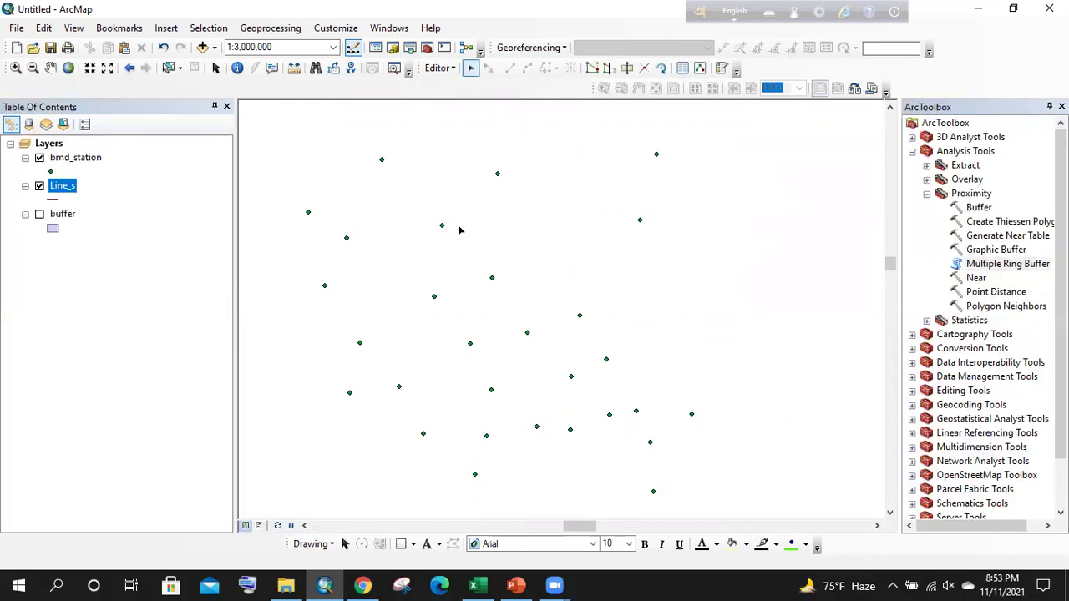
- Draw a four-vertex Line_s feature running southeast between the northern stations
{"action": "left_click", "coordinate": [722, 67]}
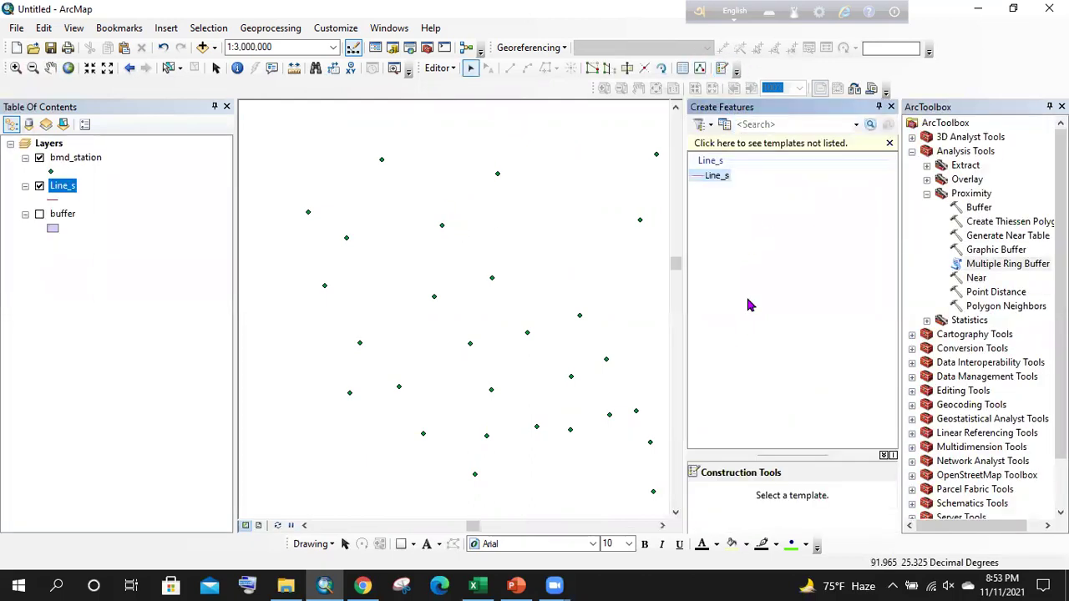
{"action": "left_click", "coordinate": [717, 176]}
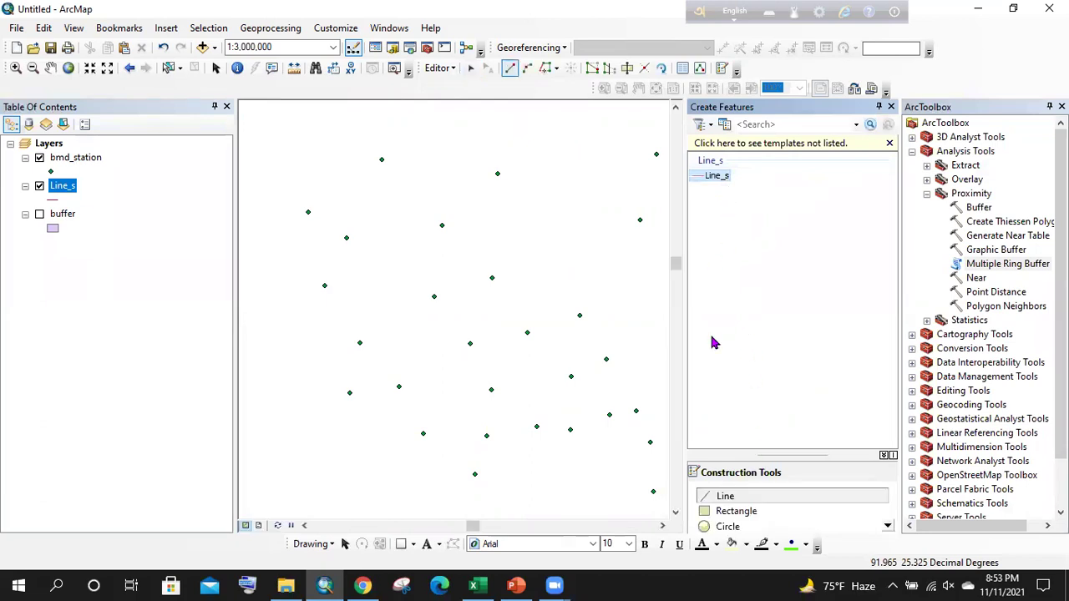
{"action": "left_click", "coordinate": [405, 199]}
{"action": "left_click", "coordinate": [471, 204]}
{"action": "left_click", "coordinate": [571, 247]}
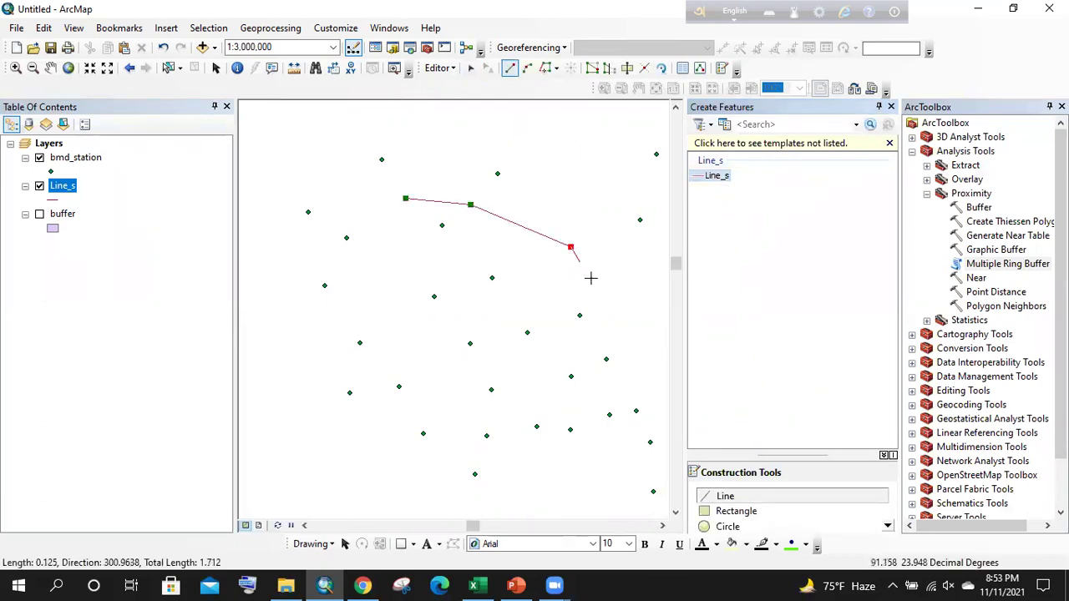
{"action": "double_click", "coordinate": [597, 283]}
- Draw a second four-vertex Line_s feature running west to east through the south-central stations
{"action": "left_click", "coordinate": [382, 357]}
{"action": "left_click", "coordinate": [529, 370]}
{"action": "left_click", "coordinate": [546, 393]}
{"action": "double_click", "coordinate": [576, 399]}
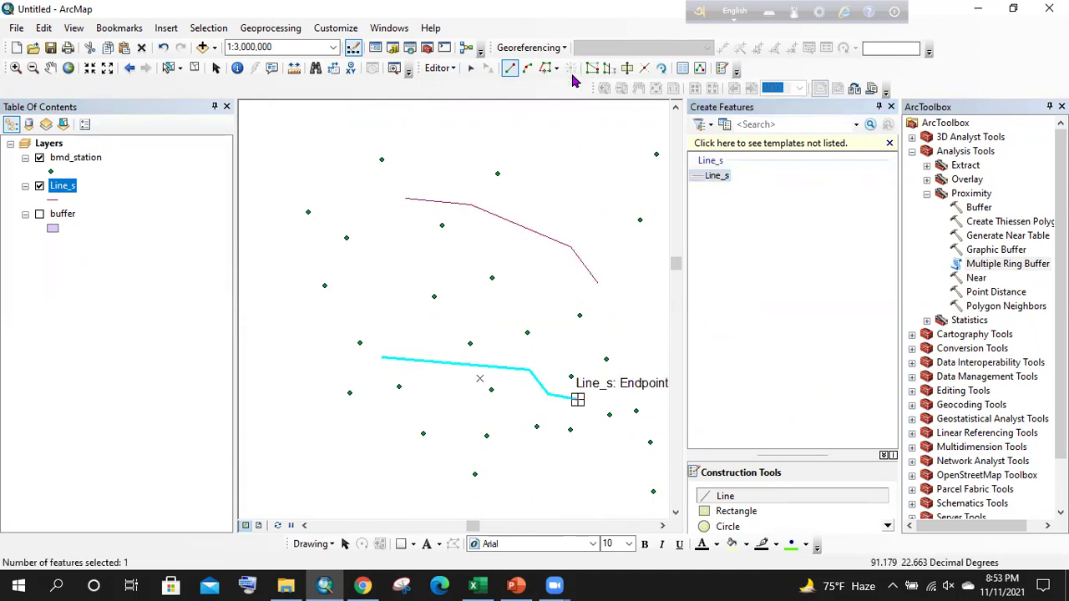
- Save the edits to Line_s and stop the edit session
{"action": "left_click", "coordinate": [439, 68]}
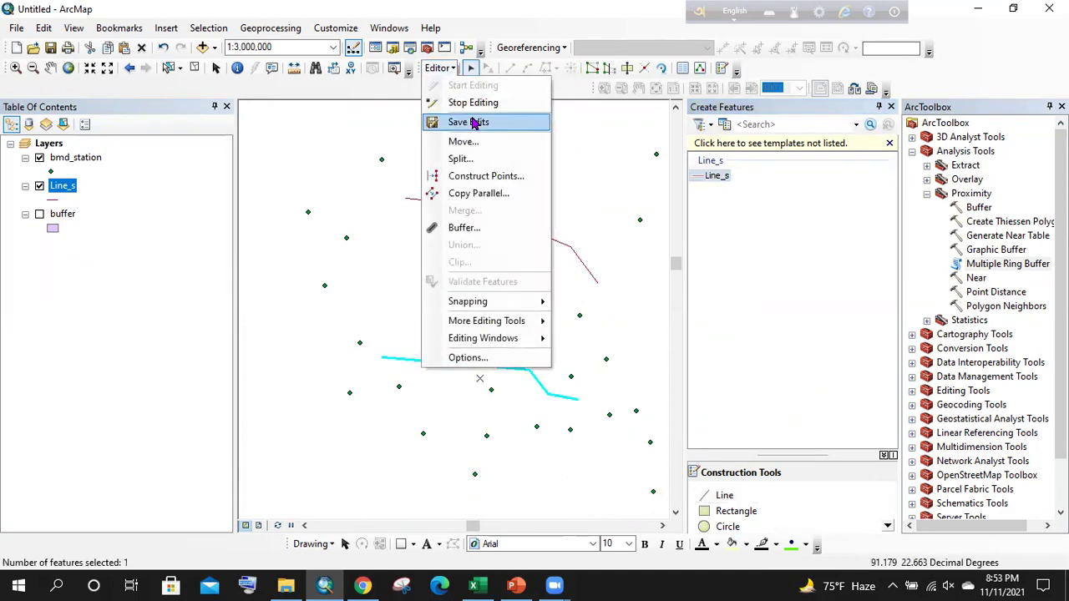
{"action": "left_click", "coordinate": [454, 120]}
{"action": "left_click", "coordinate": [455, 68]}
{"action": "left_click", "coordinate": [451, 101]}
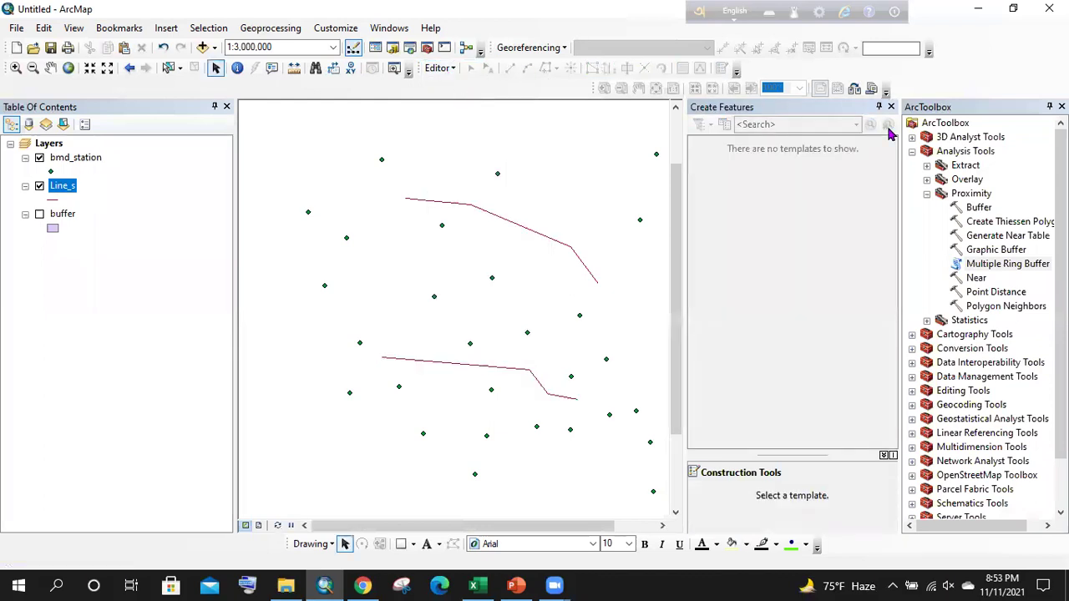
- Set up a Multiple Ring Buffer of Line_s with the output feature class line_buffer.shp in the Practice_ss folder
{"action": "left_click", "coordinate": [892, 107]}
{"action": "left_click", "coordinate": [990, 264]}
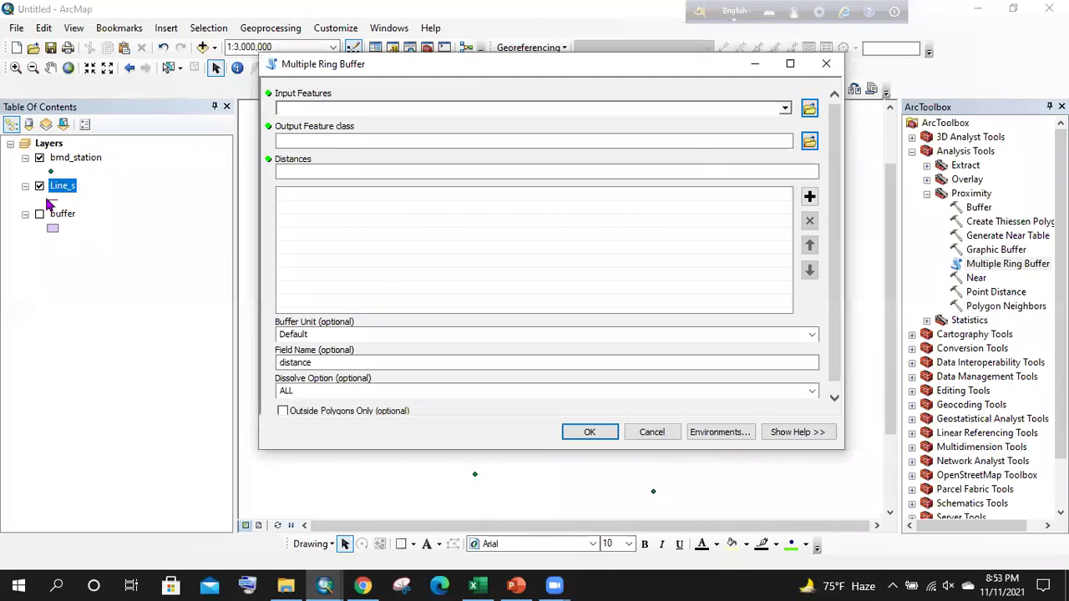
{"action": "left_click_drag", "start_coordinate": [67, 189], "coordinate": [349, 108]}
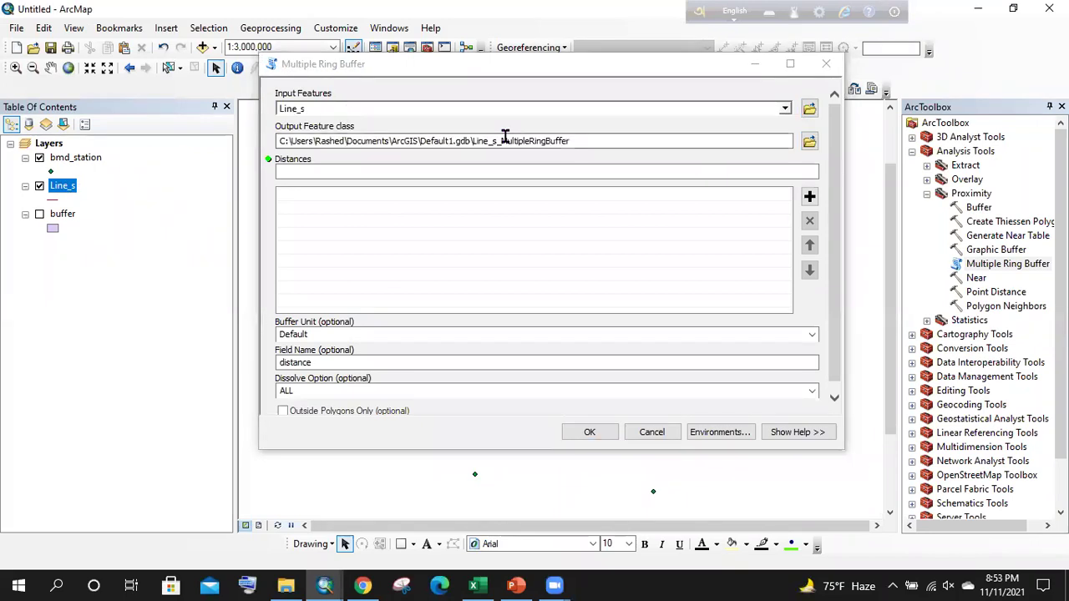
{"action": "left_click", "coordinate": [809, 141]}
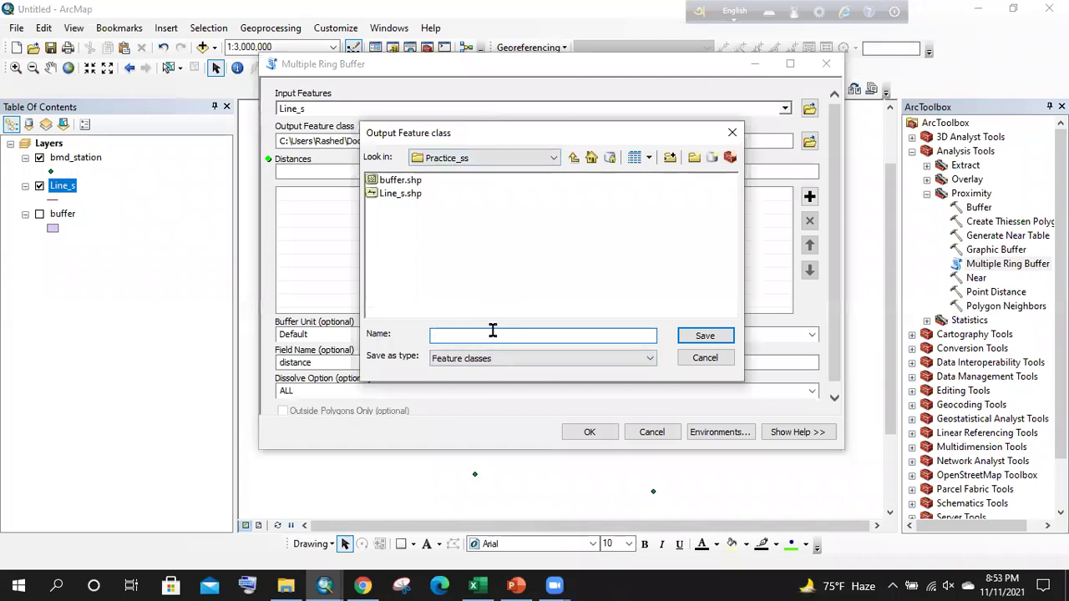
{"action": "type", "text": "l"}
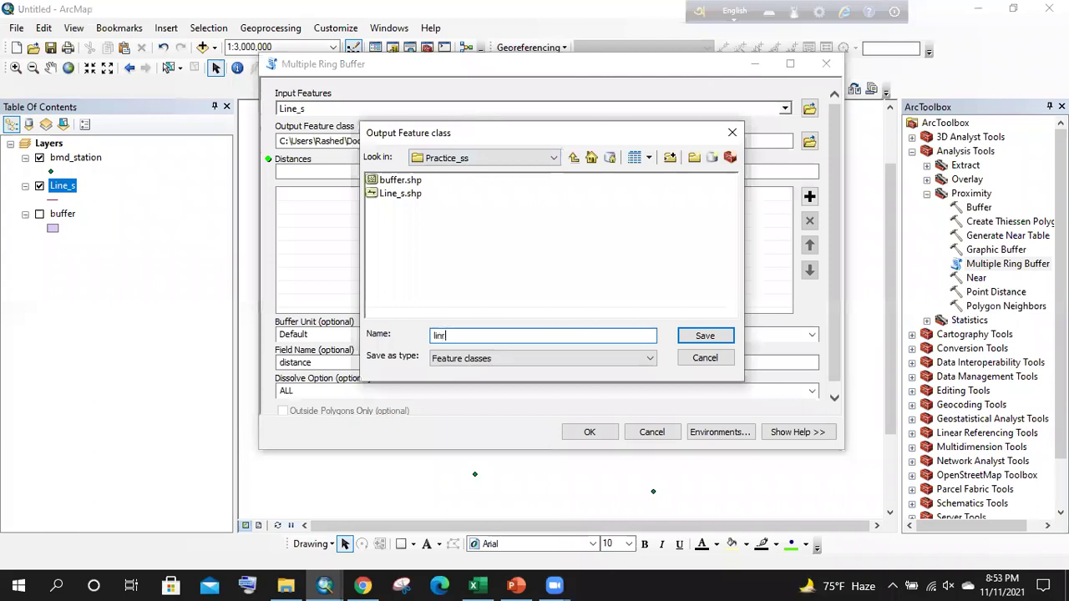
{"action": "type", "text": "ine_buffer.shp"}
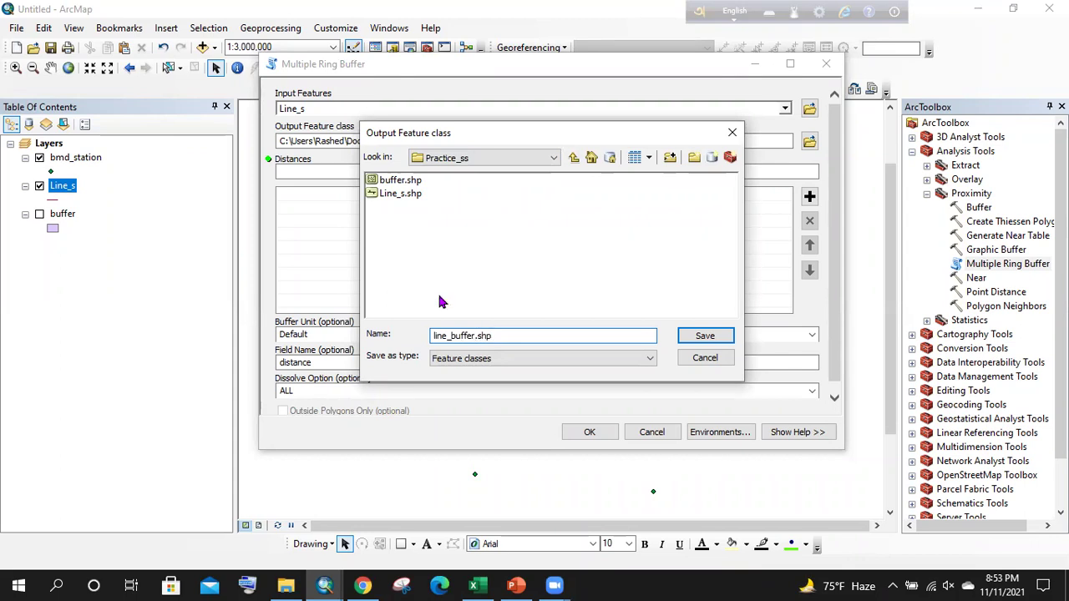
{"action": "left_click", "coordinate": [701, 336]}
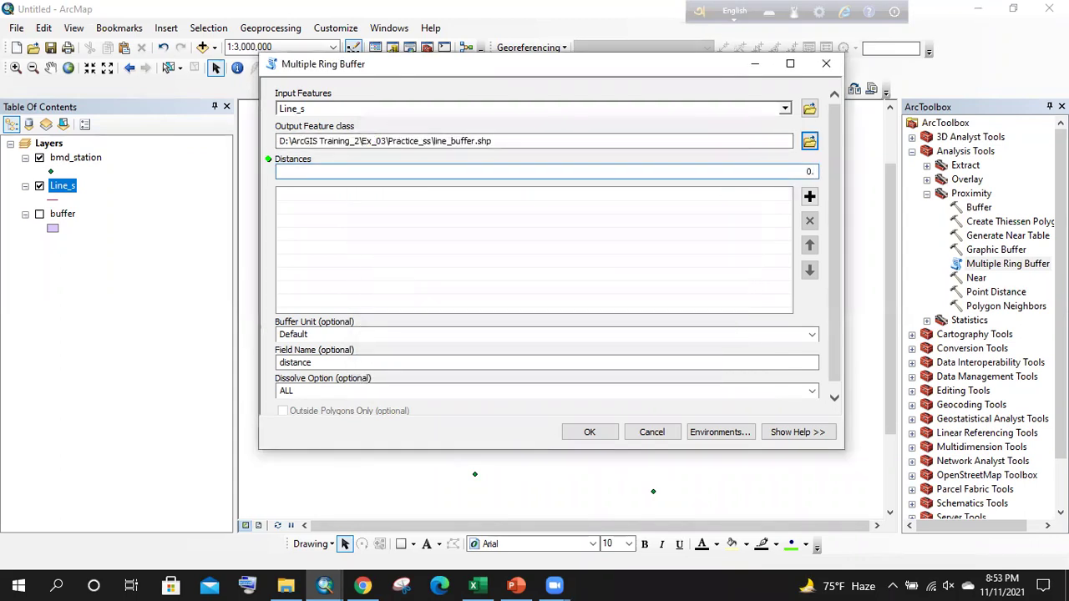
- Add ring distances of 0.5, 1, 3 and 7 to the multiple ring buffer
{"action": "left_click", "coordinate": [811, 196]}
{"action": "type", "text": "1"}
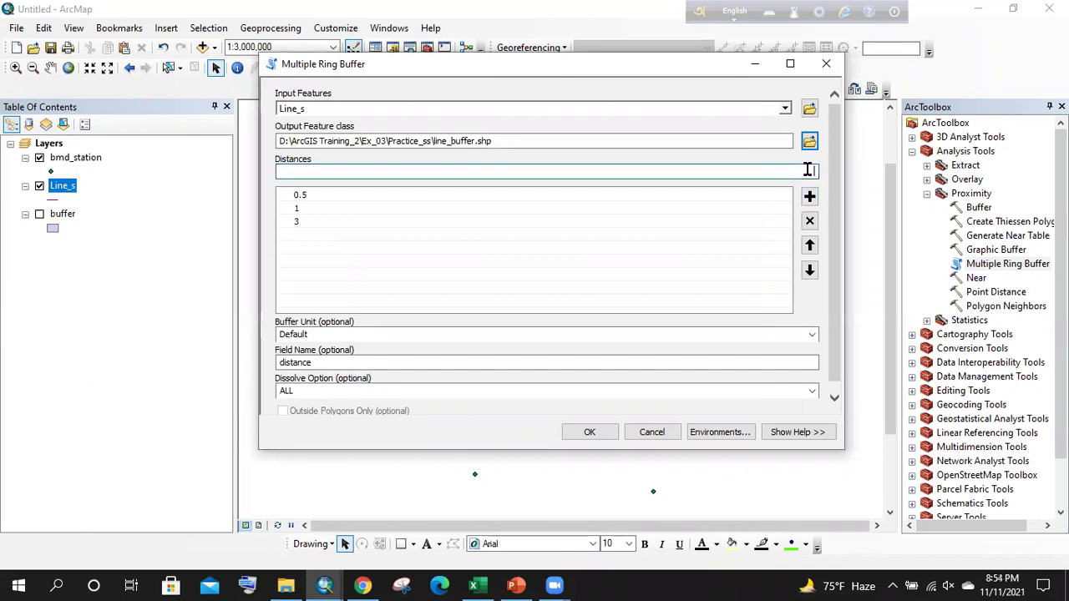
{"action": "left_click", "coordinate": [811, 196]}
- Set the buffer unit to Kilometers and try to run the multiple ring buffer on Line_s
{"action": "left_click", "coordinate": [814, 335]}
{"action": "left_click", "coordinate": [814, 334]}
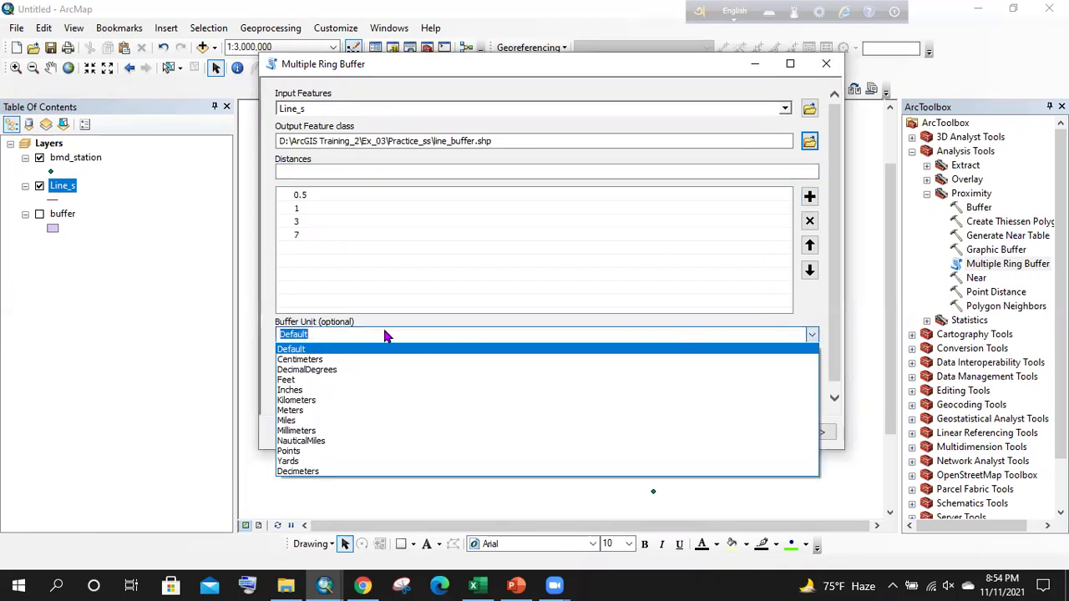
{"action": "left_click", "coordinate": [385, 335]}
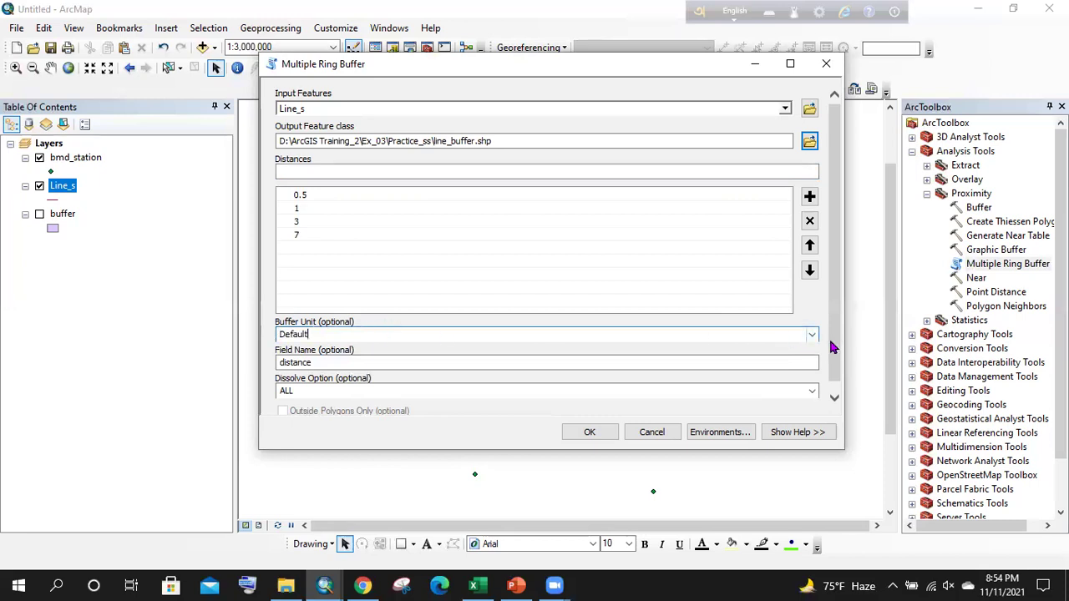
{"action": "left_click", "coordinate": [813, 335]}
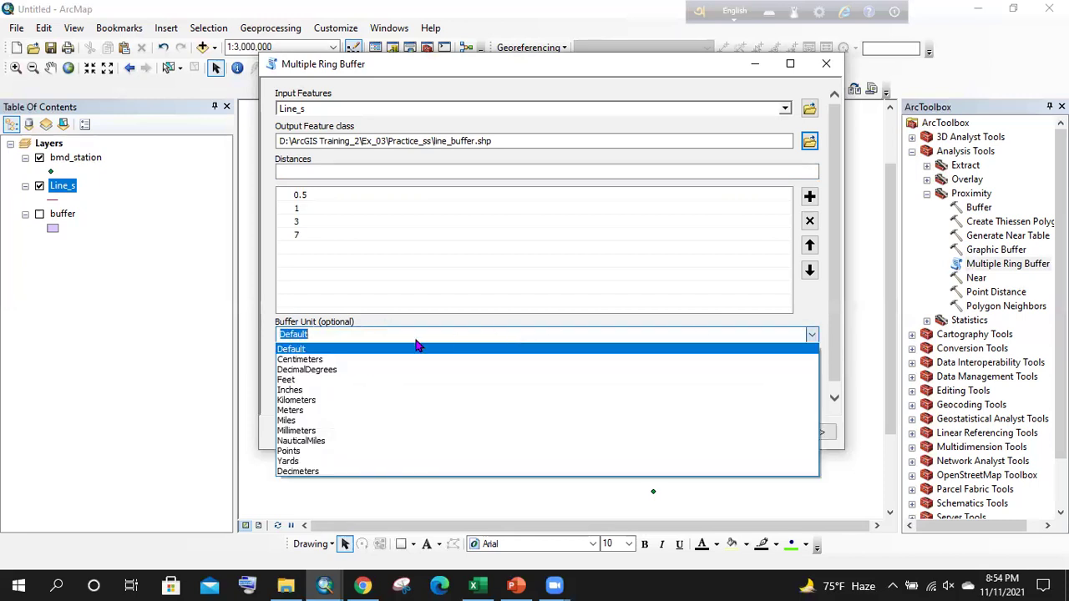
{"action": "left_click", "coordinate": [325, 401]}
{"action": "left_click", "coordinate": [359, 197]}
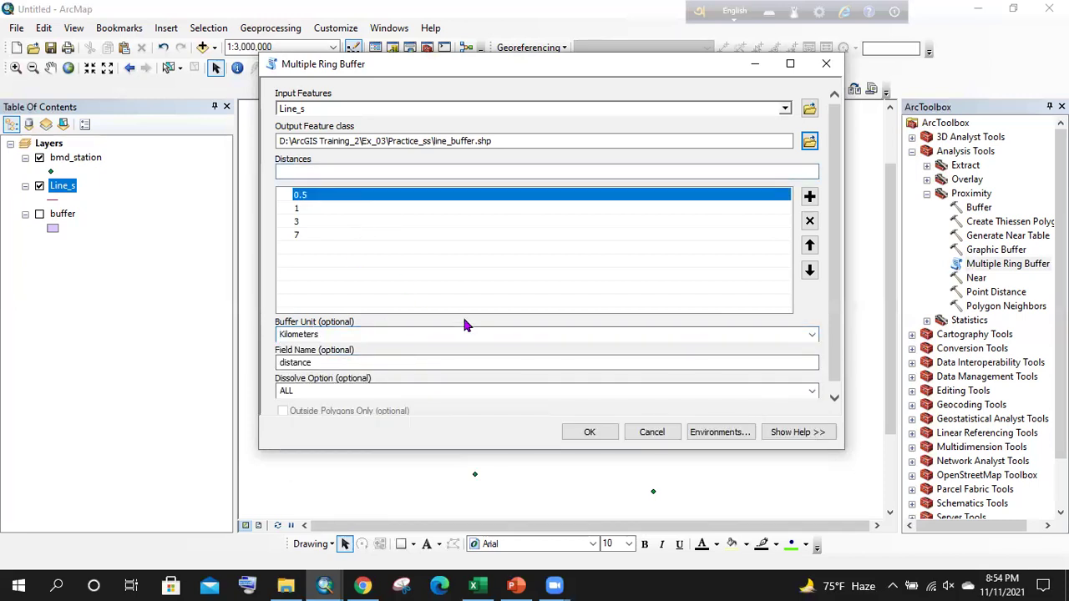
{"action": "left_click", "coordinate": [591, 432]}
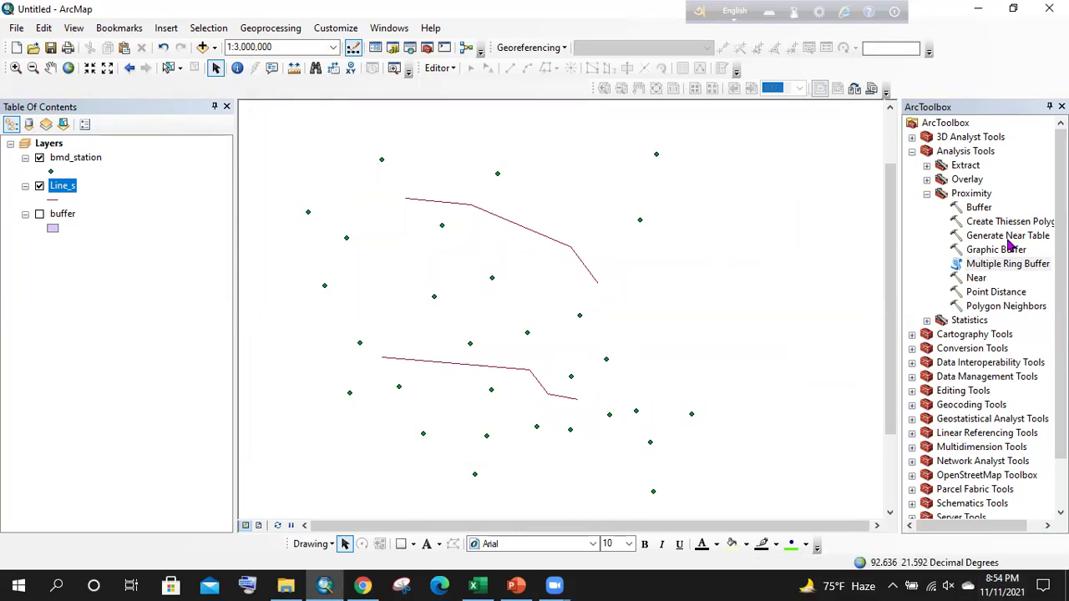
- Reopen the Multiple Ring Buffer tool and set Line_s as its input features
{"action": "double_click", "coordinate": [1008, 264]}
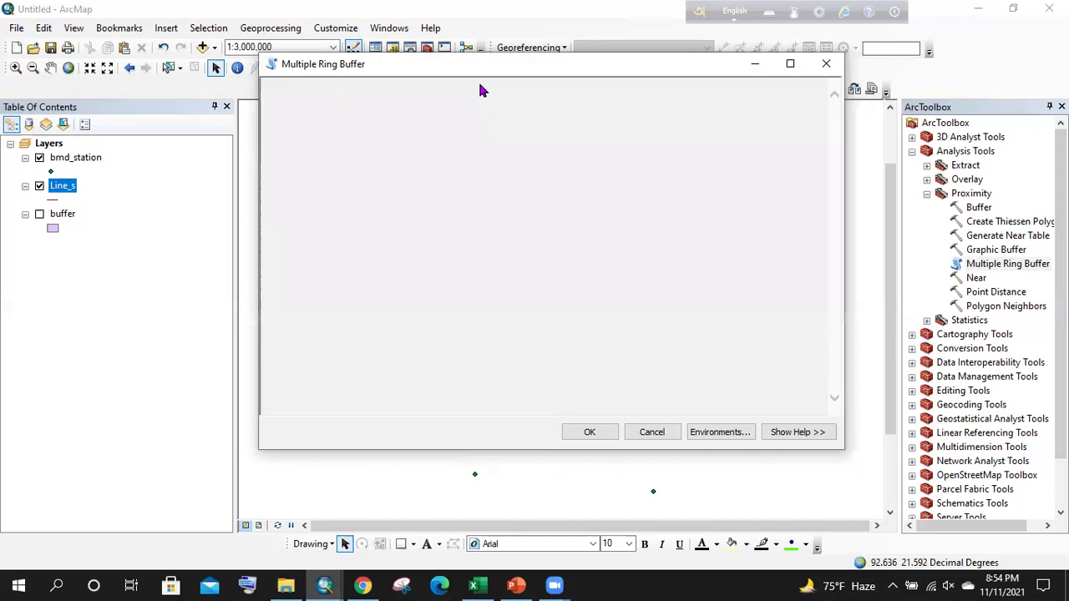
{"action": "left_click_drag", "start_coordinate": [449, 67], "coordinate": [480, 79]}
{"action": "left_click_drag", "start_coordinate": [66, 188], "coordinate": [373, 123]}
- Create a folder named practeee on the Desktop while choosing the output location, and open it
{"action": "left_click", "coordinate": [840, 153]}
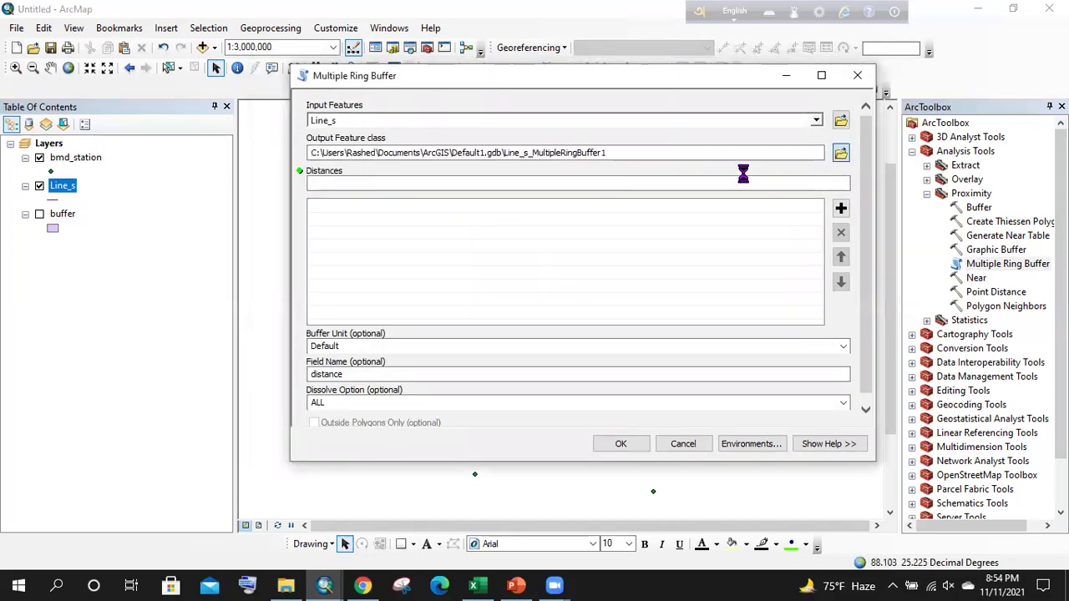
{"action": "left_click", "coordinate": [605, 170]}
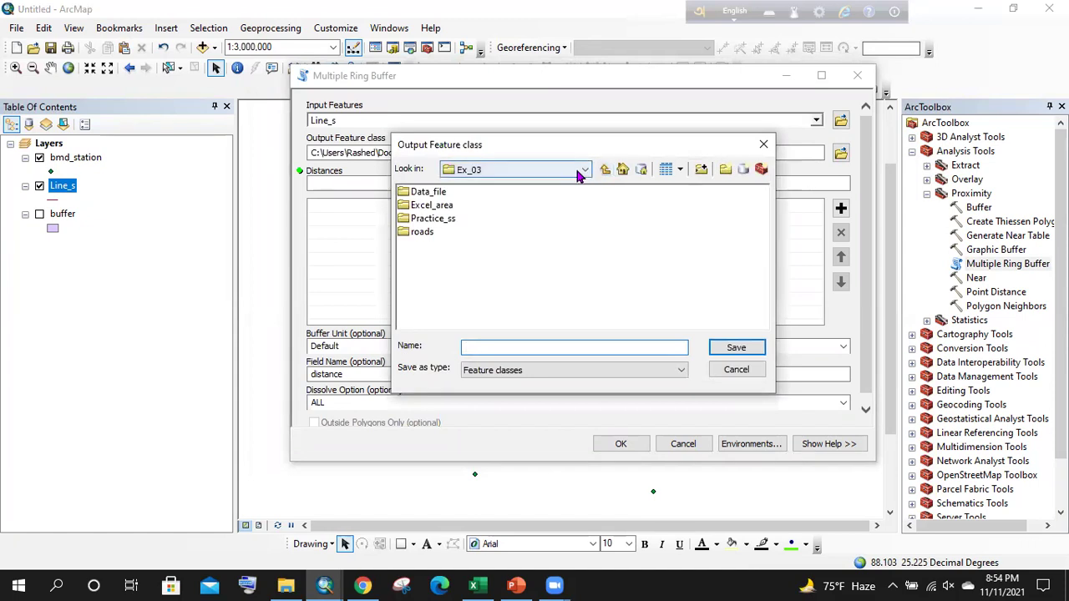
{"action": "left_click", "coordinate": [581, 171]}
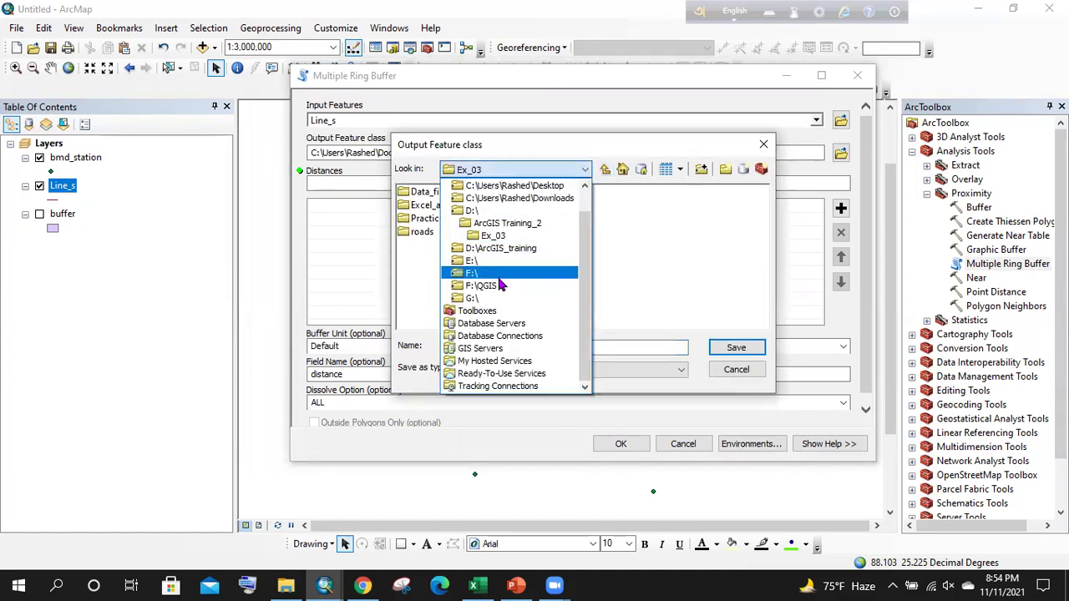
{"action": "left_click", "coordinate": [514, 185]}
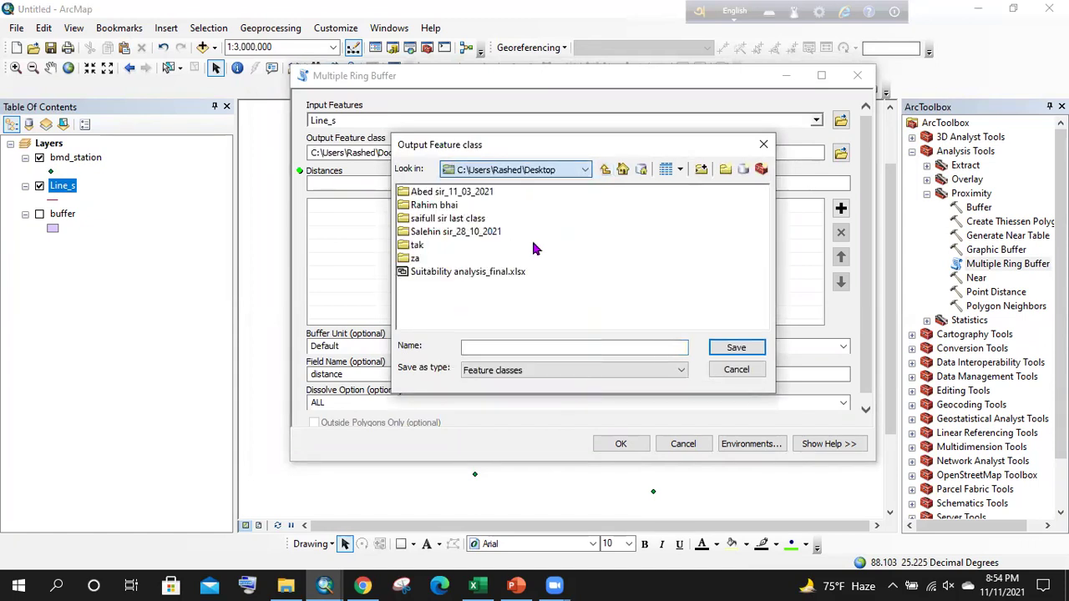
{"action": "left_click", "coordinate": [725, 170]}
{"action": "type", "text": "pract"}
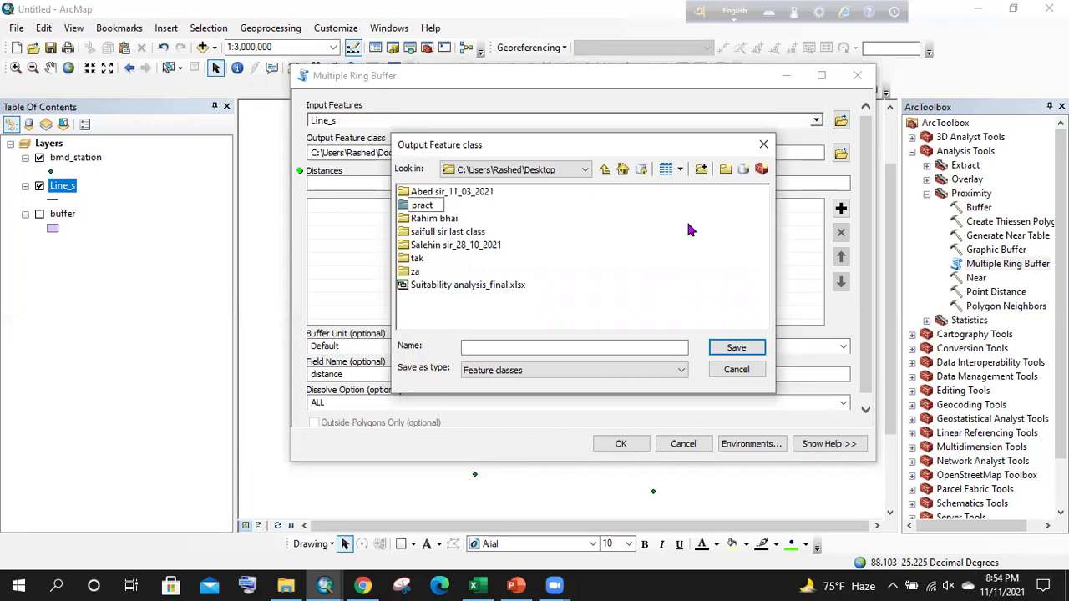
{"action": "type", "text": "eee"}
{"action": "key", "text": "Return"}
{"action": "double_click", "coordinate": [427, 205]}
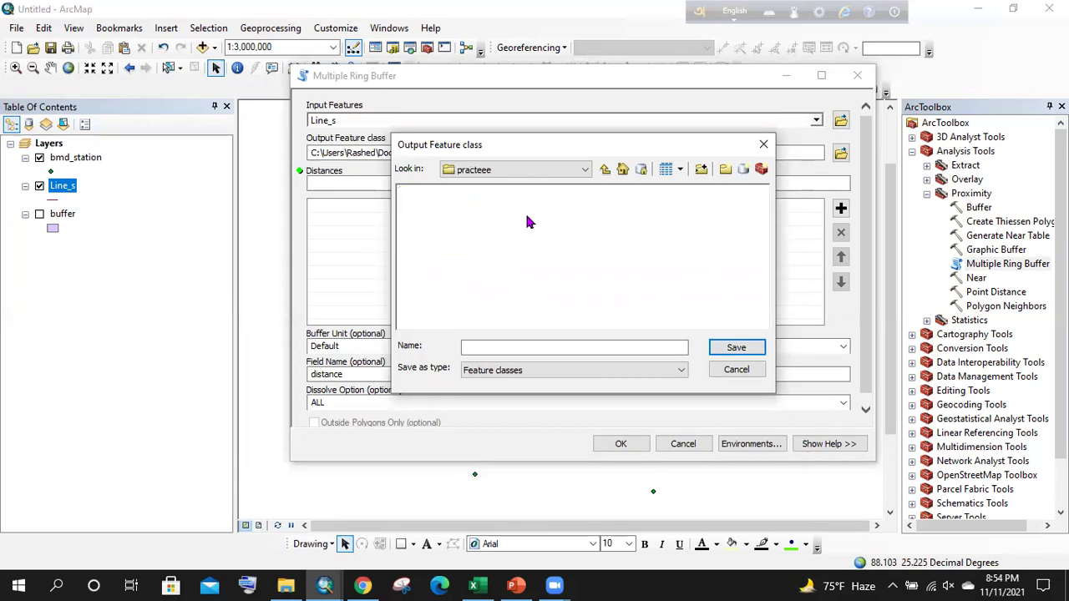
- Name the output feature class buffer_ss.shp inside the practeee folder
{"action": "left_click", "coordinate": [602, 171]}
{"action": "double_click", "coordinate": [427, 206]}
{"action": "left_click", "coordinate": [527, 348]}
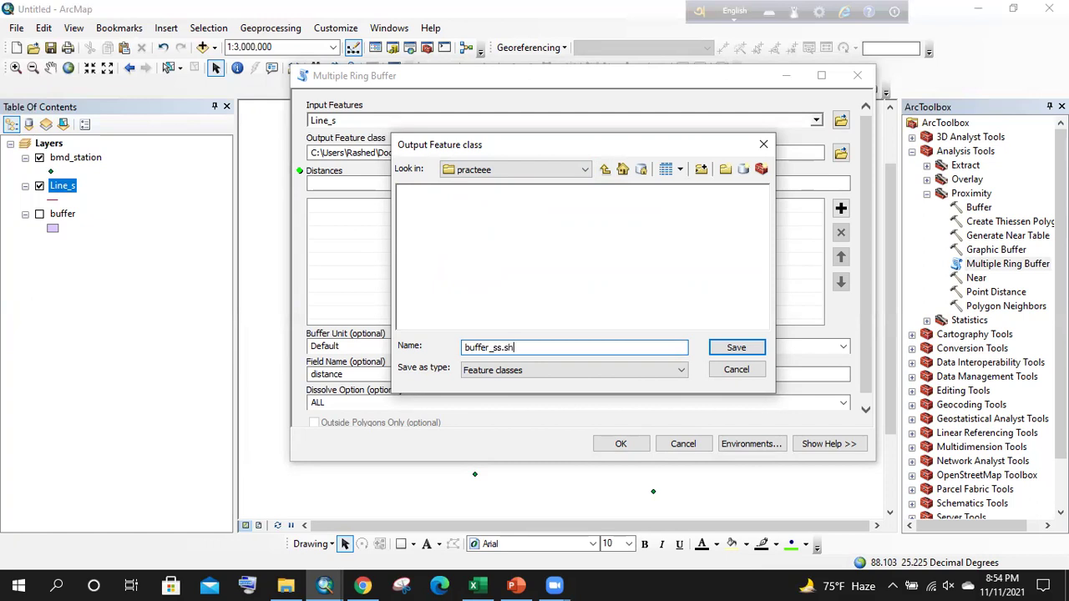
{"action": "key", "text": "Return"}
- Add ring distances of 100, 5000 and 7000 for the Line_s buffer
{"action": "left_click", "coordinate": [823, 182]}
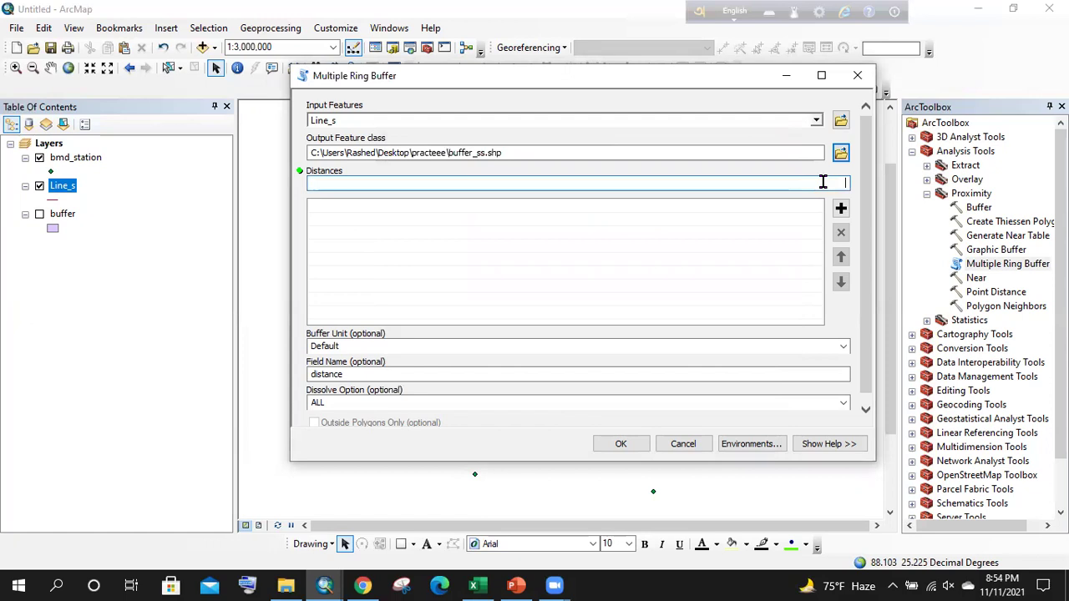
{"action": "left_click", "coordinate": [841, 208]}
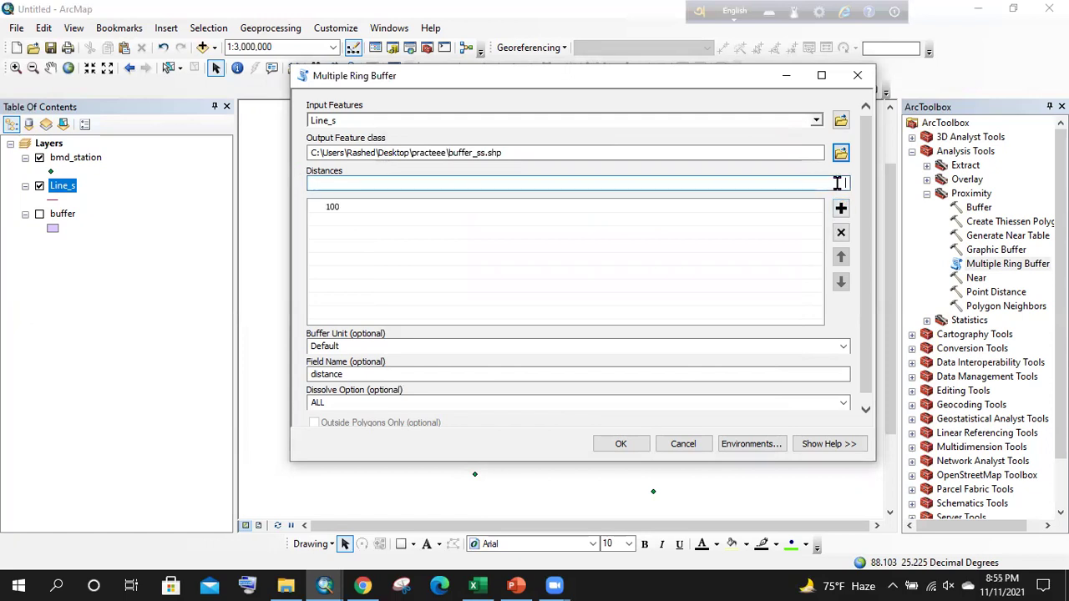
{"action": "type", "text": "5000"}
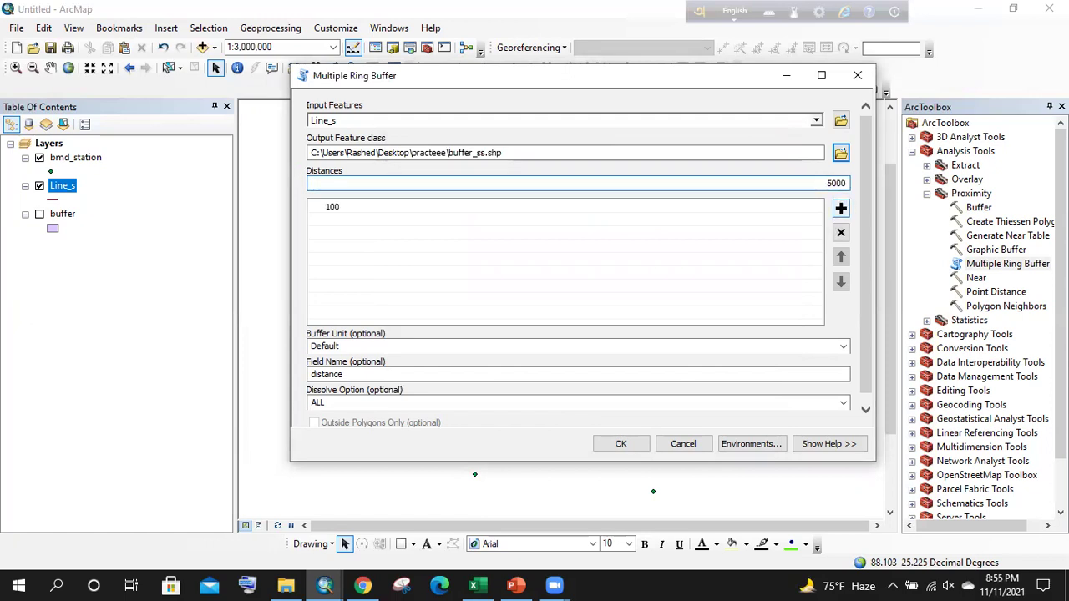
{"action": "left_click", "coordinate": [840, 207]}
{"action": "type", "text": "700"}
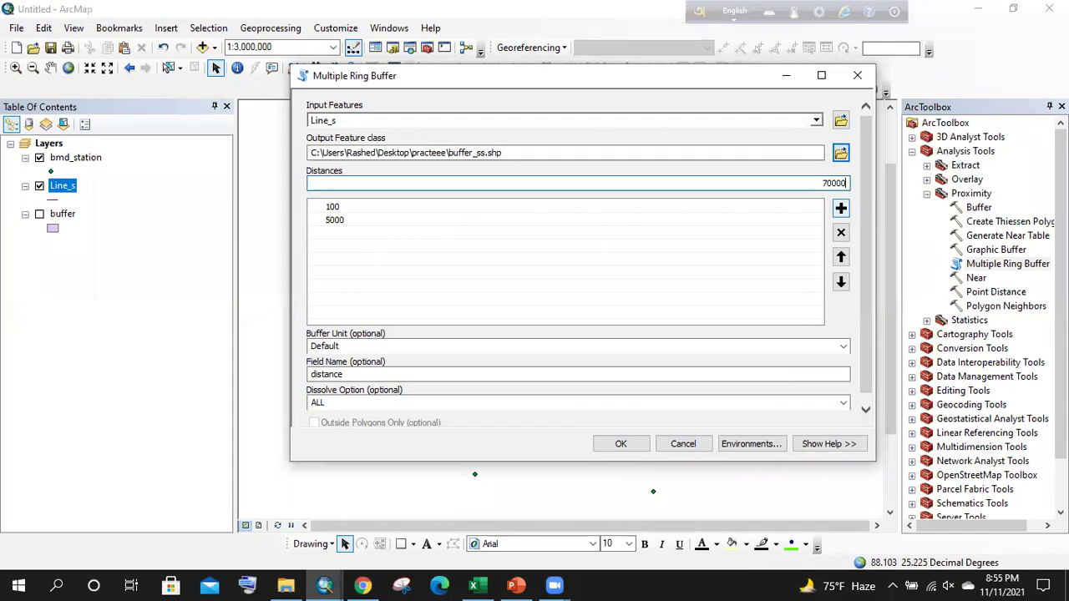
{"action": "left_click", "coordinate": [840, 207]}
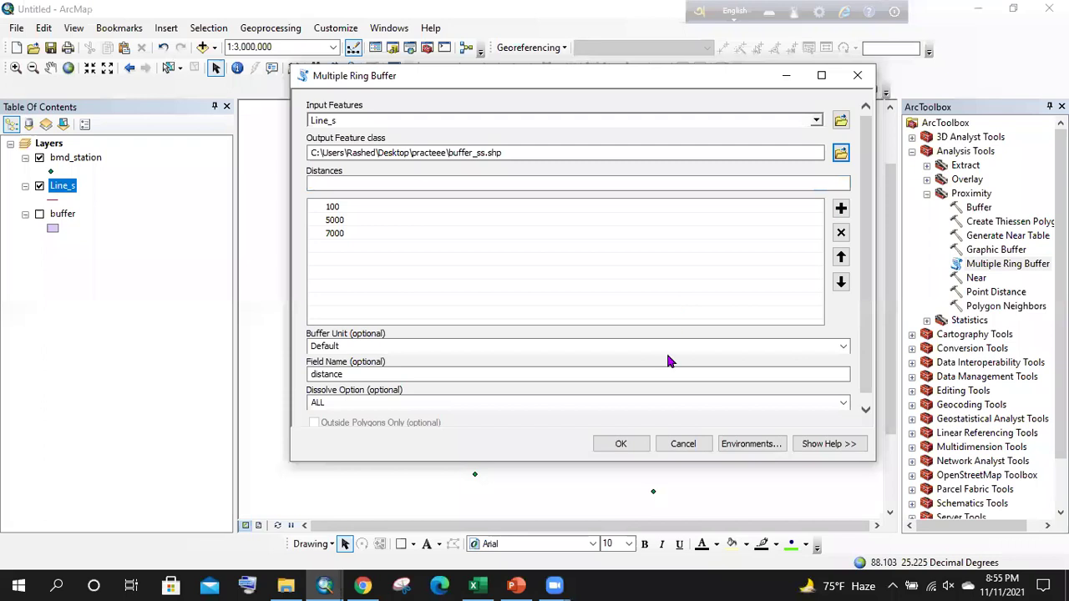
- Set the buffer unit to Meters and try to run the tool for buffer_ss.shp
{"action": "left_click", "coordinate": [842, 347]}
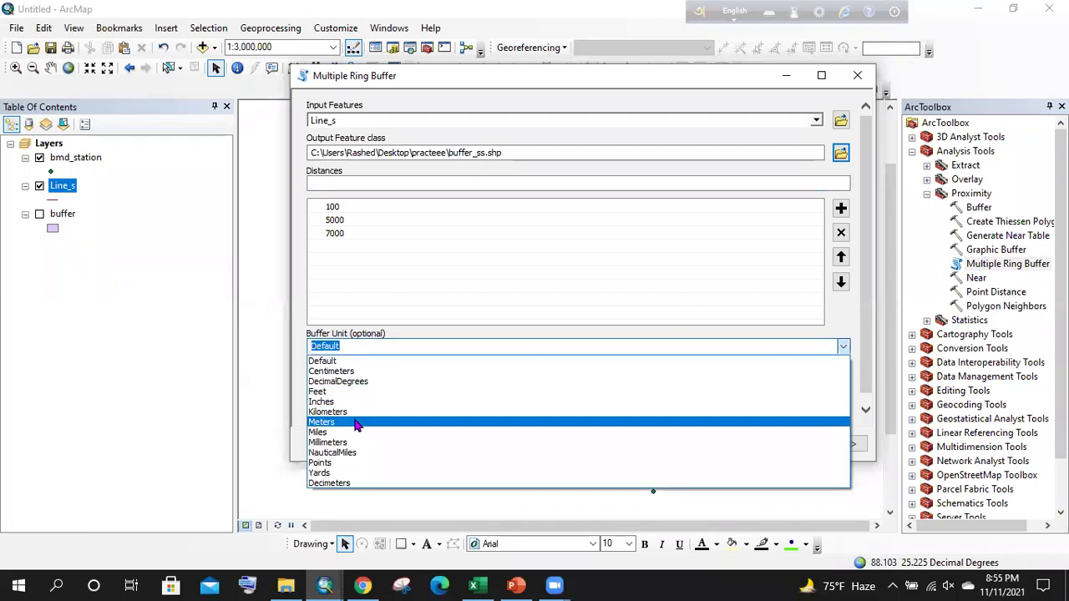
{"action": "left_click", "coordinate": [341, 423]}
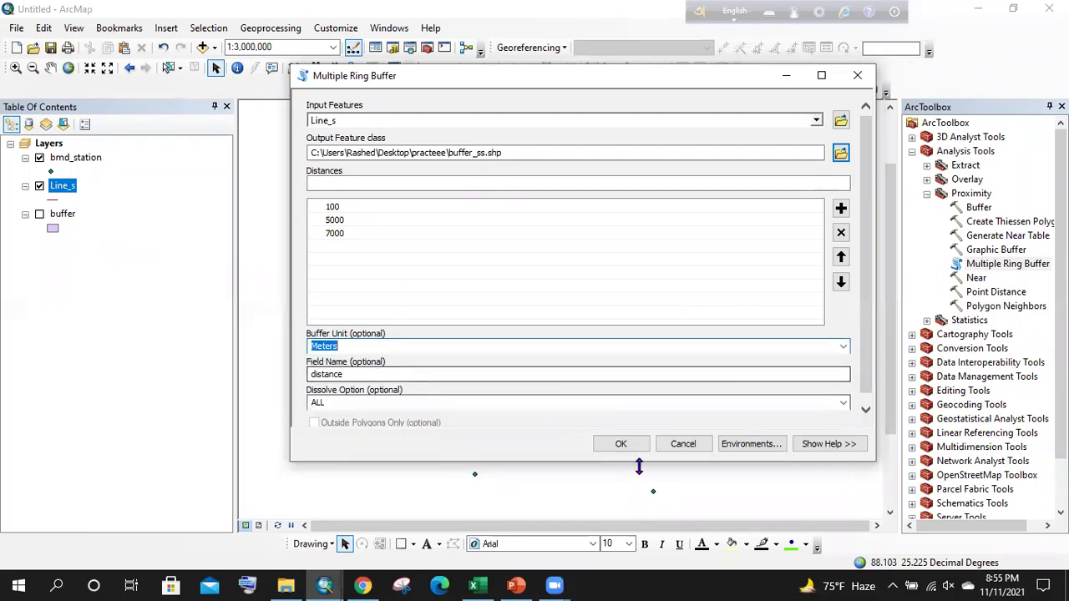
{"action": "left_click", "coordinate": [619, 444]}
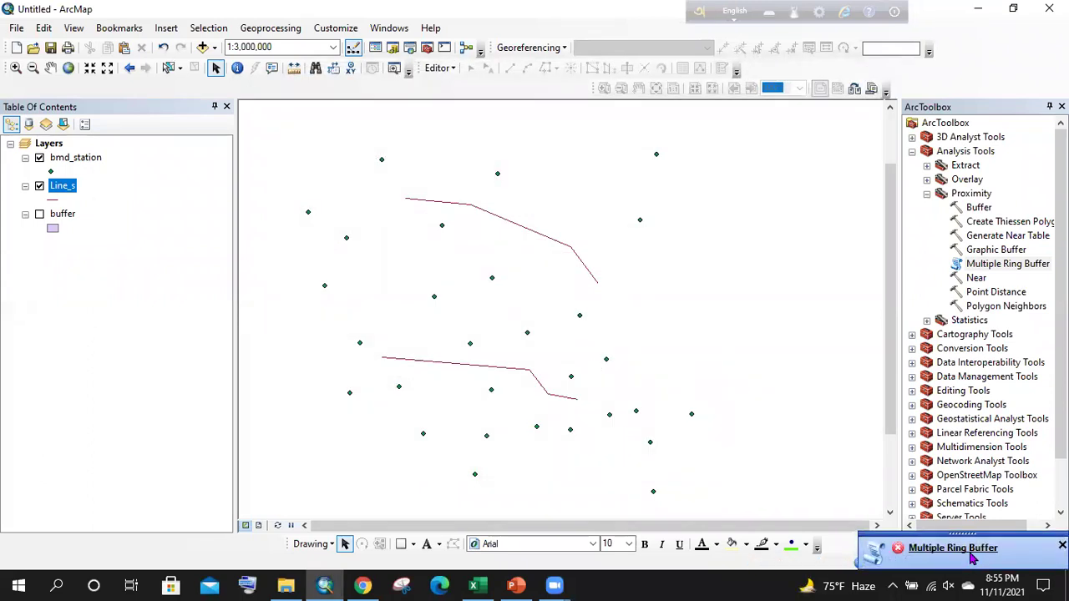
- Examine the geoprocessing messages of the latest Multiple Ring Buffer run, and close the results
{"action": "left_click", "coordinate": [953, 548]}
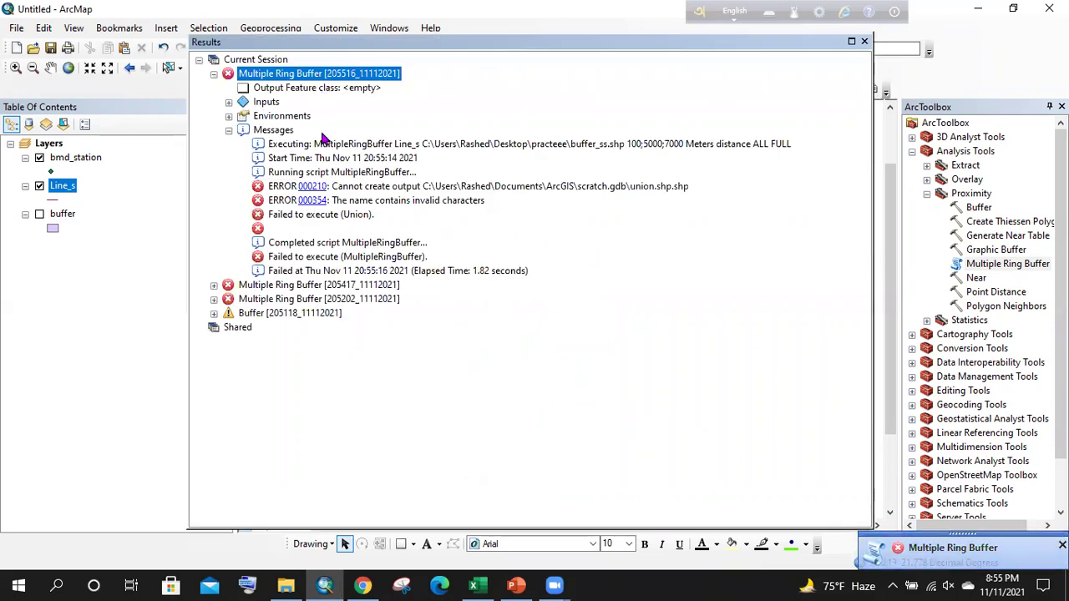
{"action": "left_click", "coordinate": [404, 188]}
{"action": "left_click", "coordinate": [423, 144]}
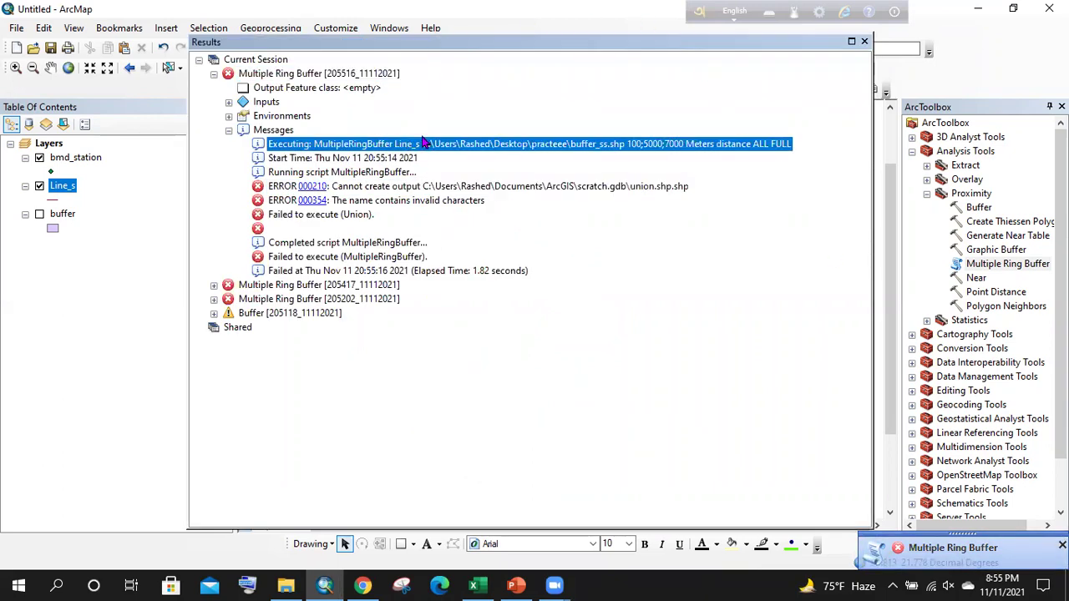
{"action": "left_click", "coordinate": [864, 42]}
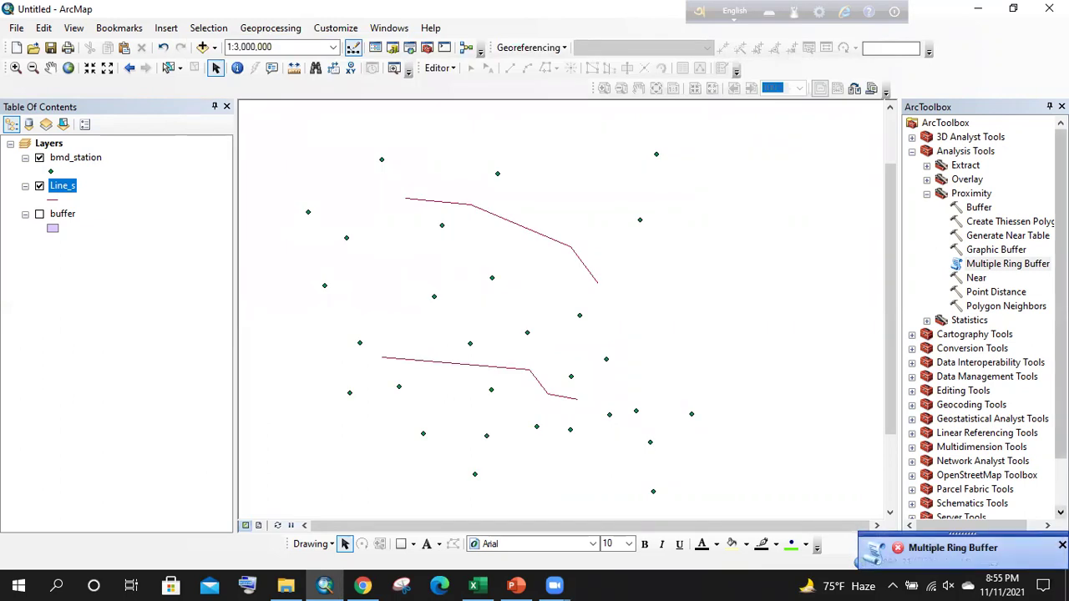
- Widen the ArcToolbox pane so the full names of the Proximity tools fit
{"action": "left_click", "coordinate": [124, 179]}
{"action": "left_click", "coordinate": [1011, 265]}
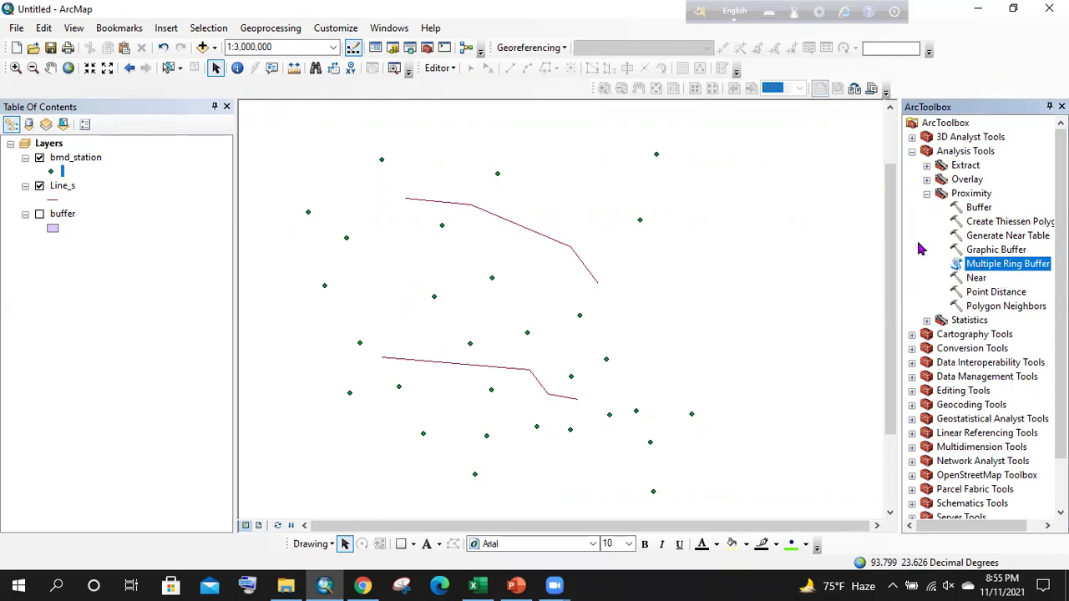
{"action": "left_click_drag", "start_coordinate": [895, 209], "coordinate": [872, 209]}
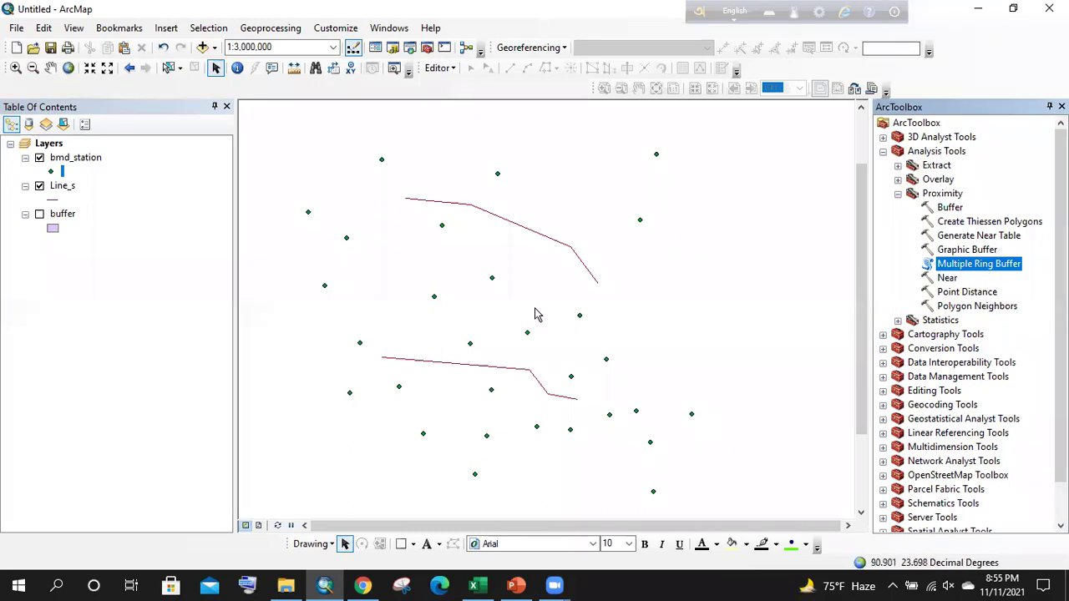
- Add roads.shp from the roads folder of Ex_03 to the map and look closer at the road network
{"action": "left_click", "coordinate": [261, 33]}
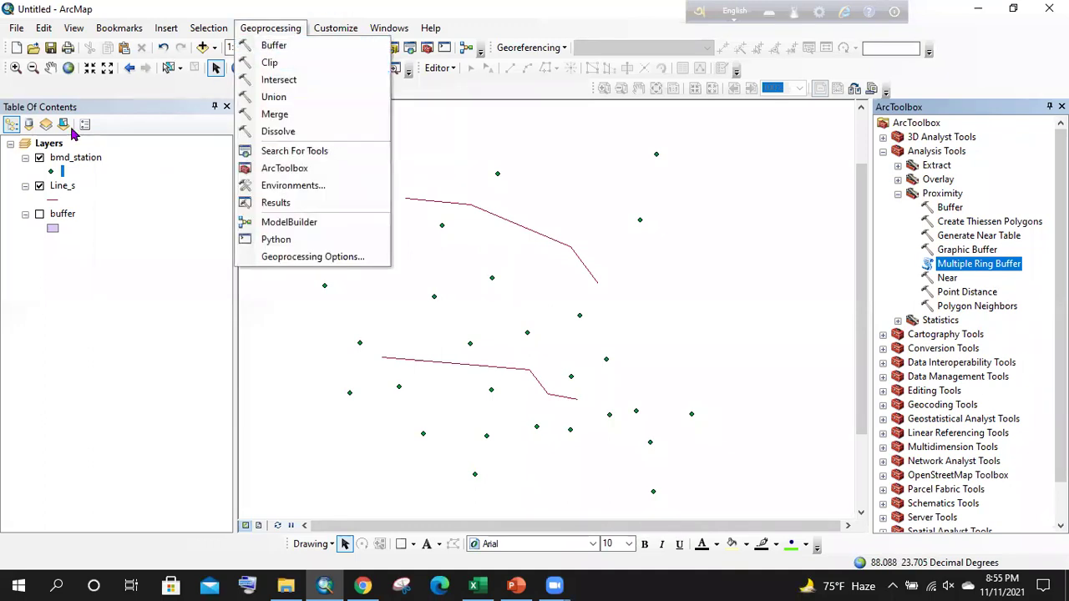
{"action": "left_click", "coordinate": [203, 48]}
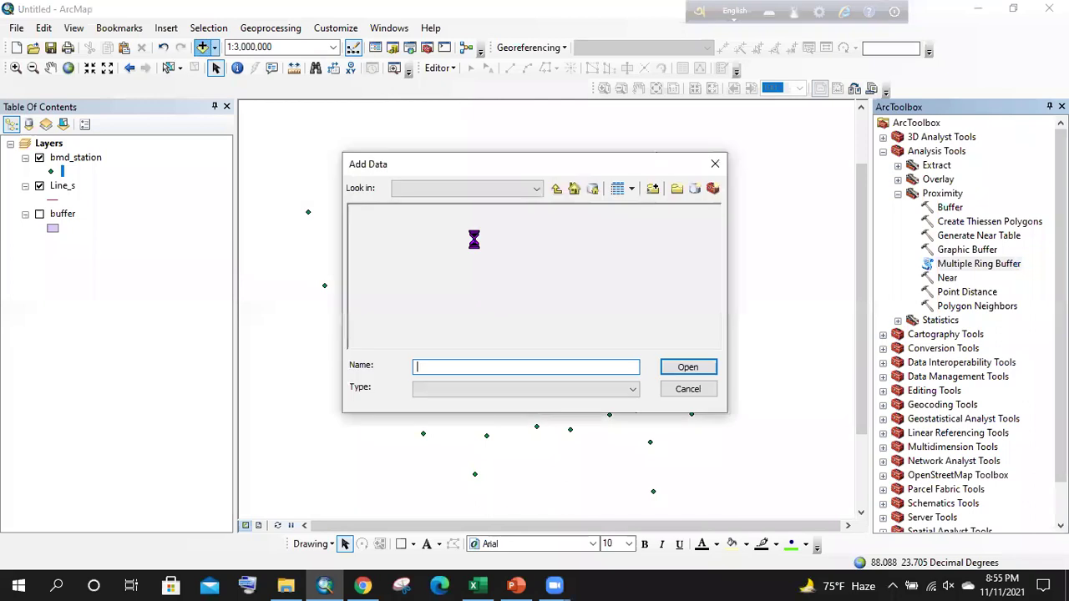
{"action": "left_click", "coordinate": [555, 189]}
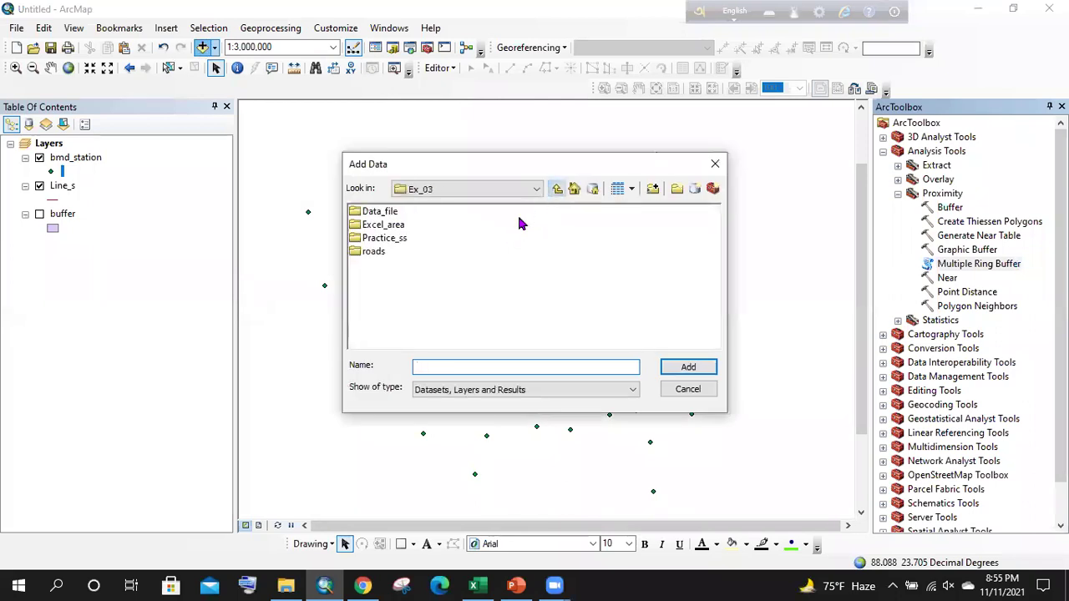
{"action": "double_click", "coordinate": [373, 251]}
{"action": "left_click", "coordinate": [381, 226]}
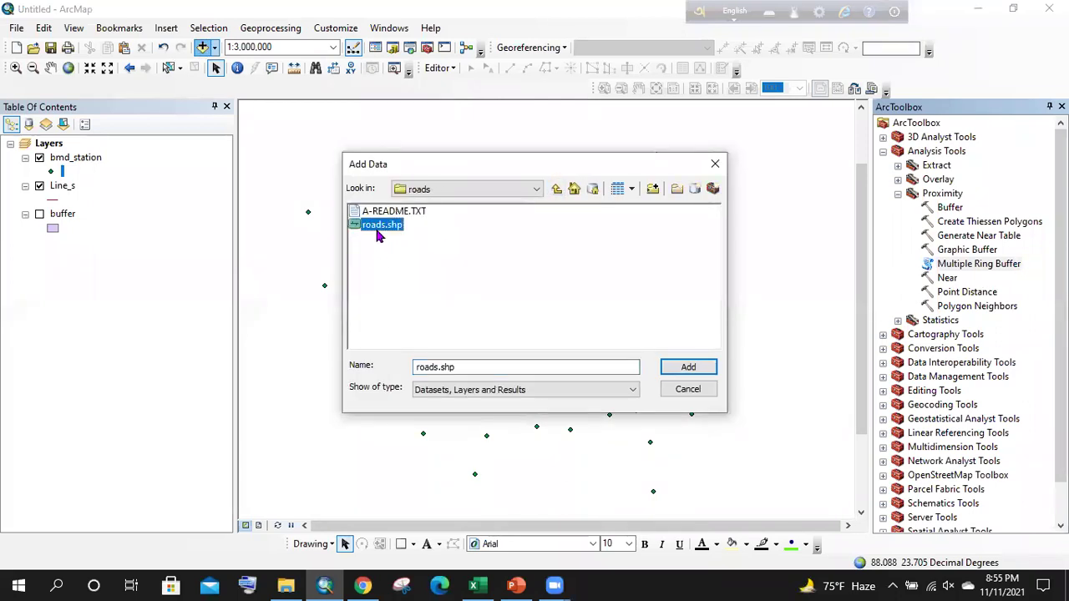
{"action": "left_click", "coordinate": [687, 369]}
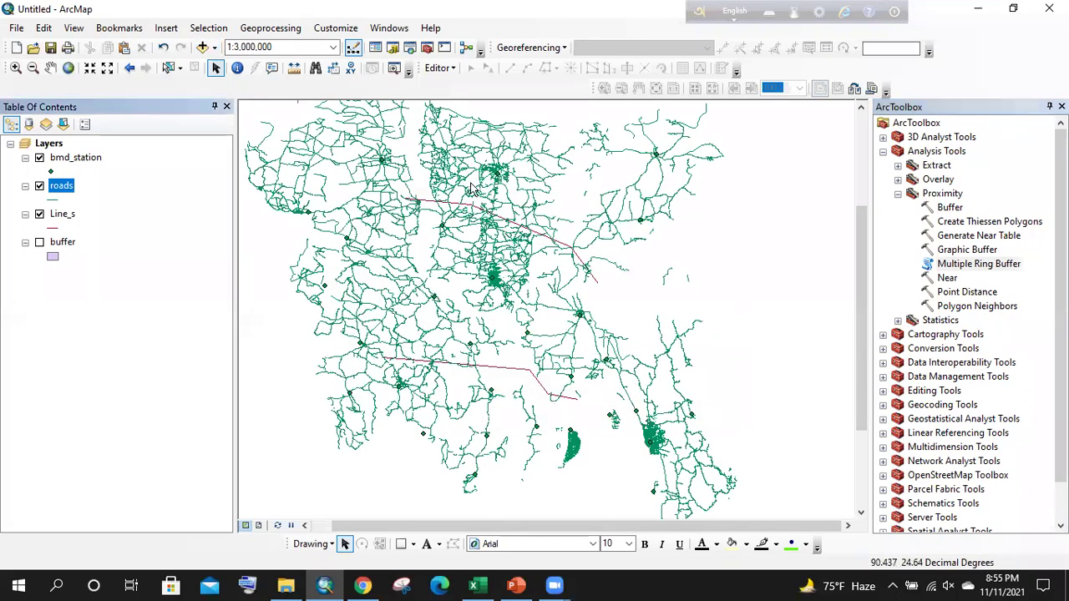
{"action": "left_click", "coordinate": [50, 68]}
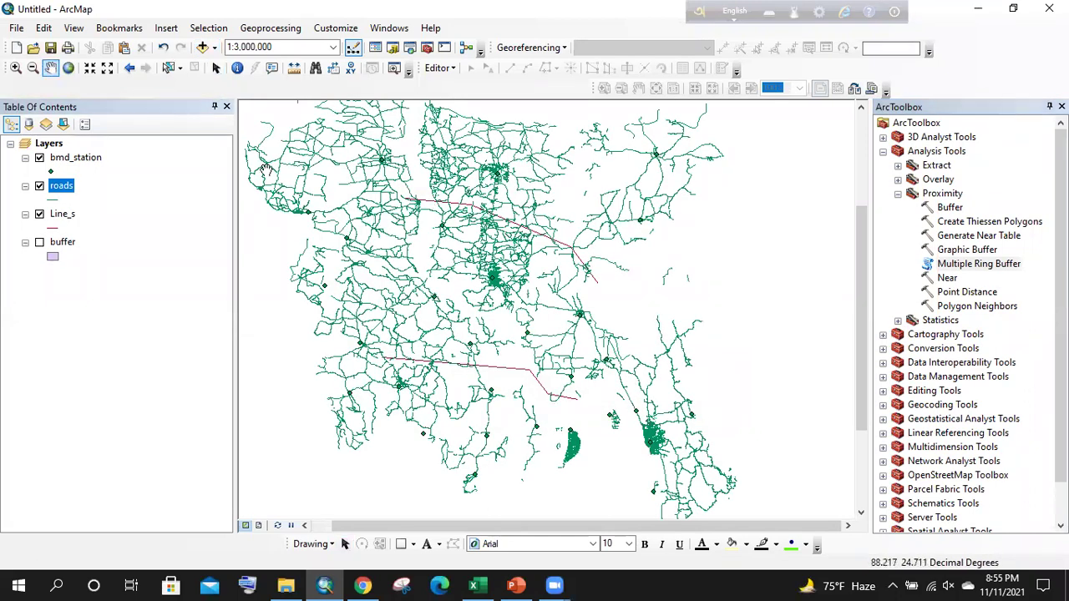
{"action": "scroll", "coordinate": [490, 316], "scroll_direction": "up", "scroll_amount": 2}
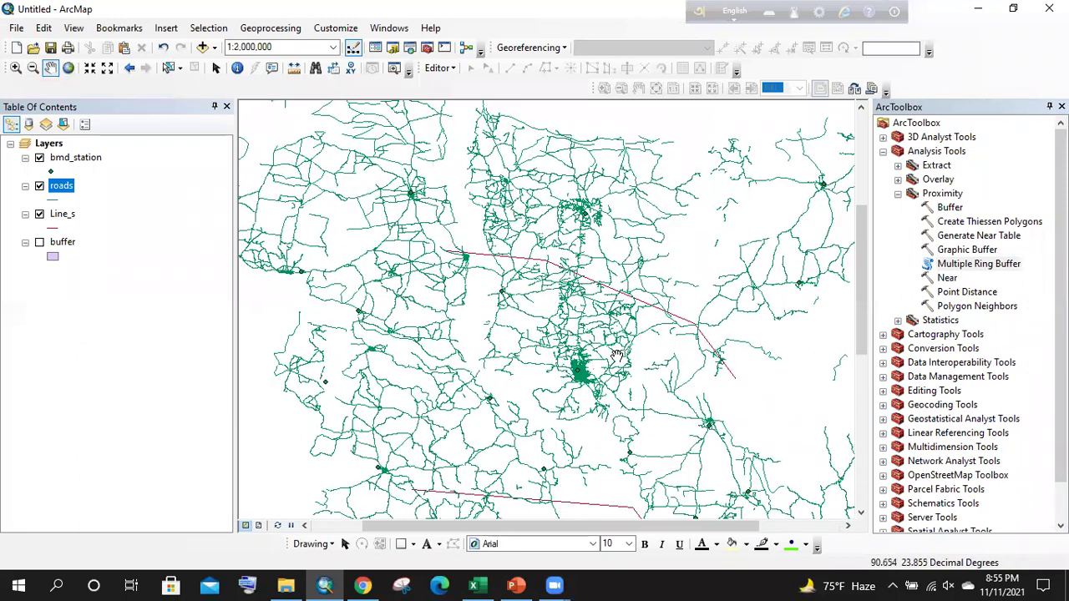
{"action": "scroll", "coordinate": [584, 342], "scroll_direction": "up", "scroll_amount": 1}
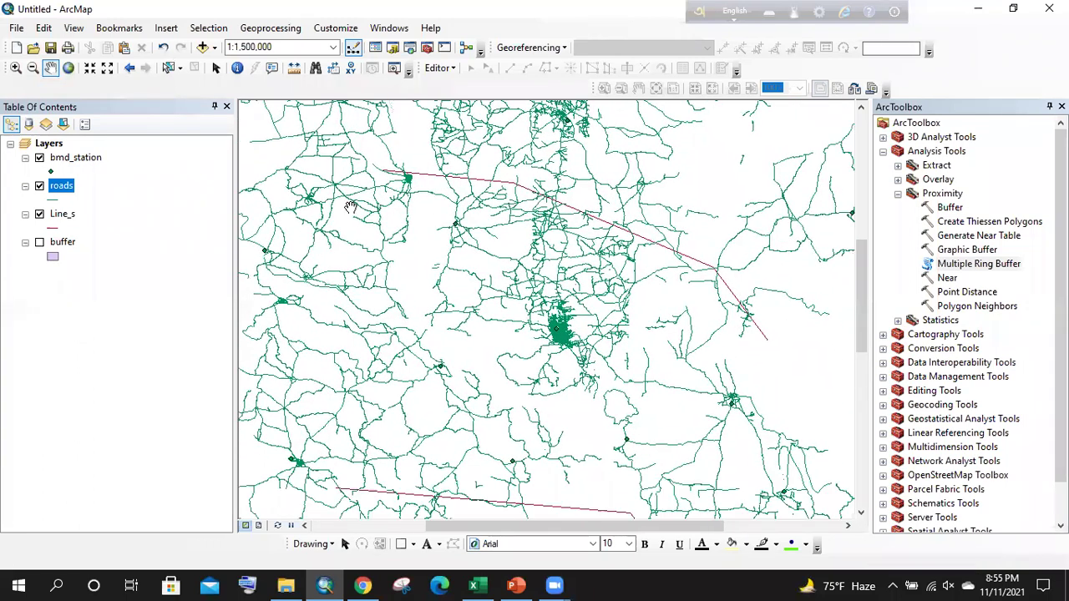
- Add the bgd_admbnda_adm2_bbs_20180410 layer from bgd_adm_bbs_20180430.gdb in the ArcGIS Training_2 folders on drive D
{"action": "left_click", "coordinate": [203, 49]}
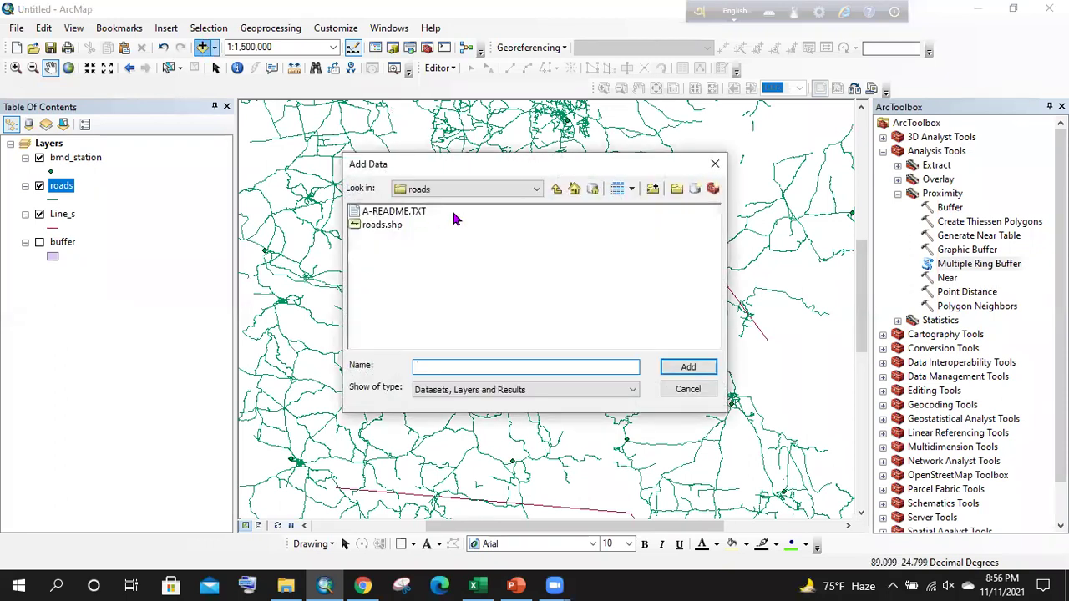
{"action": "left_click", "coordinate": [556, 189]}
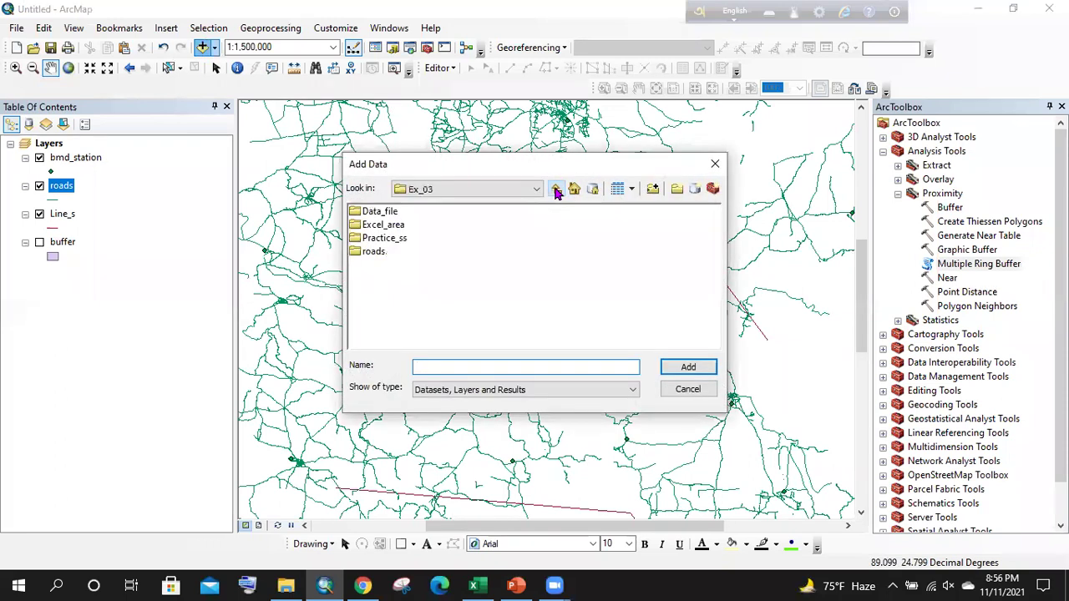
{"action": "left_click", "coordinate": [536, 189]}
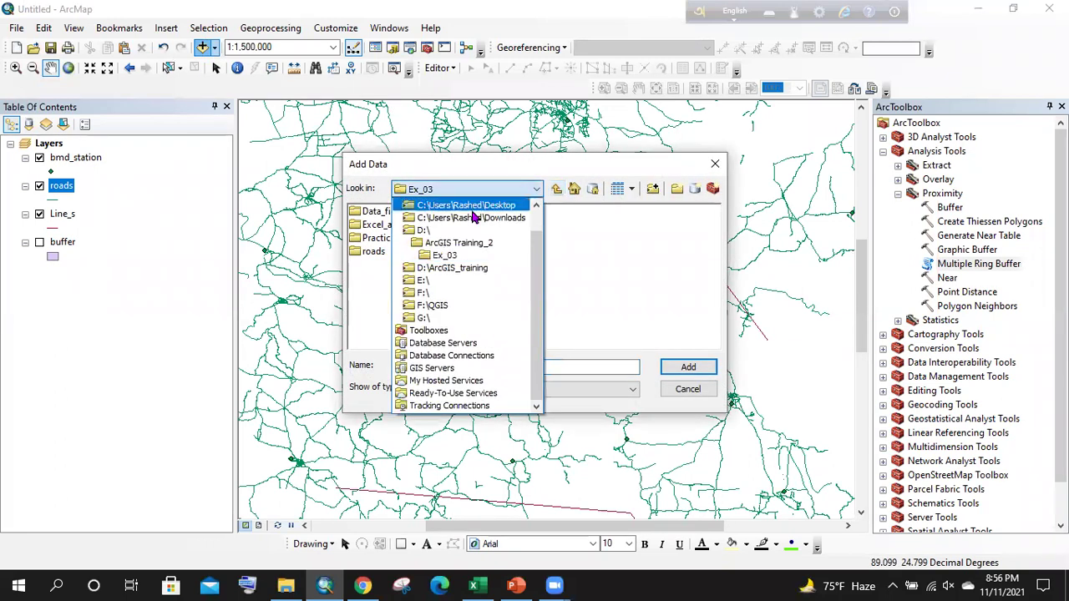
{"action": "left_click", "coordinate": [426, 231]}
{"action": "left_click", "coordinate": [412, 240]}
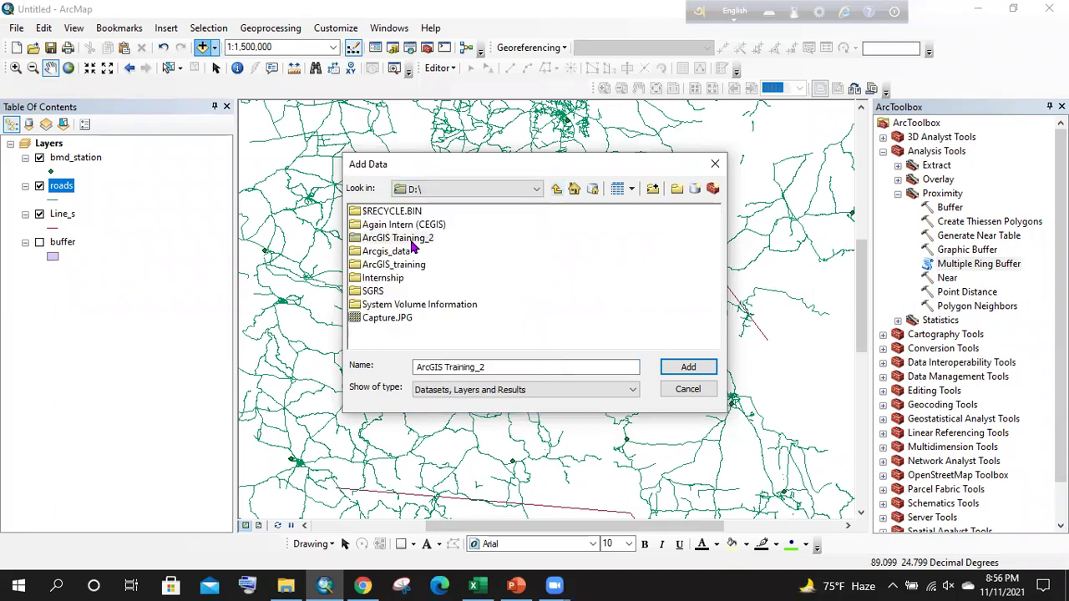
{"action": "double_click", "coordinate": [411, 240]}
{"action": "double_click", "coordinate": [373, 212]}
{"action": "double_click", "coordinate": [442, 211]}
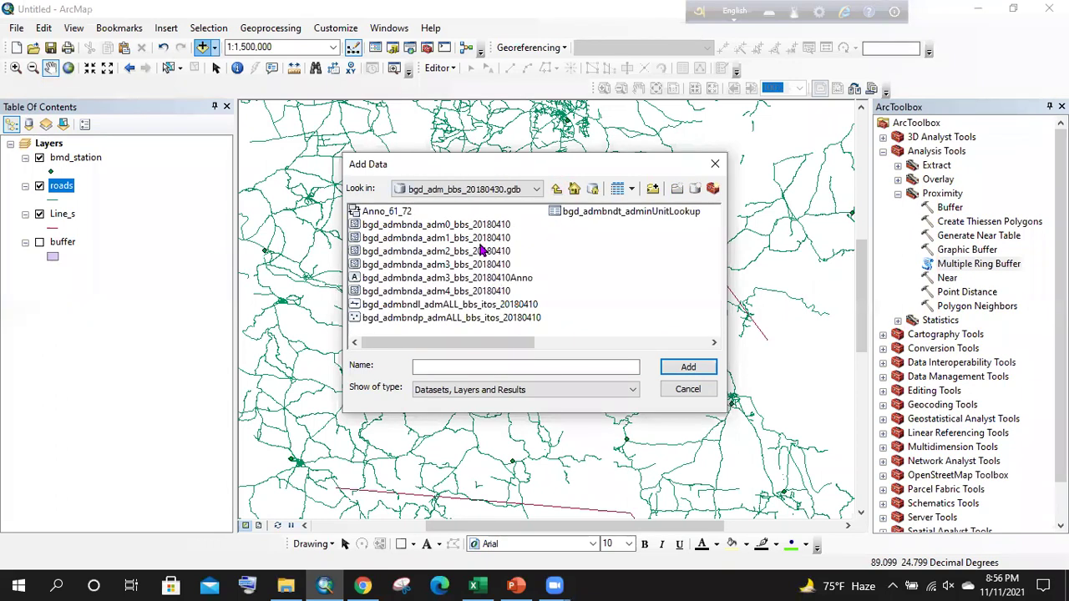
{"action": "left_click", "coordinate": [473, 242]}
{"action": "left_click", "coordinate": [476, 252]}
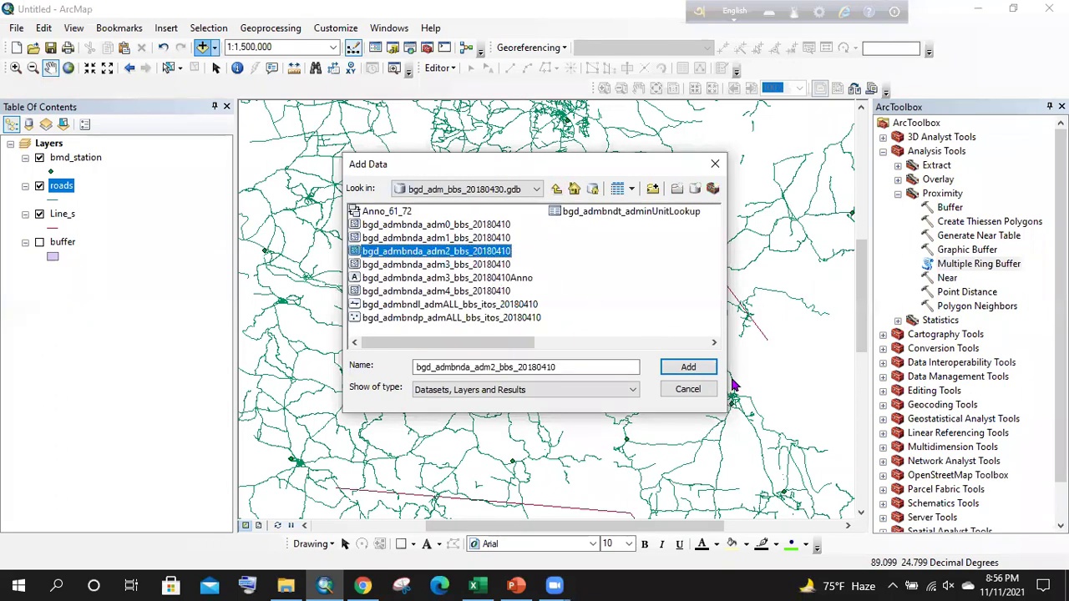
{"action": "left_click", "coordinate": [707, 371]}
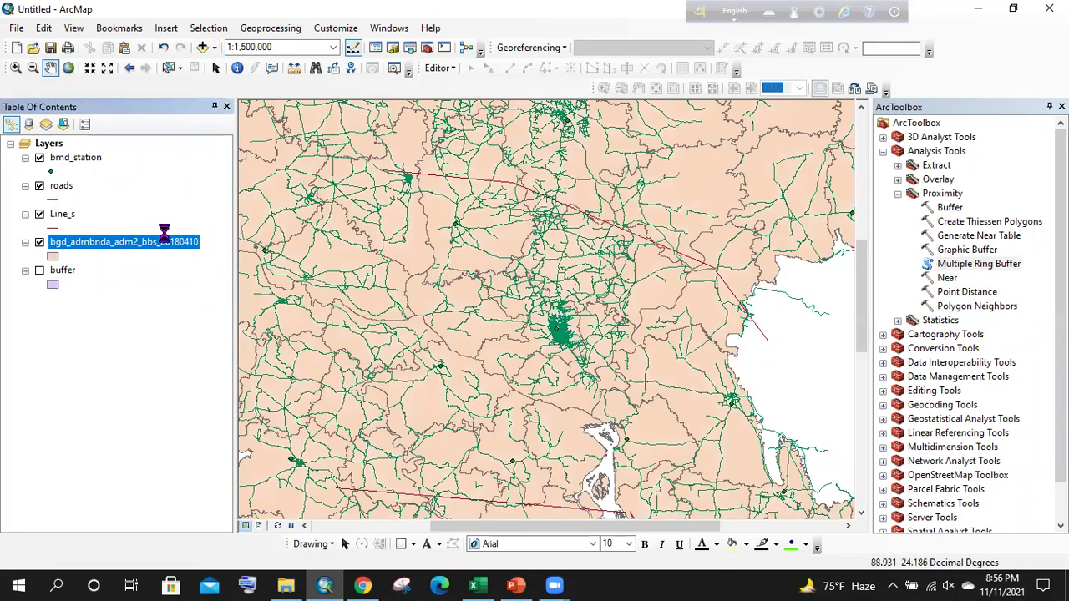
- Select the Gazipur record in the attribute table of the bgd_admbnda_adm2_bbs_20180410 layer, and close the table
{"action": "left_click", "coordinate": [148, 242]}
{"action": "right_click", "coordinate": [173, 253]}
{"action": "left_click", "coordinate": [231, 276]}
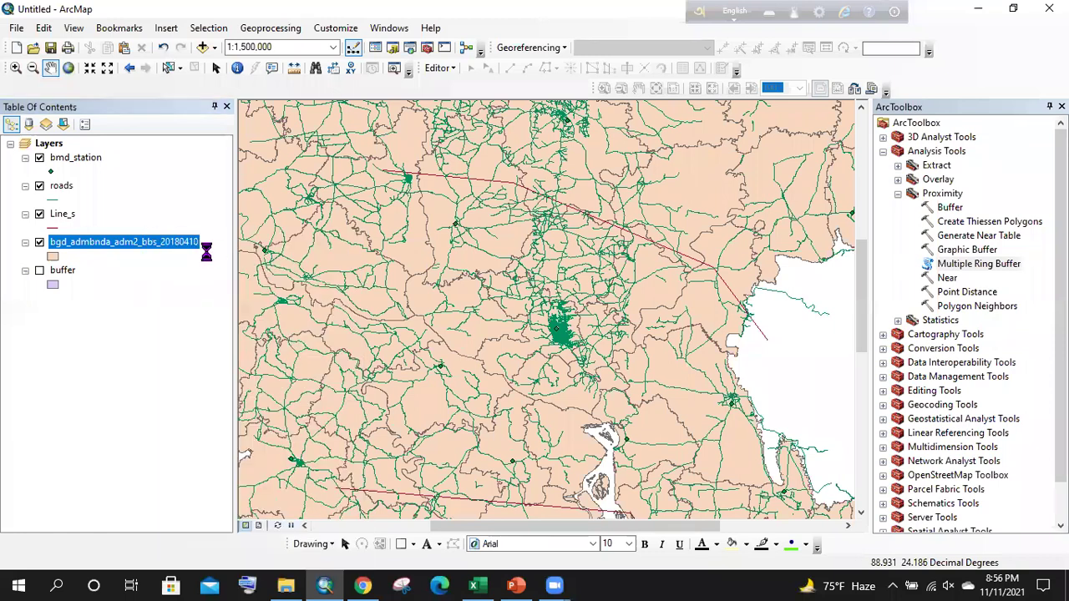
{"action": "scroll", "coordinate": [351, 105], "scroll_direction": "down", "scroll_amount": 1}
{"action": "scroll", "coordinate": [351, 96], "scroll_direction": "up", "scroll_amount": 1}
{"action": "scroll", "coordinate": [355, 113], "scroll_direction": "down", "scroll_amount": 5}
{"action": "scroll", "coordinate": [355, 117], "scroll_direction": "up", "scroll_amount": 4}
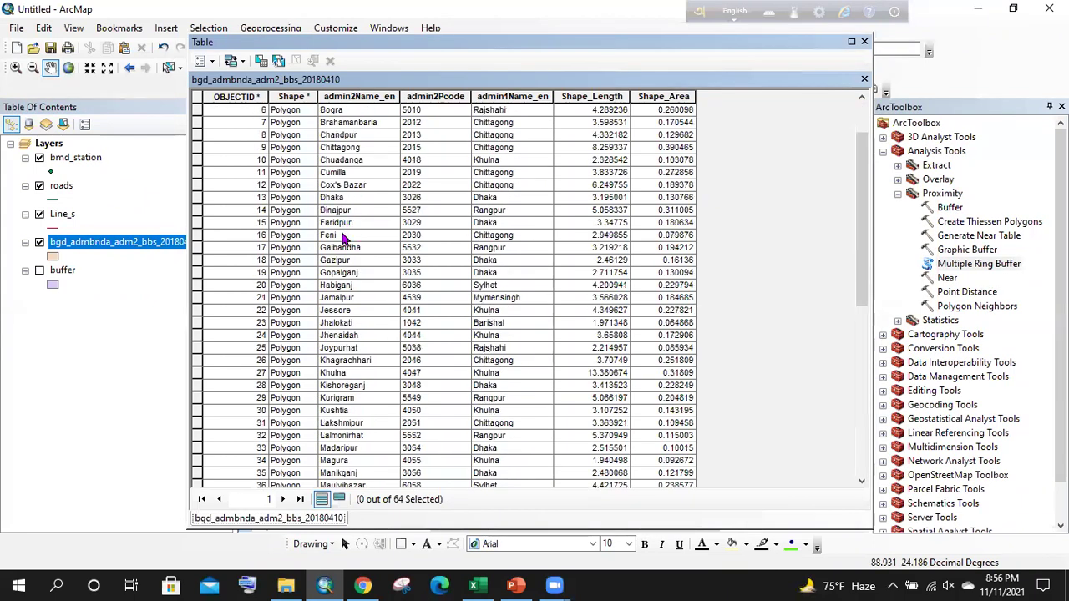
{"action": "left_click", "coordinate": [351, 260]}
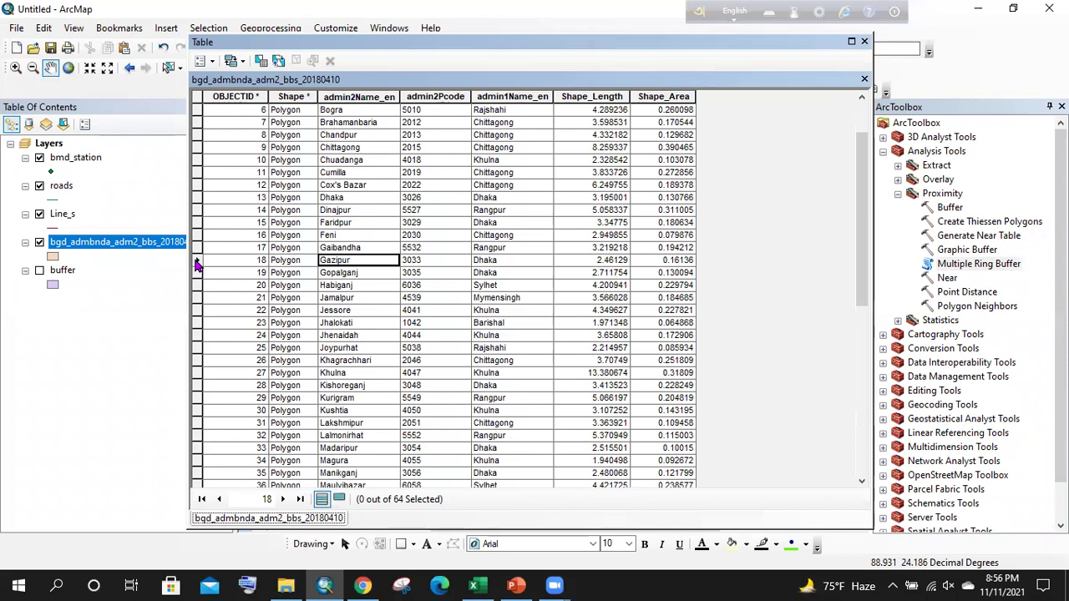
{"action": "left_click", "coordinate": [197, 261]}
{"action": "left_click", "coordinate": [865, 41]}
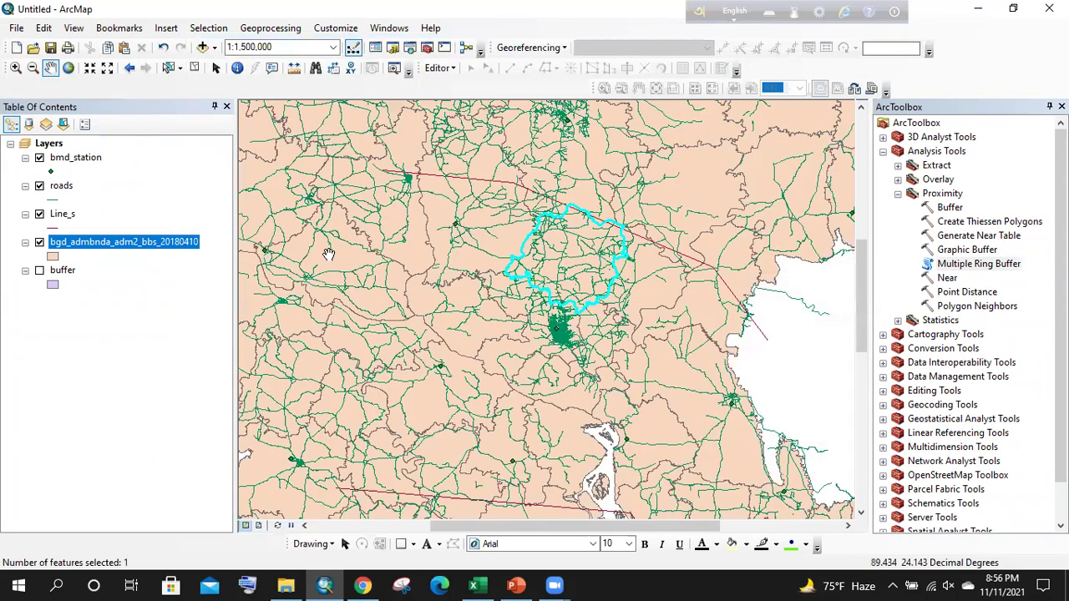
- Start exporting the selected district's data and choose Practice_ss under ArcGIS Training_2, Ex_03 as the output folder
{"action": "right_click", "coordinate": [177, 251]}
{"action": "mouse_move", "coordinate": [265, 501]}
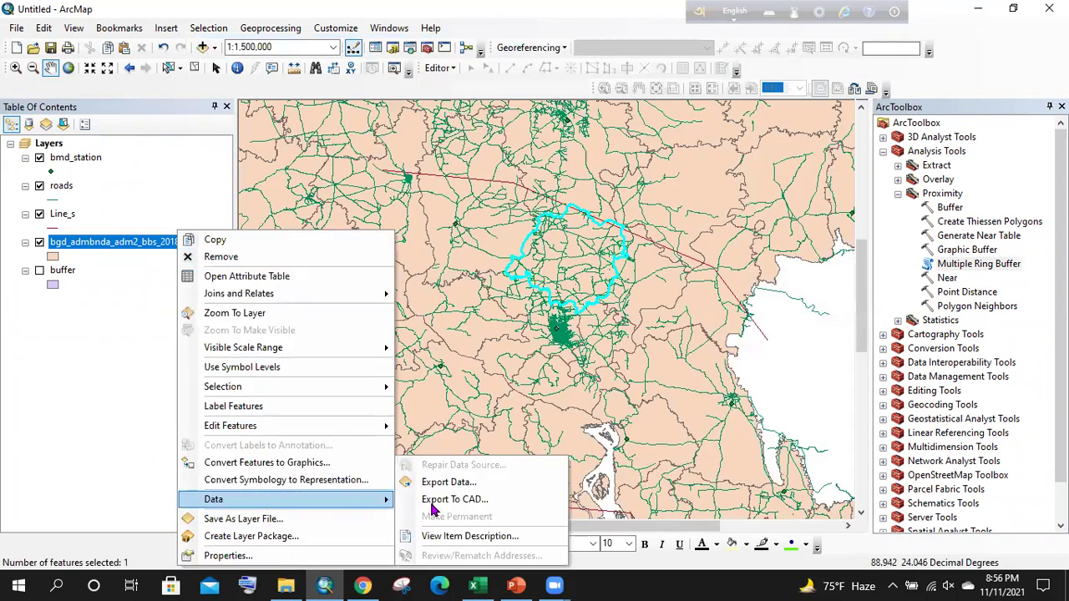
{"action": "left_click", "coordinate": [472, 484]}
{"action": "left_click", "coordinate": [665, 315]}
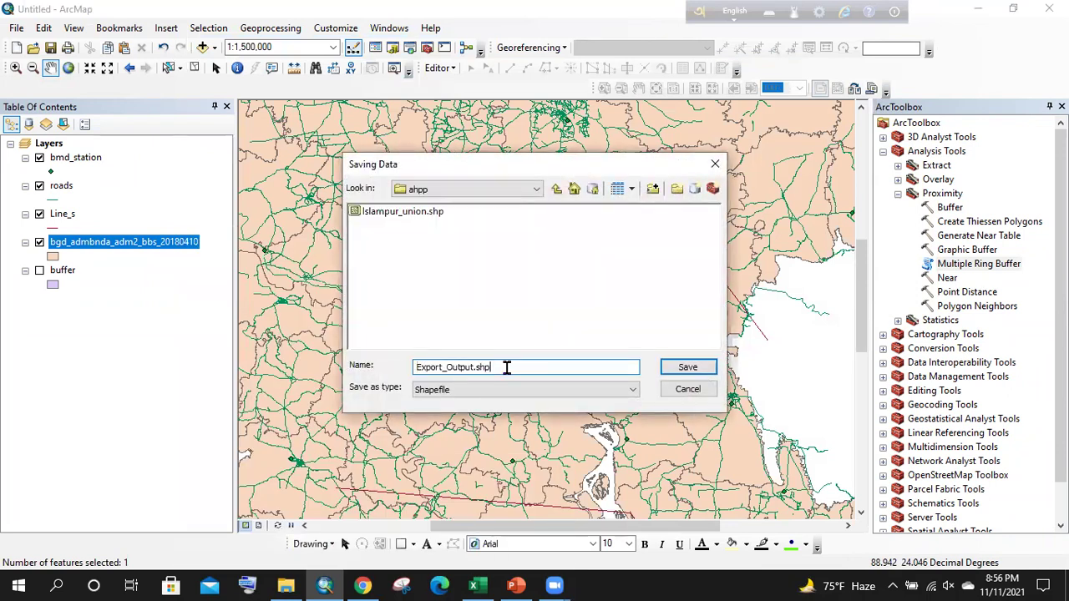
{"action": "left_click", "coordinate": [508, 190]}
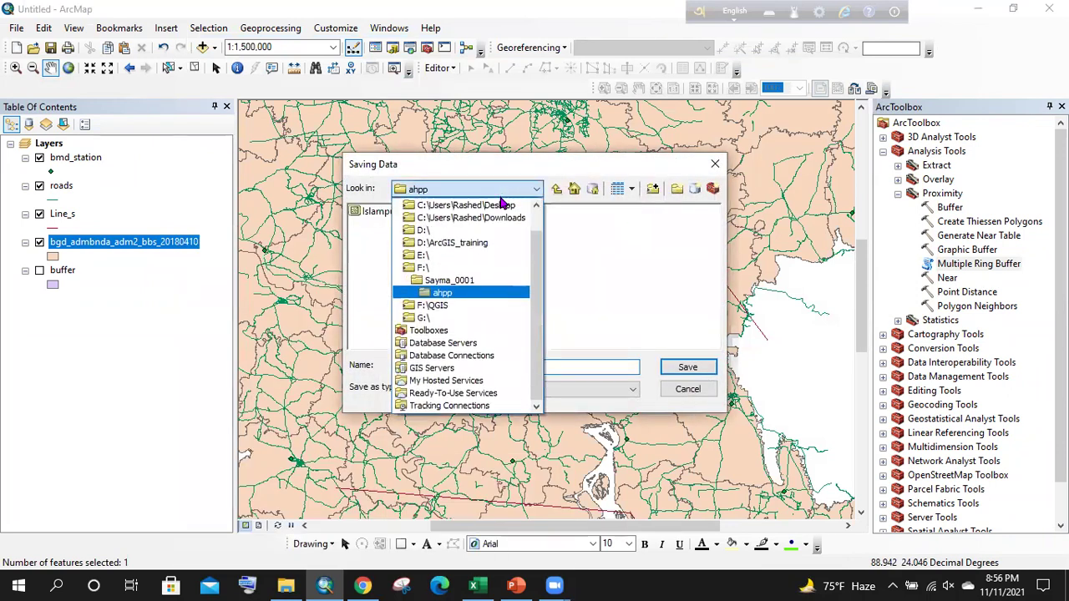
{"action": "left_click", "coordinate": [472, 241]}
{"action": "double_click", "coordinate": [420, 239]}
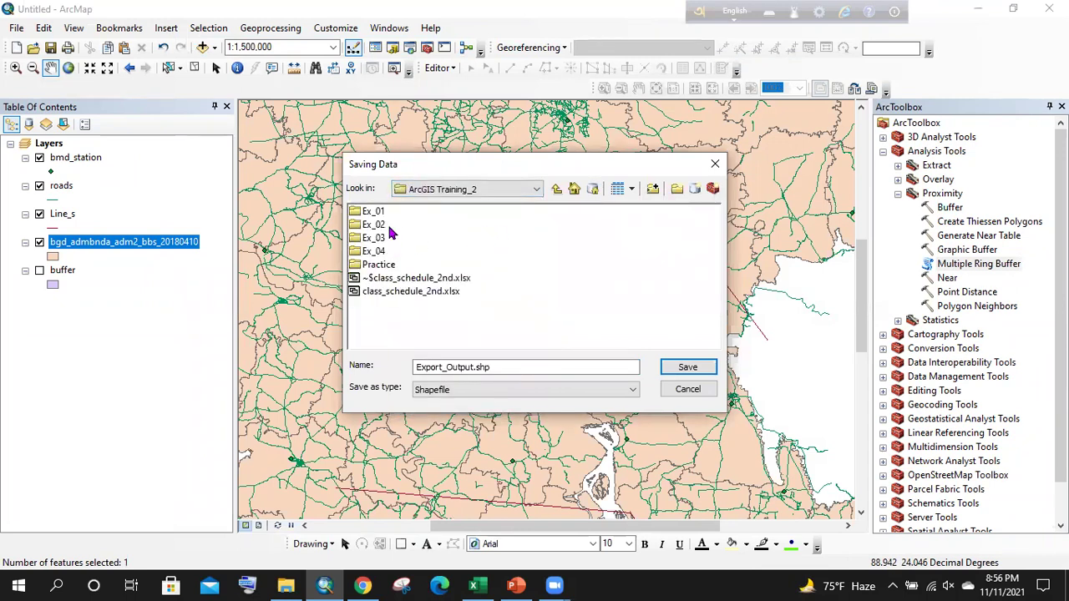
{"action": "double_click", "coordinate": [378, 238]}
{"action": "double_click", "coordinate": [393, 238]}
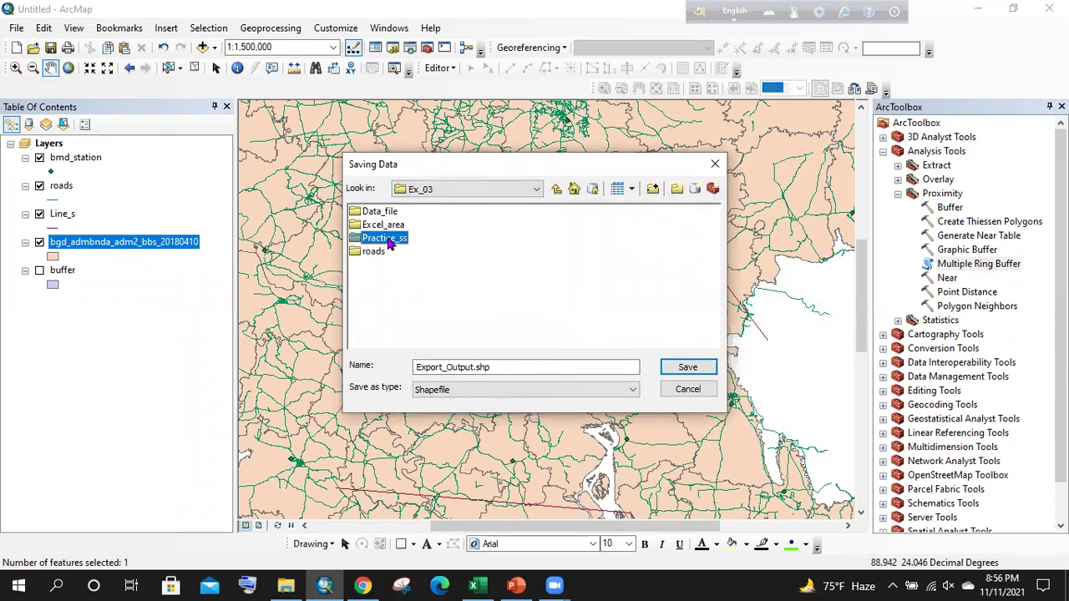
- Name the output shapefile Gazipur, run the export and add the exported data to the map as a layer
{"action": "left_click_drag", "start_coordinate": [503, 368], "coordinate": [382, 376]}
{"action": "type", "text": "Gazipur"}
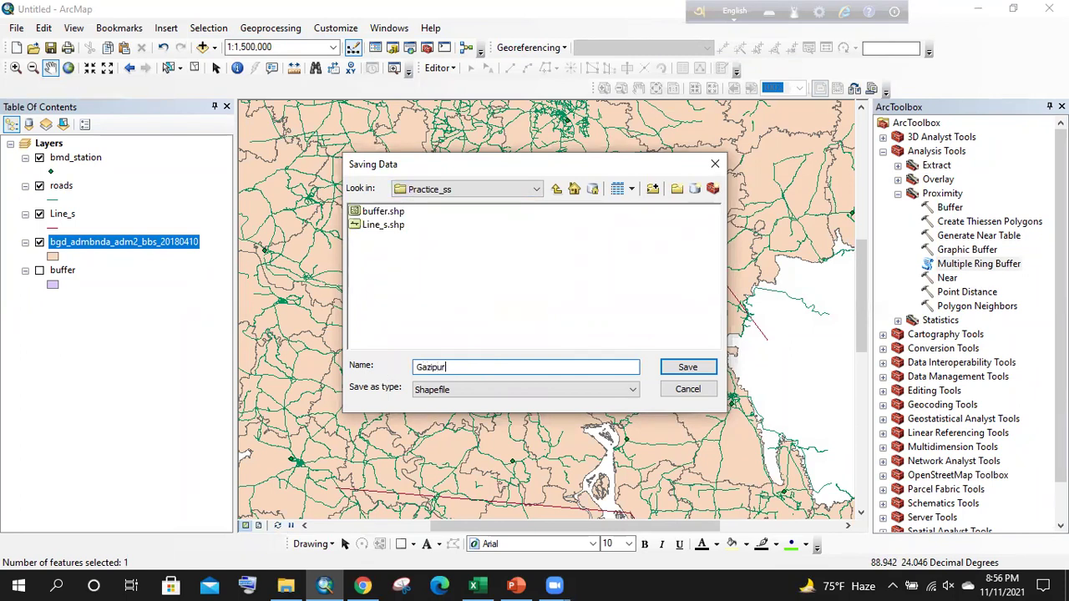
{"action": "key", "text": "Return"}
{"action": "left_click", "coordinate": [580, 399]}
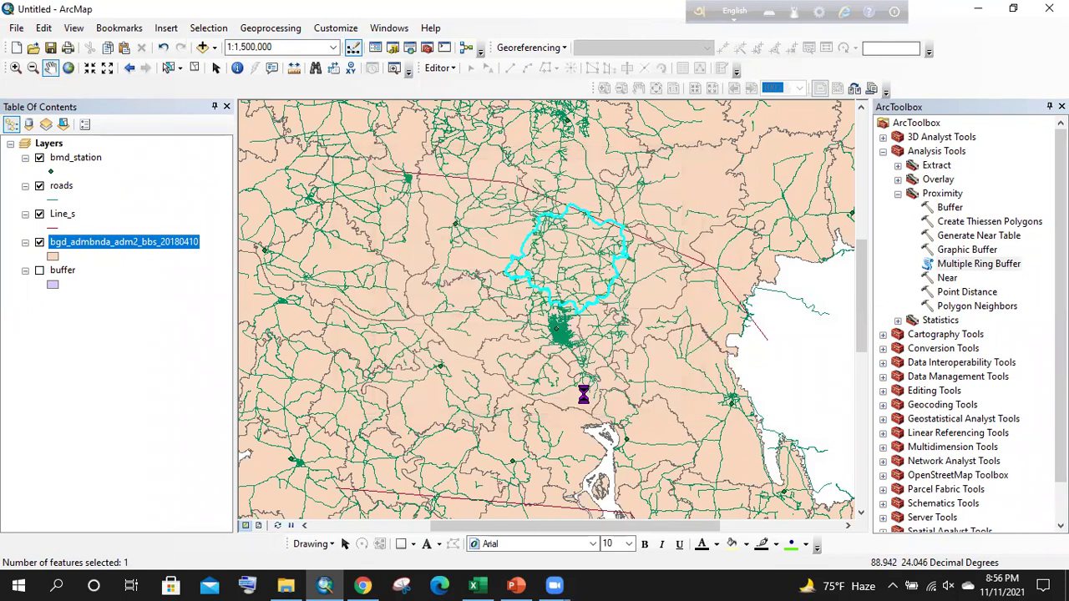
{"action": "left_click", "coordinate": [600, 349]}
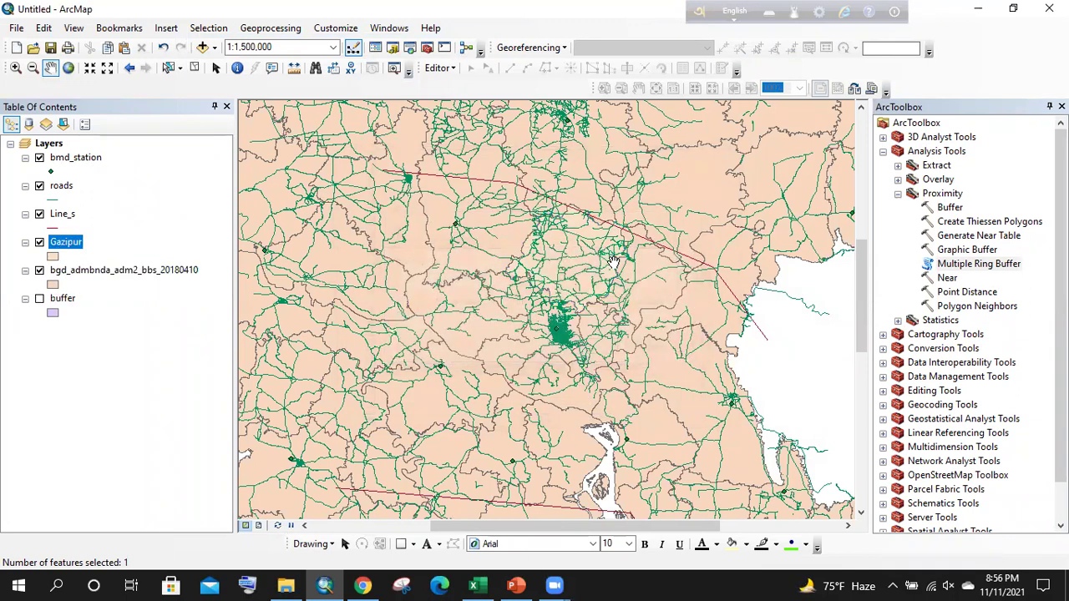
- Hide the bgd_admbnda_adm2_bbs_20180410 layer and move the Gazipur layer to the top of the layer order
{"action": "left_click", "coordinate": [39, 270]}
{"action": "scroll", "coordinate": [597, 242], "scroll_direction": "up", "scroll_amount": 3}
{"action": "left_click_drag", "start_coordinate": [74, 270], "coordinate": [106, 150]}
{"action": "scroll", "coordinate": [635, 251], "scroll_direction": "down", "scroll_amount": 3}
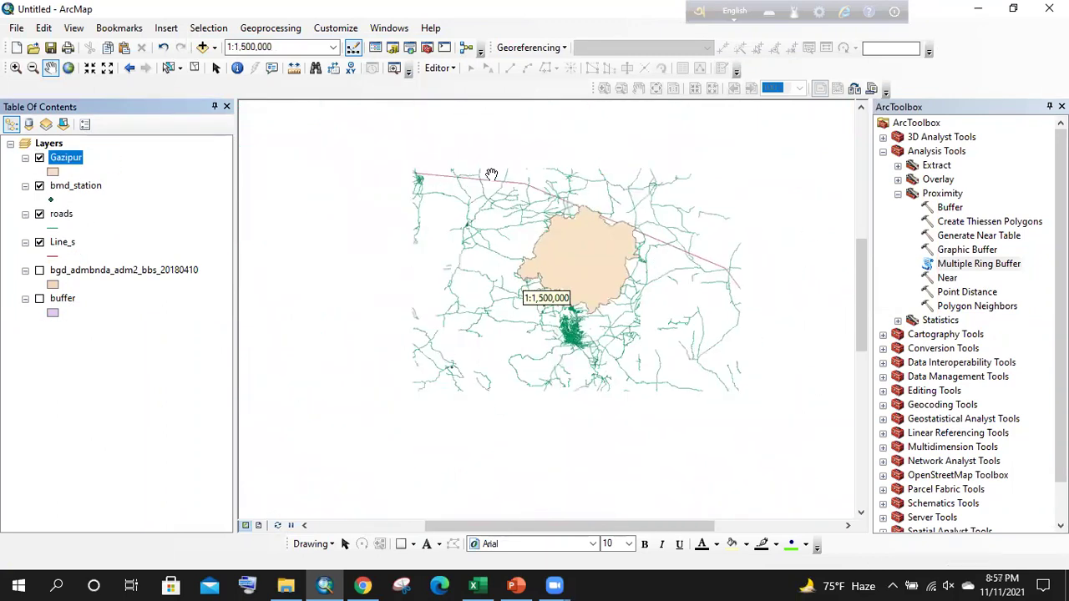
- Clip the roads layer with Gazipur as the clip features, saving the output as road_gazipur in the practeee folder
{"action": "left_click_drag", "start_coordinate": [449, 267], "coordinate": [409, 275]}
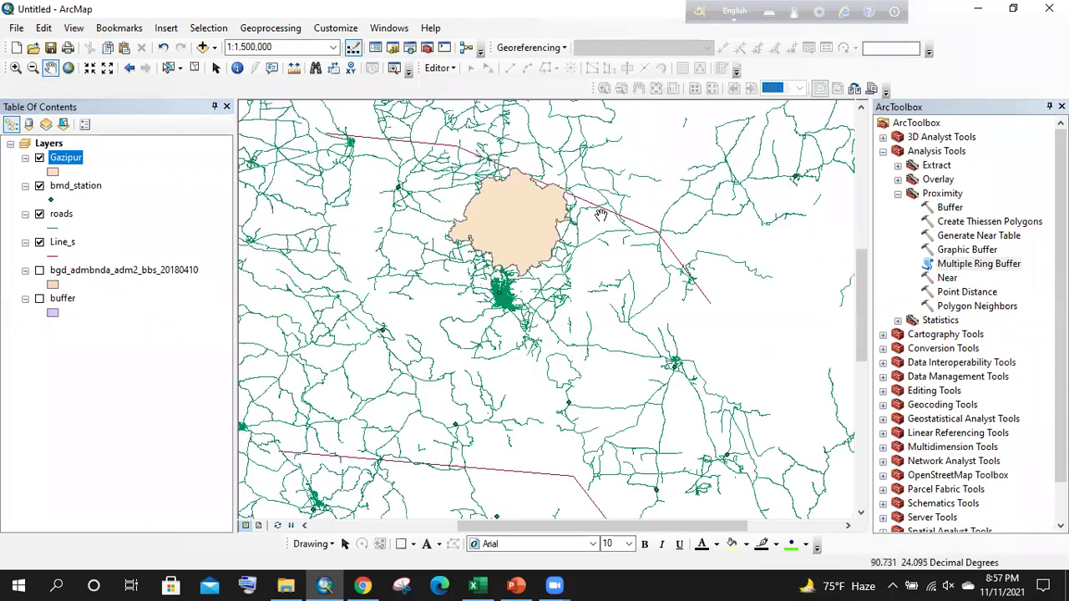
{"action": "scroll", "coordinate": [601, 214], "scroll_direction": "up", "scroll_amount": 2}
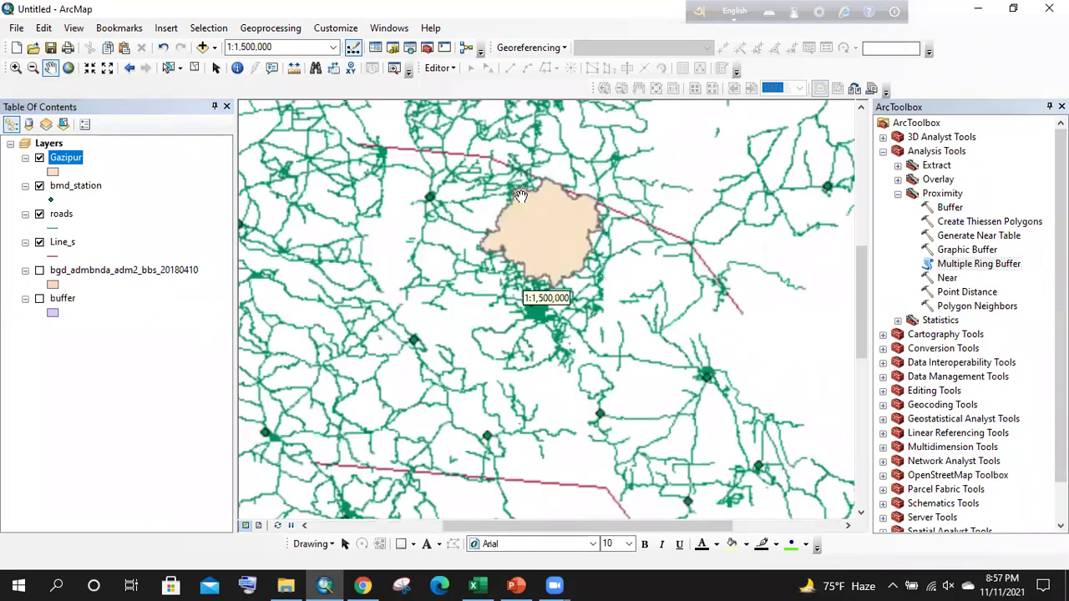
{"action": "scroll", "coordinate": [526, 209], "scroll_direction": "up", "scroll_amount": 2}
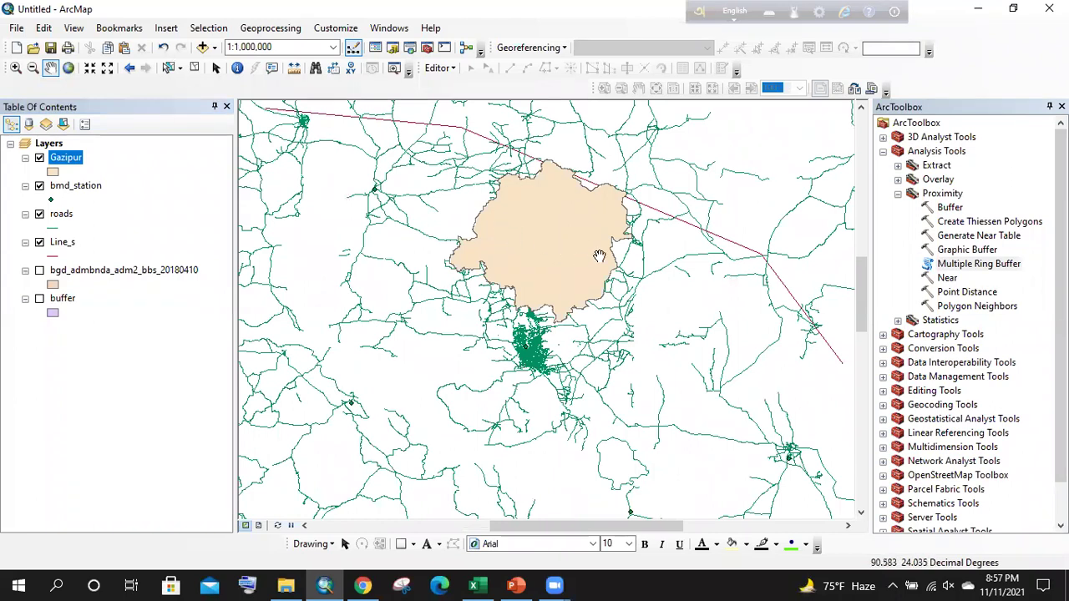
{"action": "scroll", "coordinate": [566, 227], "scroll_direction": "up", "scroll_amount": 1}
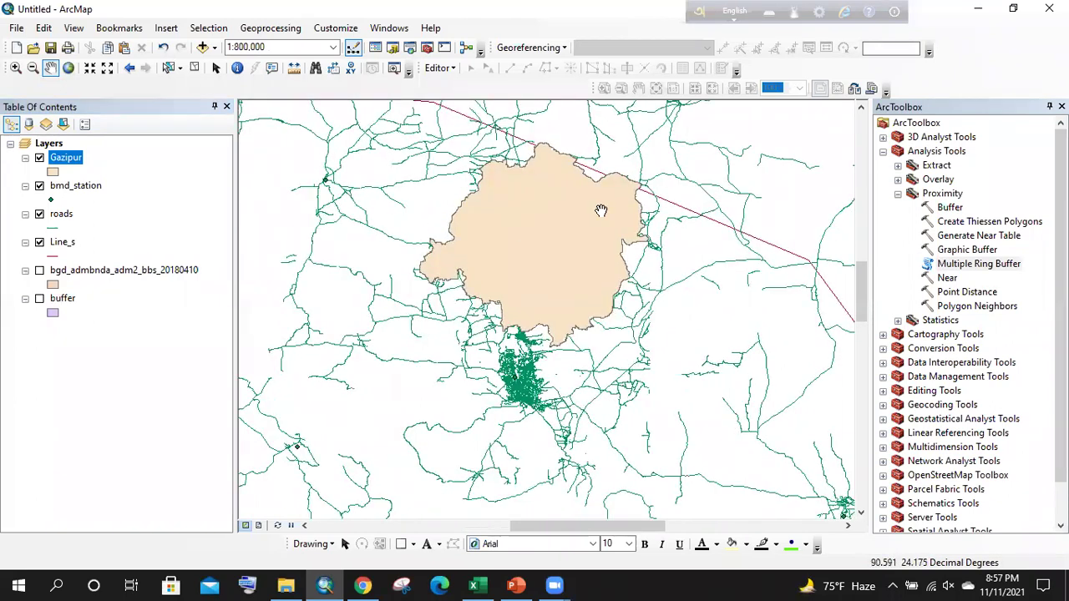
{"action": "left_click", "coordinate": [270, 30]}
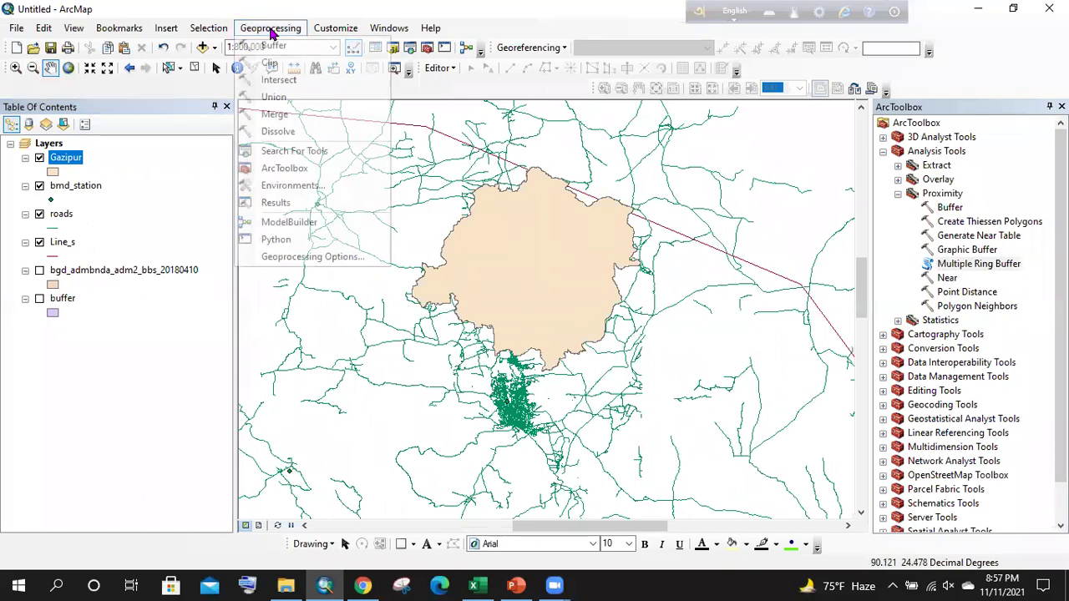
{"action": "left_click", "coordinate": [303, 63]}
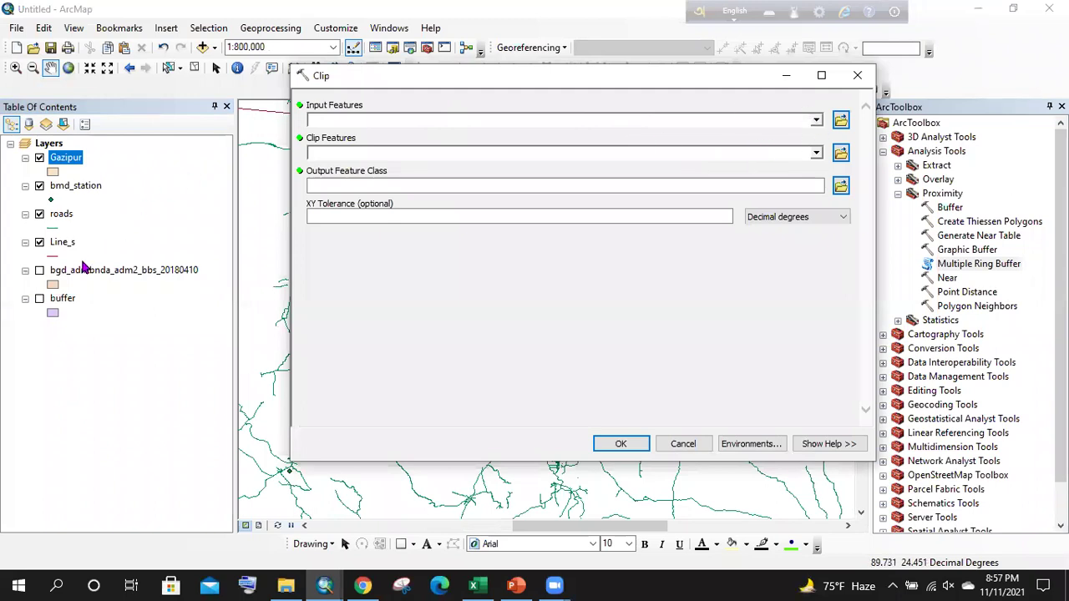
{"action": "left_click_drag", "start_coordinate": [65, 219], "coordinate": [451, 126]}
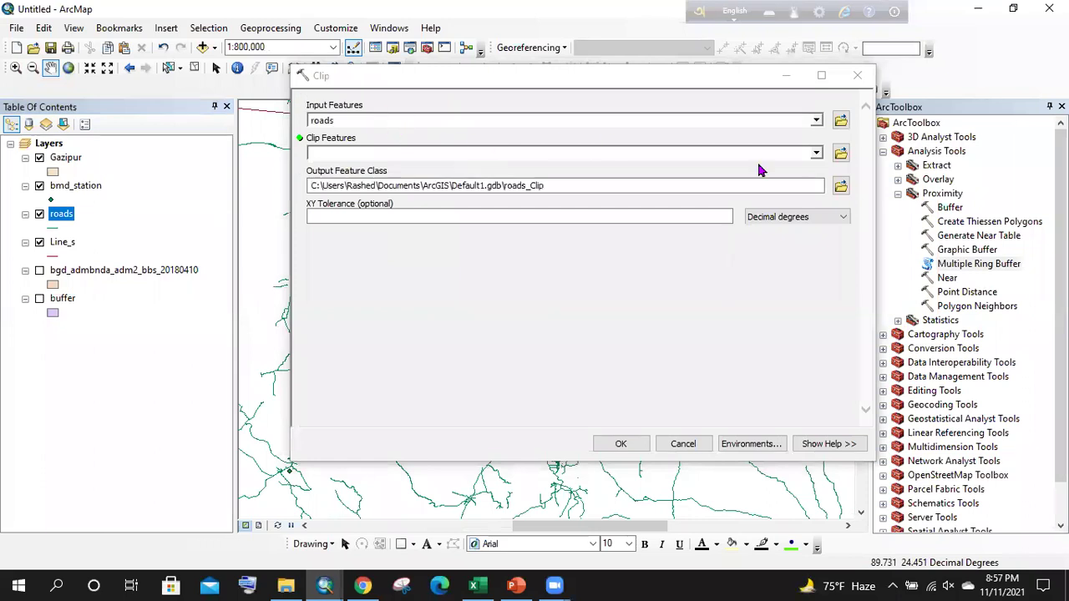
{"action": "left_click", "coordinate": [816, 155]}
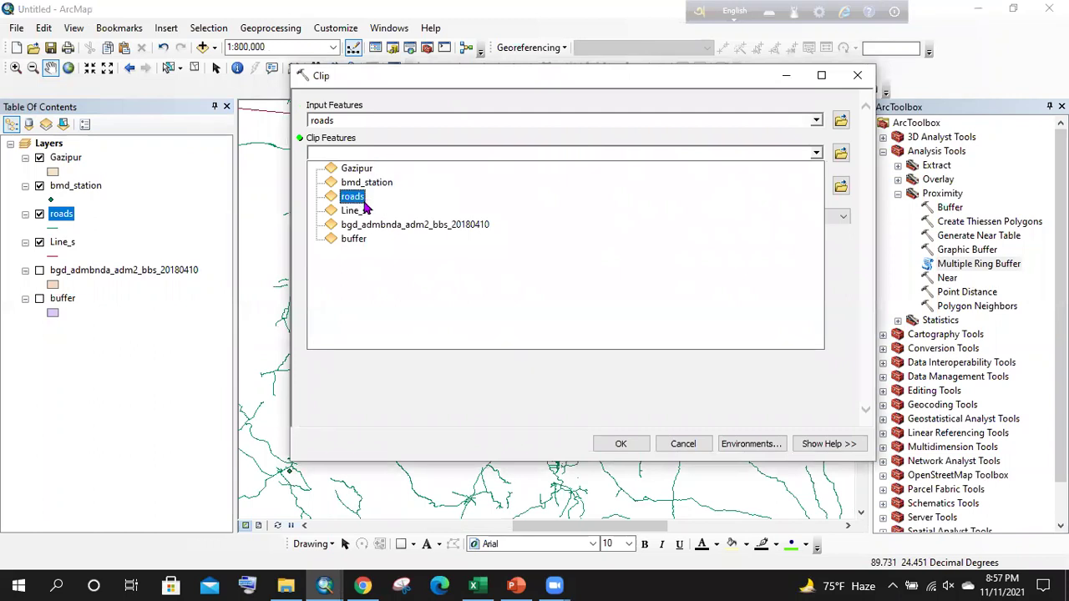
{"action": "left_click", "coordinate": [359, 169]}
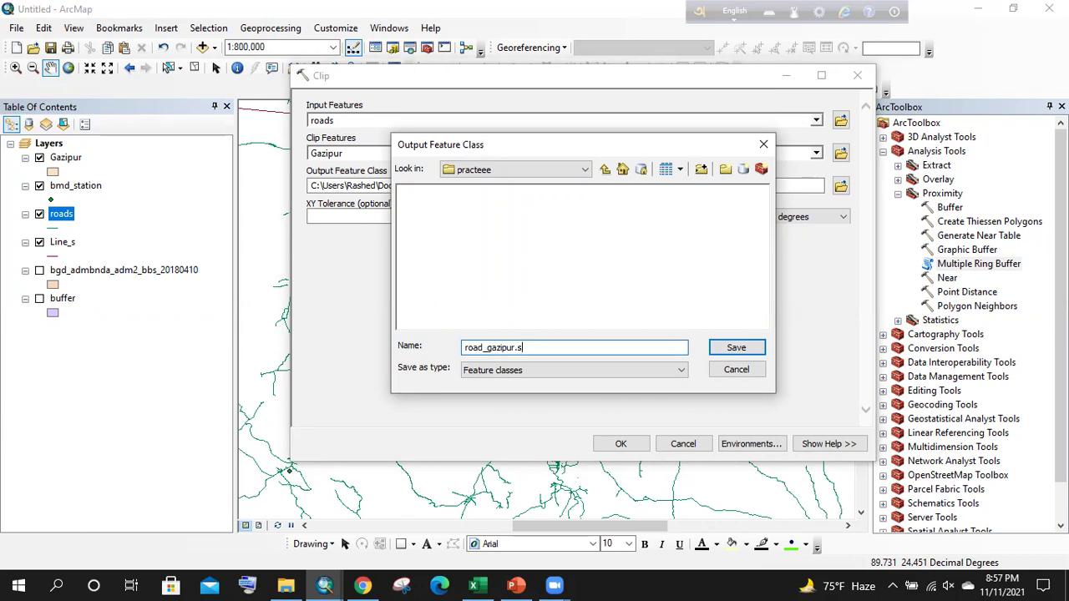
{"action": "key", "text": "Return"}
{"action": "left_click", "coordinate": [621, 443]}
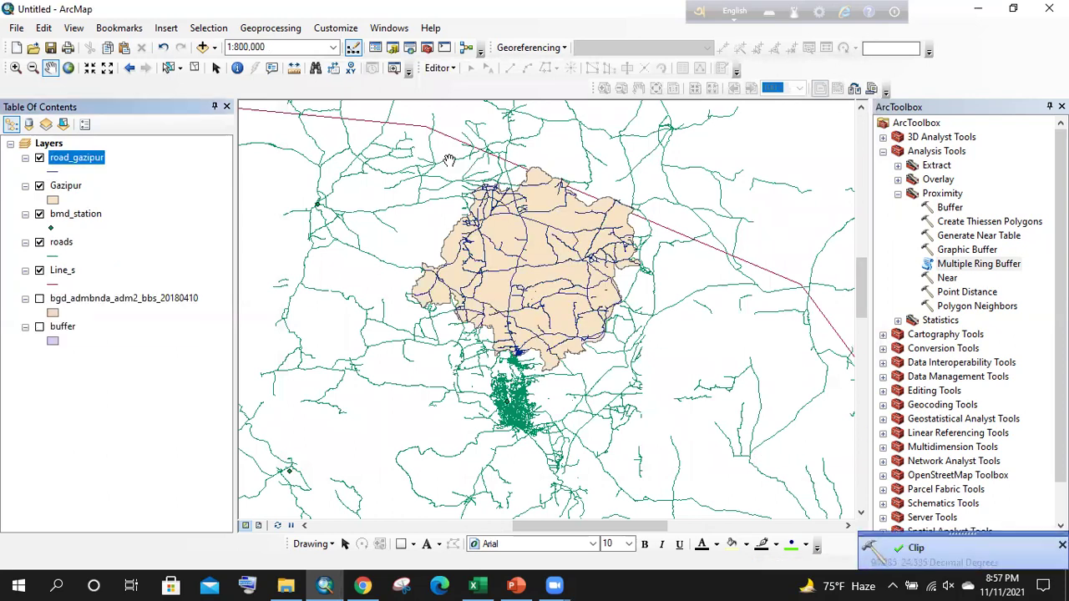
- Hide the Gazipur, bmd_station and roads layers so that the clipped road_gazipur layer can be viewed separately
{"action": "left_click", "coordinate": [39, 215]}
{"action": "left_click", "coordinate": [39, 186]}
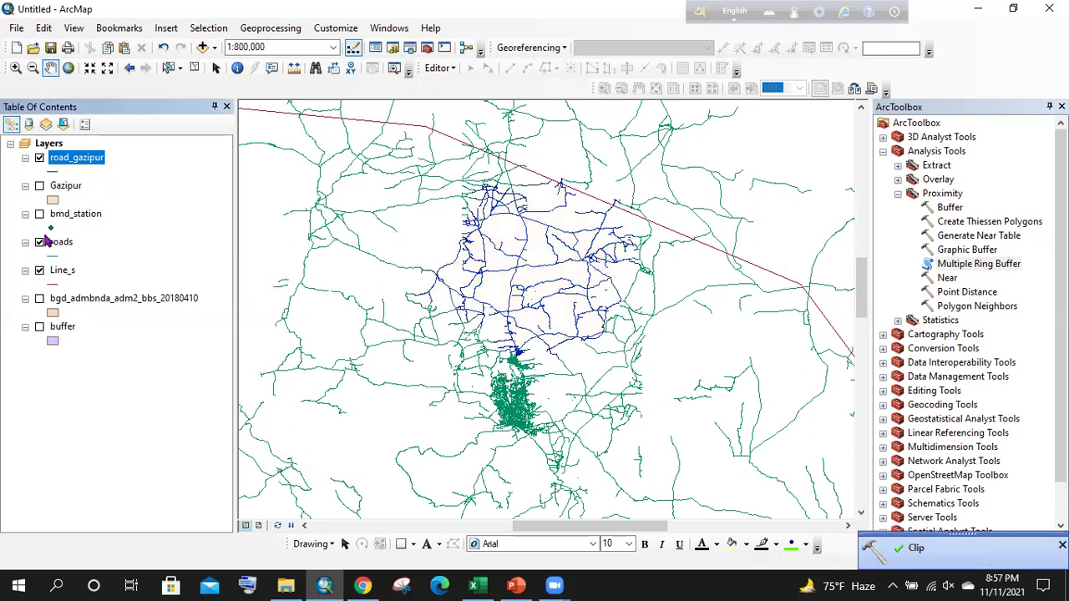
{"action": "left_click", "coordinate": [39, 242]}
{"action": "scroll", "coordinate": [501, 242], "scroll_direction": "down", "scroll_amount": 1}
{"action": "scroll", "coordinate": [471, 238], "scroll_direction": "down", "scroll_amount": 3}
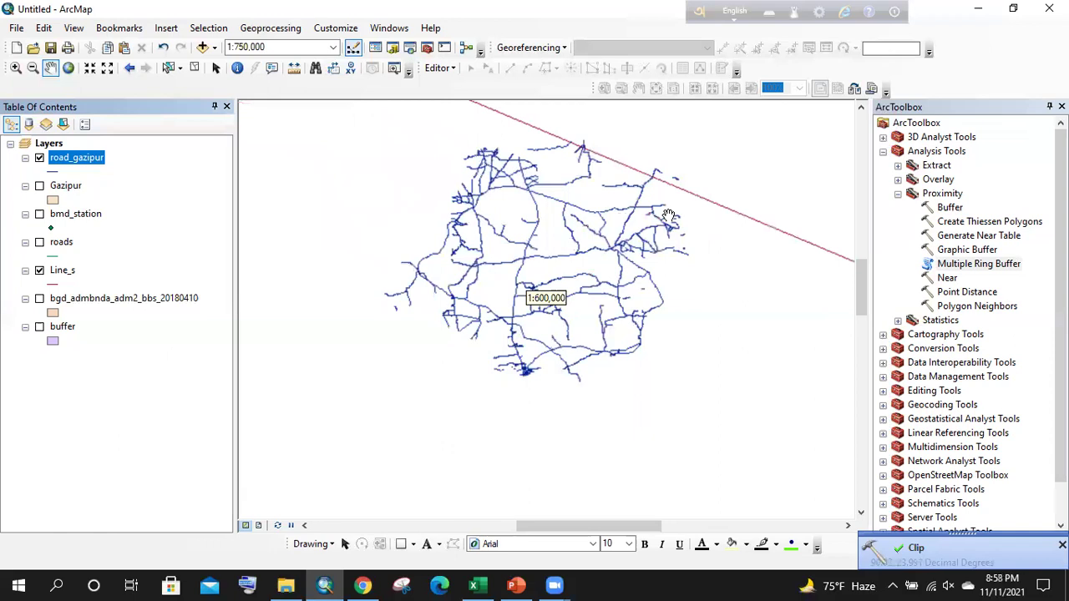
{"action": "left_click_drag", "start_coordinate": [539, 220], "coordinate": [527, 235]}
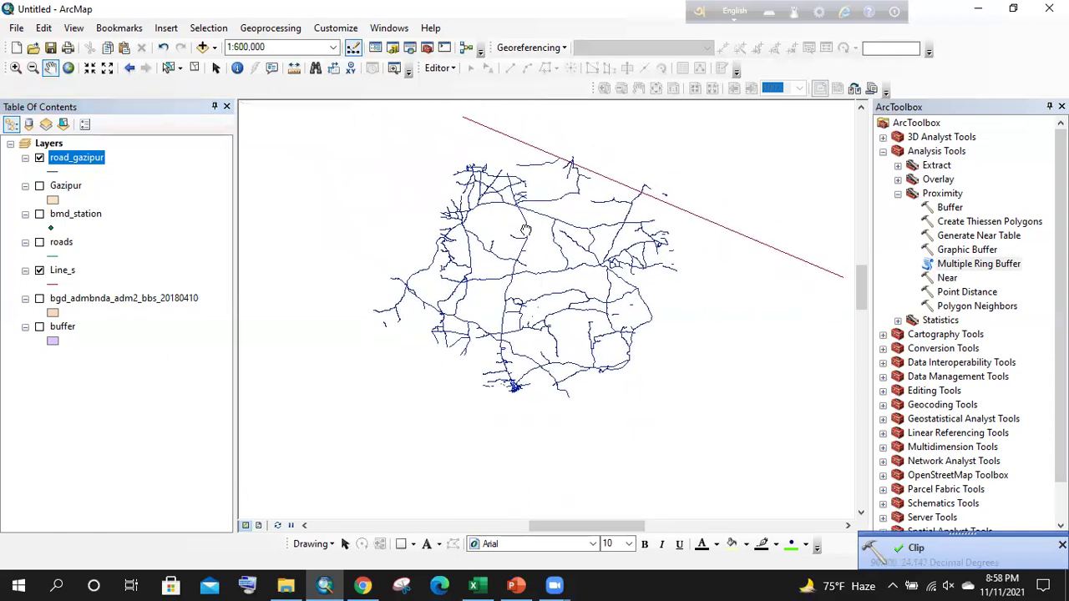
- Look through the records in the road_gazipur attribute table, and close the table
{"action": "left_click", "coordinate": [79, 163]}
{"action": "right_click", "coordinate": [80, 160]}
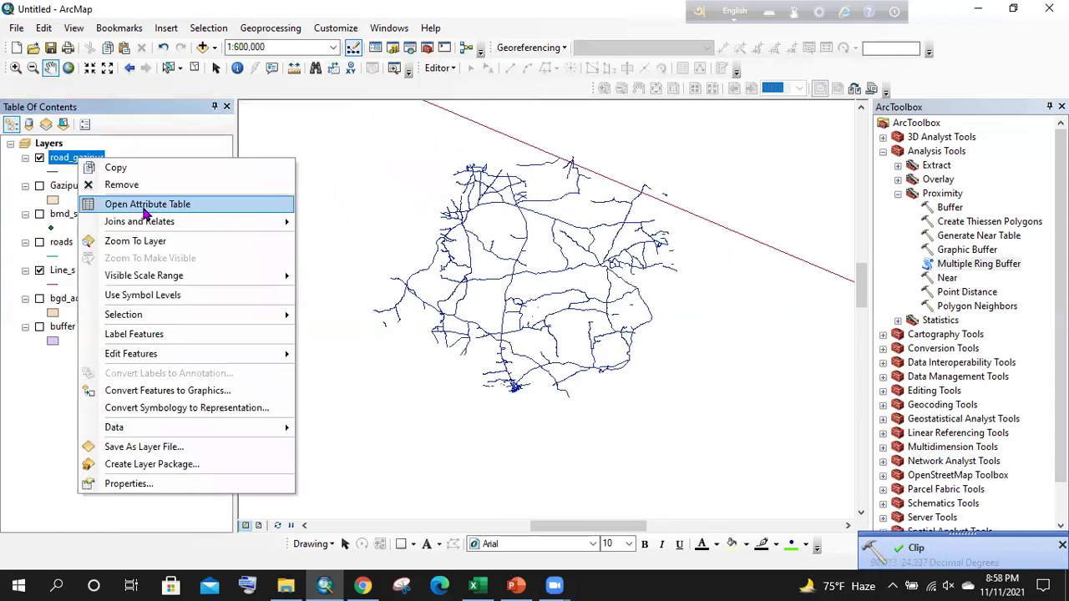
{"action": "left_click", "coordinate": [143, 203]}
{"action": "scroll", "coordinate": [453, 205], "scroll_direction": "down", "scroll_amount": 10}
{"action": "scroll", "coordinate": [456, 206], "scroll_direction": "down", "scroll_amount": 20}
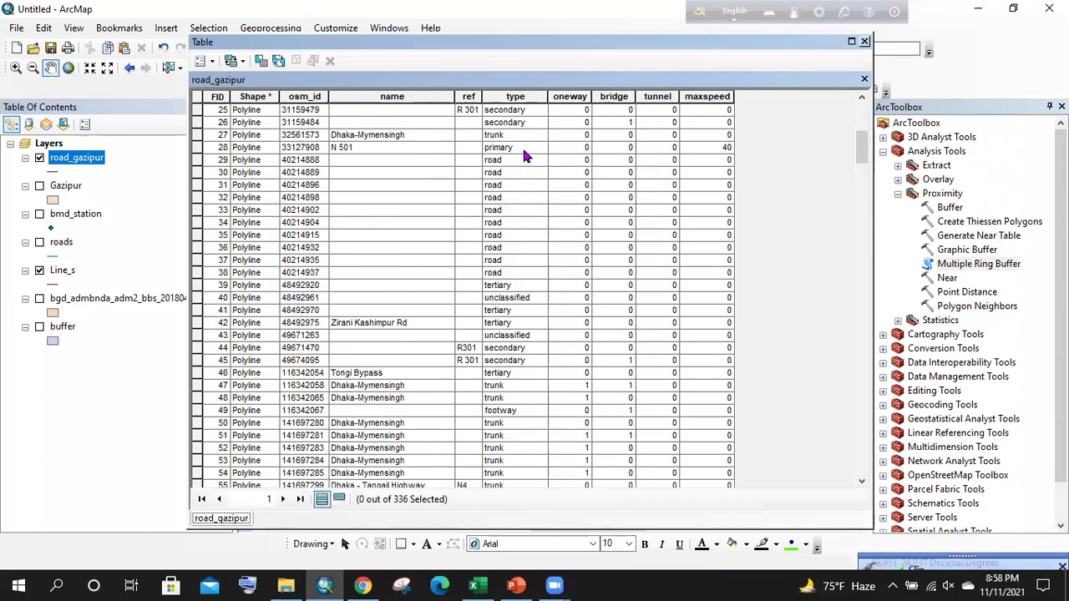
{"action": "scroll", "coordinate": [530, 199], "scroll_direction": "down", "scroll_amount": 20}
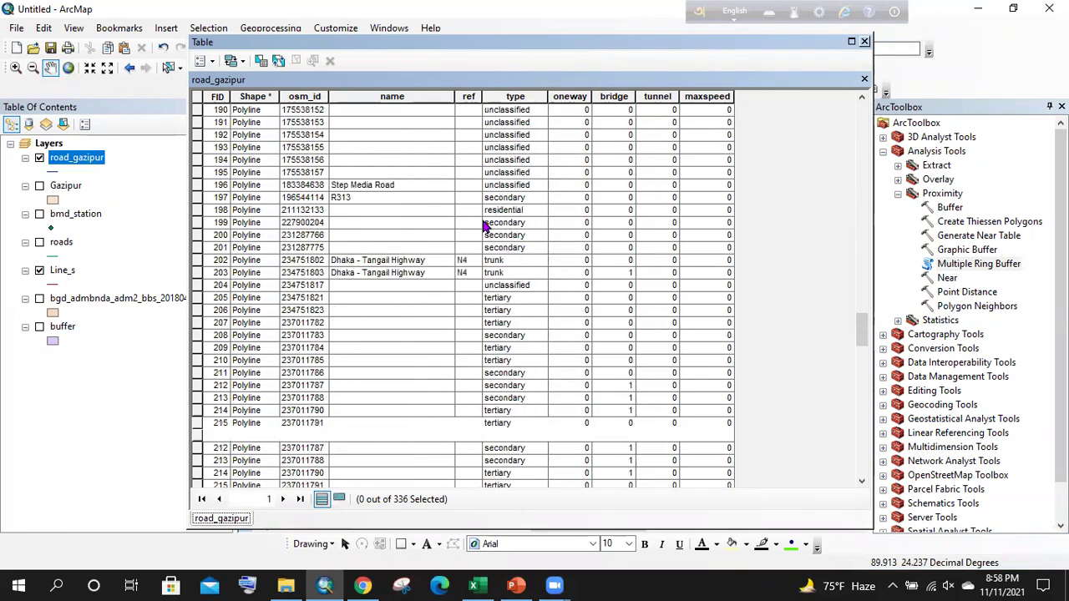
{"action": "left_click", "coordinate": [865, 41]}
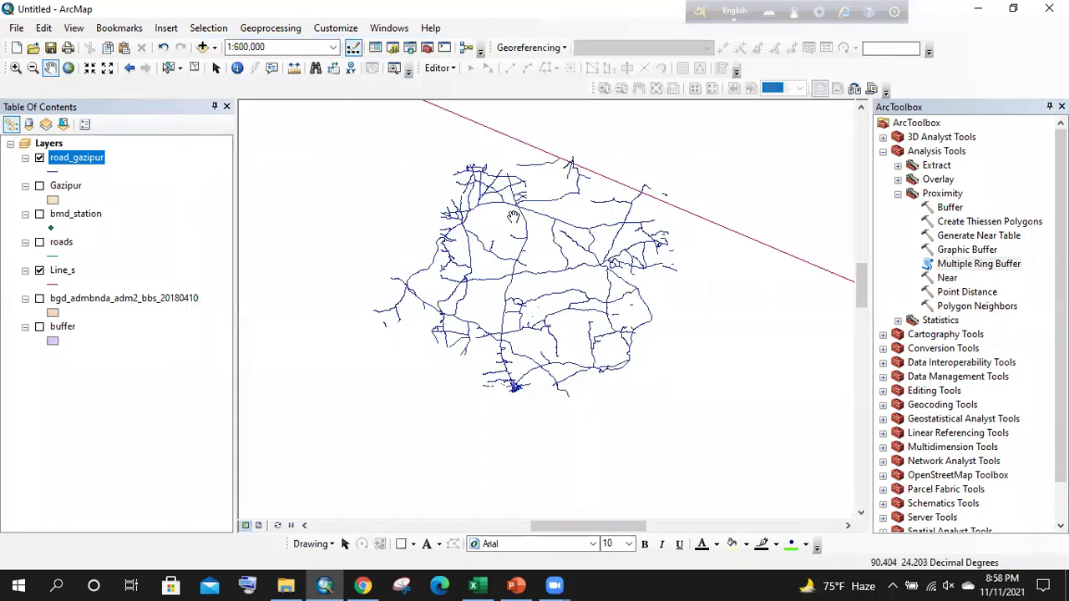
{"action": "left_click", "coordinate": [276, 29]}
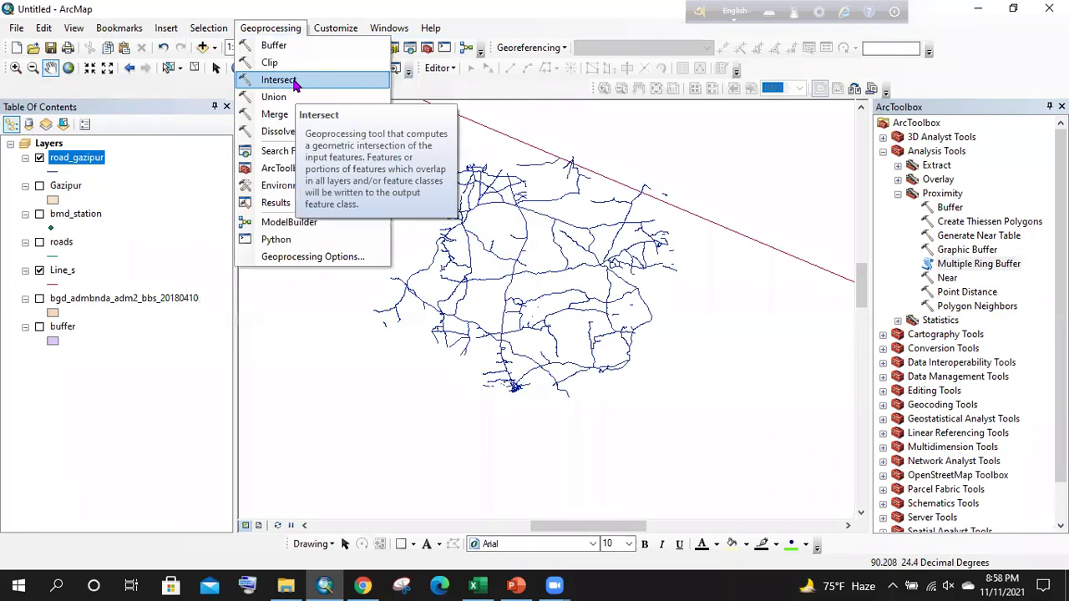
{"action": "left_click", "coordinate": [39, 185]}
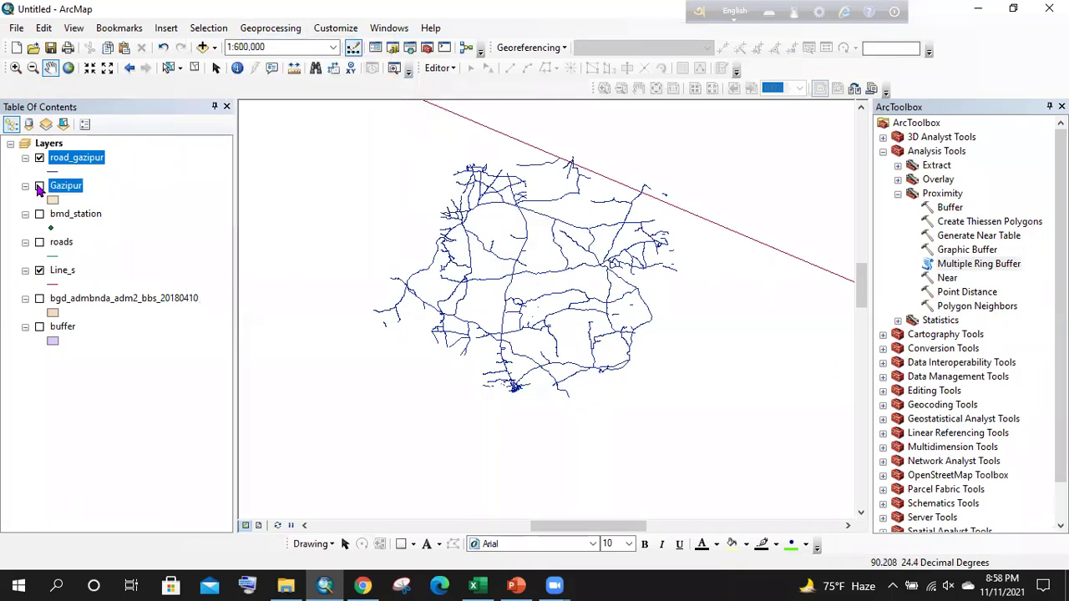
{"action": "left_click", "coordinate": [39, 186]}
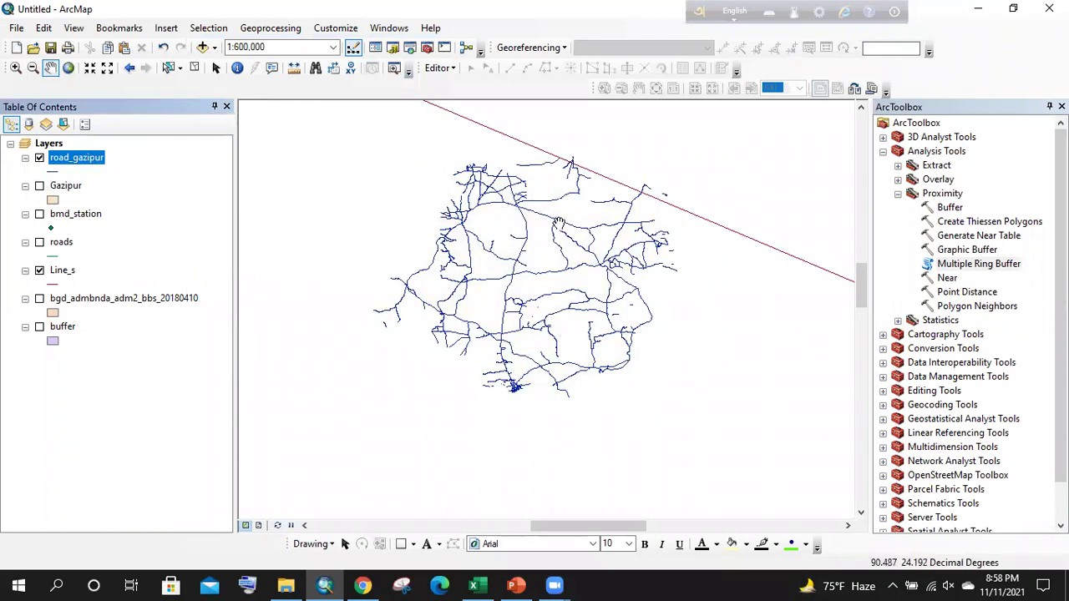
- Review the name, type and other fields of the clipped roads in the road_gazipur attribute table, and close it
{"action": "right_click", "coordinate": [73, 166]}
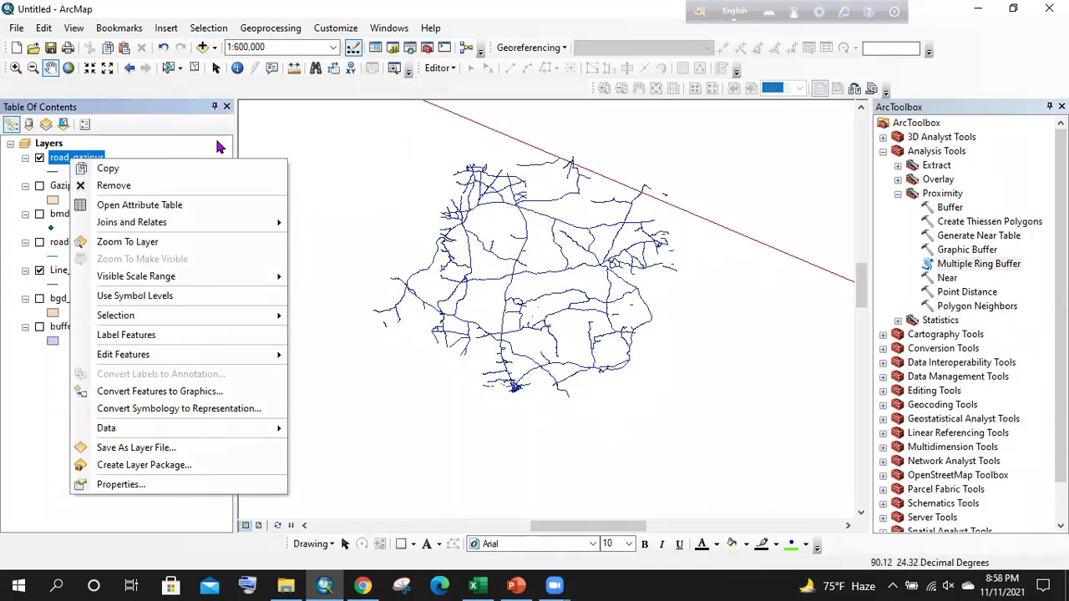
{"action": "left_click", "coordinate": [141, 206]}
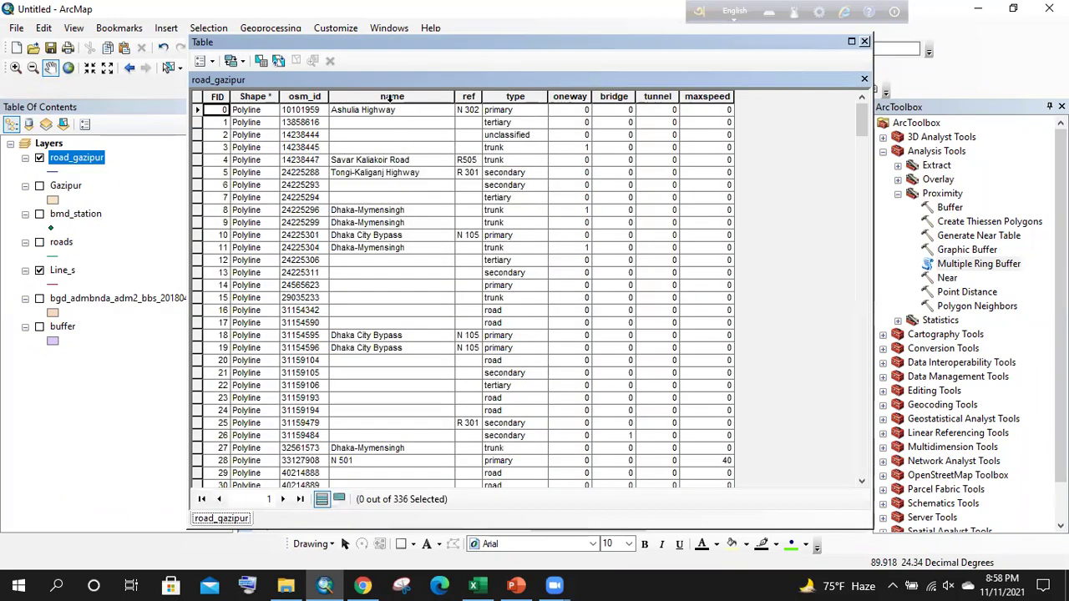
{"action": "scroll", "coordinate": [390, 97], "scroll_direction": "down", "scroll_amount": 20}
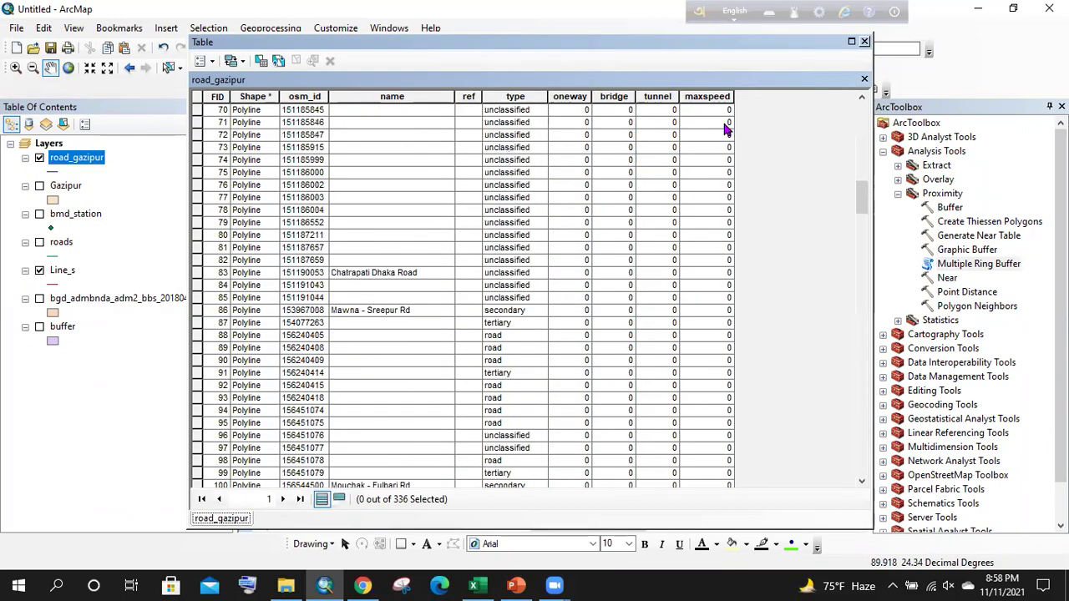
{"action": "scroll", "coordinate": [725, 127], "scroll_direction": "down", "scroll_amount": 8}
{"action": "left_click_drag", "start_coordinate": [860, 216], "coordinate": [829, 108]}
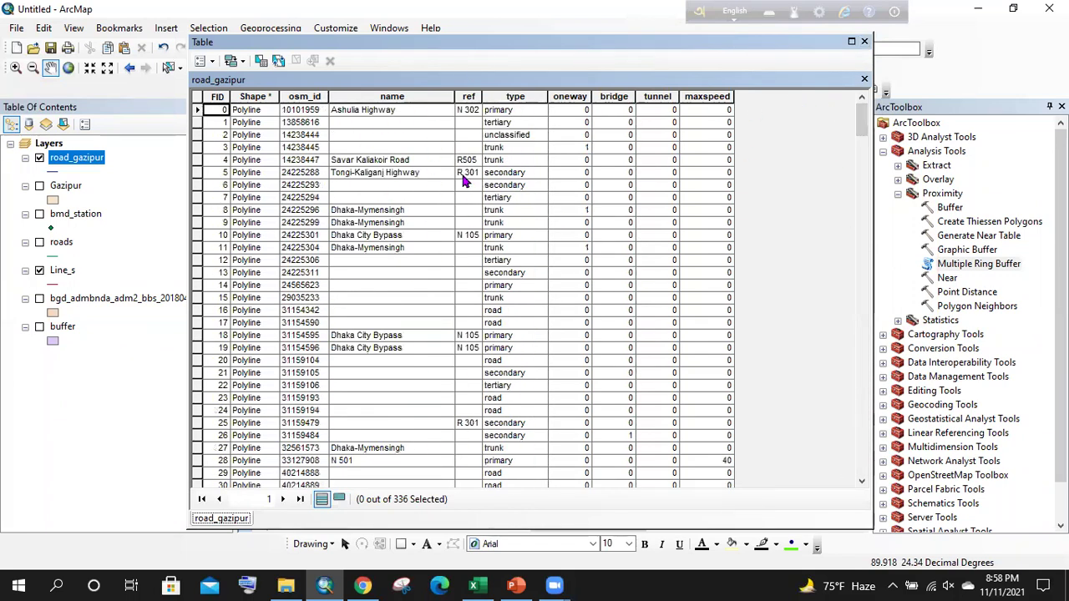
{"action": "left_click", "coordinate": [864, 42]}
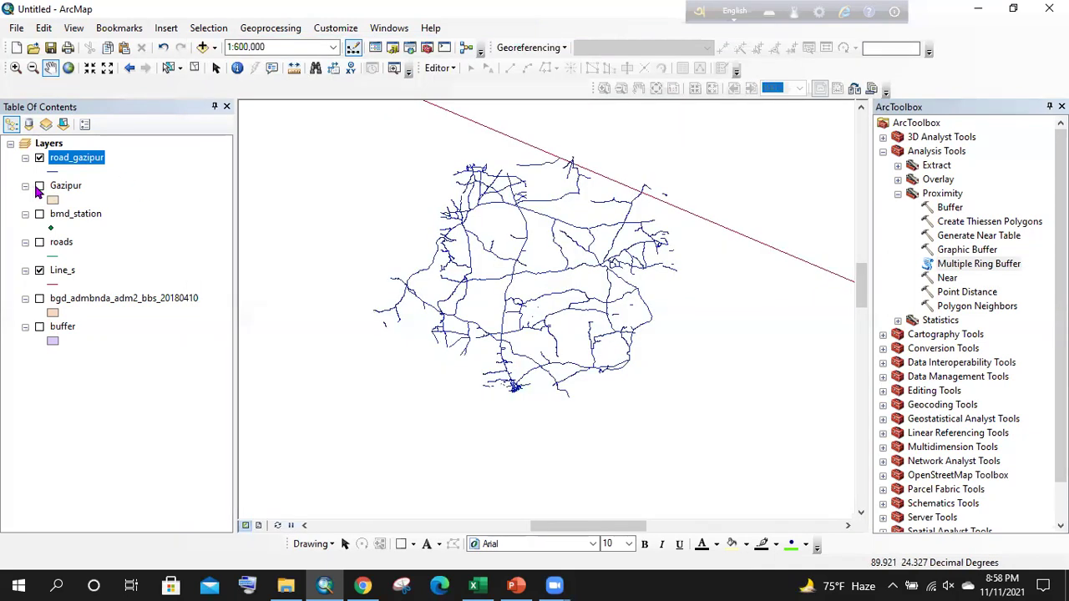
- Show the Gazipur layer and check the shape area of its record in the attribute table, closing the table when done
{"action": "left_click", "coordinate": [40, 185]}
{"action": "left_click", "coordinate": [67, 186]}
{"action": "right_click", "coordinate": [73, 186]}
{"action": "left_click", "coordinate": [142, 229]}
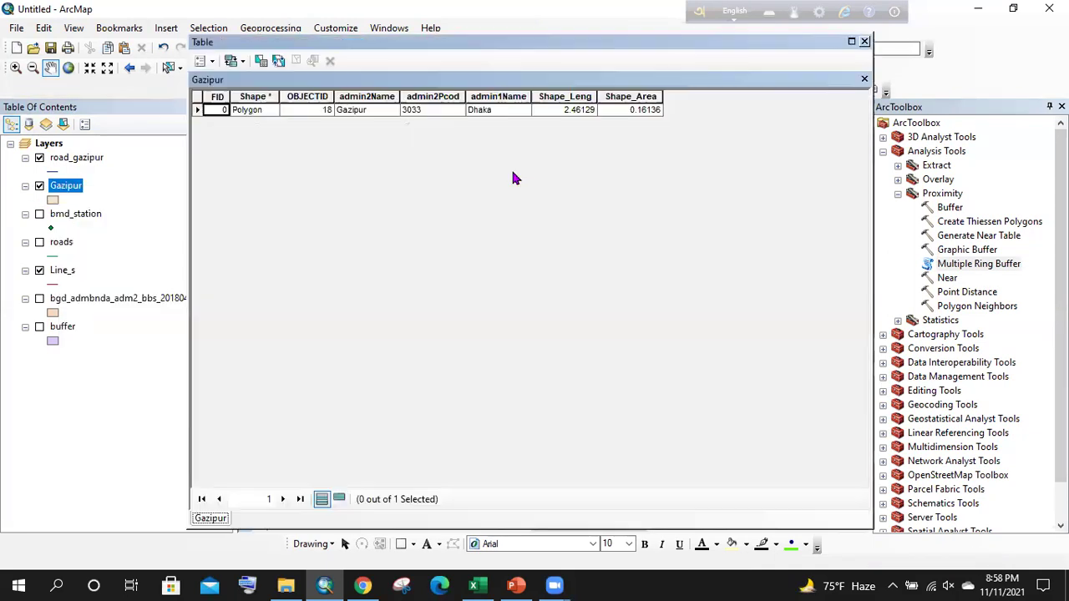
{"action": "left_click", "coordinate": [643, 110]}
{"action": "left_click", "coordinate": [865, 42]}
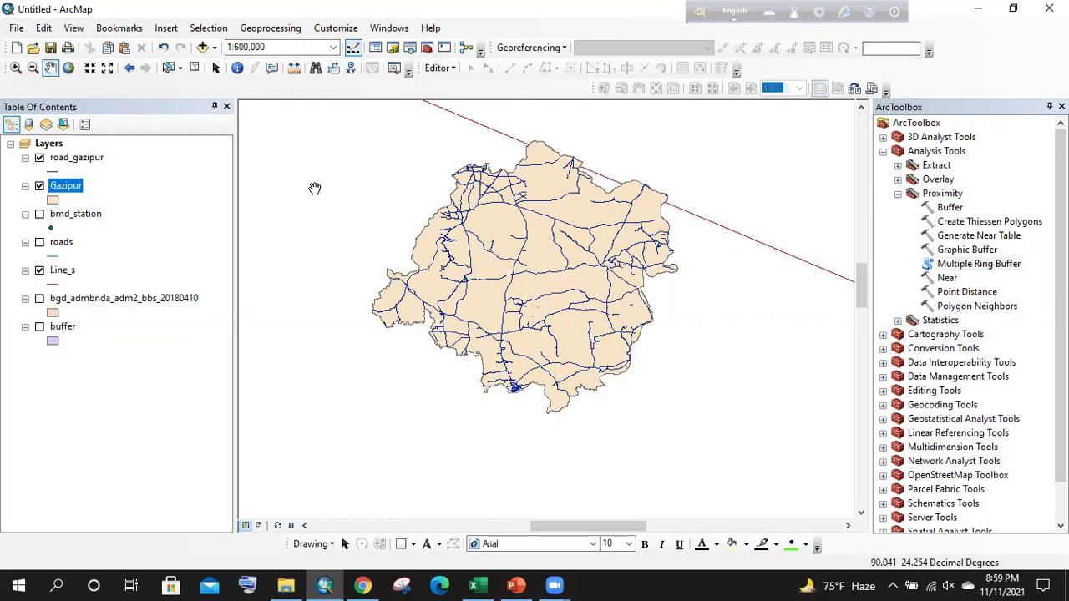
- Hide the Gazipur layer and open the attribute table of the road_gazipur layer
{"action": "left_click", "coordinate": [276, 29]}
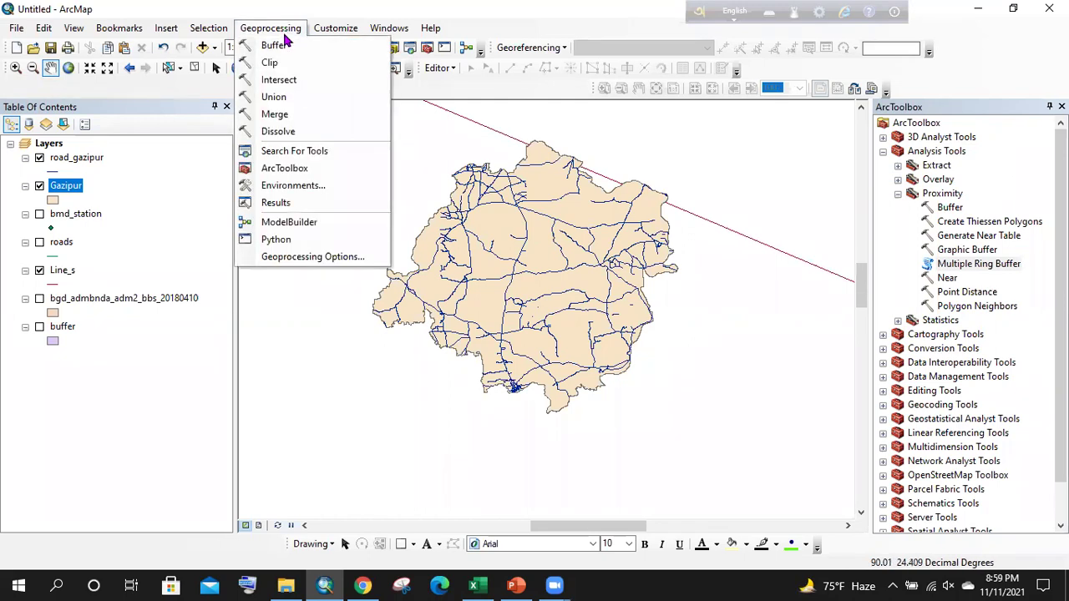
{"action": "left_click", "coordinate": [39, 187]}
{"action": "left_click", "coordinate": [94, 158]}
{"action": "right_click", "coordinate": [94, 159]}
{"action": "left_click", "coordinate": [195, 209]}
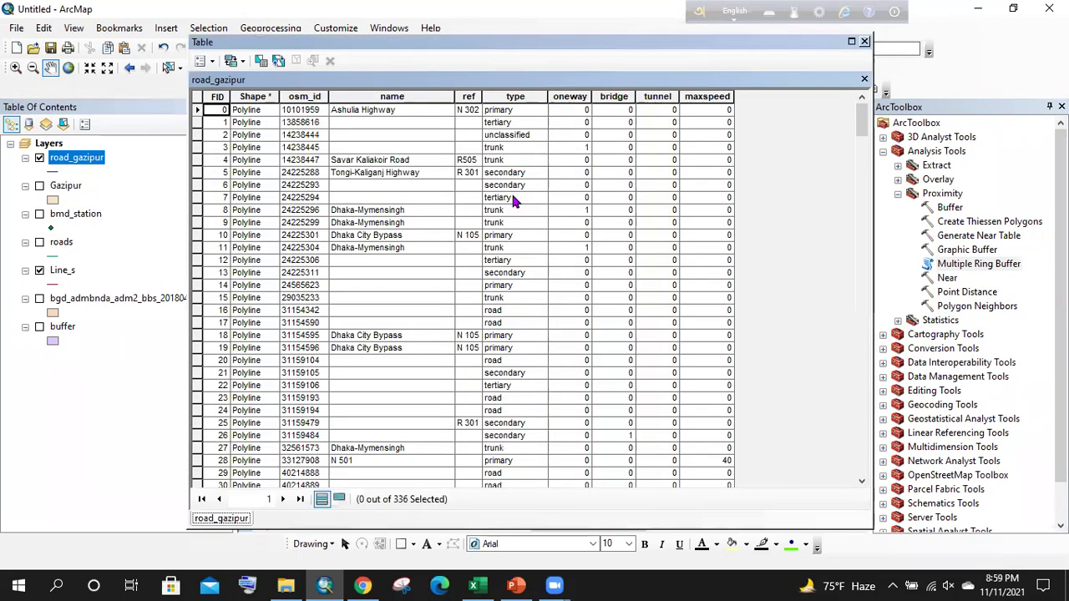
- Sort the road_gazipur records in ascending order by the type field and locate the group of primary roads
{"action": "double_click", "coordinate": [407, 98]}
{"action": "double_click", "coordinate": [516, 97]}
{"action": "scroll", "coordinate": [504, 167], "scroll_direction": "down", "scroll_amount": 5}
{"action": "scroll", "coordinate": [506, 167], "scroll_direction": "up", "scroll_amount": 5}
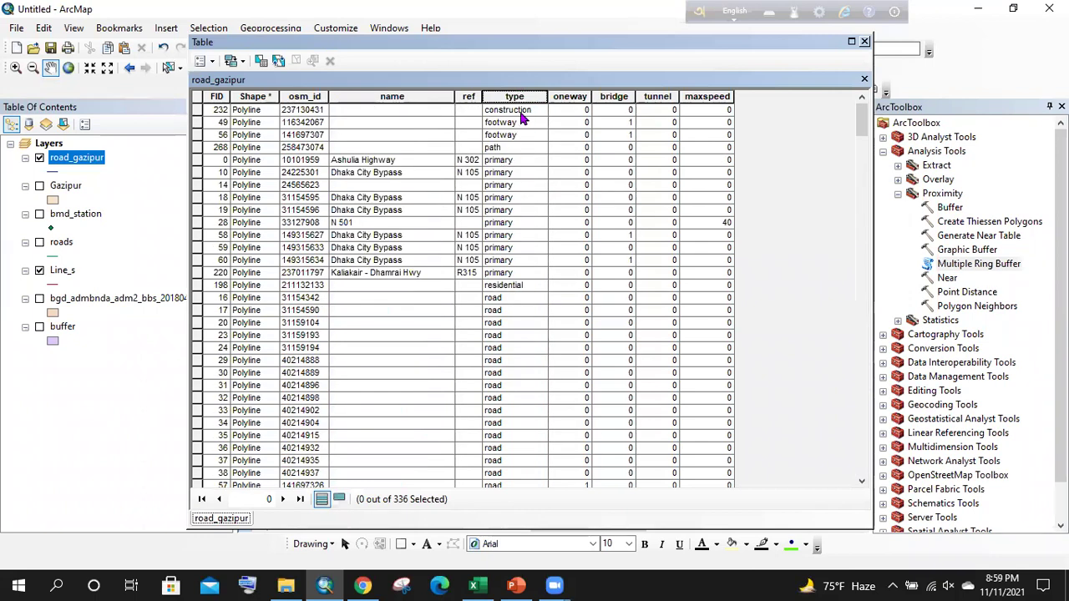
{"action": "left_click", "coordinate": [515, 160]}
{"action": "left_click", "coordinate": [516, 273]}
{"action": "left_click", "coordinate": [511, 163]}
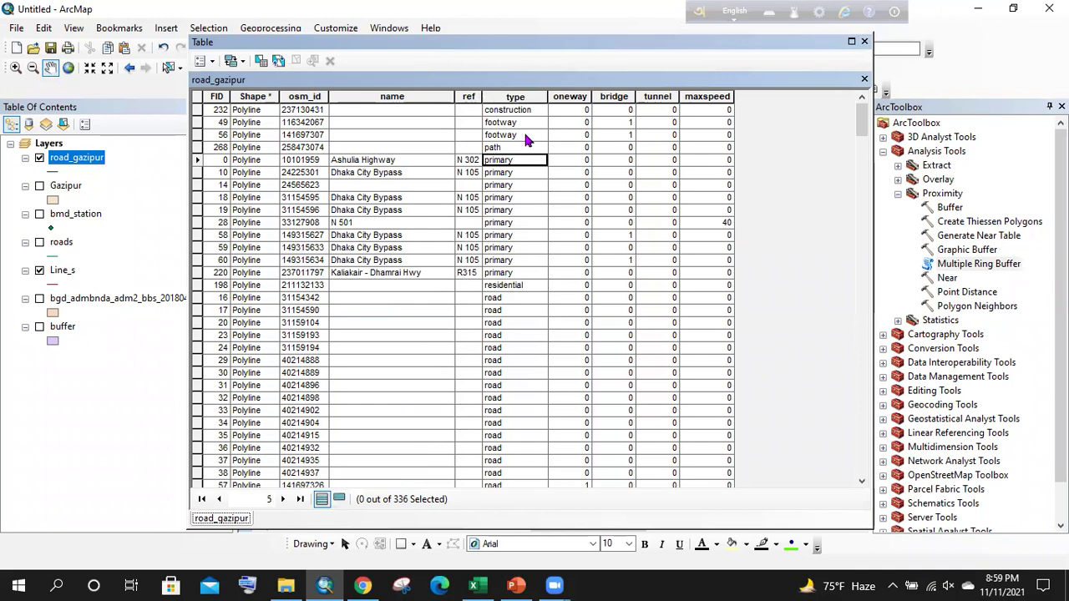
- Examine the road categories listed in the sorted type field throughout the road_gazipur table
{"action": "scroll", "coordinate": [513, 179], "scroll_direction": "down", "scroll_amount": 20}
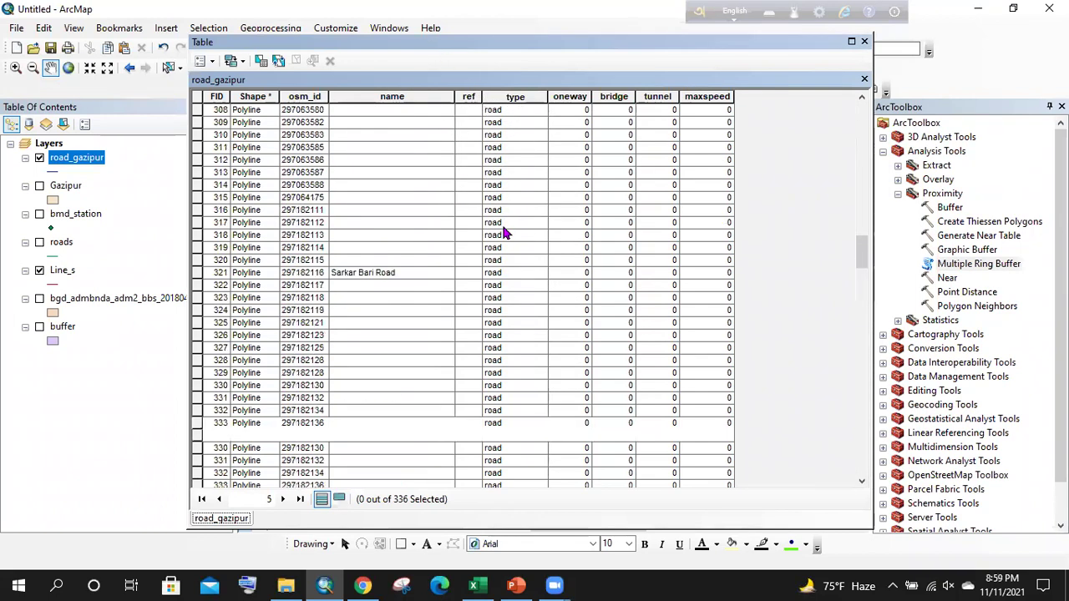
{"action": "scroll", "coordinate": [505, 234], "scroll_direction": "down", "scroll_amount": 15}
{"action": "scroll", "coordinate": [503, 218], "scroll_direction": "up", "scroll_amount": 12}
{"action": "scroll", "coordinate": [501, 201], "scroll_direction": "down", "scroll_amount": 13}
{"action": "scroll", "coordinate": [504, 198], "scroll_direction": "down", "scroll_amount": 5}
{"action": "scroll", "coordinate": [504, 184], "scroll_direction": "up", "scroll_amount": 15}
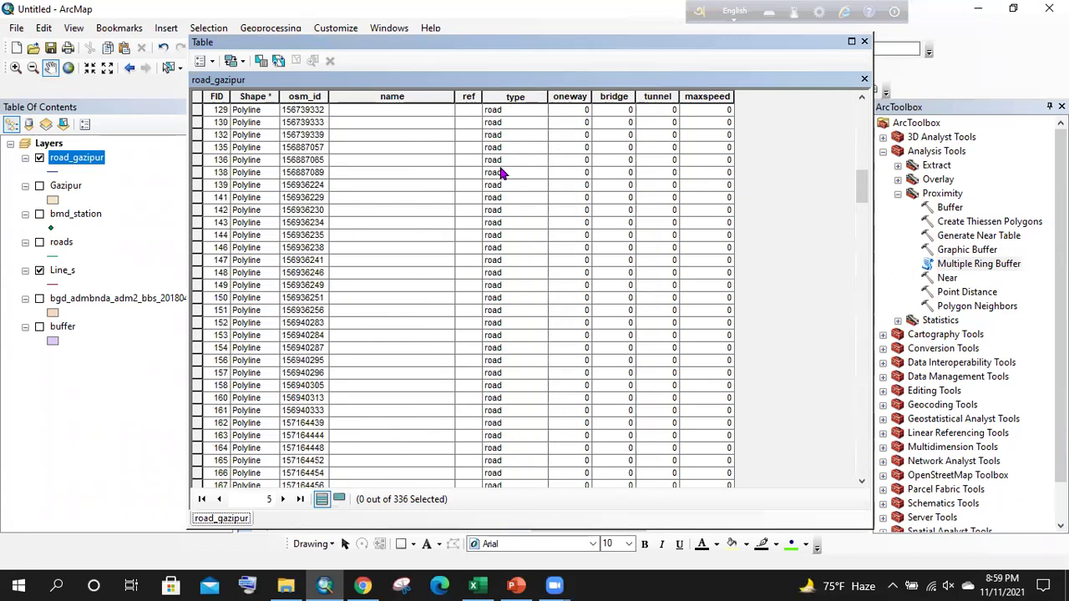
{"action": "scroll", "coordinate": [502, 172], "scroll_direction": "up", "scroll_amount": 20}
- Make the Ashulia Highway primary record current and move the attribute table aside to uncover the road map
{"action": "left_click", "coordinate": [502, 163]}
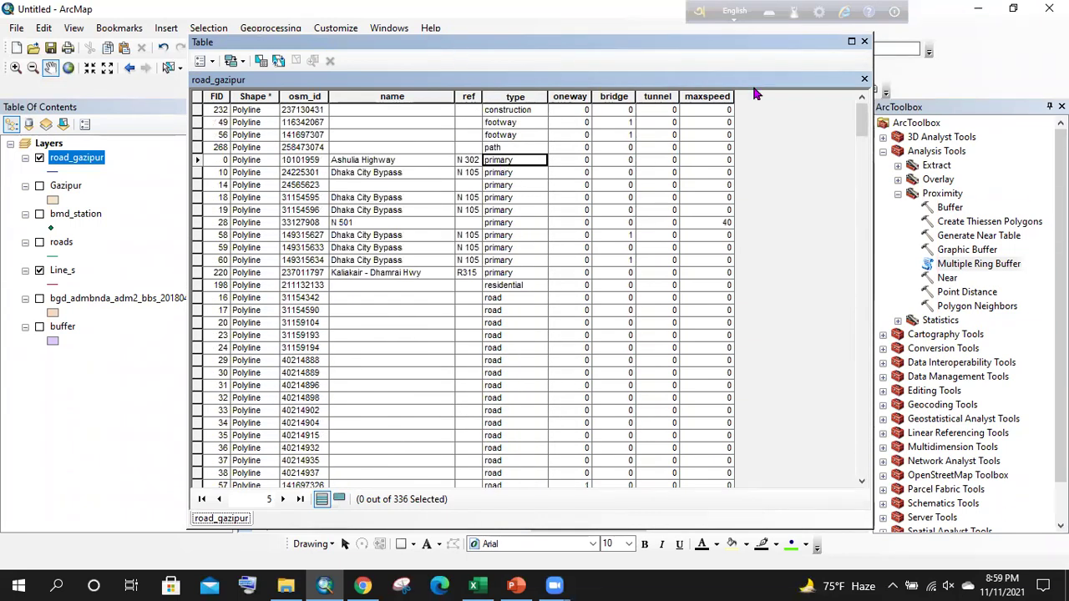
{"action": "left_click_drag", "start_coordinate": [755, 94], "coordinate": [752, 96]}
{"action": "left_click_drag", "start_coordinate": [410, 182], "coordinate": [457, 227]}
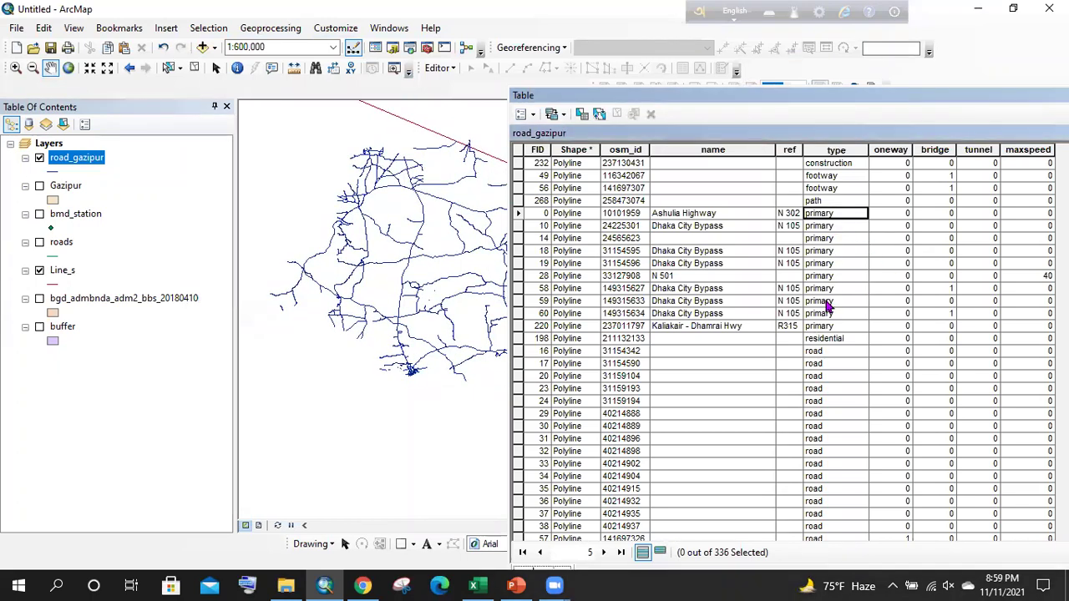
- Try to select the primary road records in the road_gazipur table and close the table
{"action": "left_click", "coordinate": [516, 214]}
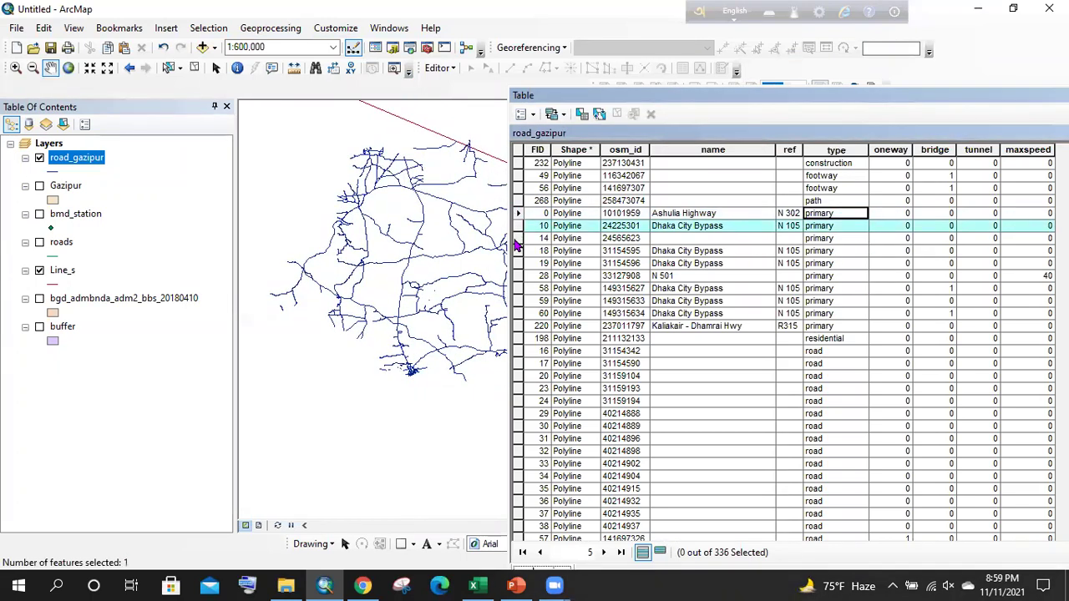
{"action": "left_click", "coordinate": [518, 326]}
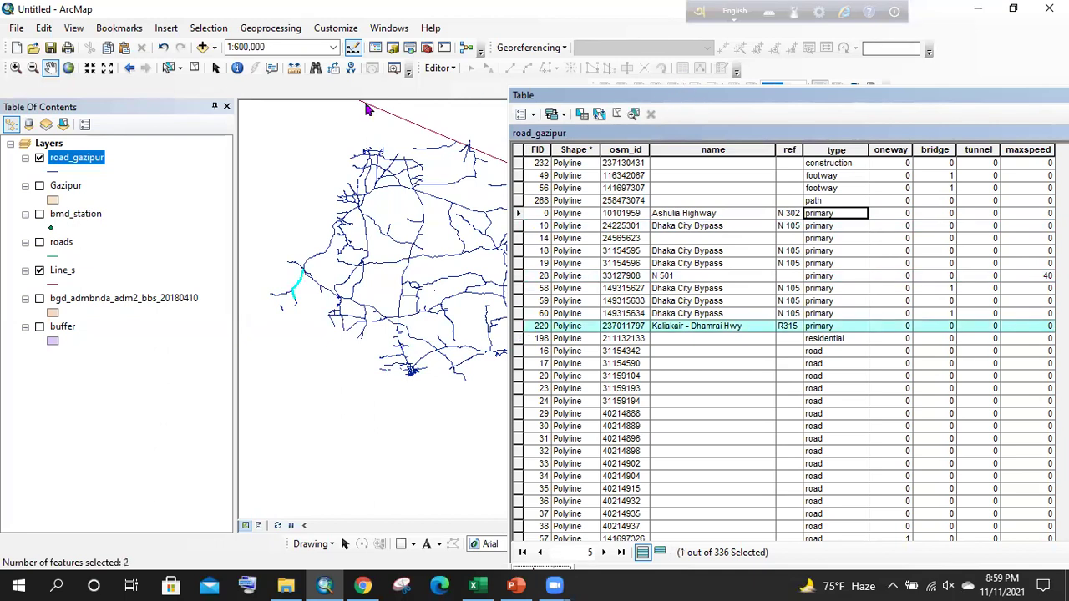
{"action": "left_click", "coordinate": [426, 47]}
{"action": "left_click", "coordinate": [852, 98]}
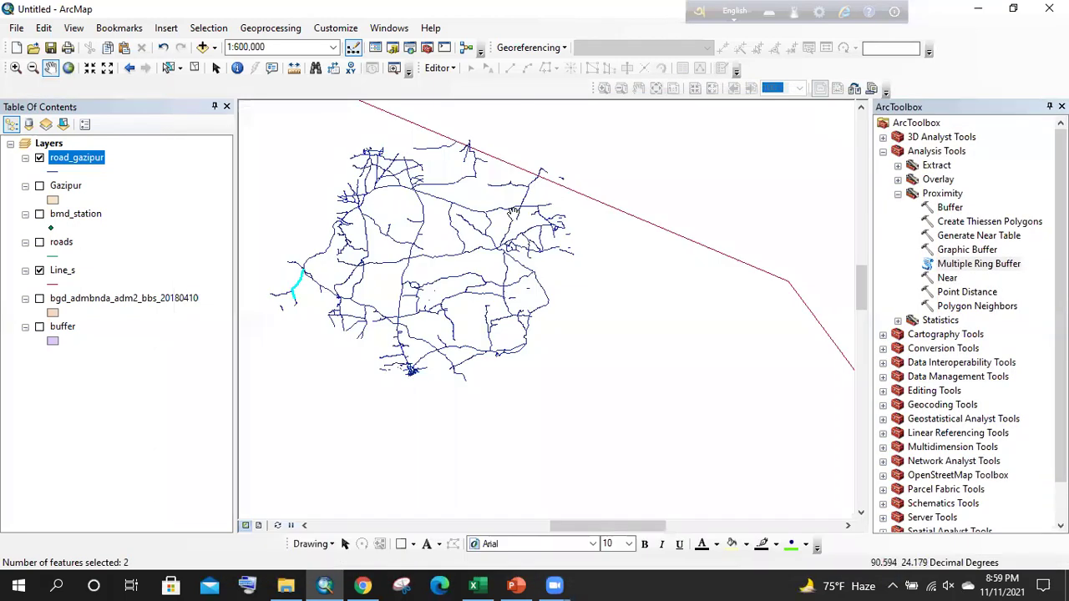
- Bring the whole road_gazipur network into view and clear the feature selection
{"action": "left_click", "coordinate": [282, 30]}
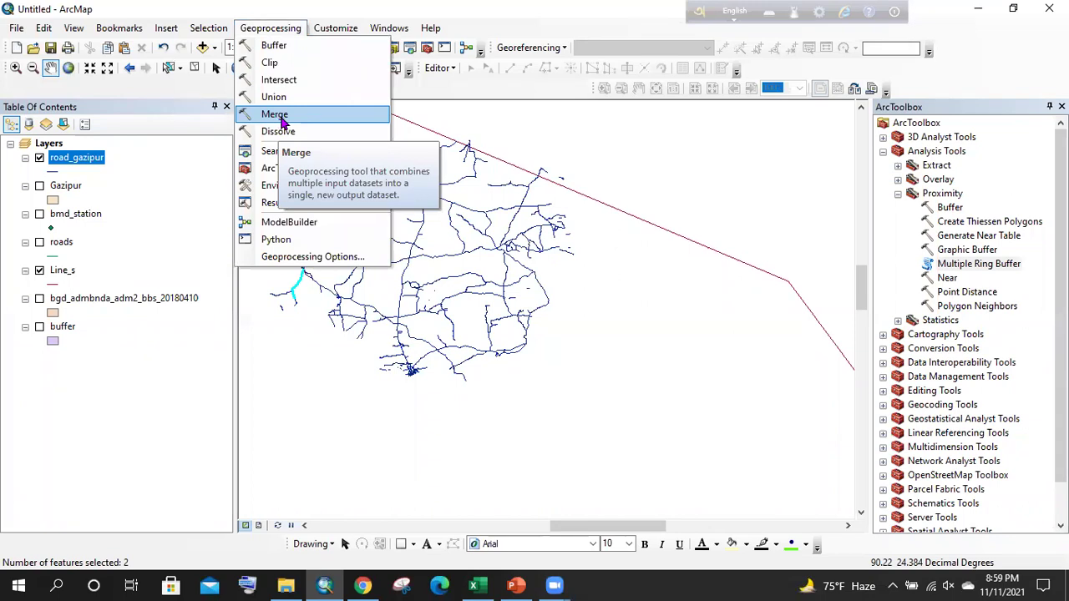
{"action": "left_click", "coordinate": [458, 252]}
{"action": "left_click_drag", "start_coordinate": [457, 252], "coordinate": [545, 252]}
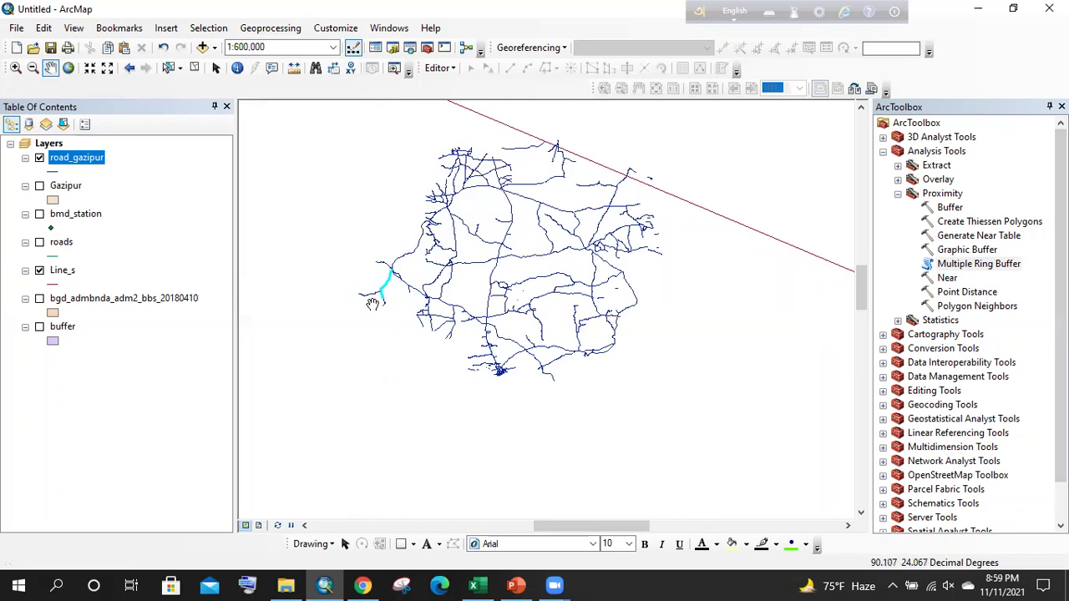
{"action": "left_click", "coordinate": [195, 68]}
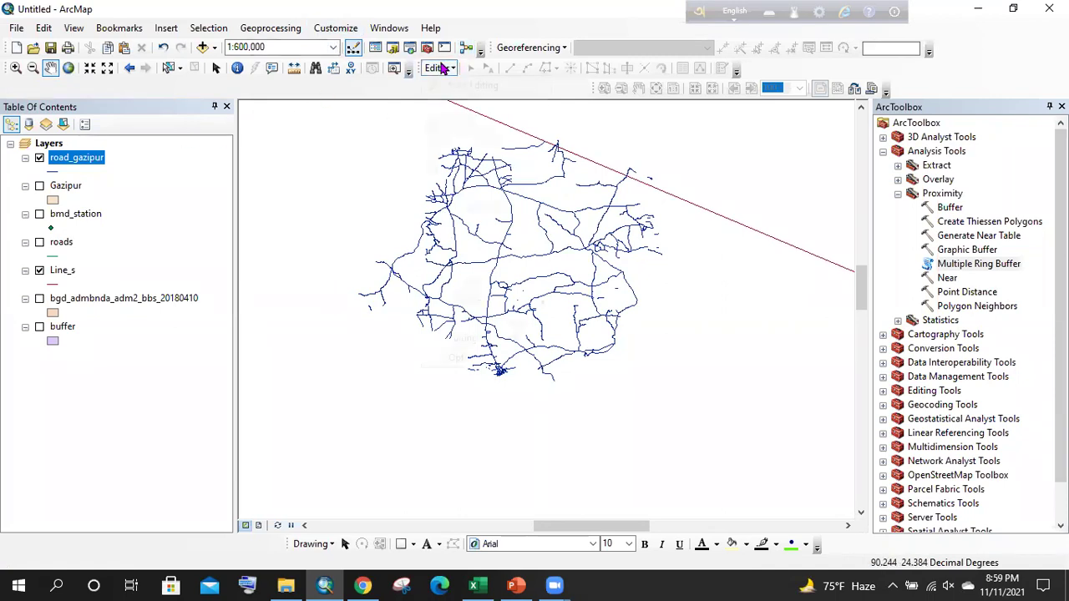
- Start an edit session on the road_gazipur layer
{"action": "left_click", "coordinate": [438, 67]}
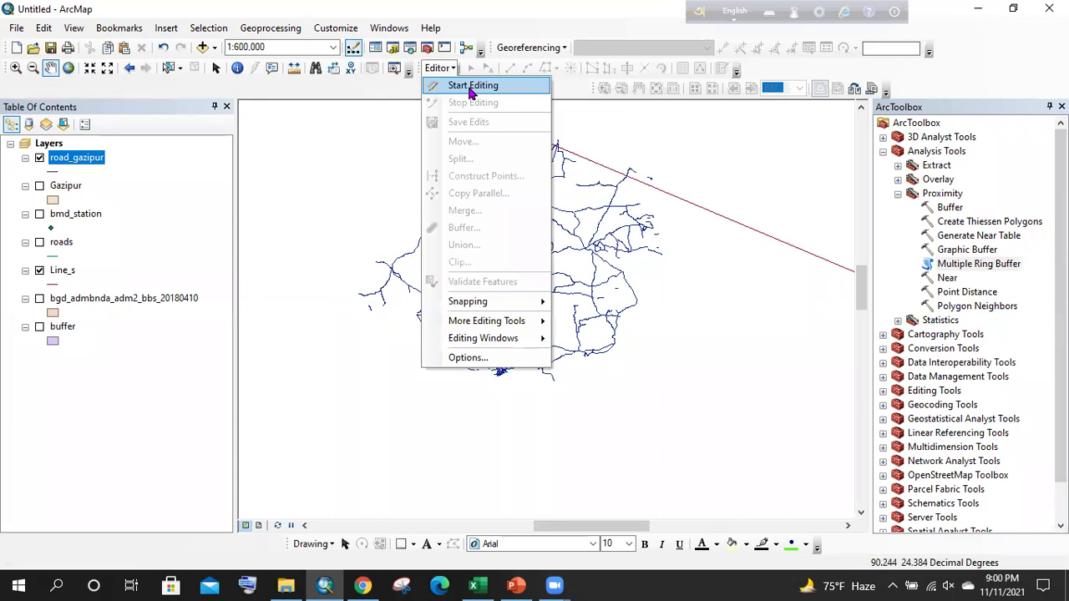
{"action": "left_click", "coordinate": [472, 86]}
{"action": "left_click_drag", "start_coordinate": [392, 113], "coordinate": [502, 115]}
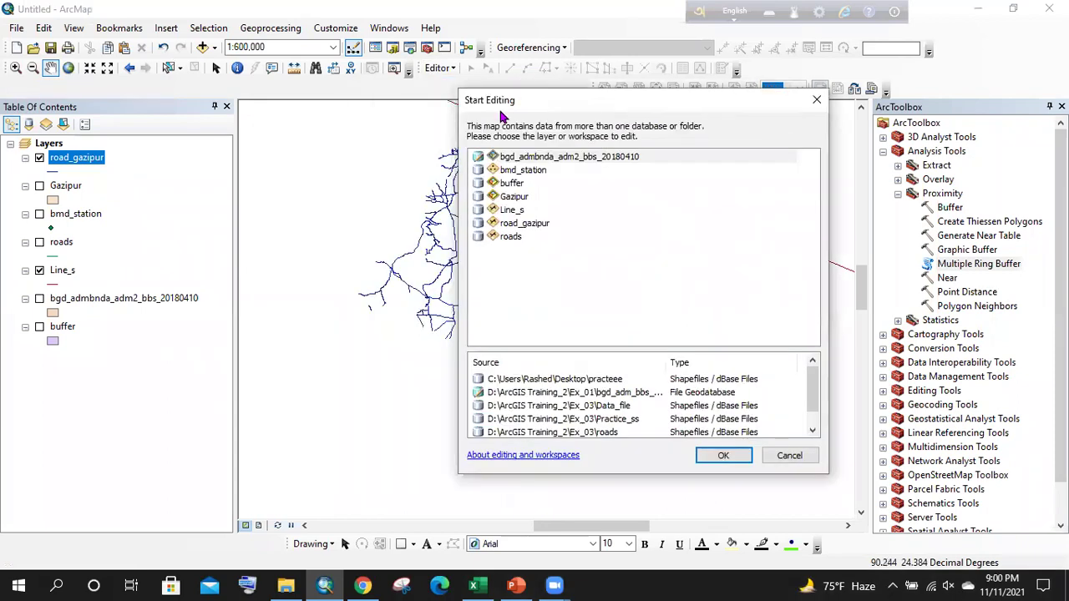
{"action": "left_click", "coordinate": [535, 222]}
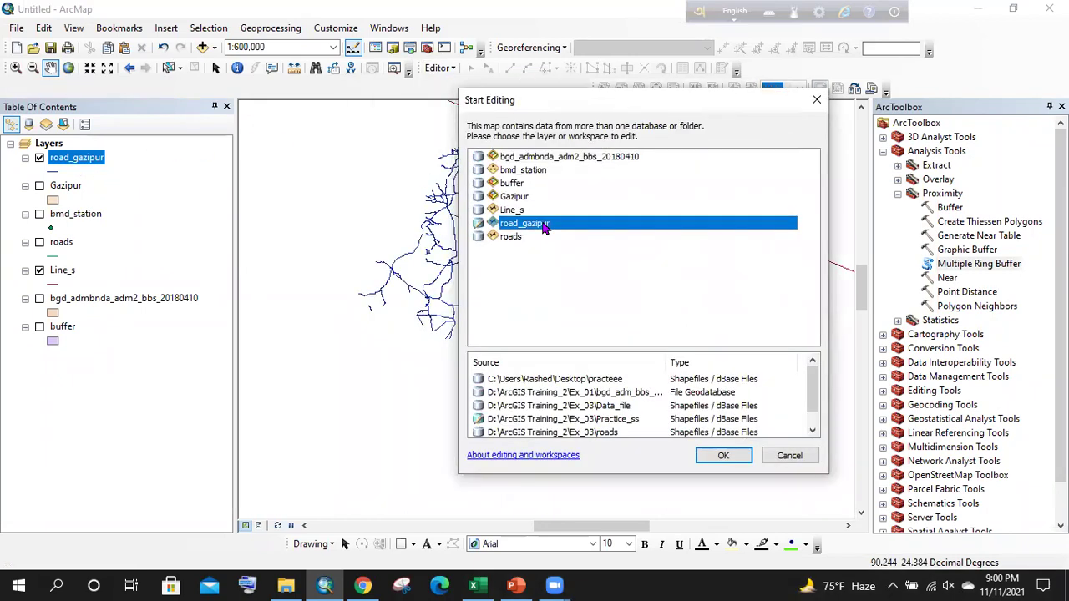
{"action": "left_click", "coordinate": [715, 455]}
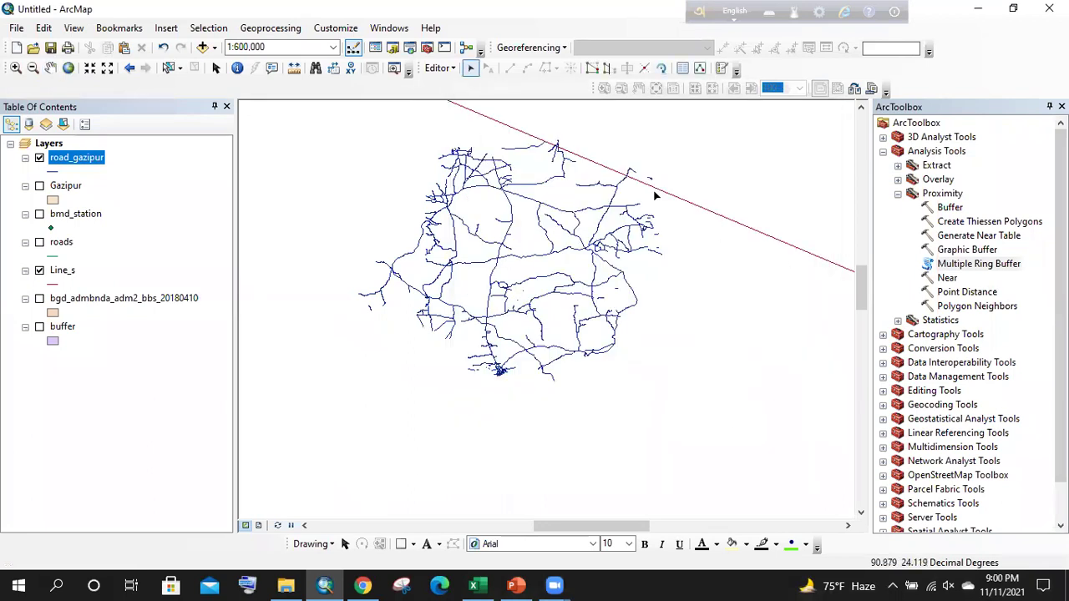
- Select all primary records in the road_gazipur attribute table and merge them into the Ashulia Highway feature
{"action": "right_click", "coordinate": [92, 164]}
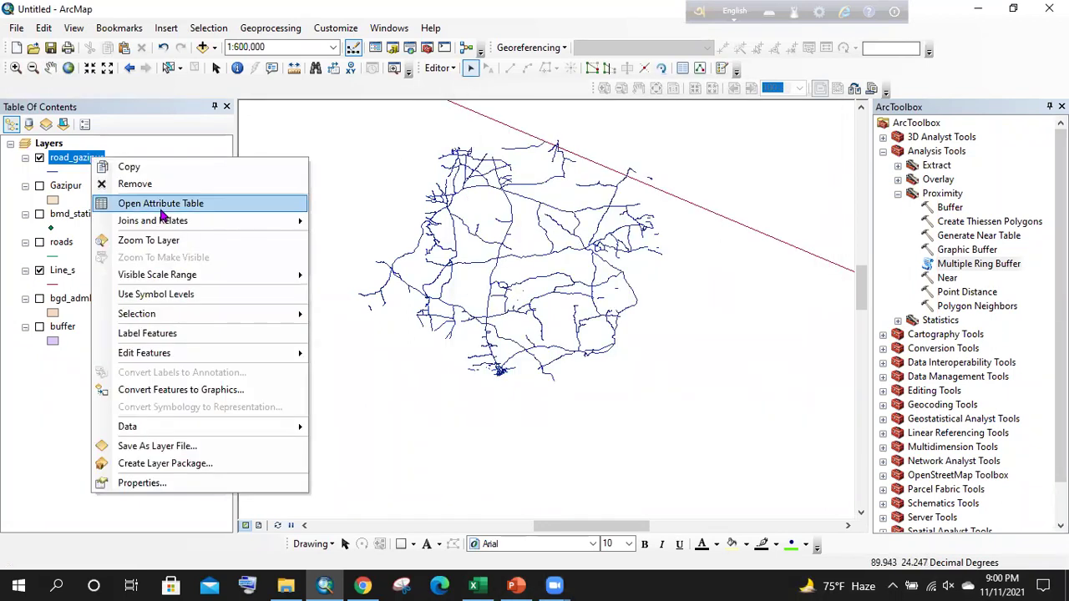
{"action": "left_click", "coordinate": [160, 205]}
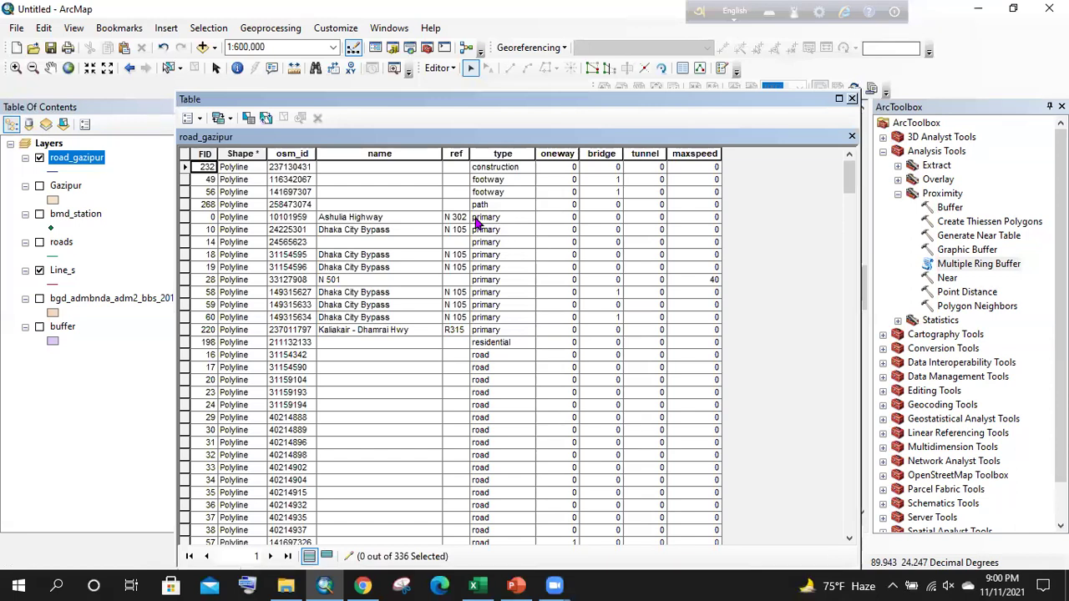
{"action": "left_click", "coordinate": [184, 219]}
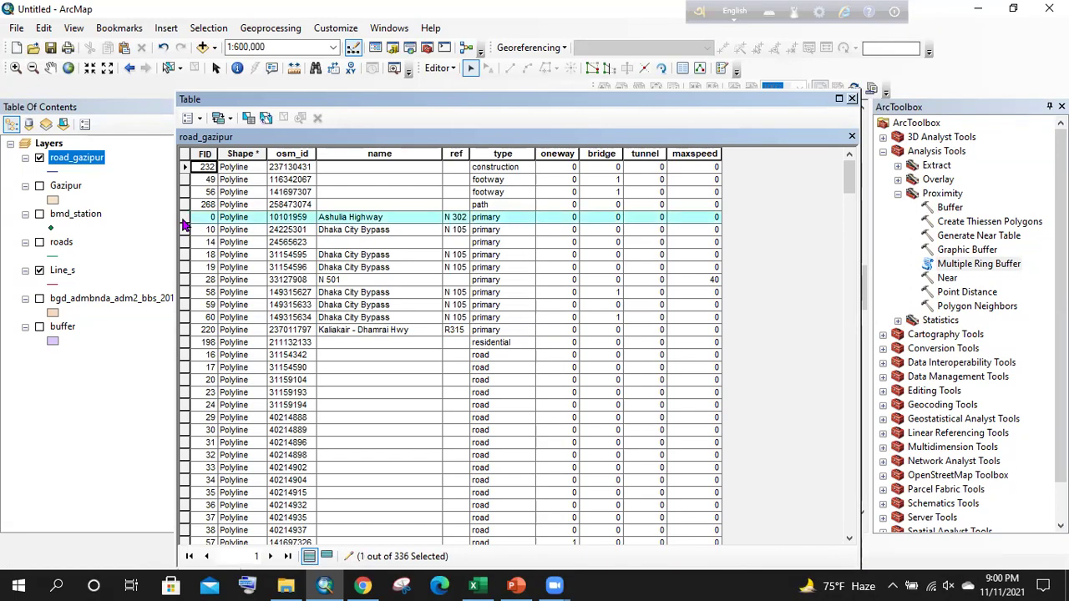
{"action": "left_click", "coordinate": [184, 332], "text": "shift"}
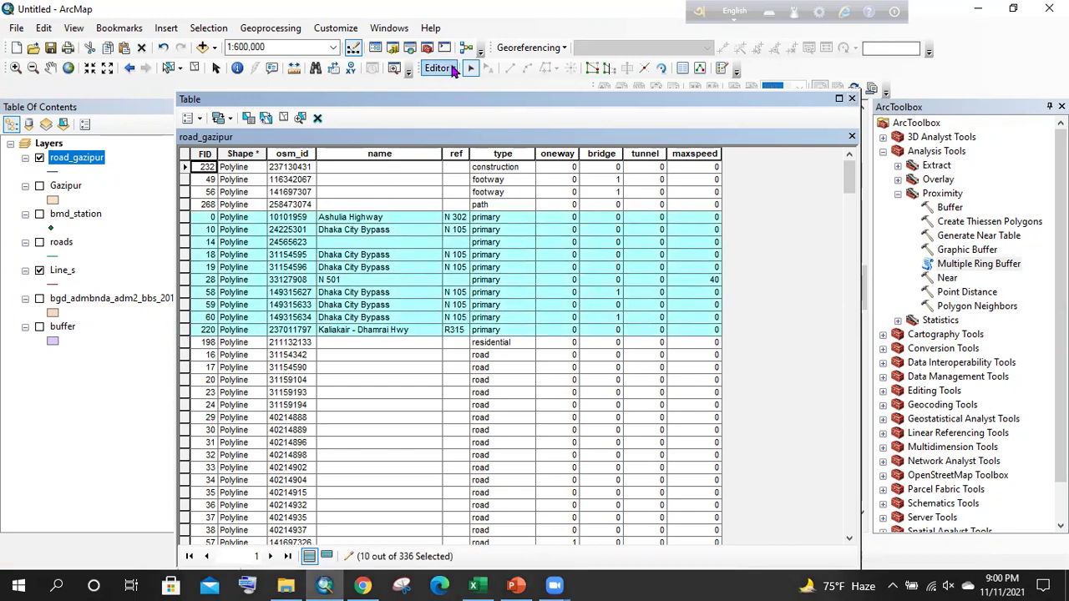
{"action": "left_click", "coordinate": [452, 70]}
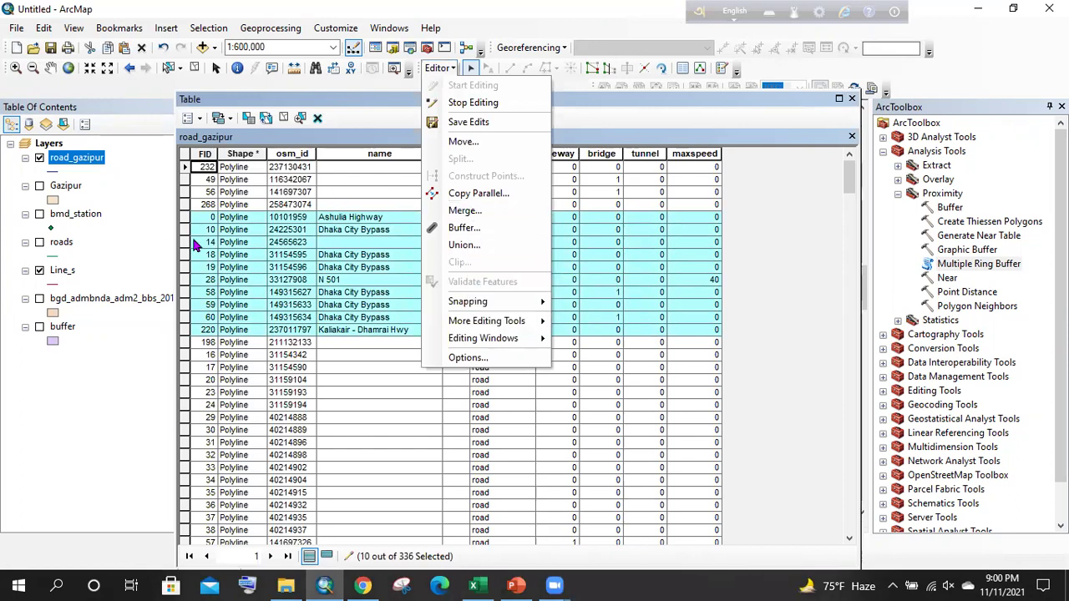
{"action": "left_click", "coordinate": [473, 213]}
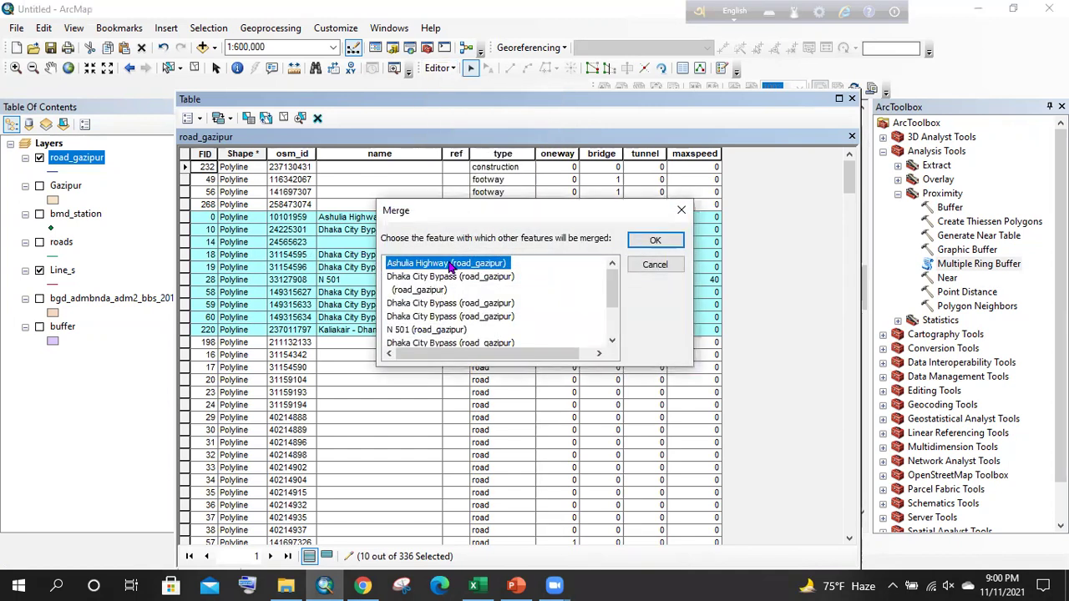
{"action": "key", "text": "Return"}
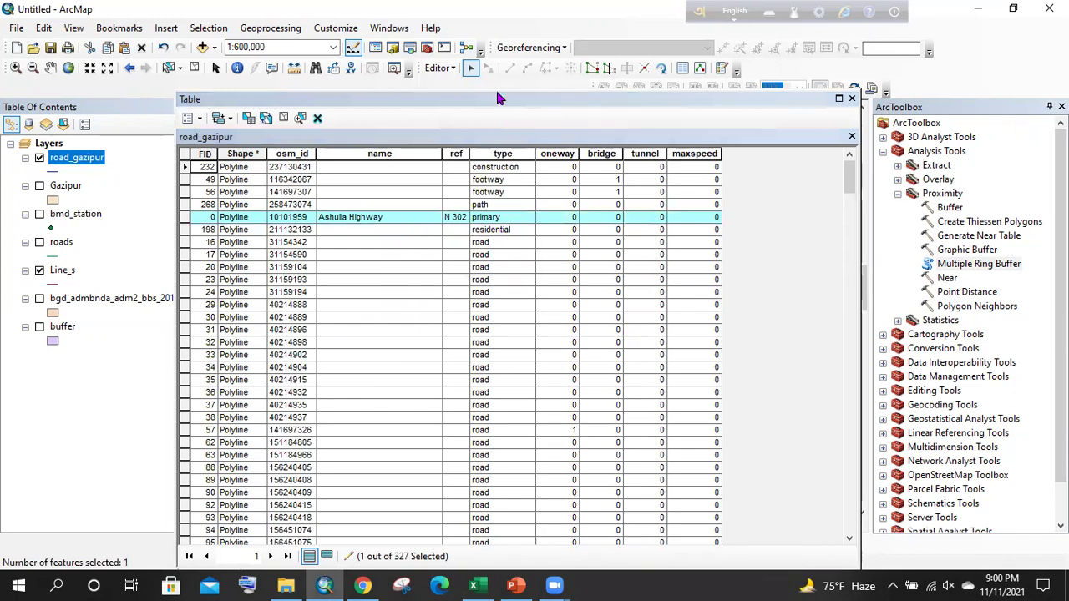
- Uncover the map to inspect the merged primary road, and bring the attribute table back over it
{"action": "left_click_drag", "start_coordinate": [514, 94], "coordinate": [1054, 317]}
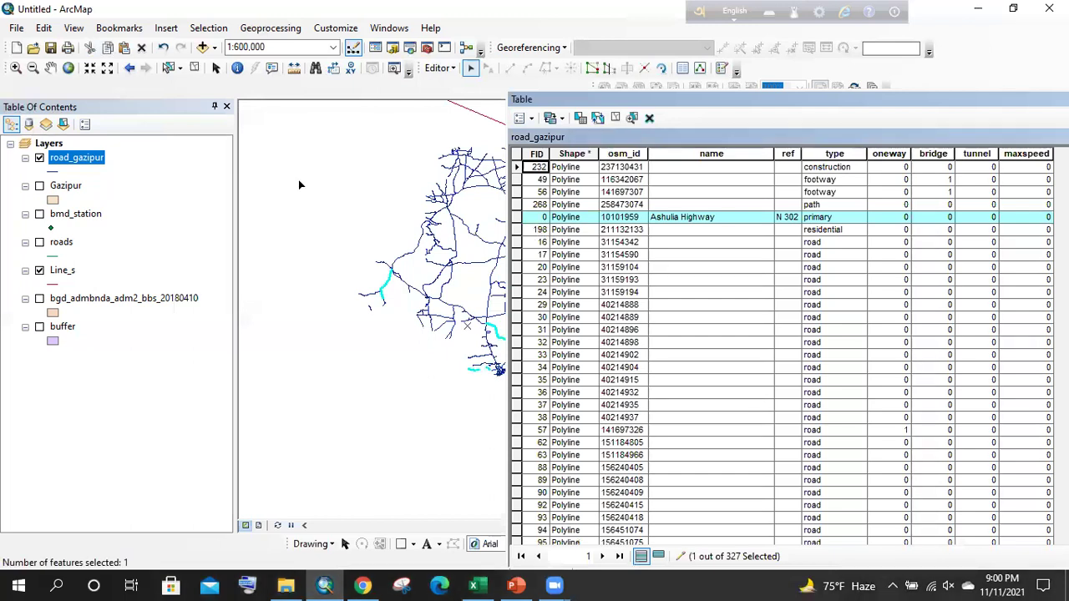
{"action": "left_click", "coordinate": [50, 68]}
{"action": "left_click_drag", "start_coordinate": [392, 226], "coordinate": [321, 217]}
{"action": "scroll", "coordinate": [321, 218], "scroll_direction": "down", "scroll_amount": 1}
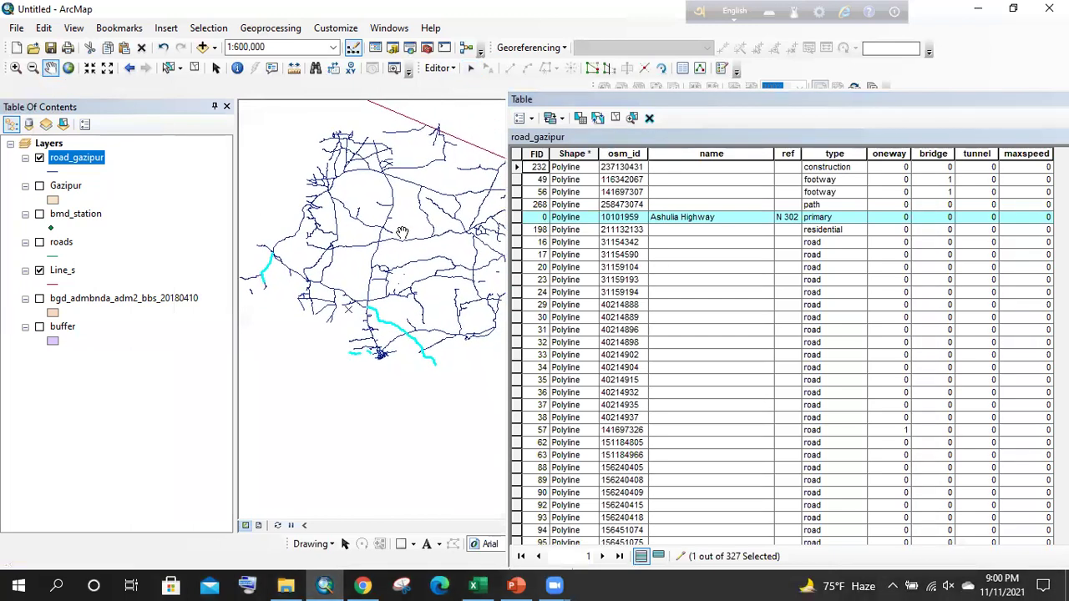
{"action": "scroll", "coordinate": [501, 182], "scroll_direction": "up", "scroll_amount": 1}
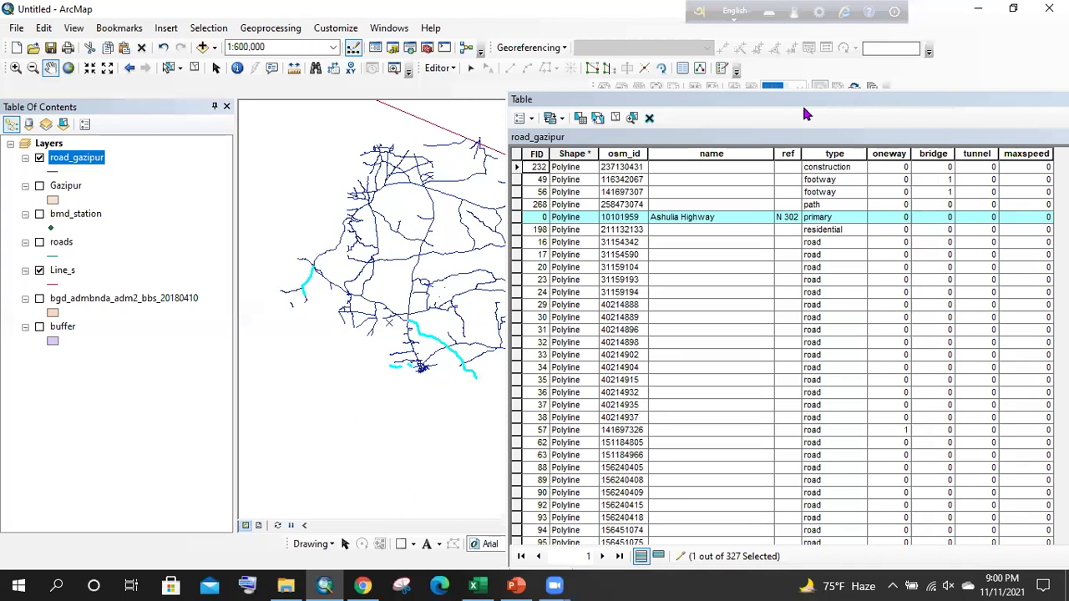
{"action": "left_click", "coordinate": [720, 107]}
{"action": "double_click", "coordinate": [600, 102]}
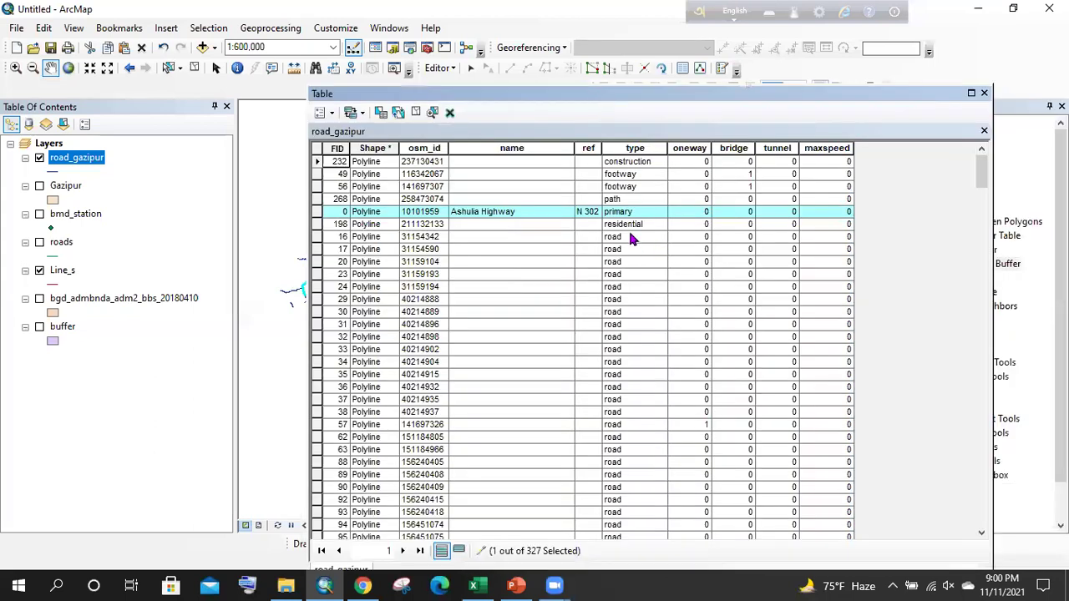
- Select all records of type road, from FID 16 to FID 335, and merge them into the first listed feature
{"action": "left_click", "coordinate": [631, 240]}
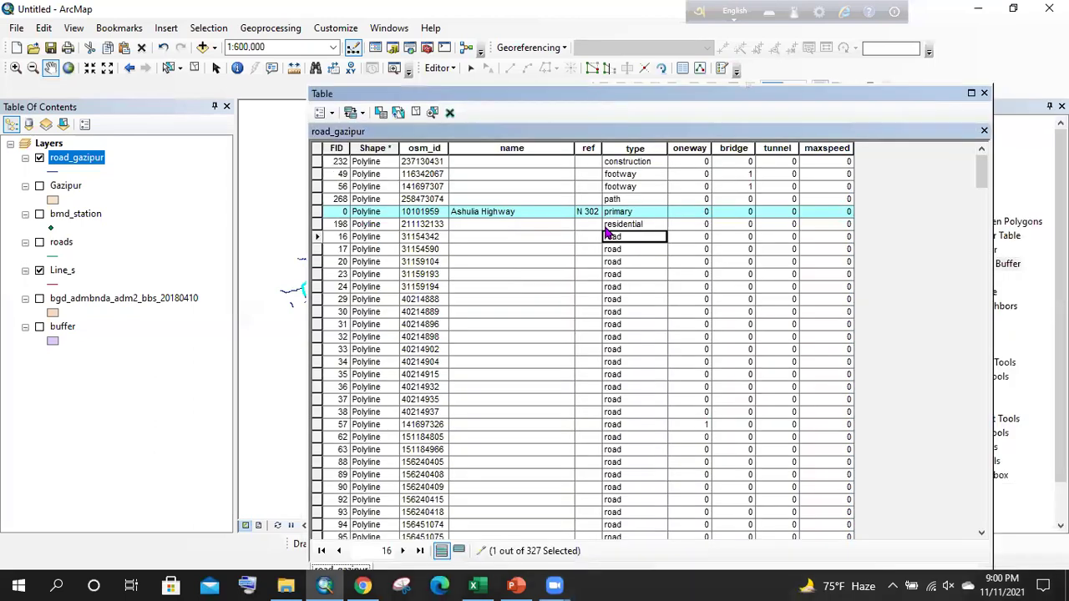
{"action": "left_click", "coordinate": [318, 238]}
{"action": "scroll", "coordinate": [645, 233], "scroll_direction": "down", "scroll_amount": 20}
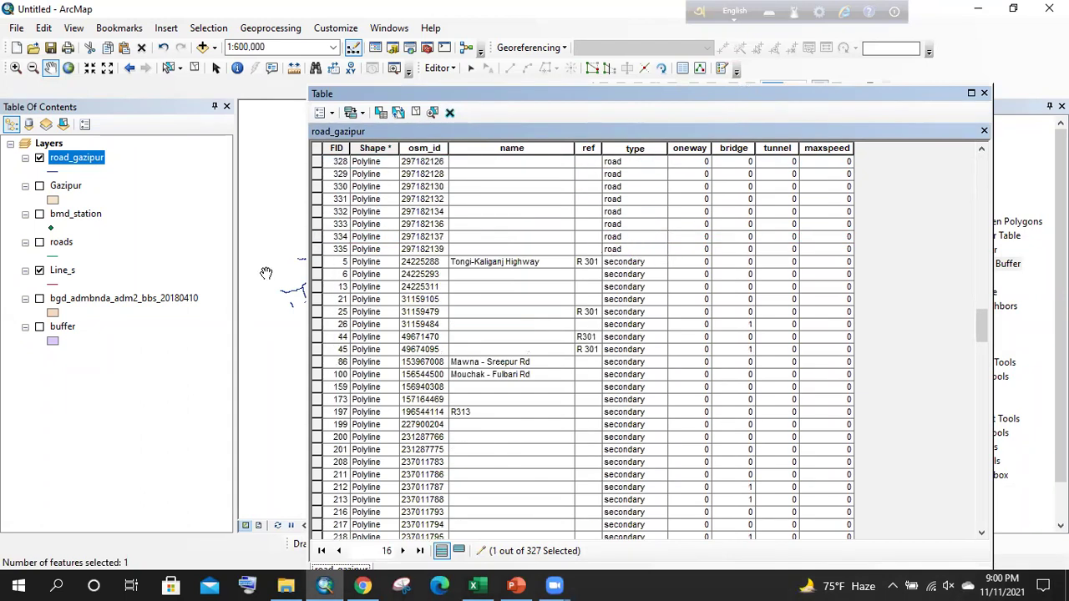
{"action": "left_click_drag", "start_coordinate": [316, 250], "coordinate": [470, 127]}
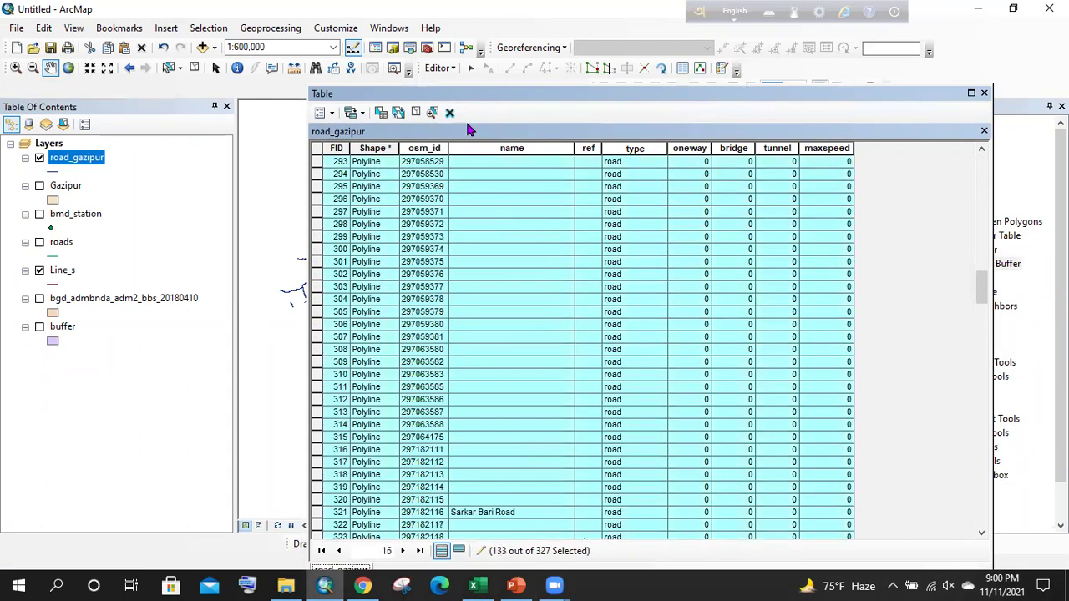
{"action": "left_click", "coordinate": [440, 69]}
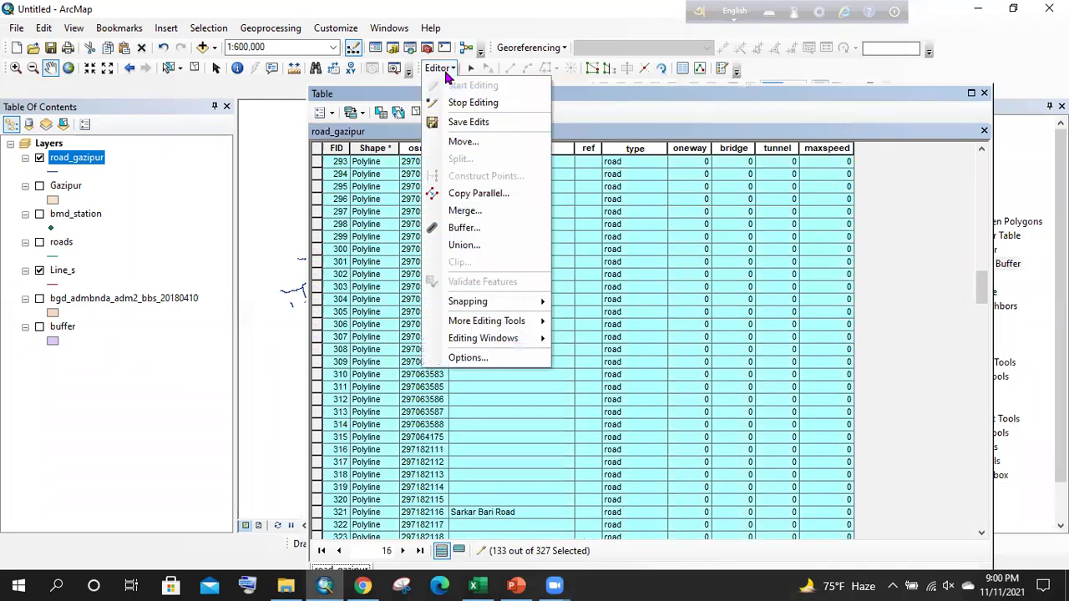
{"action": "left_click", "coordinate": [484, 217]}
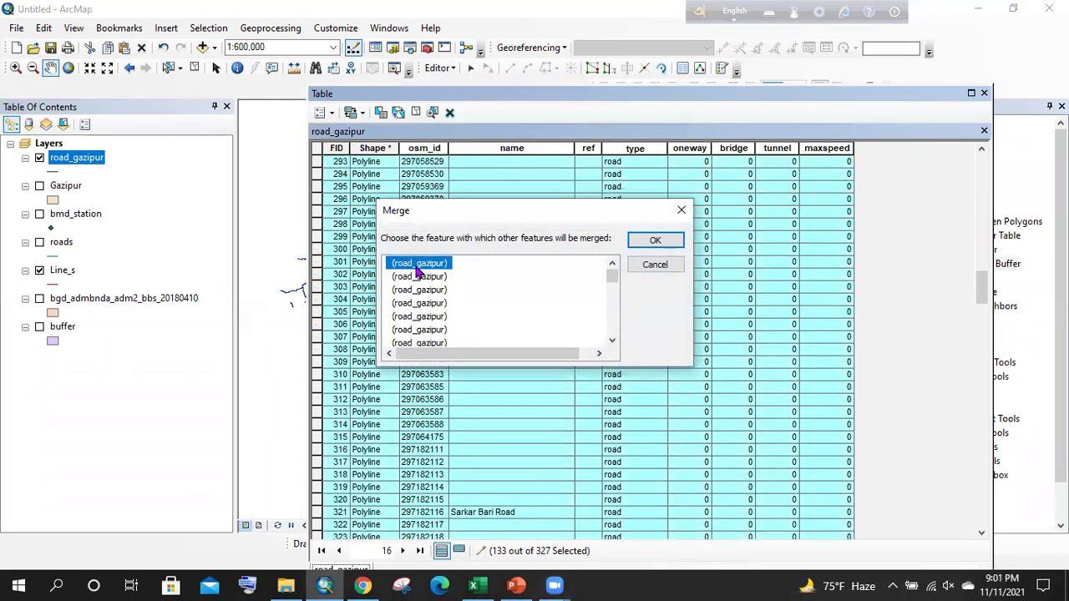
{"action": "key", "text": "Return"}
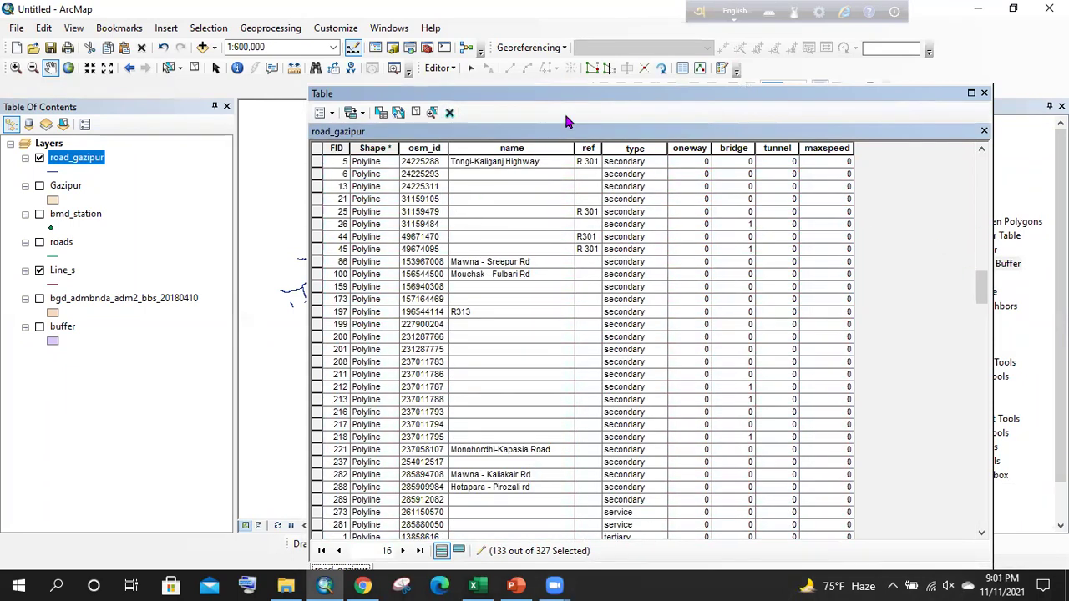
{"action": "scroll", "coordinate": [639, 195], "scroll_direction": "up", "scroll_amount": 3}
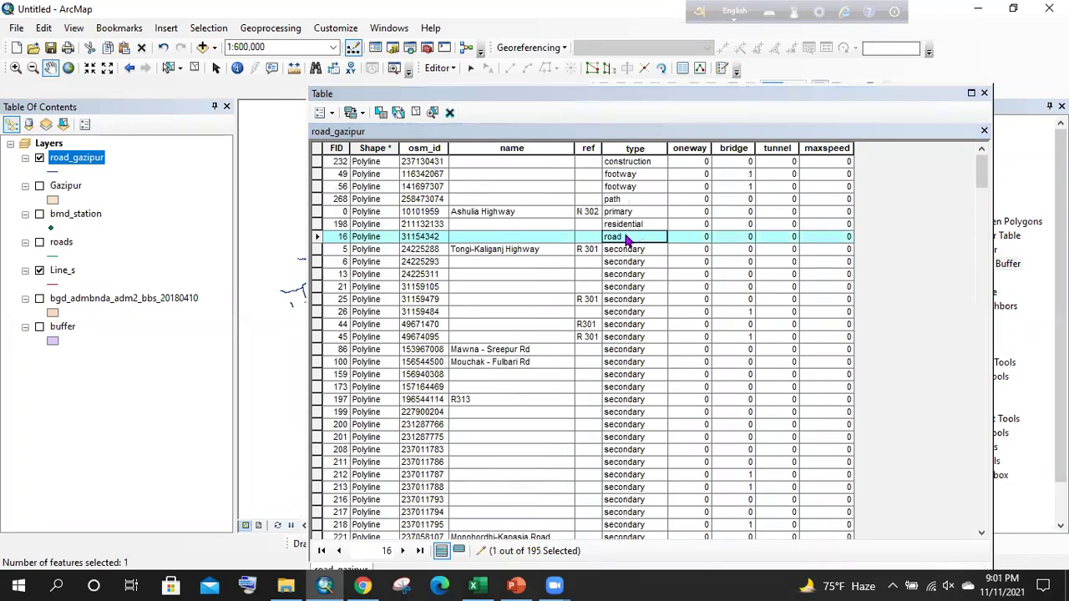
- Save the edits to road_gazipur, stop the edit session and close the attribute table
{"action": "left_click", "coordinate": [438, 67]}
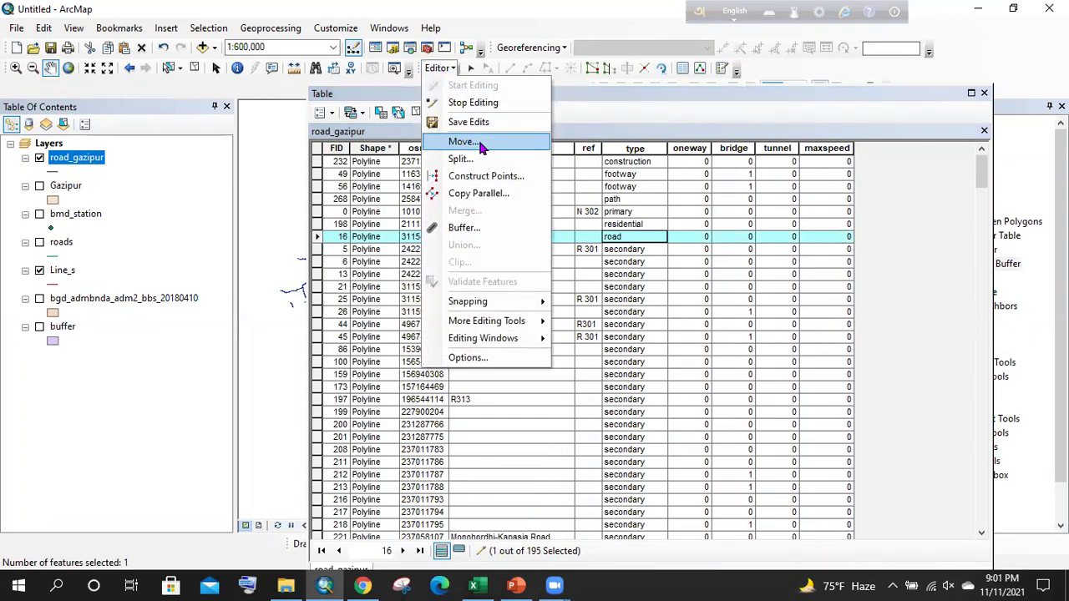
{"action": "left_click", "coordinate": [482, 123]}
{"action": "left_click", "coordinate": [438, 68]}
{"action": "left_click", "coordinate": [471, 104]}
{"action": "left_click", "coordinate": [984, 92]}
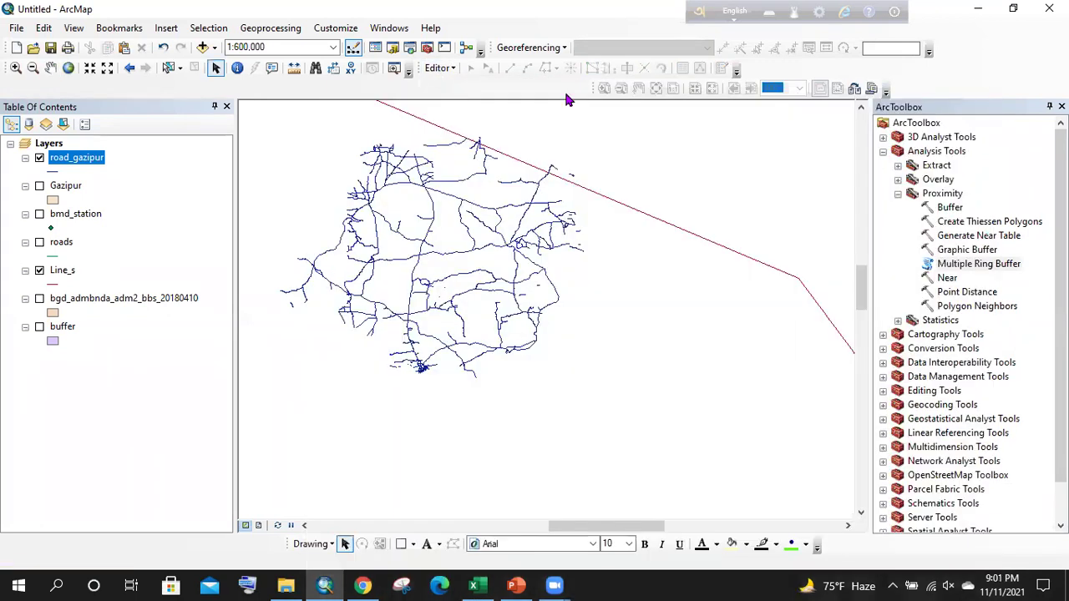
- Add the poly_porject.shp shapefile from the Practice folder of ArcGIS Training_2 to the map
{"action": "left_click", "coordinate": [264, 31]}
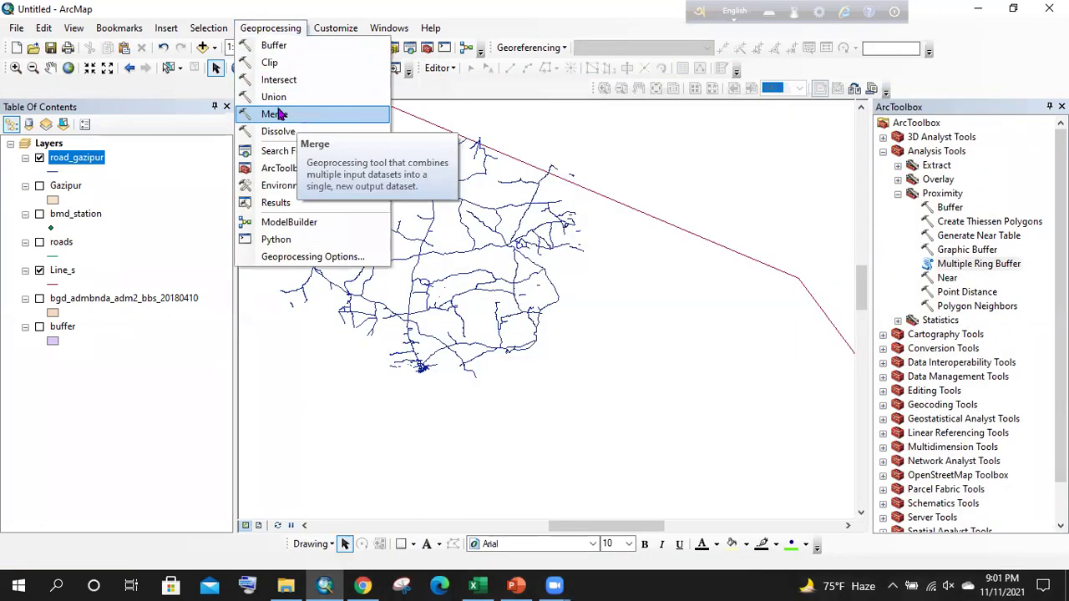
{"action": "left_click", "coordinate": [124, 194]}
{"action": "left_click", "coordinate": [202, 46]}
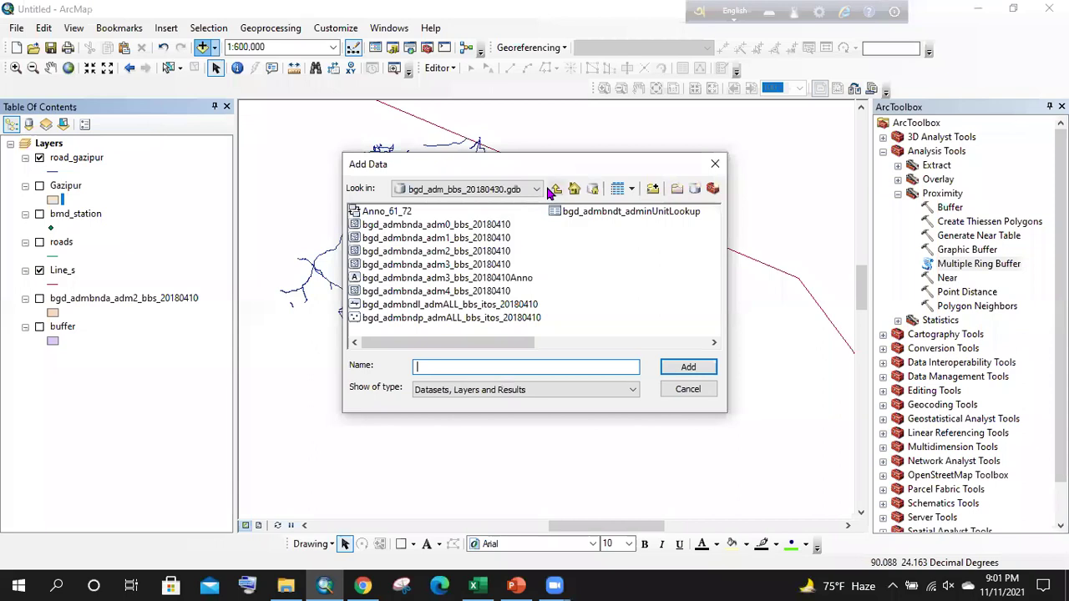
{"action": "left_click", "coordinate": [556, 189]}
{"action": "left_click", "coordinate": [556, 189]}
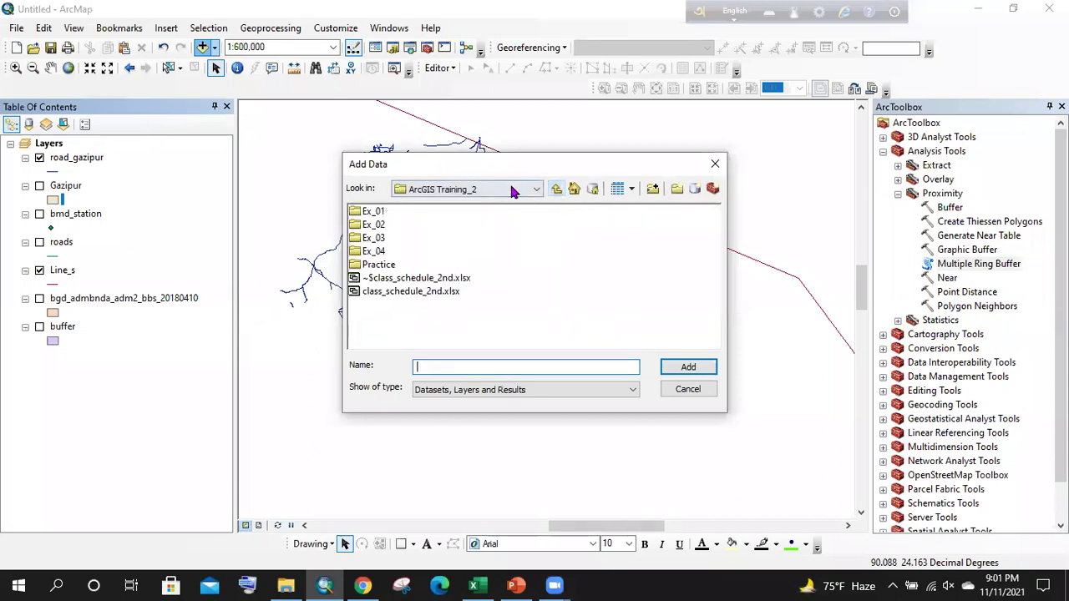
{"action": "left_click", "coordinate": [373, 214]}
{"action": "double_click", "coordinate": [373, 214]}
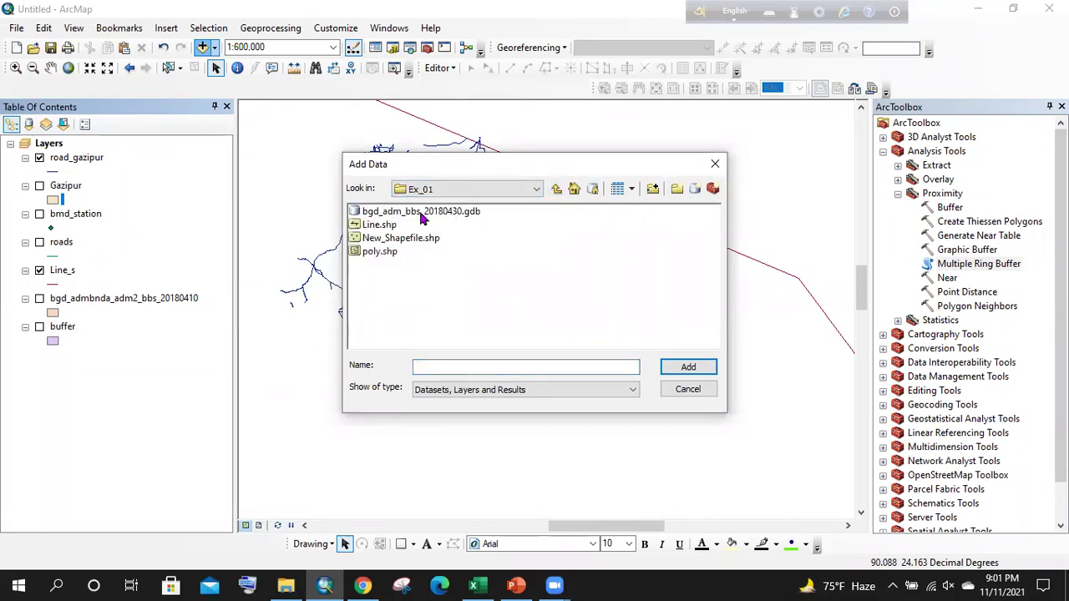
{"action": "left_click", "coordinate": [556, 189]}
{"action": "double_click", "coordinate": [380, 264]}
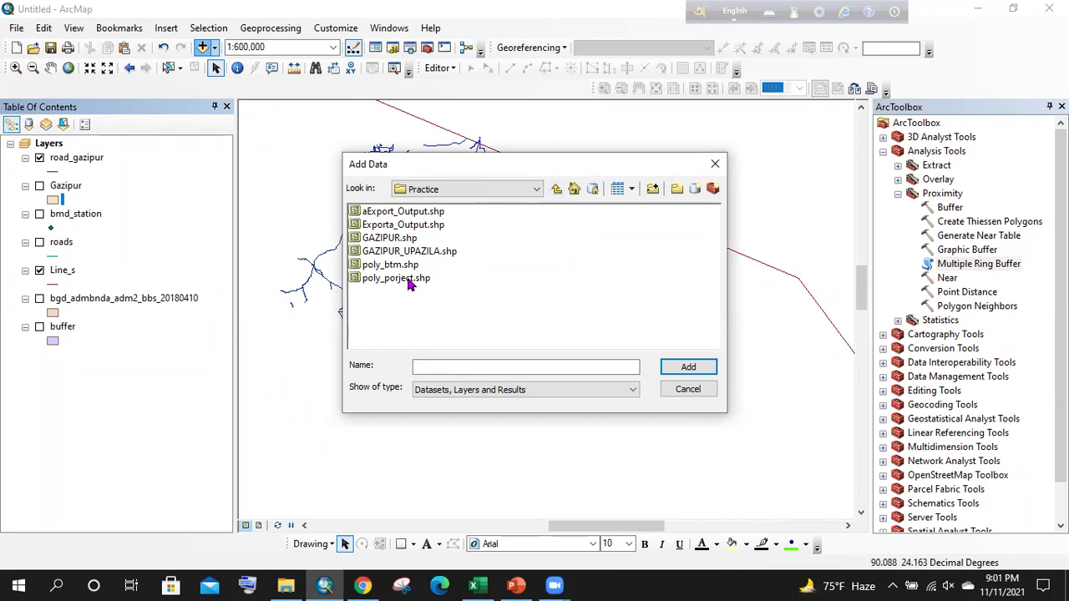
{"action": "left_click", "coordinate": [410, 282]}
{"action": "left_click", "coordinate": [688, 367]}
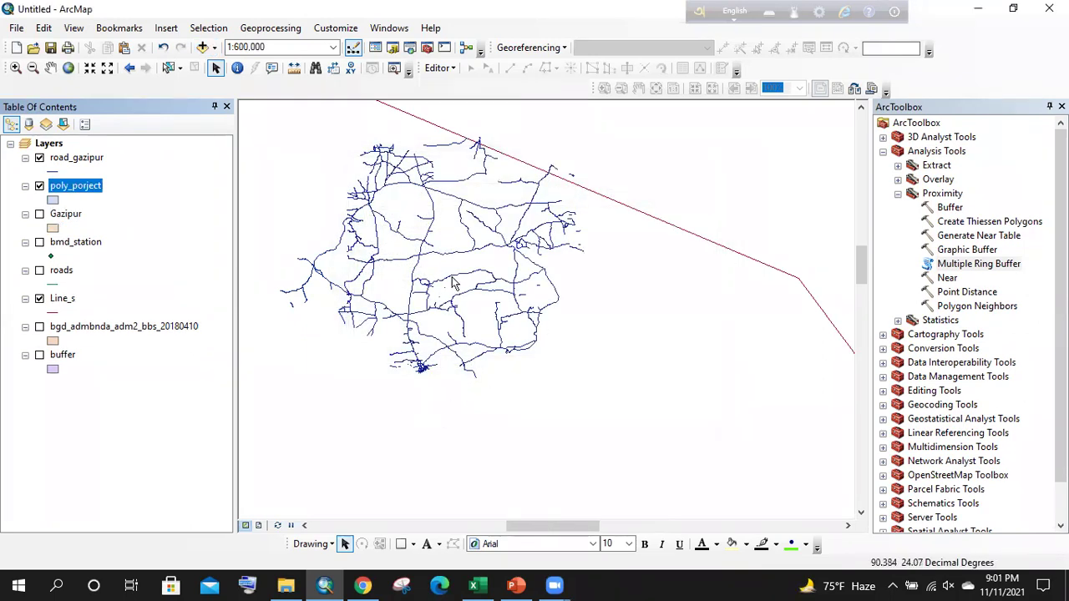
- Zoom to the poly_porject layer and examine its polygons together with the nearby line and road features
{"action": "scroll", "coordinate": [516, 289], "scroll_direction": "down", "scroll_amount": 3}
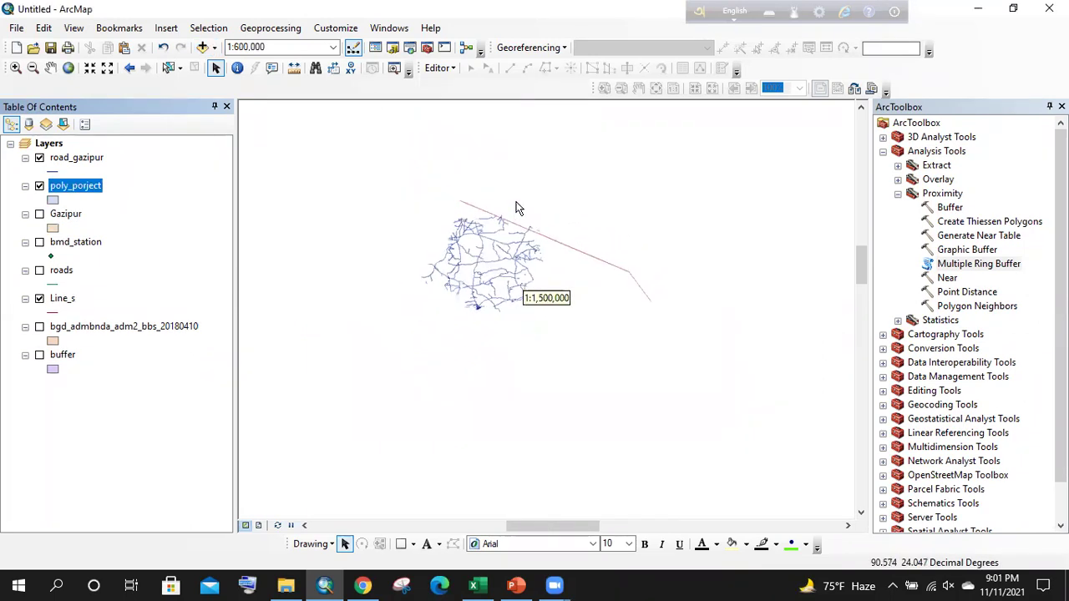
{"action": "right_click", "coordinate": [92, 193]}
{"action": "left_click", "coordinate": [147, 268]}
{"action": "scroll", "coordinate": [460, 215], "scroll_direction": "down", "scroll_amount": 4}
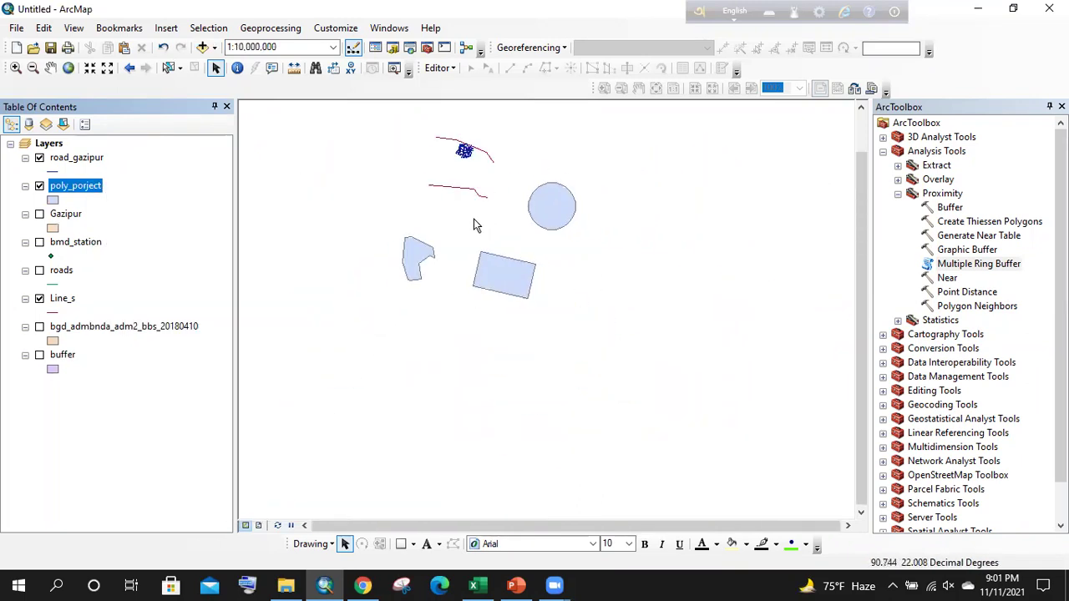
{"action": "scroll", "coordinate": [477, 221], "scroll_direction": "up", "scroll_amount": 2}
{"action": "left_click", "coordinate": [50, 68]}
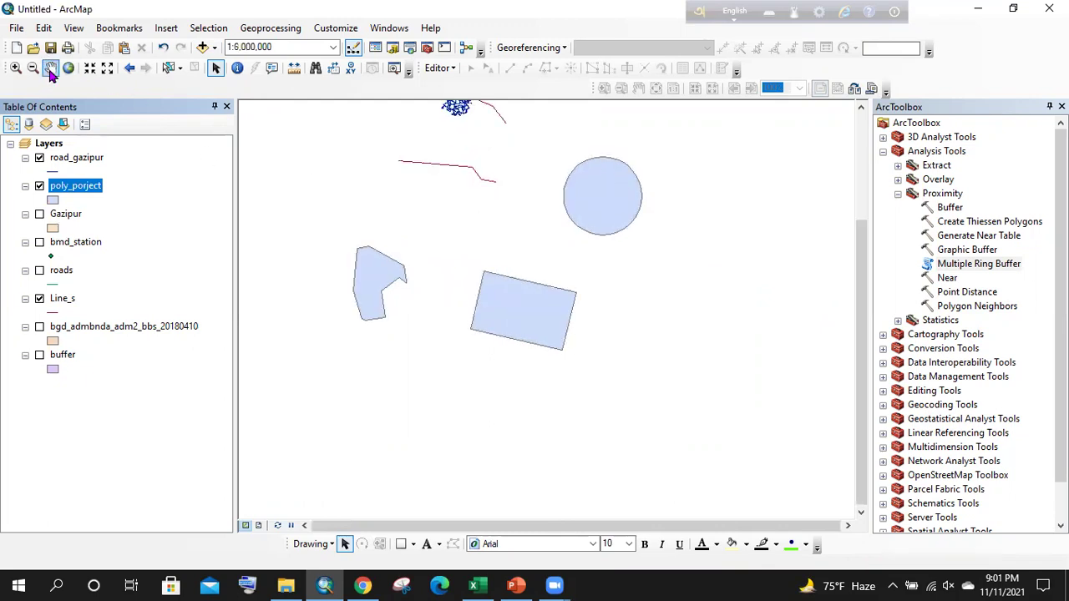
{"action": "left_click_drag", "start_coordinate": [567, 218], "coordinate": [565, 264]}
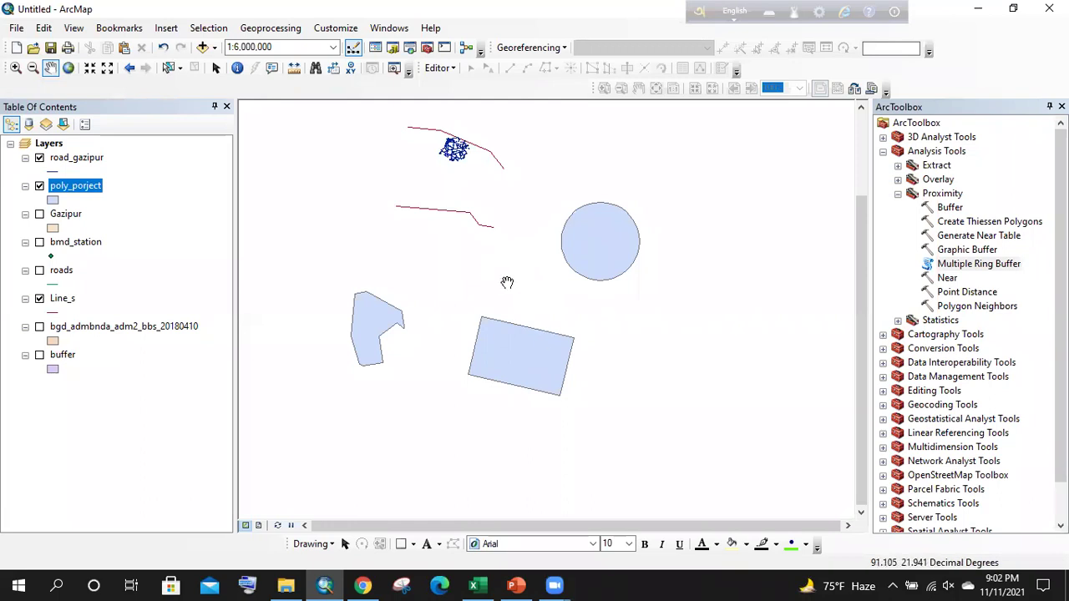
{"action": "scroll", "coordinate": [455, 315], "scroll_direction": "up", "scroll_amount": 1}
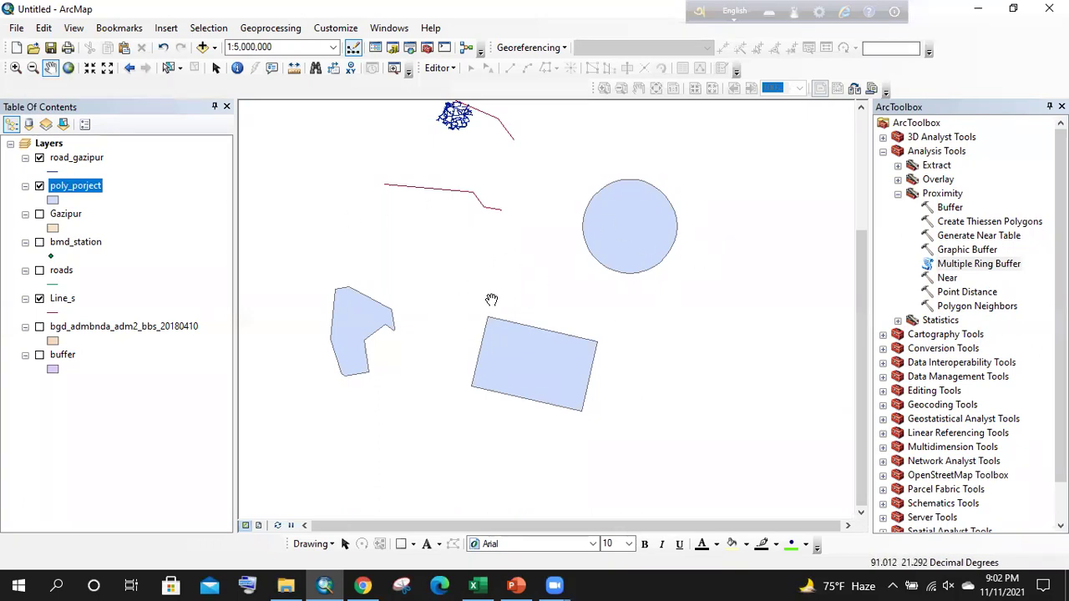
{"action": "key", "text": "Down"}
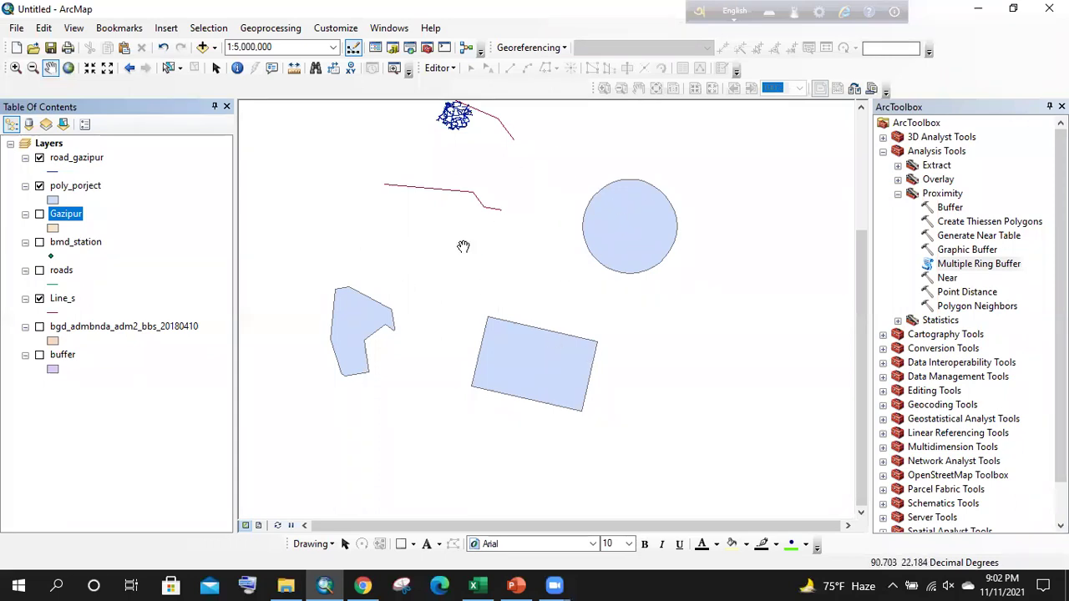
{"action": "left_click_drag", "start_coordinate": [607, 227], "coordinate": [598, 244]}
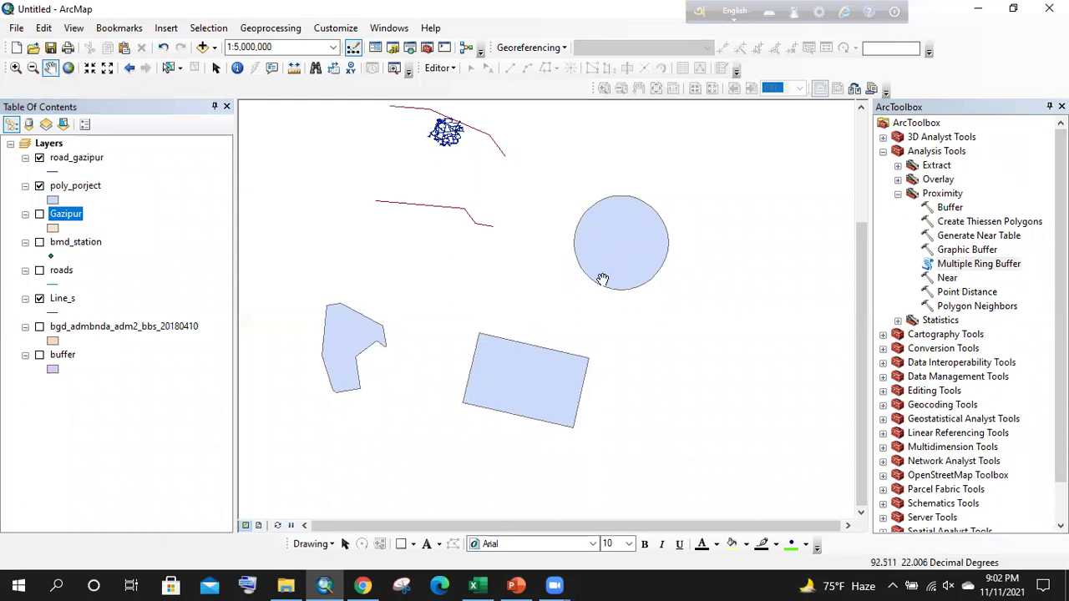
{"action": "left_click_drag", "start_coordinate": [644, 223], "coordinate": [642, 230]}
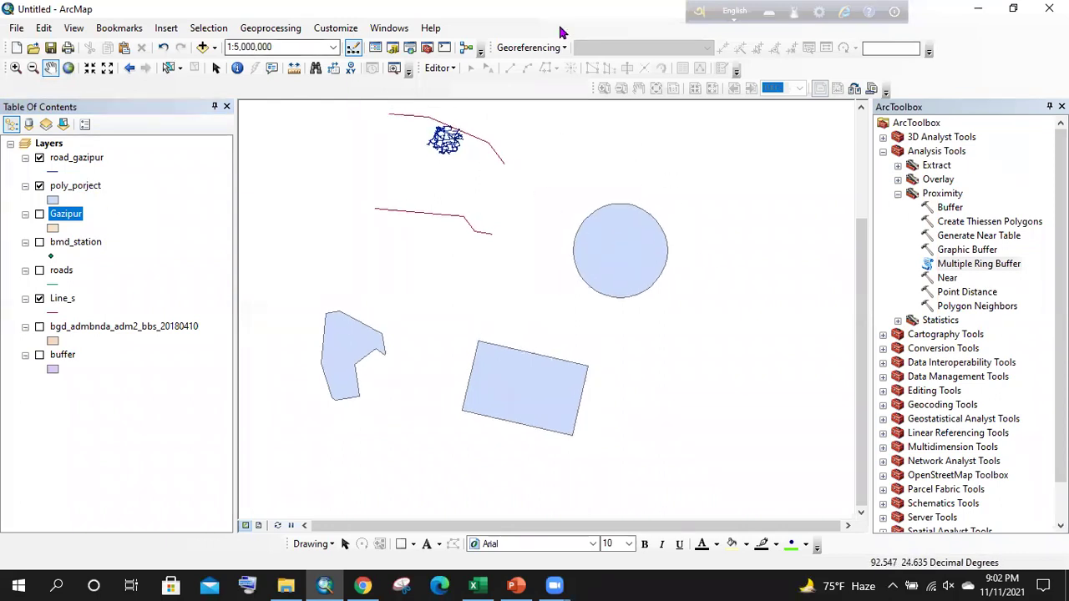
- Create a polygon shapefile named poly_new in the Practice_ss folder with the WGS_1984_UTM_Zone_46N coordinate system
{"action": "left_click", "coordinate": [397, 49]}
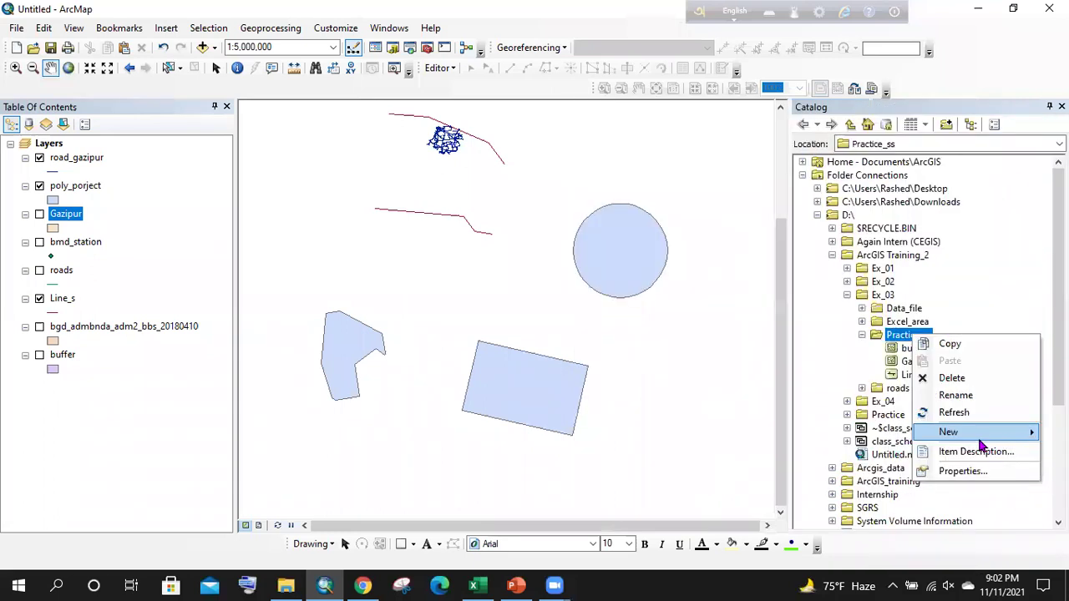
{"action": "mouse_move", "coordinate": [986, 432]}
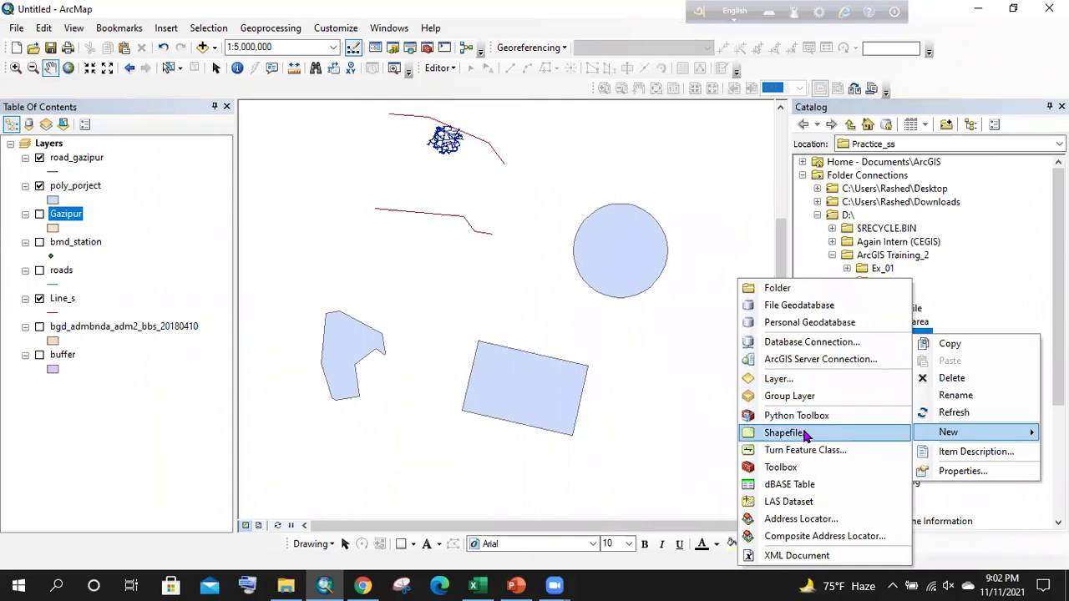
{"action": "left_click", "coordinate": [785, 433]}
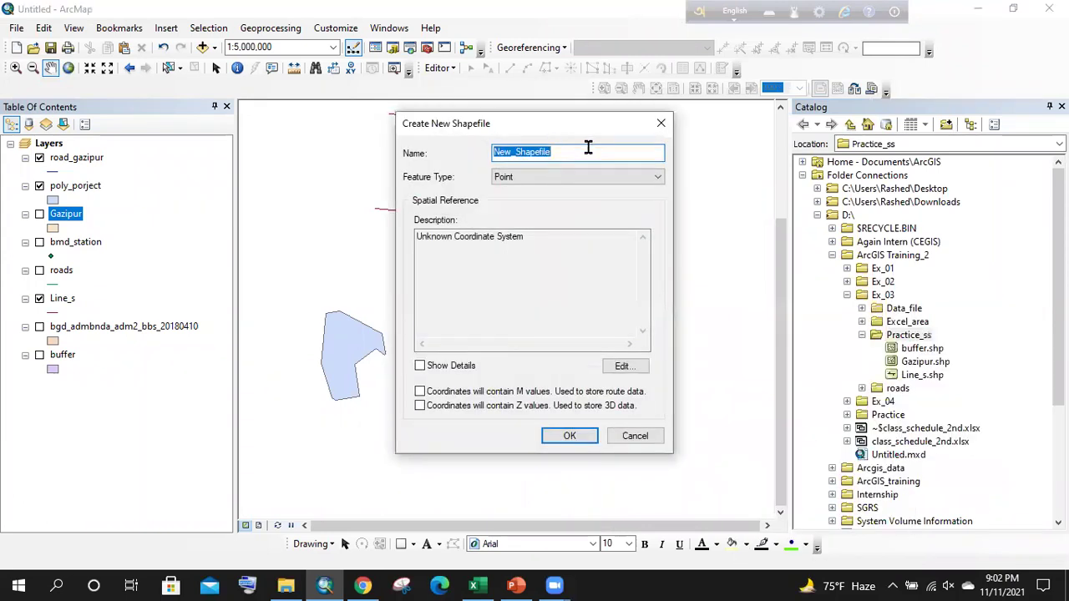
{"action": "type", "text": "pol"}
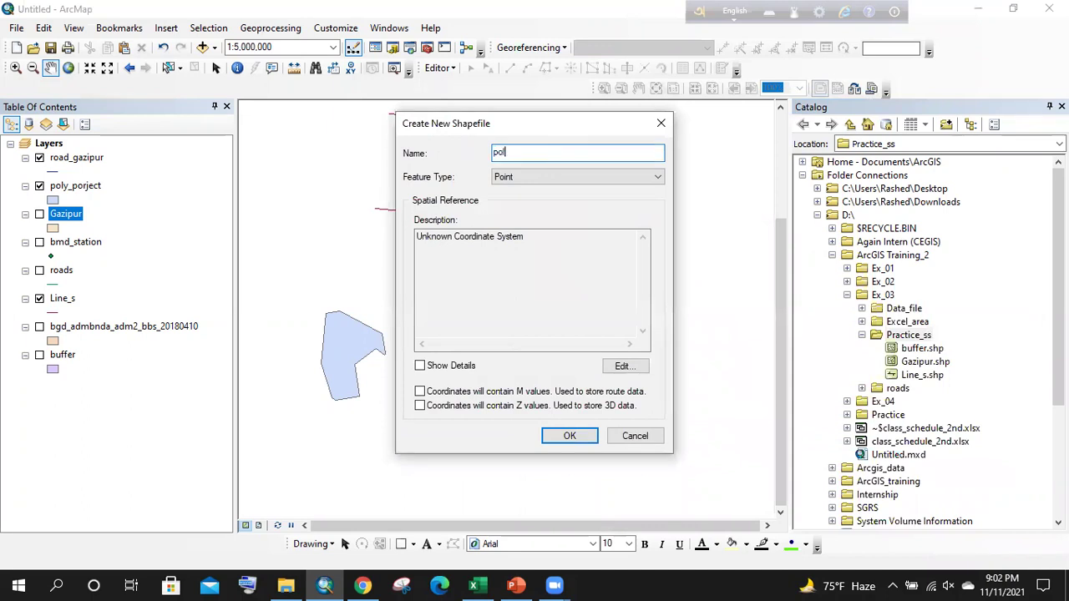
{"action": "type", "text": "y_new"}
{"action": "left_click", "coordinate": [558, 176]}
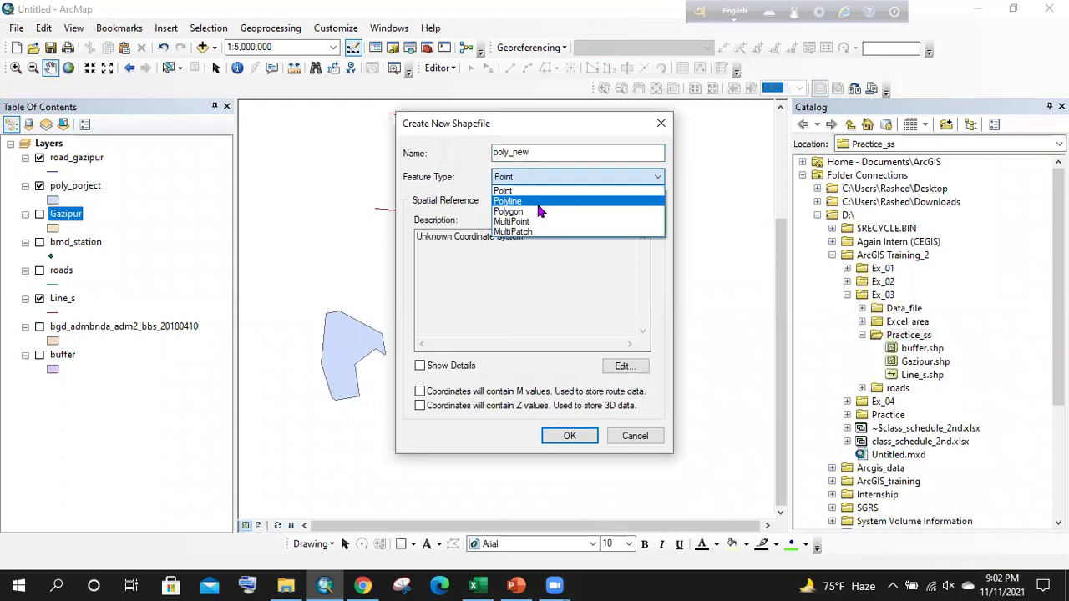
{"action": "left_click", "coordinate": [511, 212]}
{"action": "left_click", "coordinate": [624, 366]}
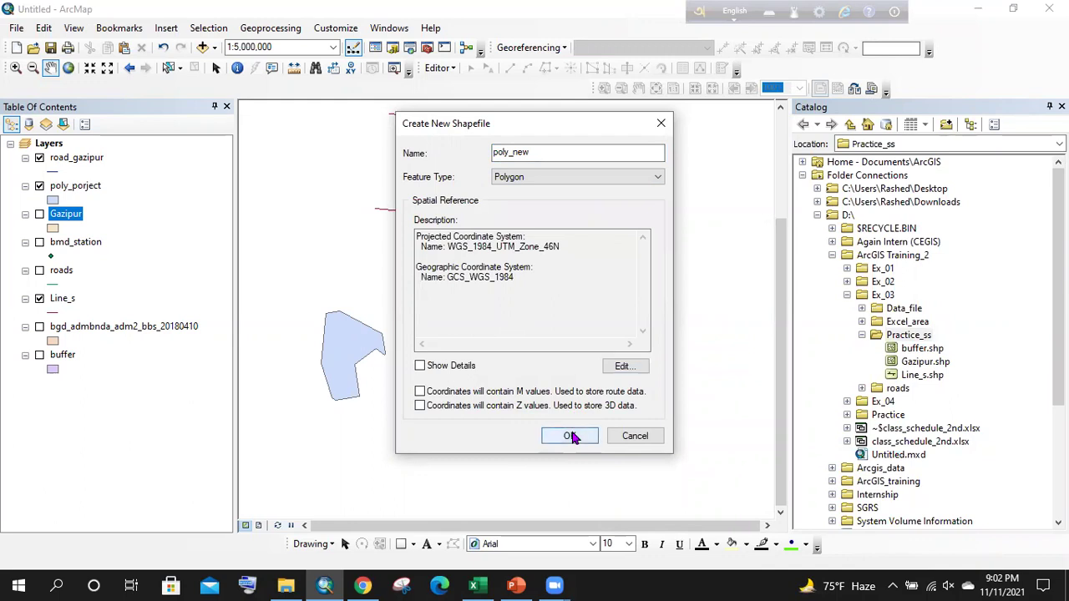
{"action": "left_click", "coordinate": [571, 435]}
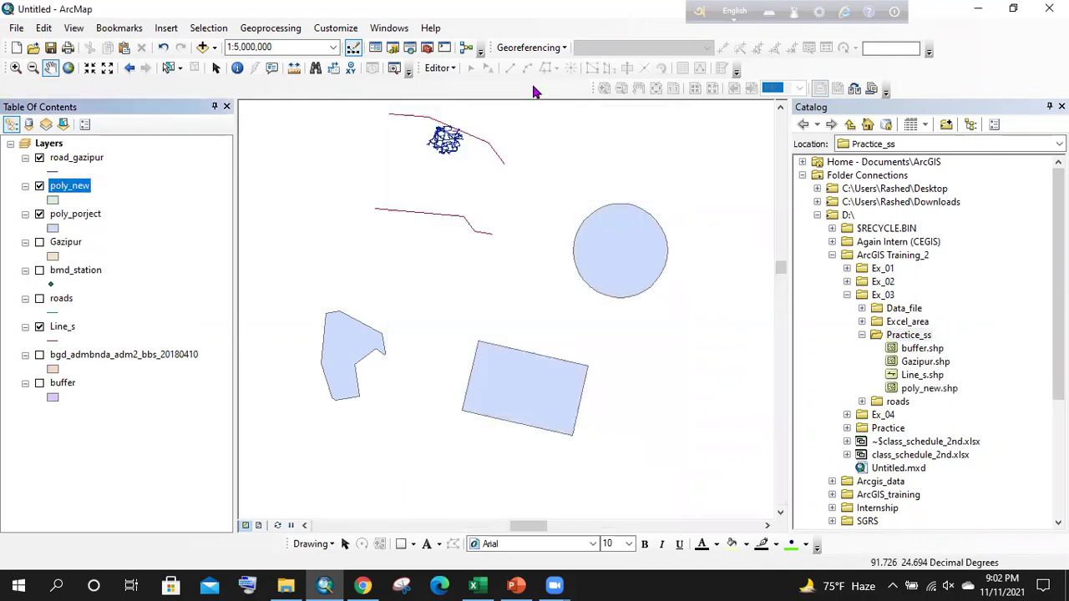
- Start an edit session on the poly_new layer and display the feature templates for it
{"action": "left_click", "coordinate": [438, 67]}
{"action": "left_click", "coordinate": [476, 86]}
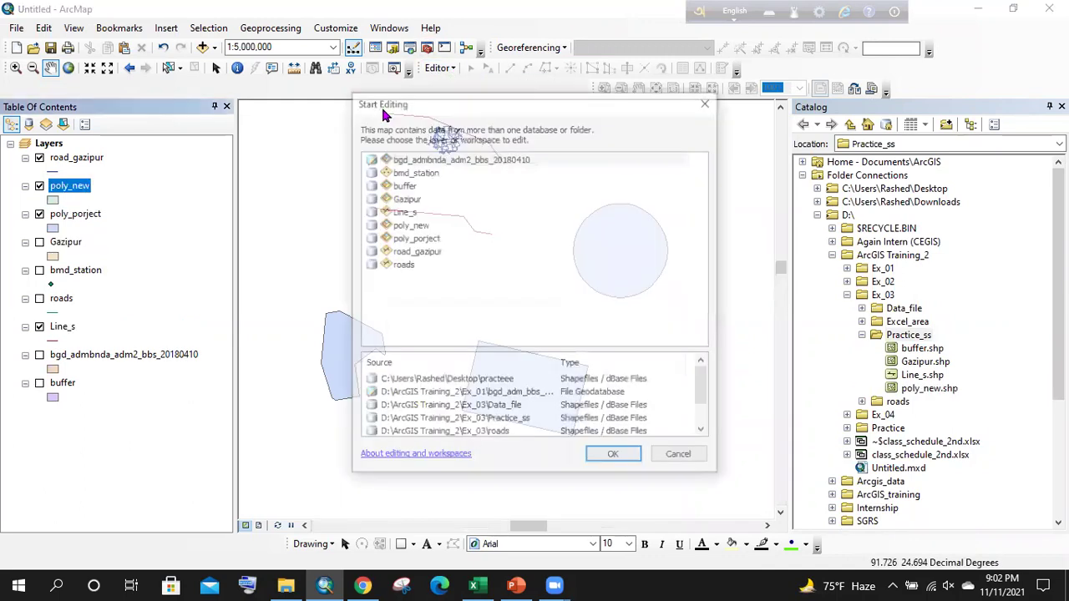
{"action": "left_click", "coordinate": [413, 226]}
{"action": "left_click", "coordinate": [620, 455]}
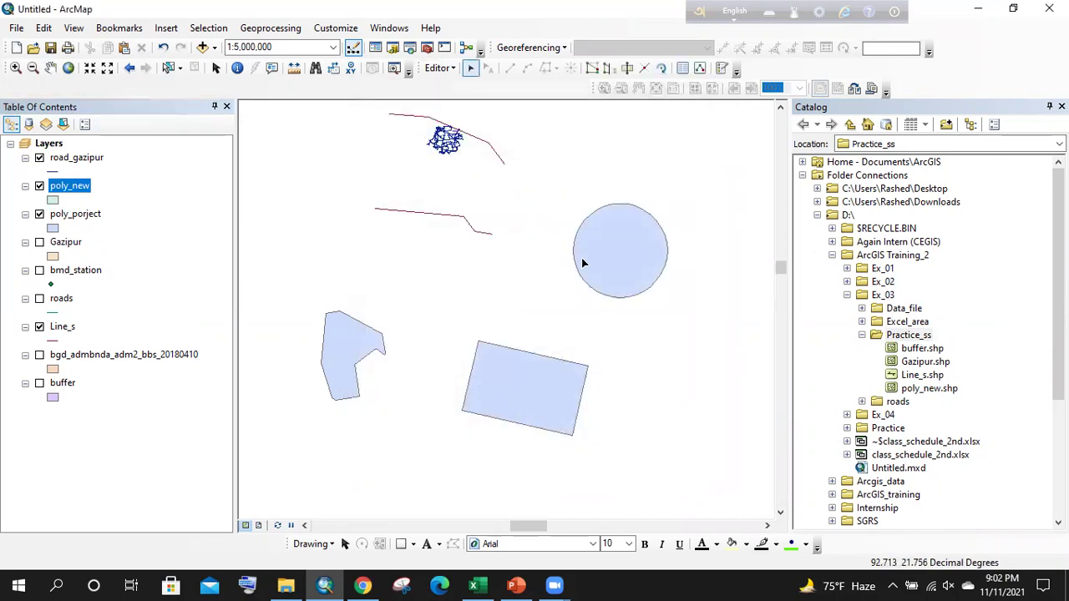
{"action": "left_click", "coordinate": [724, 69]}
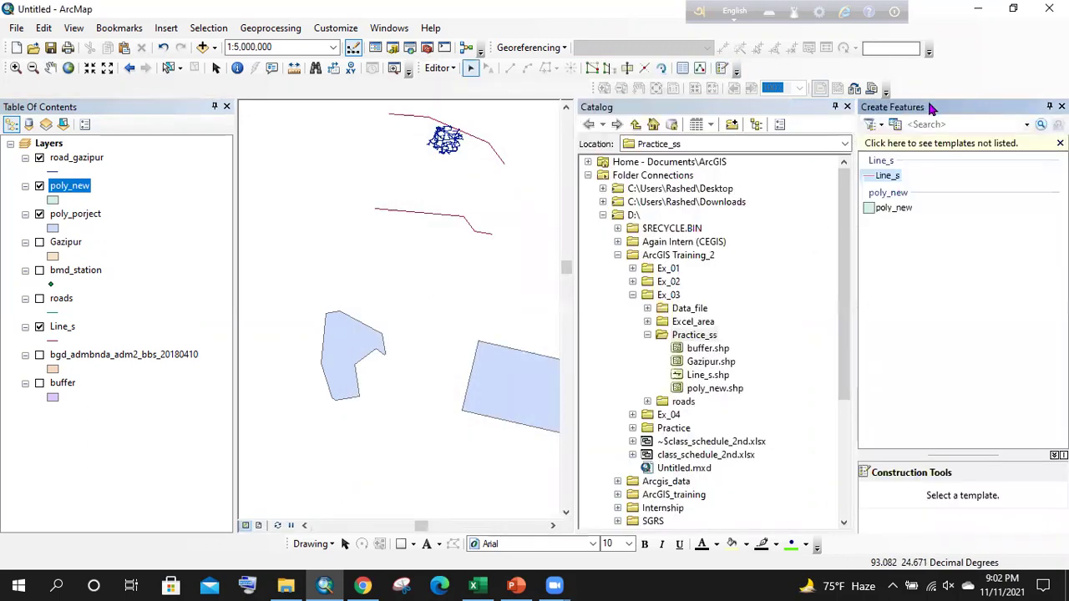
{"action": "left_click", "coordinate": [1061, 107]}
{"action": "left_click", "coordinate": [723, 68]}
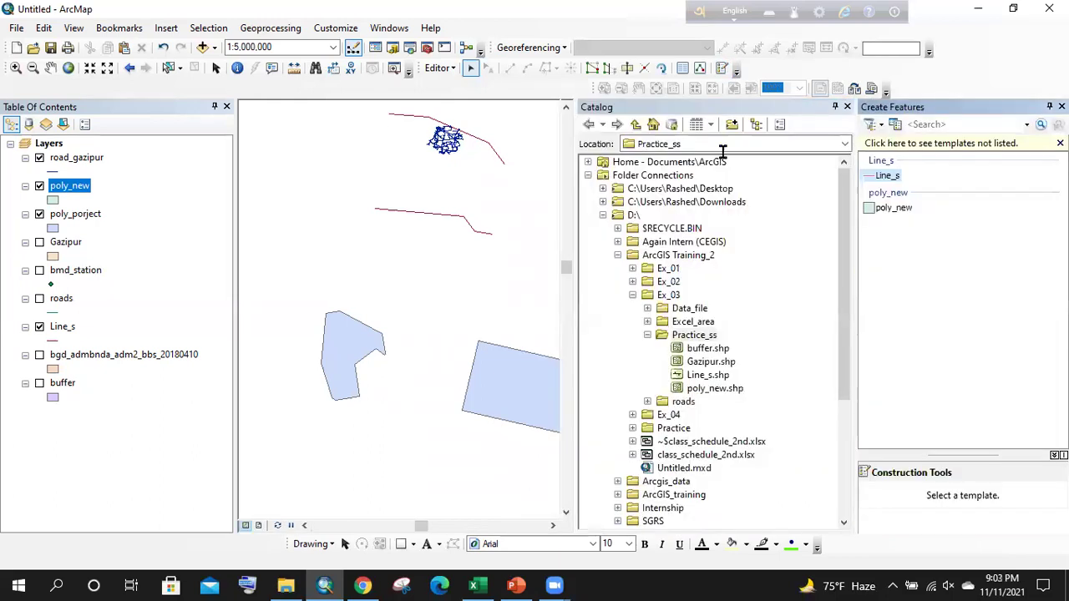
- Draw a seven-vertex poly_new polygon that overlaps the western part of the poly_porject circle
{"action": "left_click", "coordinate": [899, 214]}
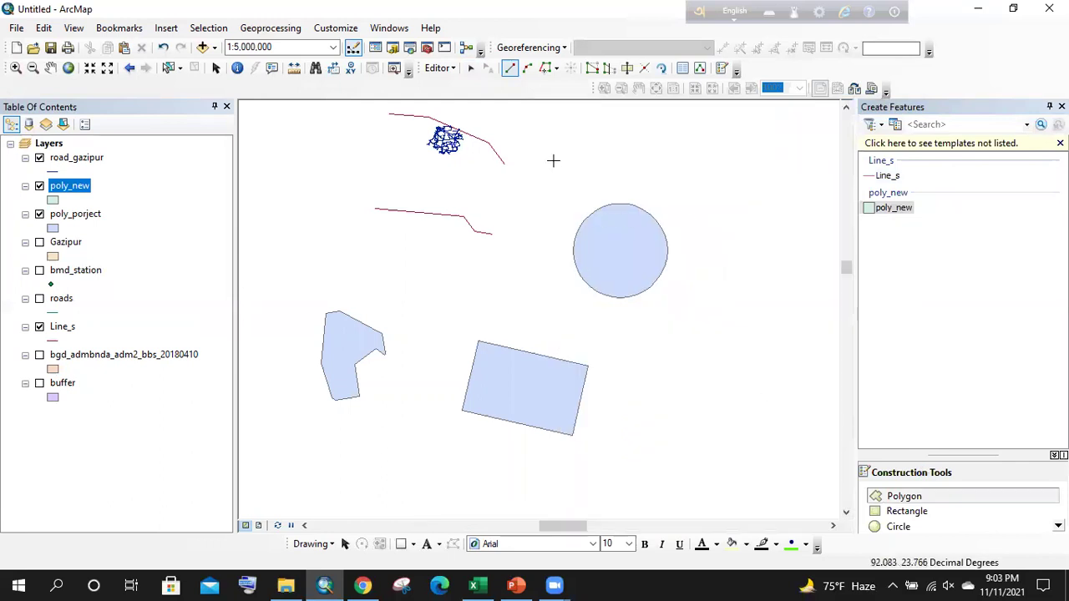
{"action": "left_click", "coordinate": [574, 168]}
{"action": "left_click", "coordinate": [620, 186]}
{"action": "left_click", "coordinate": [619, 221]}
{"action": "left_click", "coordinate": [599, 264]}
{"action": "left_click", "coordinate": [564, 300]}
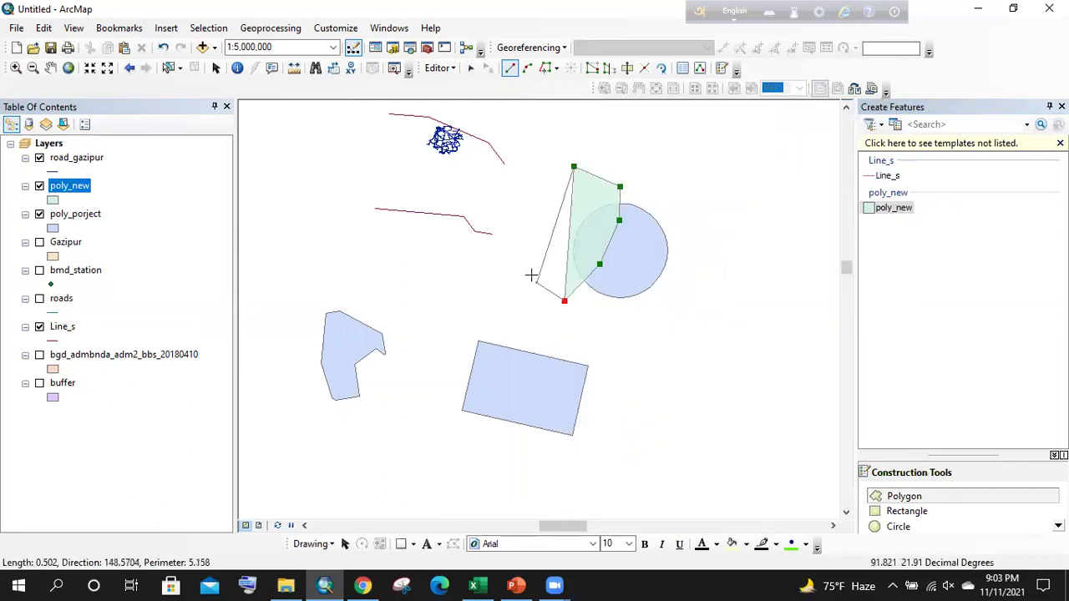
{"action": "left_click", "coordinate": [531, 273]}
{"action": "left_click", "coordinate": [531, 206]}
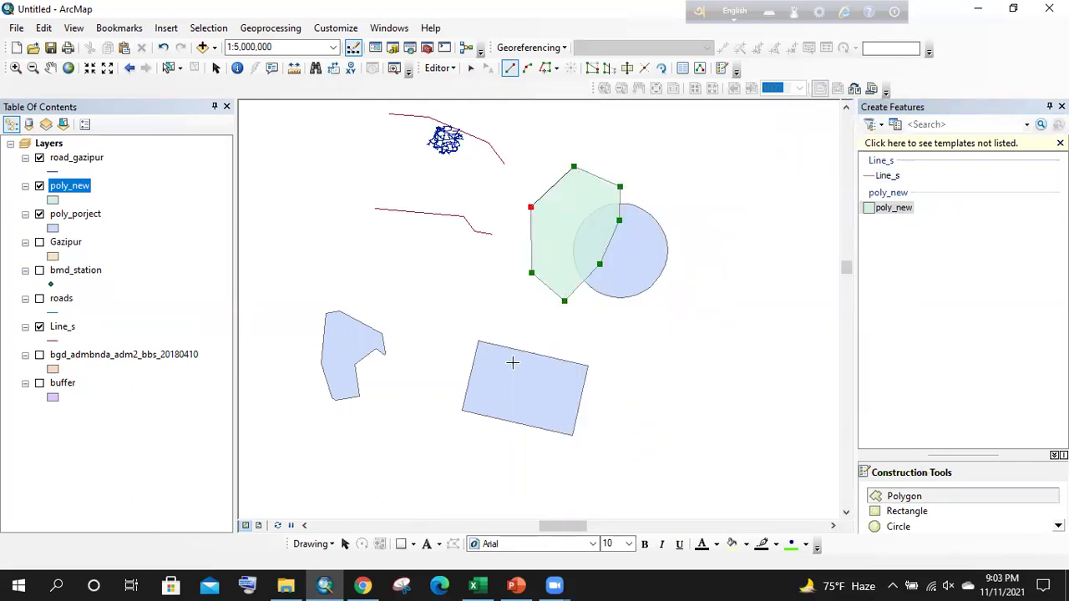
{"action": "key", "text": "F2"}
- Draw a four-sided poly_new polygon overlapping the upper-left corner of the poly_porject rectangle
{"action": "left_click", "coordinate": [470, 298]}
{"action": "left_click", "coordinate": [524, 354]}
{"action": "left_click", "coordinate": [489, 373]}
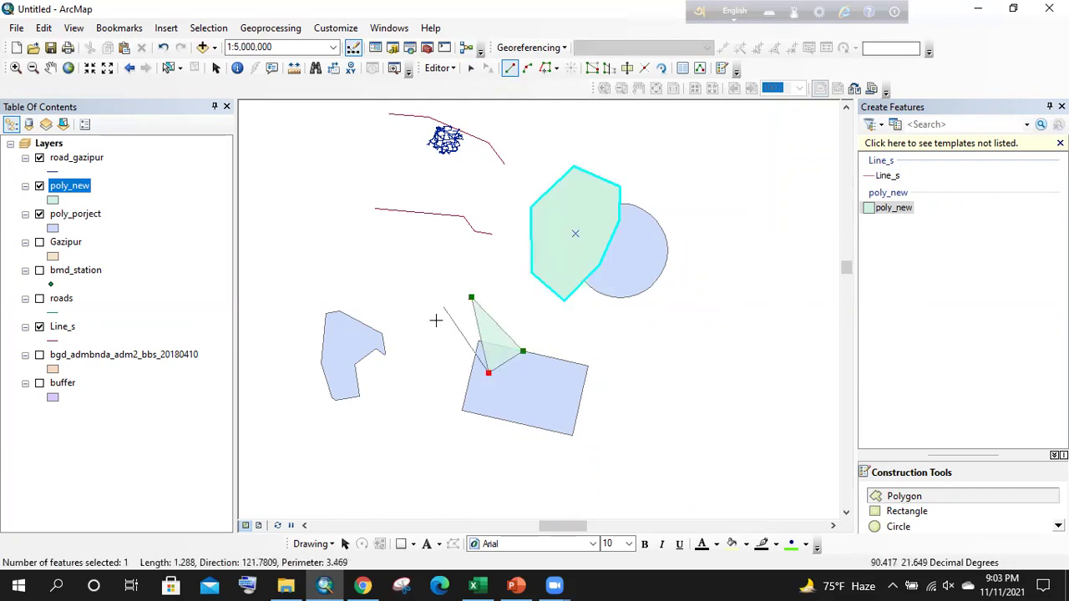
{"action": "left_click", "coordinate": [435, 332]}
{"action": "key", "text": "F2"}
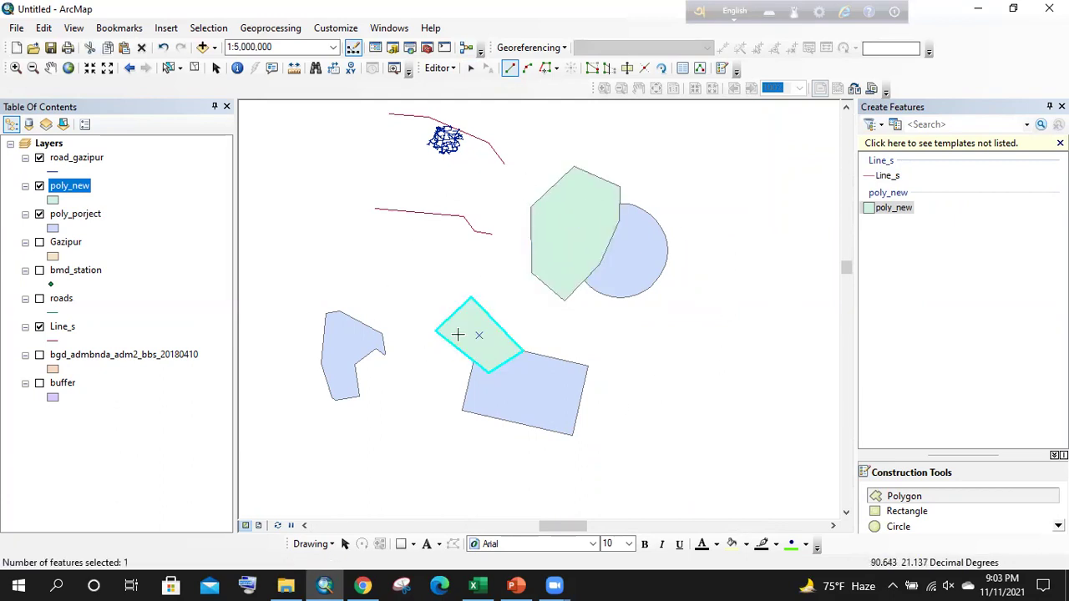
- Save the edits to poly_new and stop the edit session
{"action": "left_click", "coordinate": [439, 68]}
{"action": "left_click", "coordinate": [469, 122]}
{"action": "left_click", "coordinate": [438, 67]}
{"action": "left_click", "coordinate": [473, 102]}
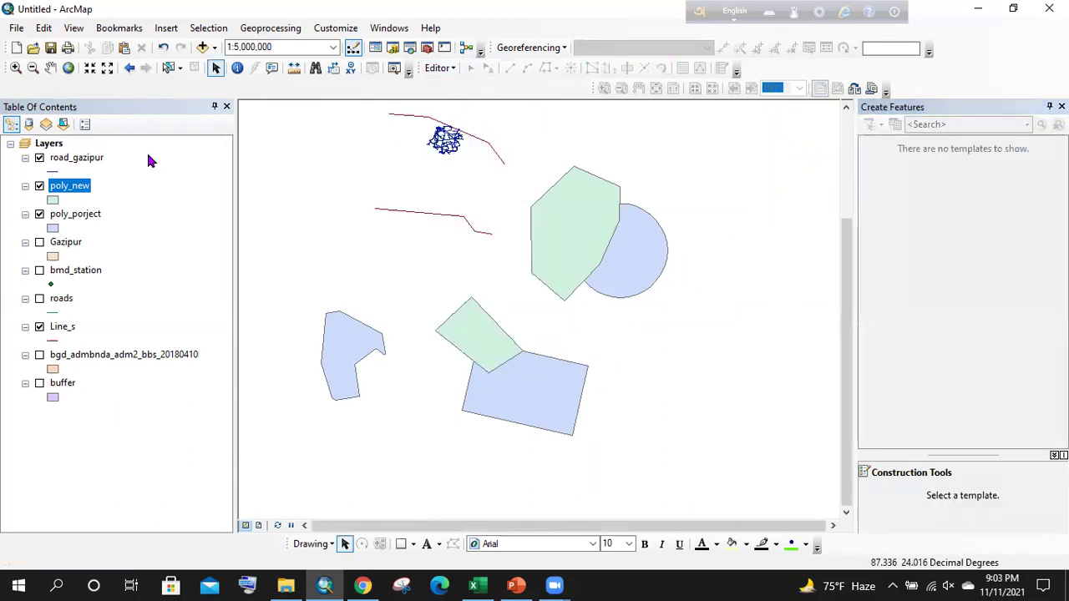
- Change the poly_new fill to light pink, and hide poly_porject briefly to check the new polygons alone
{"action": "left_click", "coordinate": [52, 201]}
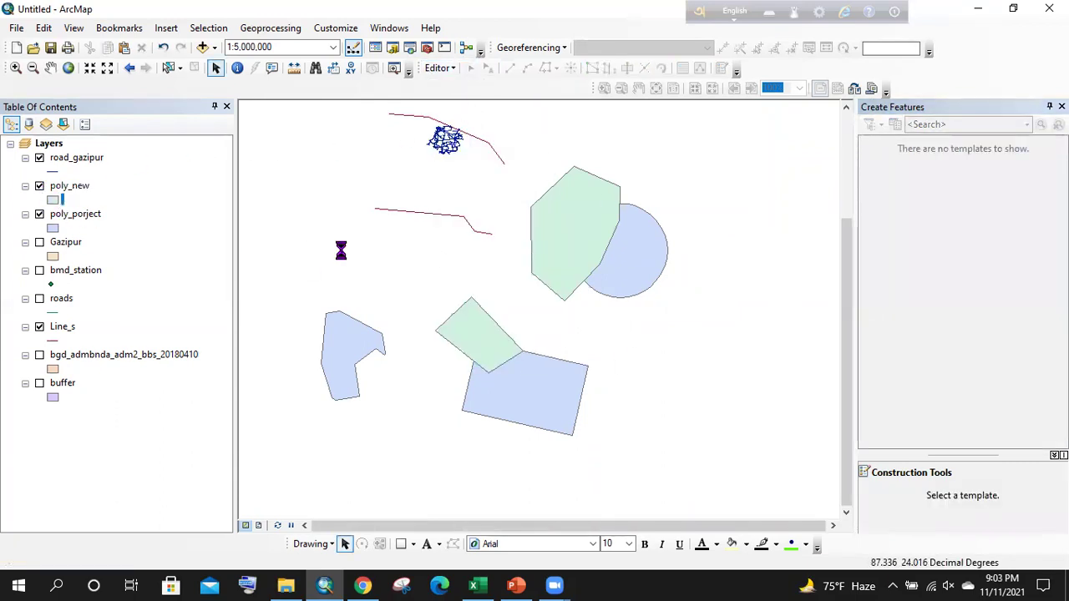
{"action": "left_click", "coordinate": [502, 433]}
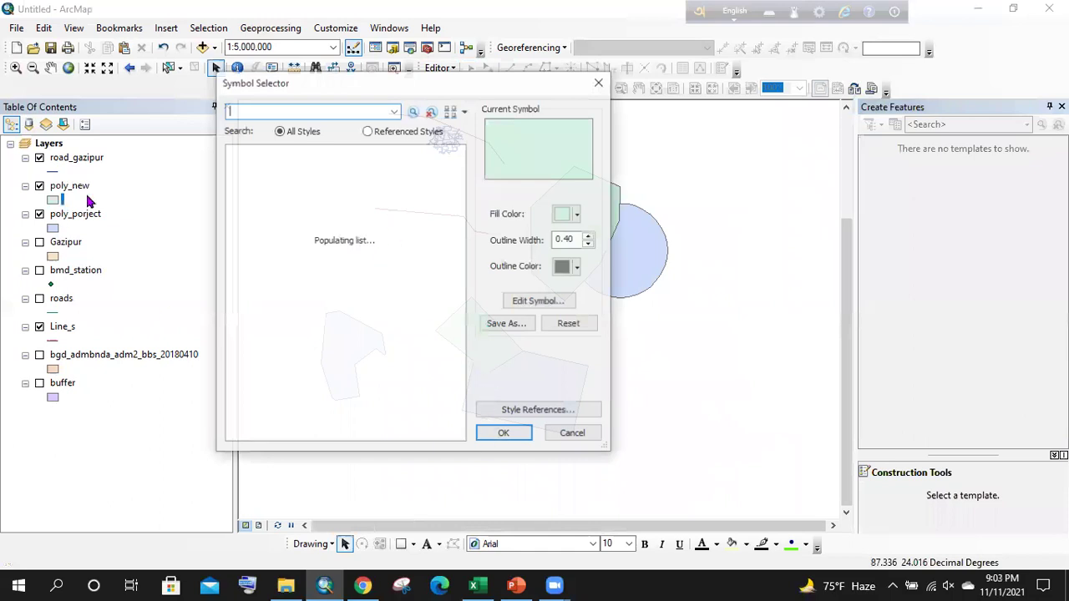
{"action": "left_click", "coordinate": [40, 214]}
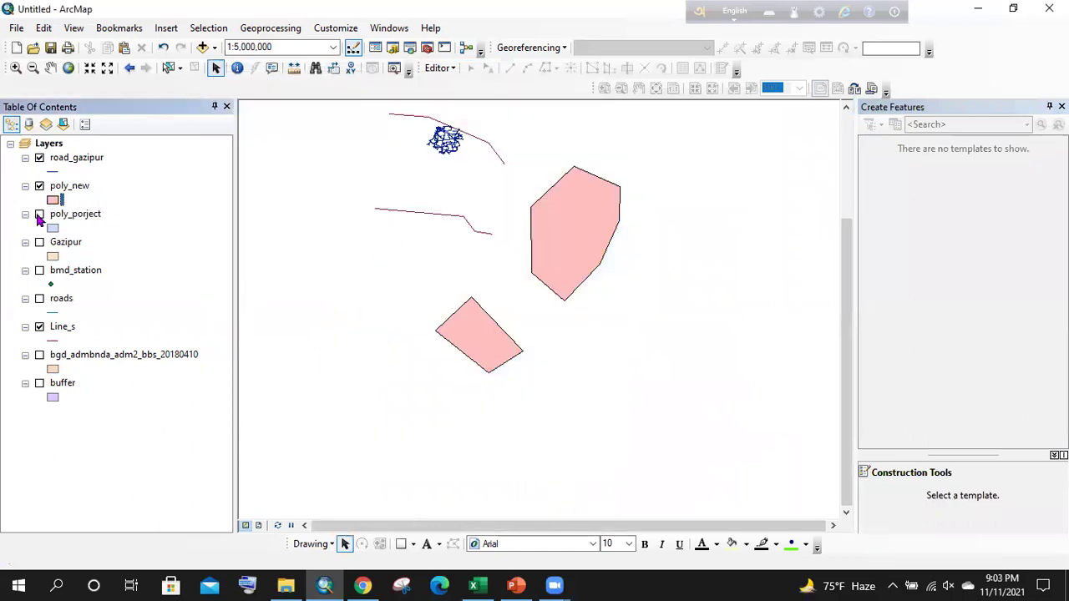
{"action": "left_click", "coordinate": [39, 215]}
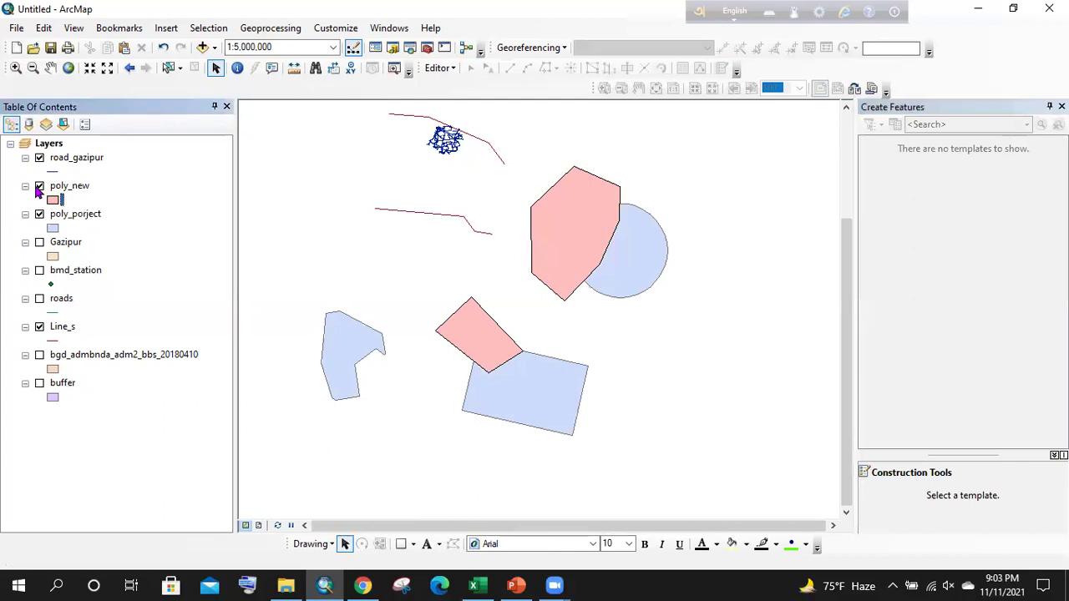
- Start the Merge geoprocessing tool and add poly_new and poly_porject as its input datasets
{"action": "left_click", "coordinate": [39, 187]}
{"action": "left_click", "coordinate": [39, 187]}
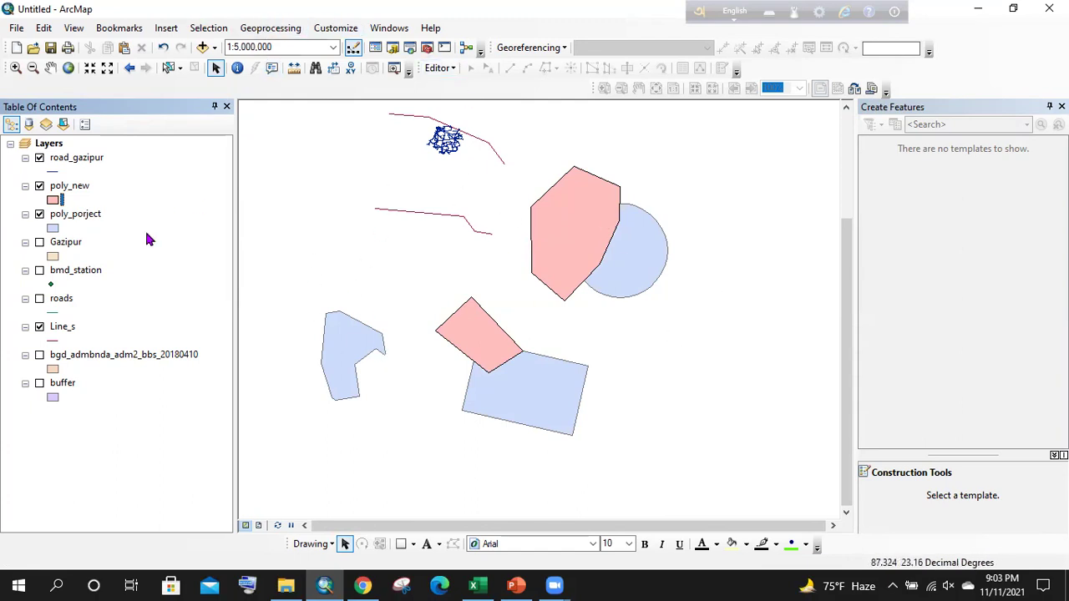
{"action": "left_click", "coordinate": [292, 29]}
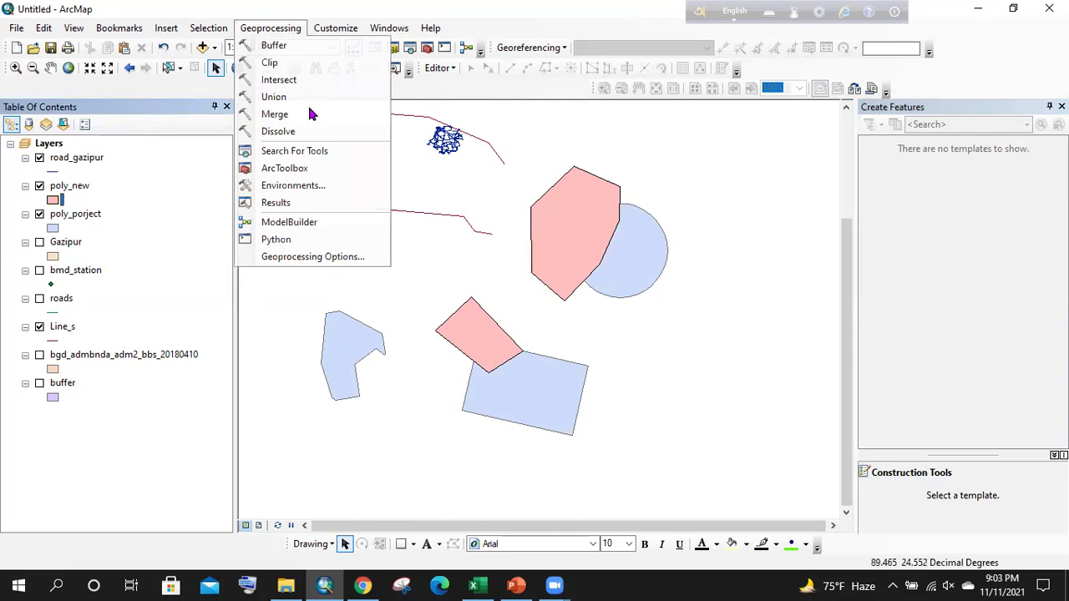
{"action": "left_click", "coordinate": [274, 115]}
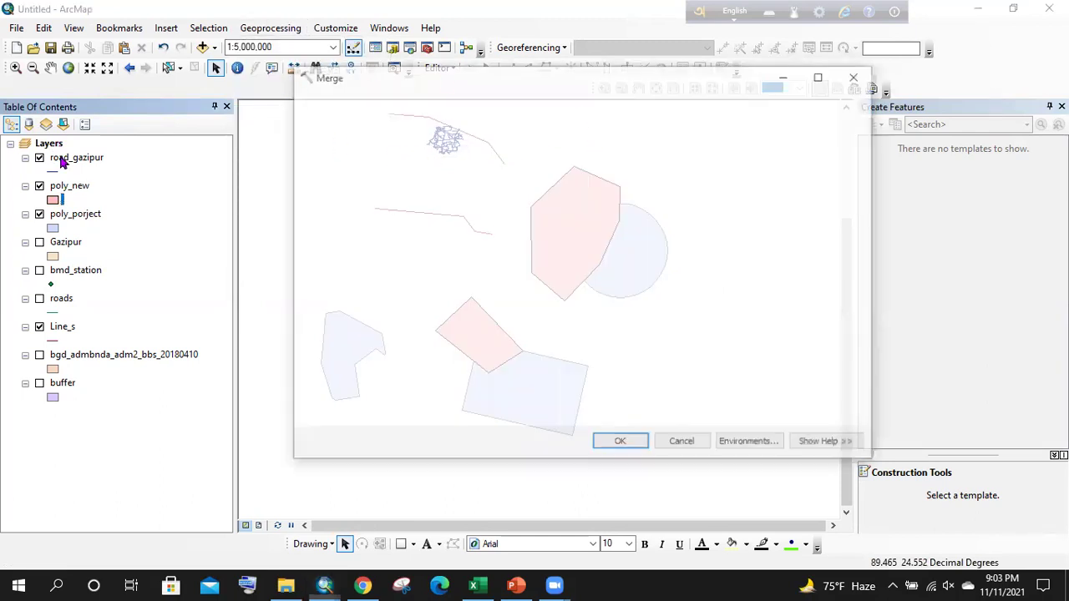
{"action": "left_click_drag", "start_coordinate": [75, 190], "coordinate": [409, 142]}
{"action": "left_click_drag", "start_coordinate": [76, 222], "coordinate": [373, 210]}
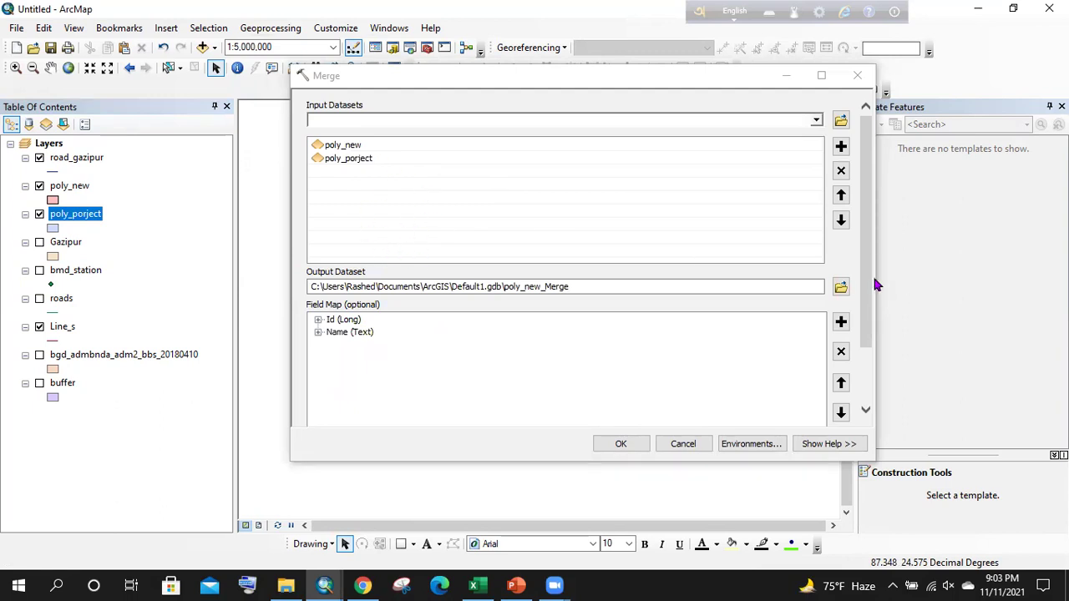
- Name the merge output merge.shp in the practeee folder and run the tool
{"action": "left_click", "coordinate": [840, 287]}
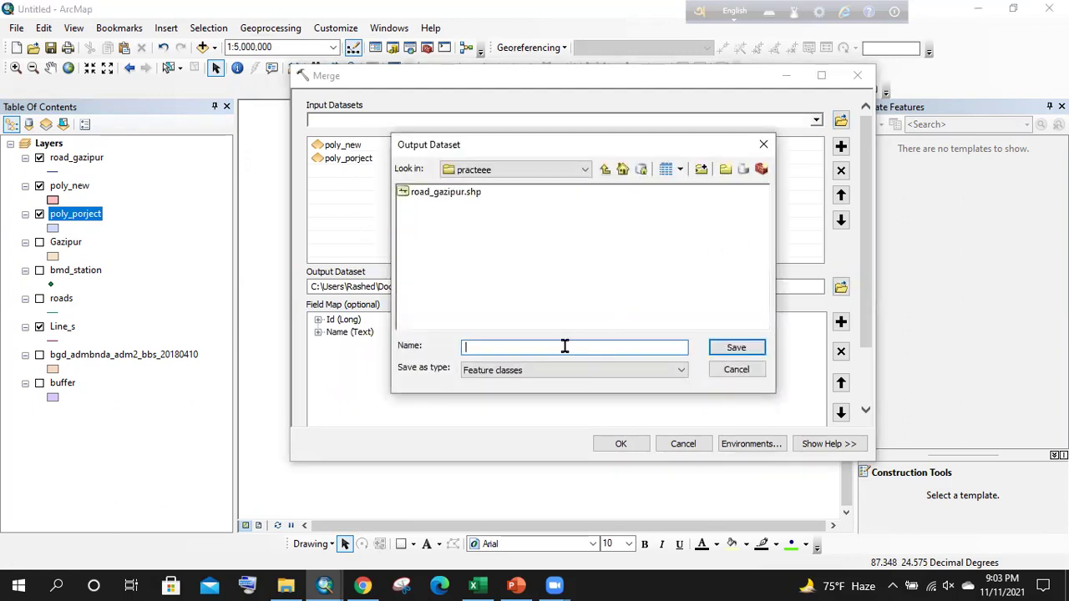
{"action": "type", "text": "merge.shp"}
{"action": "key", "text": "Return"}
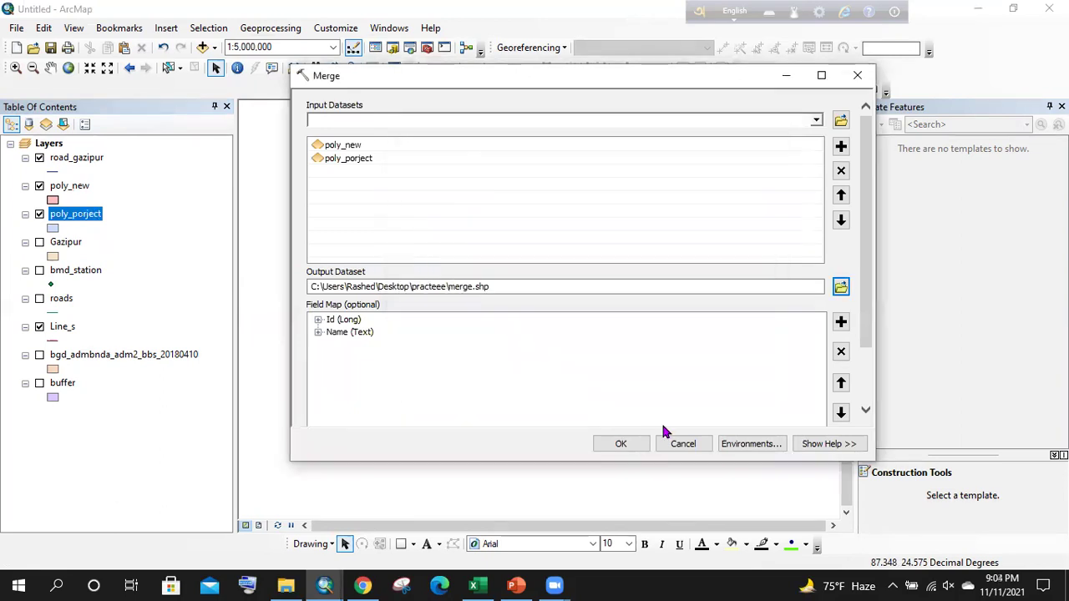
{"action": "left_click", "coordinate": [619, 443]}
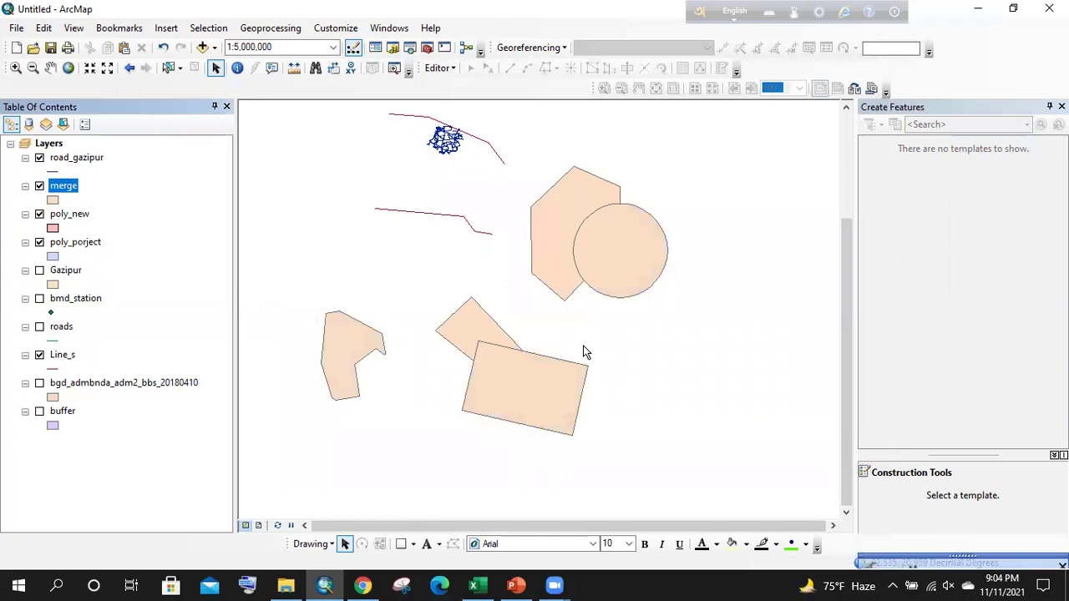
- Hide poly_new and poly_porject, and toggle the merge layer to inspect its polygons on their own
{"action": "left_click", "coordinate": [39, 214]}
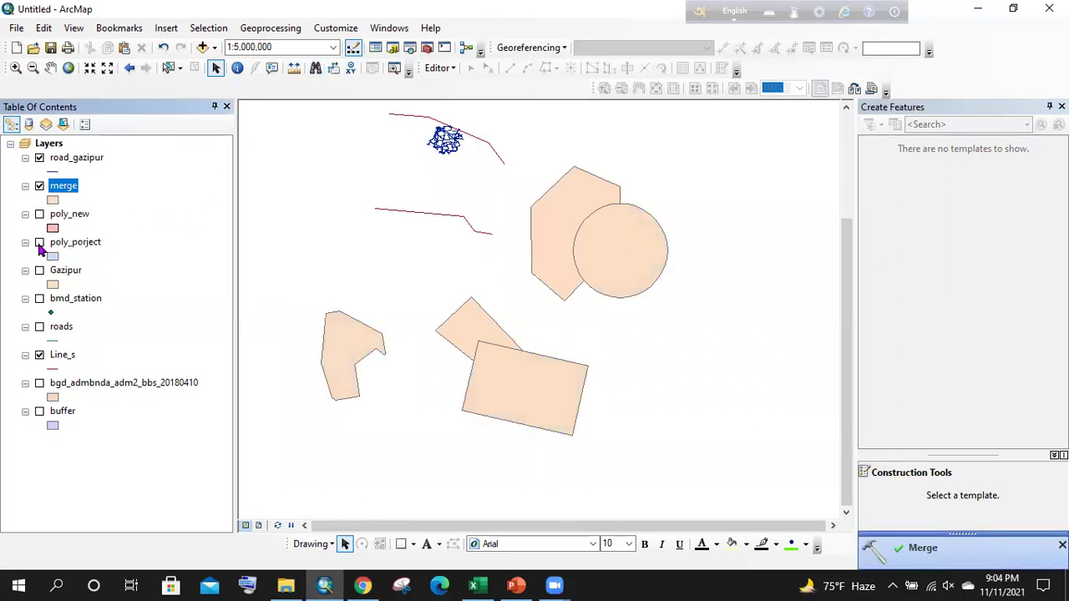
{"action": "left_click", "coordinate": [75, 185]}
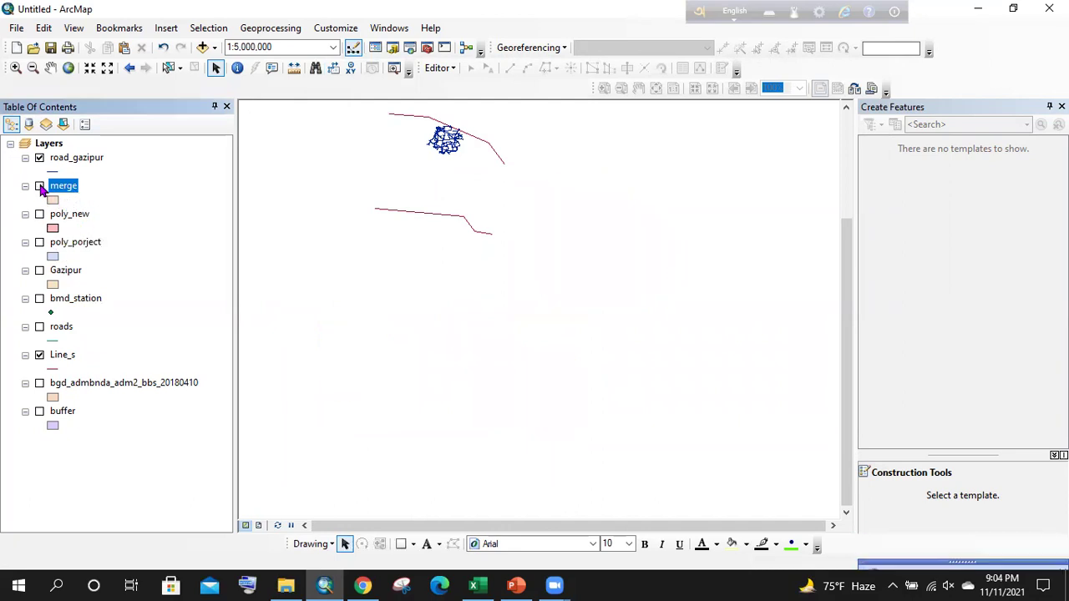
{"action": "scroll", "coordinate": [530, 346], "scroll_direction": "up", "scroll_amount": 2}
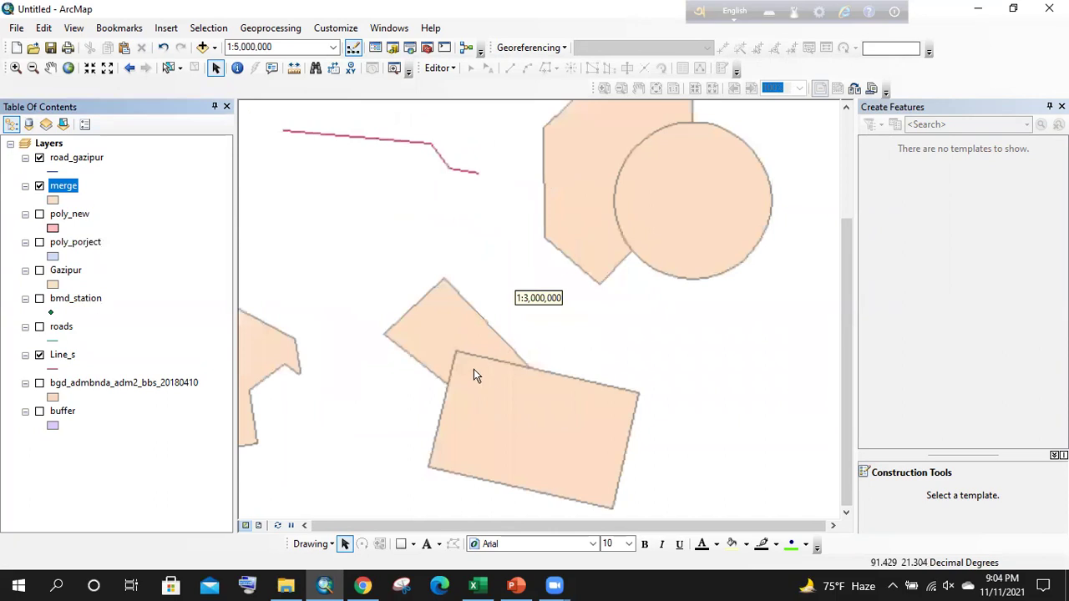
{"action": "scroll", "coordinate": [574, 291], "scroll_direction": "down", "scroll_amount": 1}
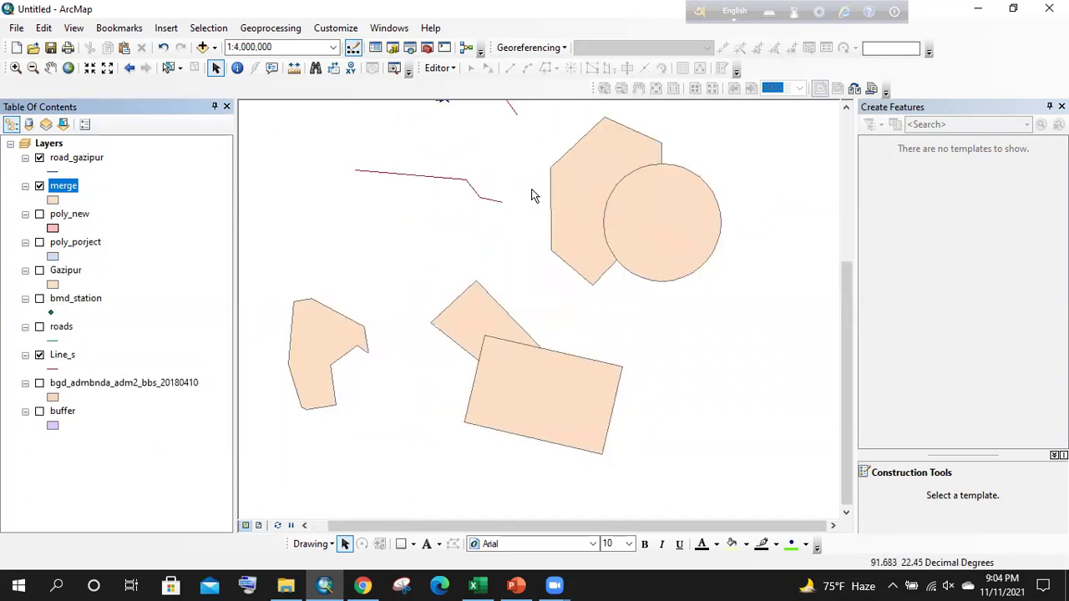
{"action": "left_click", "coordinate": [39, 186]}
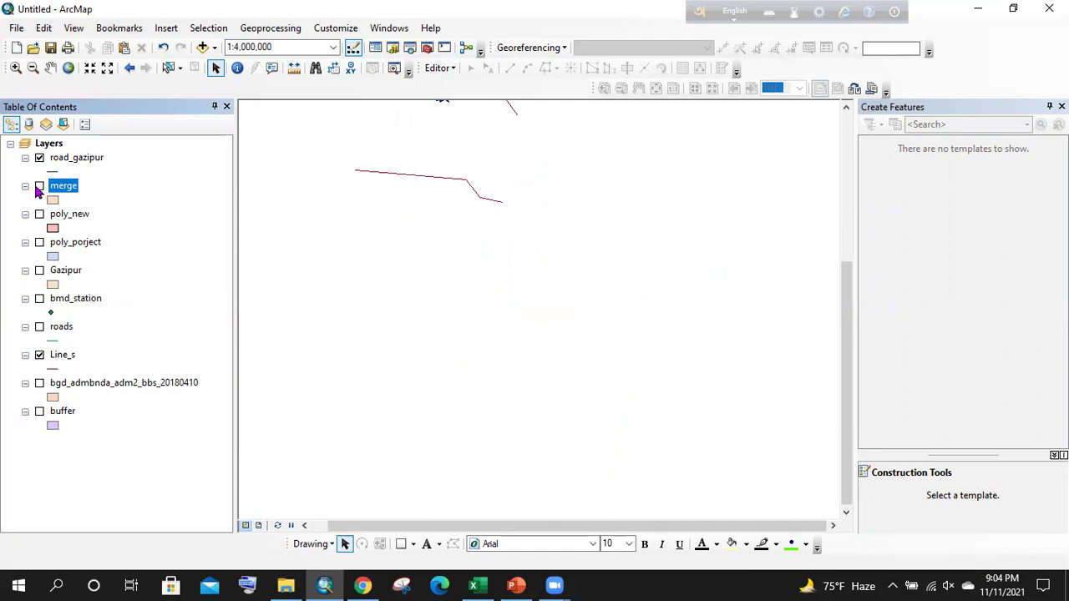
{"action": "left_click", "coordinate": [39, 186]}
- Open the merge layer's attribute table and place it beside the map so the polygons stay visible
{"action": "right_click", "coordinate": [63, 191]}
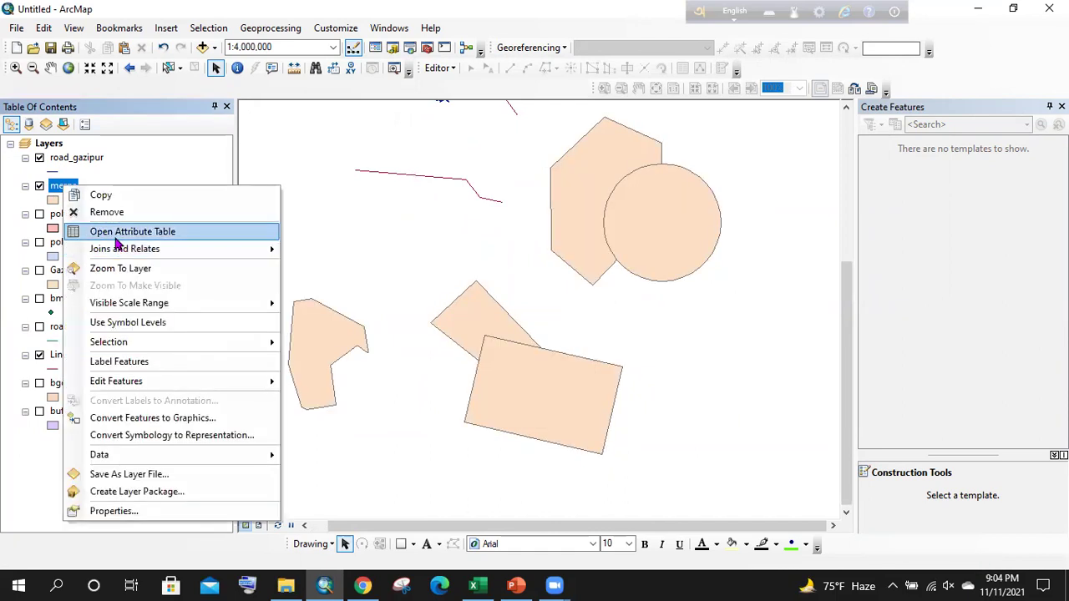
{"action": "left_click", "coordinate": [100, 230]}
{"action": "left_click_drag", "start_coordinate": [577, 93], "coordinate": [826, 132]}
{"action": "left_click_drag", "start_coordinate": [688, 131], "coordinate": [772, 124]}
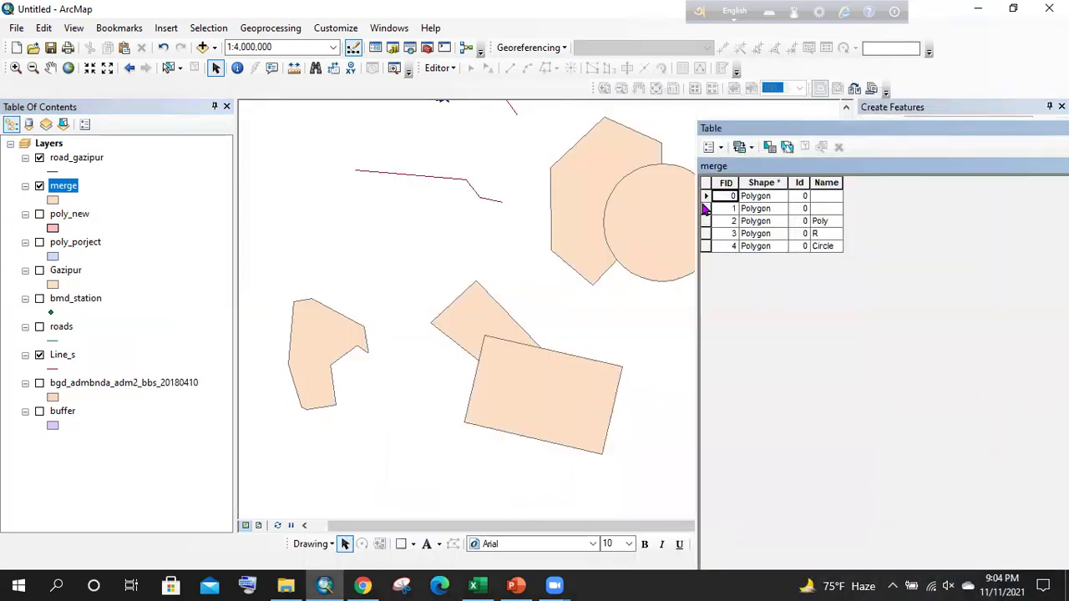
- Select the merge table records one at a time to check which polygon each record represents
{"action": "left_click", "coordinate": [705, 196]}
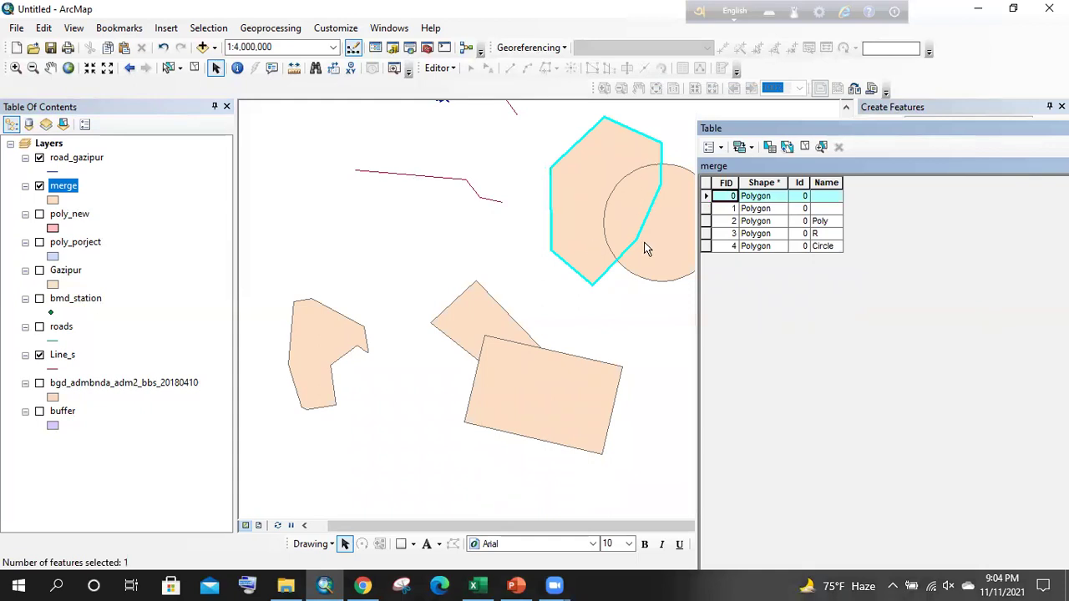
{"action": "left_click", "coordinate": [706, 209]}
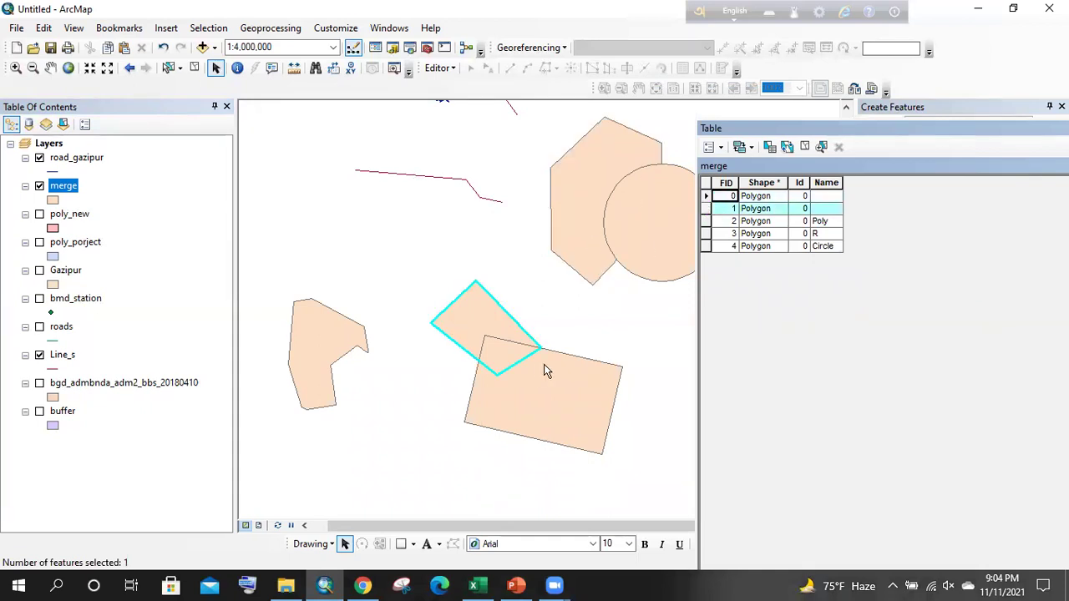
{"action": "left_click", "coordinate": [706, 221]}
{"action": "left_click", "coordinate": [705, 234]}
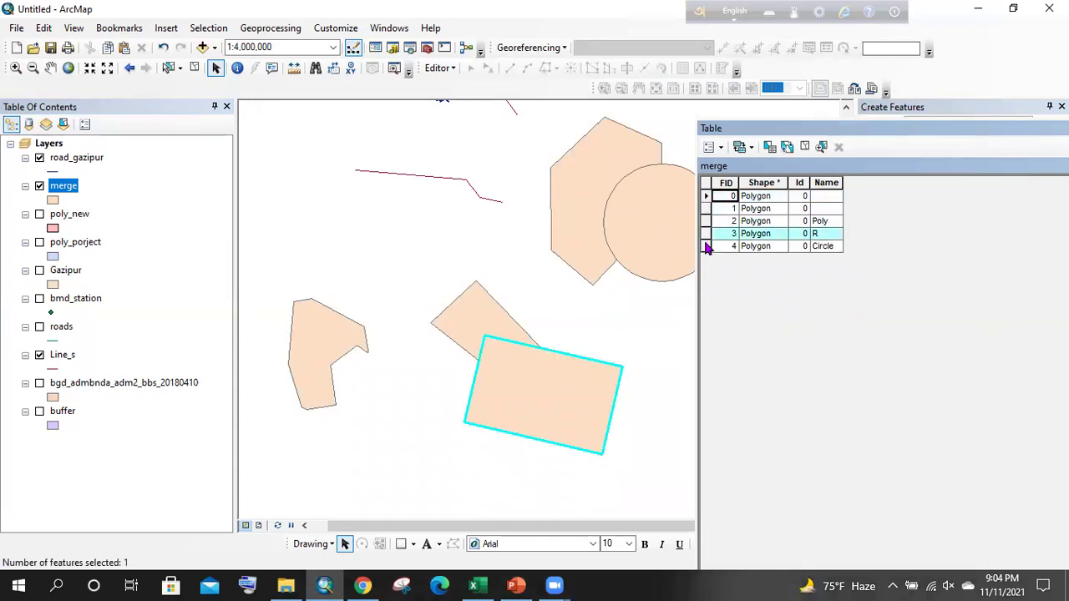
{"action": "left_click", "coordinate": [707, 221]}
{"action": "left_click", "coordinate": [707, 237]}
{"action": "left_click", "coordinate": [707, 225]}
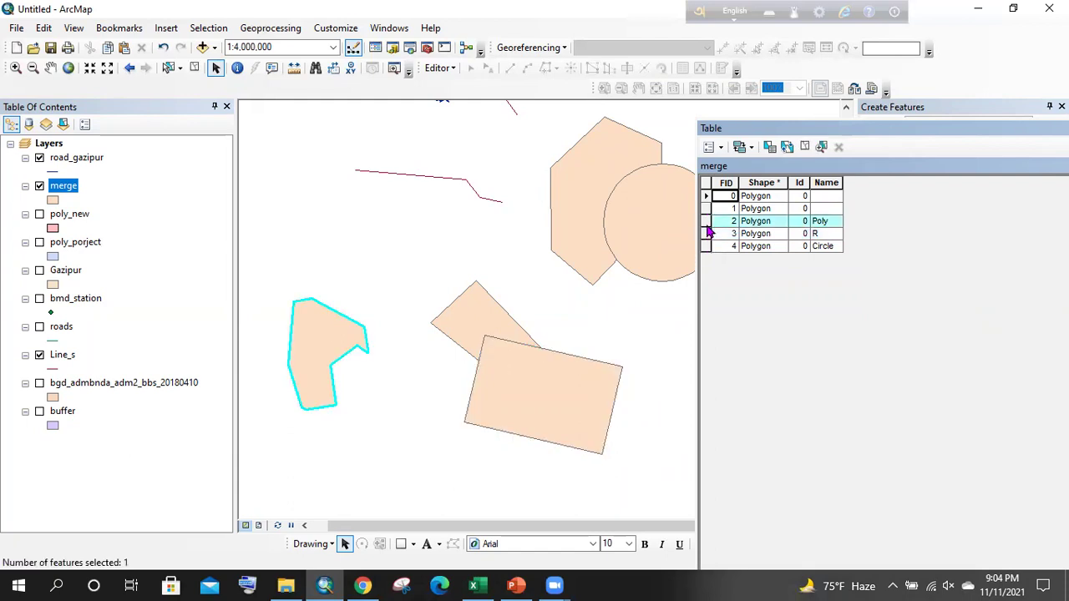
{"action": "left_click", "coordinate": [707, 196]}
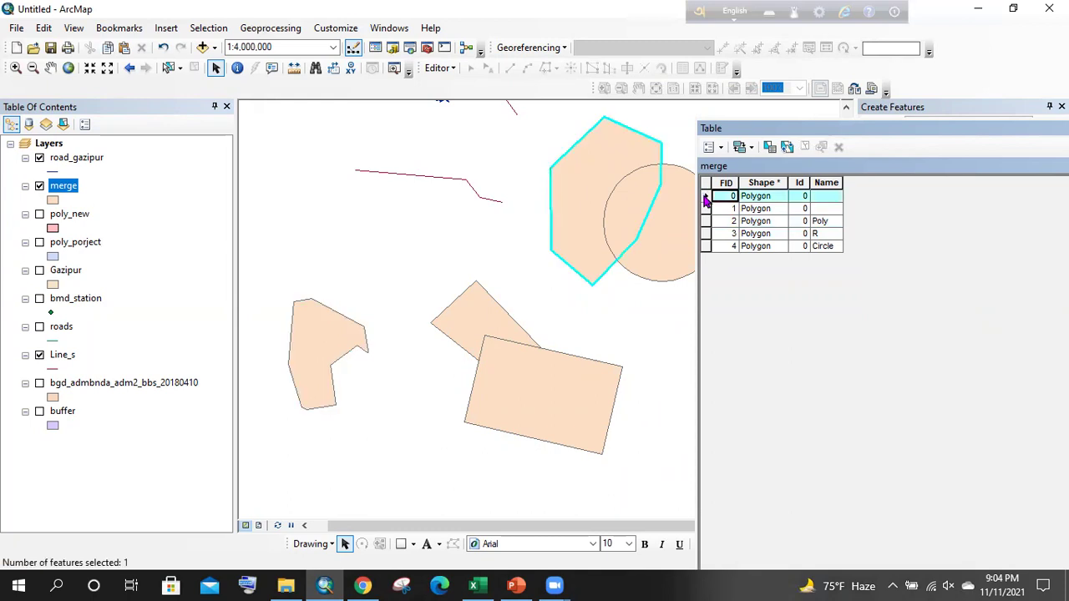
{"action": "left_click", "coordinate": [707, 209]}
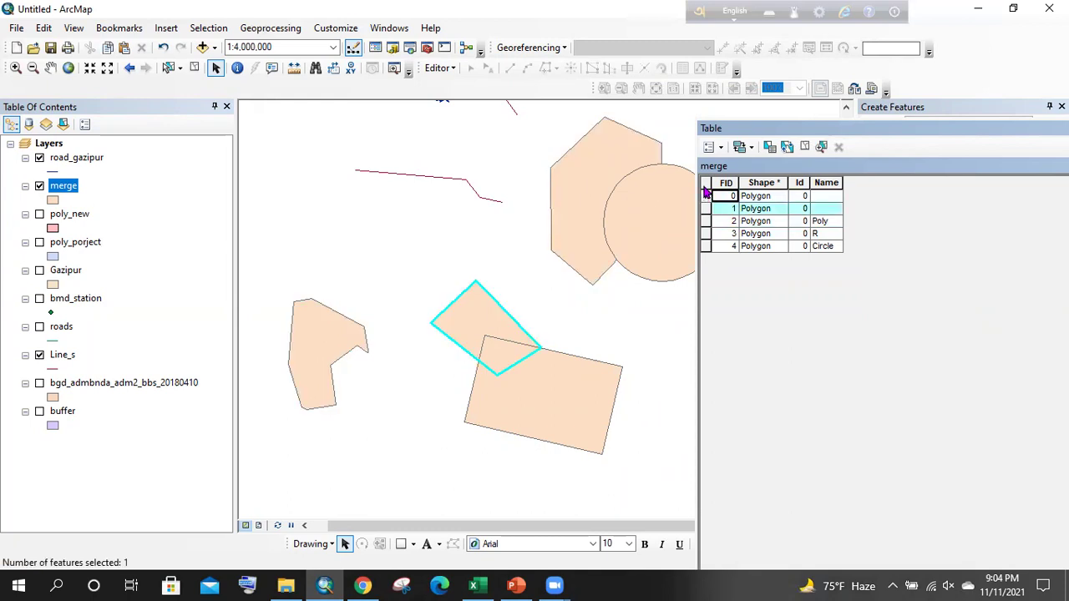
{"action": "left_click", "coordinate": [707, 208], "text": "ctrl"}
- Select the FID 0 record together with the Circle record in the merge table
{"action": "left_click", "coordinate": [706, 196]}
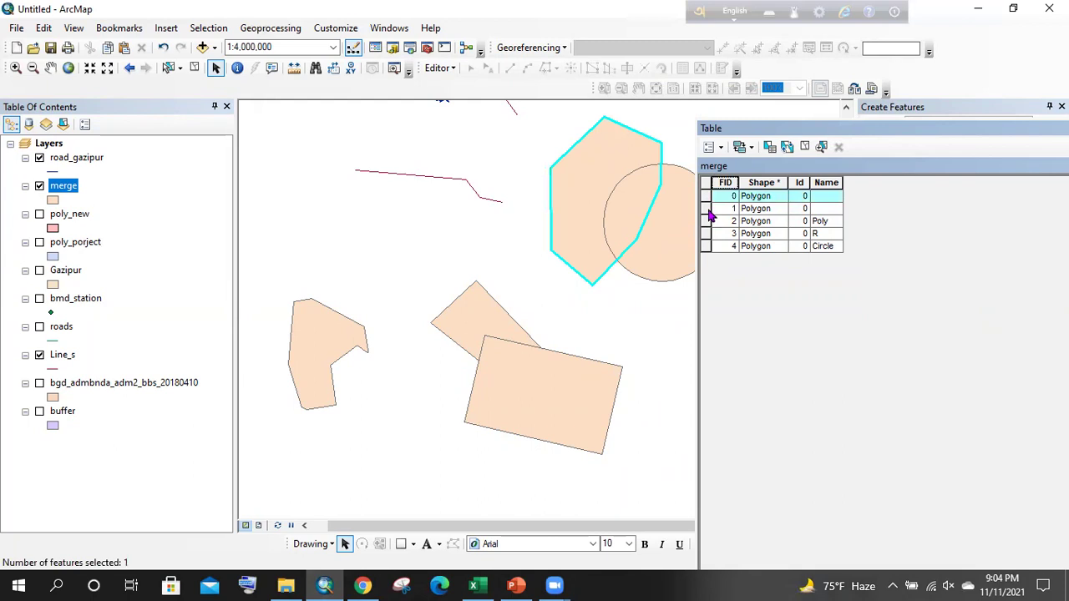
{"action": "left_click", "coordinate": [706, 209], "text": "ctrl"}
{"action": "left_click", "coordinate": [706, 209], "text": "ctrl"}
{"action": "left_click", "coordinate": [706, 220], "text": "ctrl"}
{"action": "left_click", "coordinate": [707, 220], "text": "ctrl"}
{"action": "left_click", "coordinate": [706, 234], "text": "ctrl"}
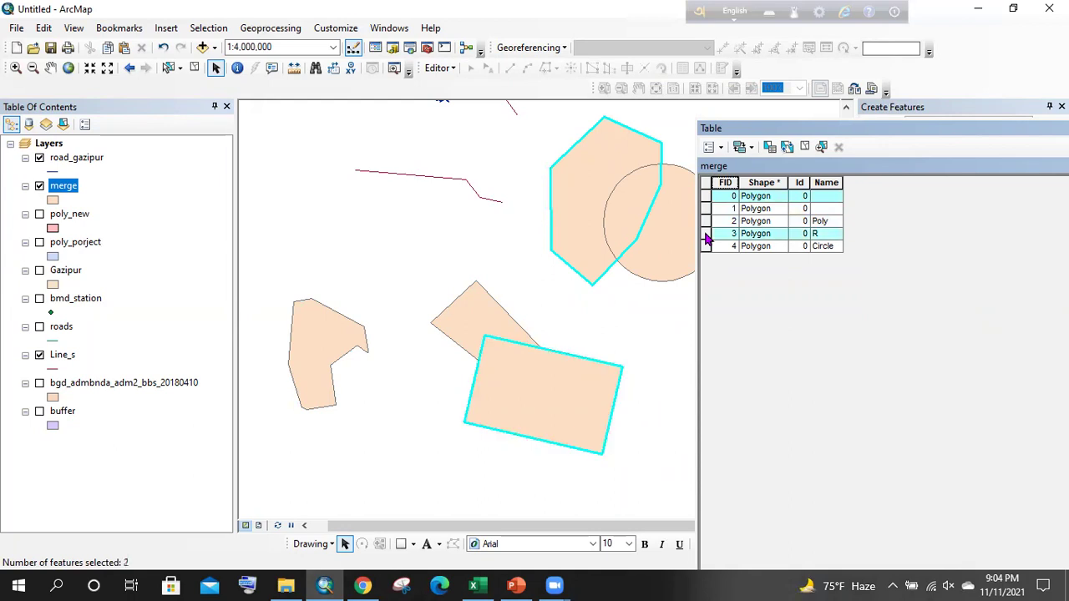
{"action": "left_click", "coordinate": [706, 233], "text": "ctrl"}
{"action": "left_click", "coordinate": [706, 246], "text": "ctrl"}
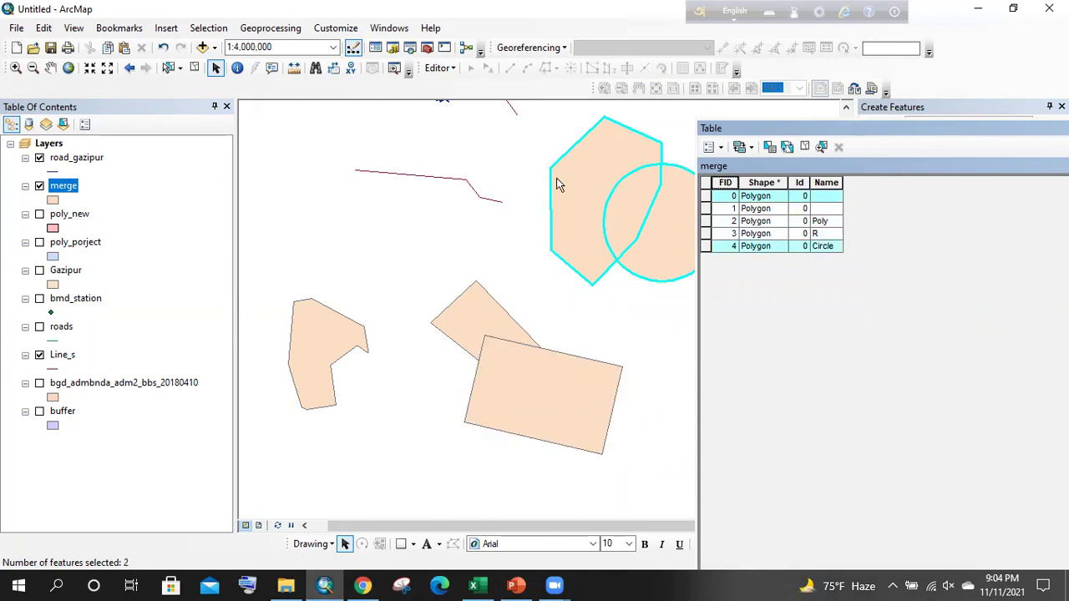
- Start an edit session on the merge layer
{"action": "left_click", "coordinate": [443, 69]}
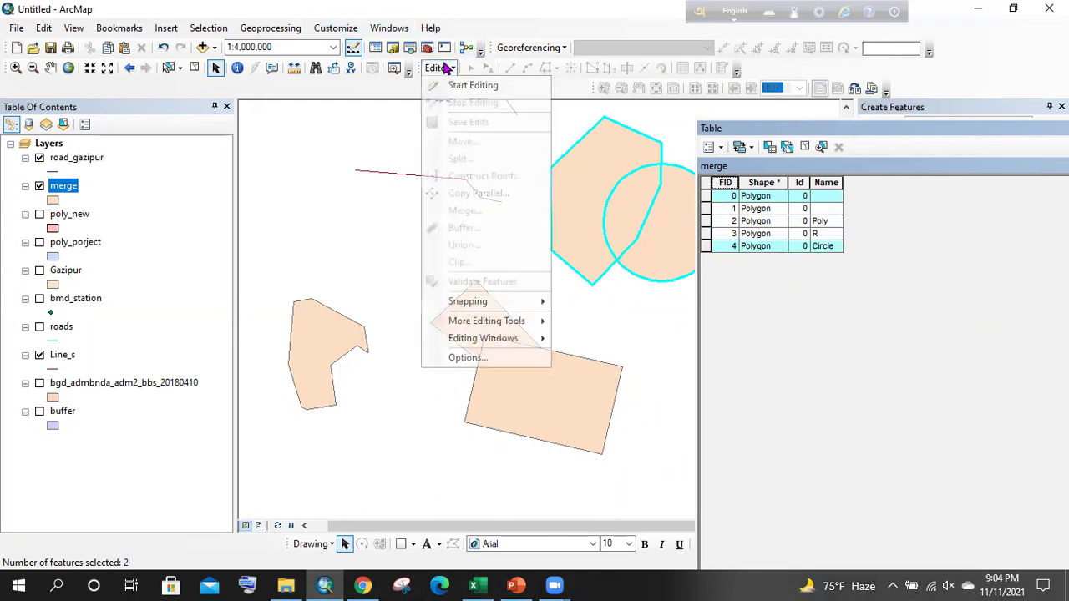
{"action": "left_click", "coordinate": [457, 84]}
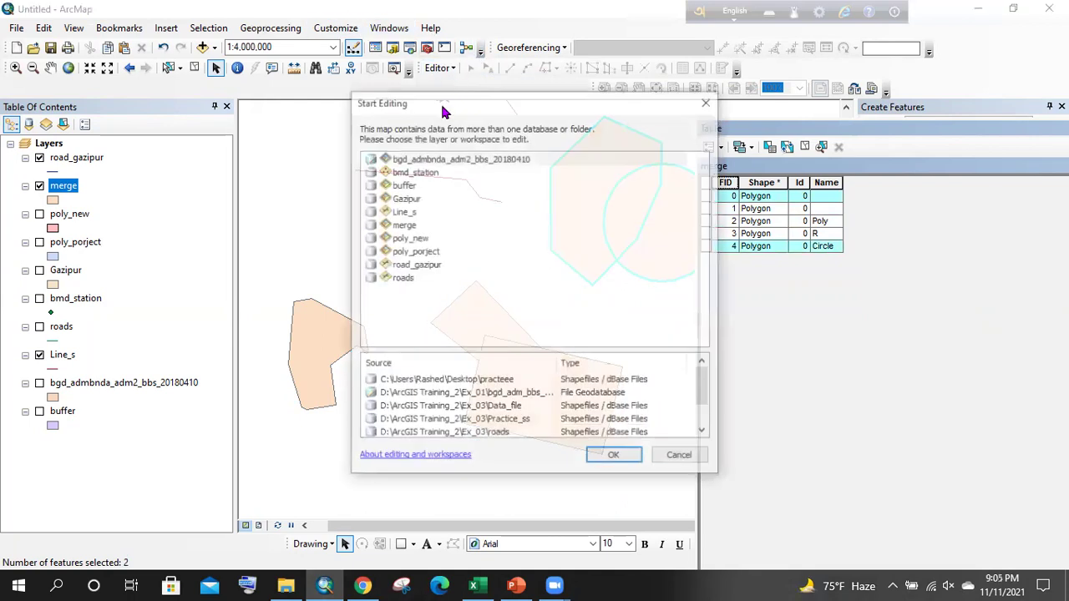
{"action": "left_click", "coordinate": [416, 225]}
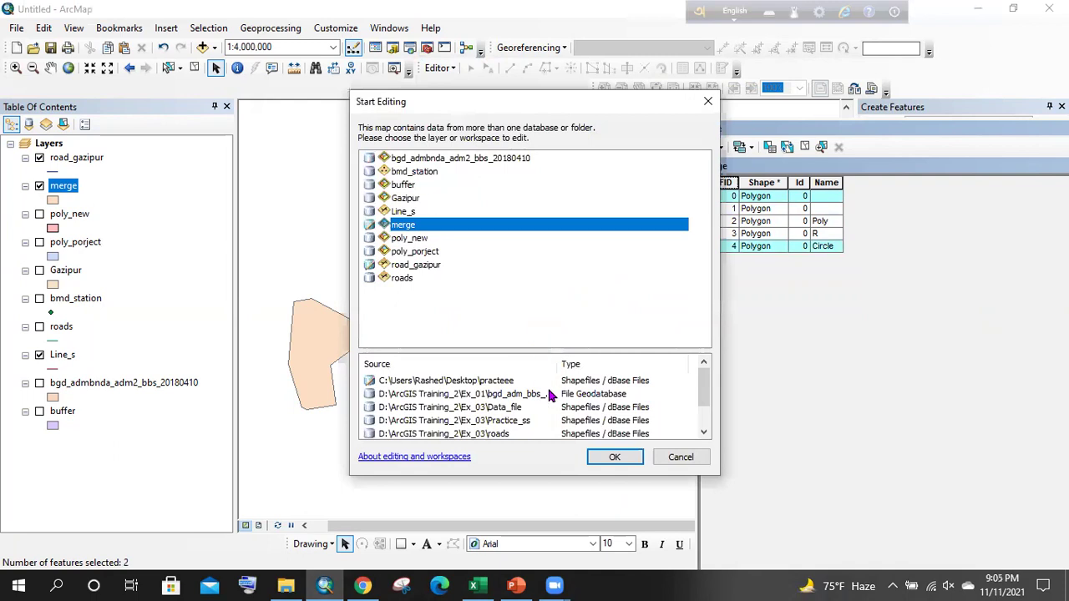
{"action": "left_click", "coordinate": [613, 455]}
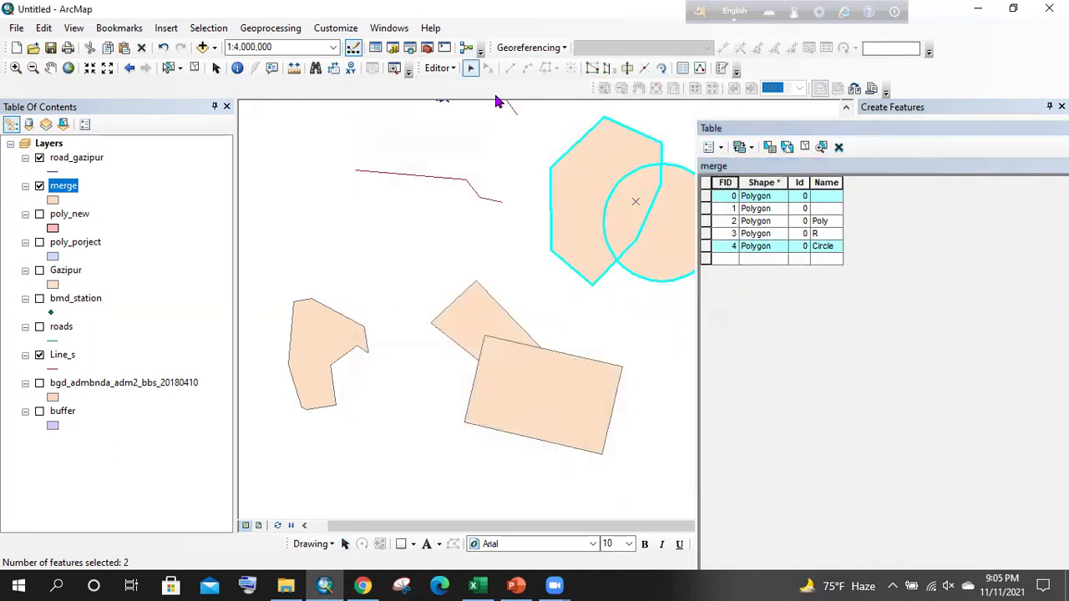
- Merge the selected FID 0 polygon and the overlapping circle into a single feature
{"action": "left_click", "coordinate": [455, 72]}
{"action": "left_click", "coordinate": [490, 212]}
{"action": "left_click", "coordinate": [401, 265]}
{"action": "left_click", "coordinate": [655, 241]}
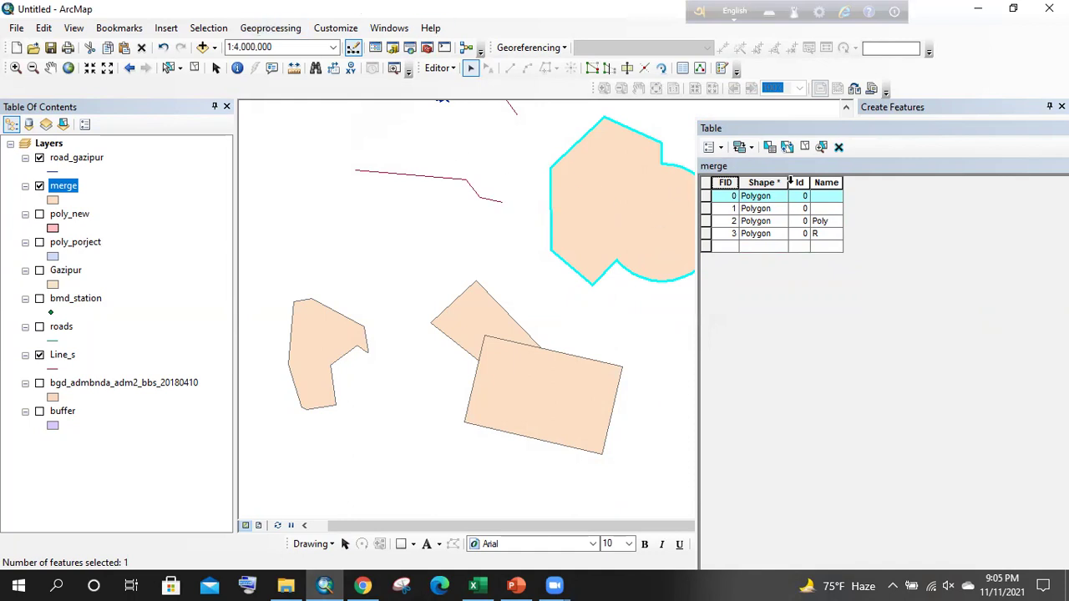
- Close the merge attribute table and stop the edit session
{"action": "left_click_drag", "start_coordinate": [811, 132], "coordinate": [426, 140]}
{"action": "left_click", "coordinate": [988, 130]}
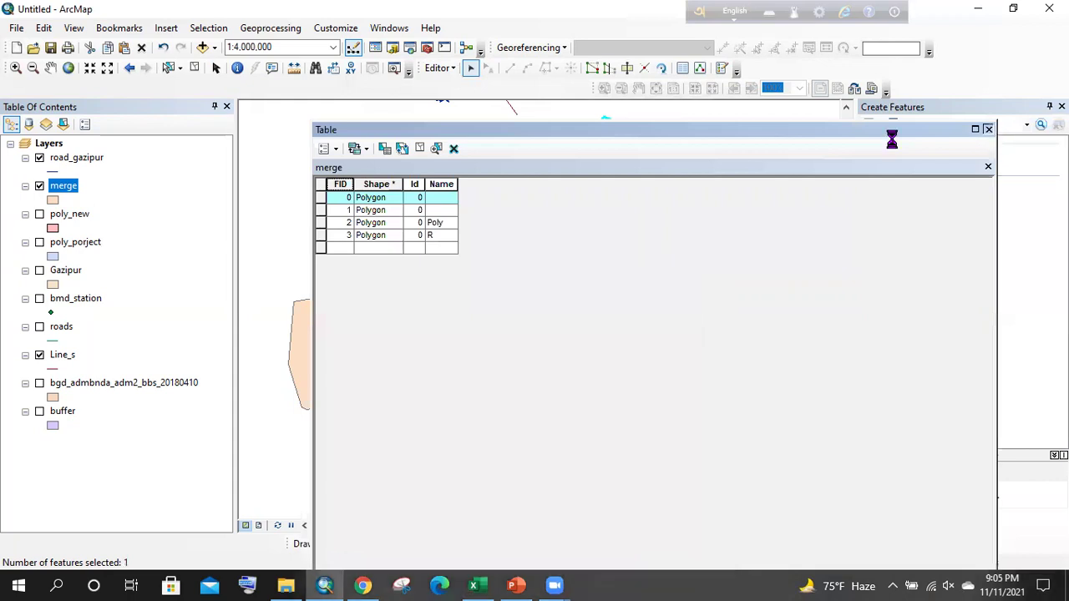
{"action": "left_click", "coordinate": [440, 68]}
{"action": "left_click", "coordinate": [440, 68]}
{"action": "left_click", "coordinate": [440, 68]}
{"action": "left_click", "coordinate": [470, 103]}
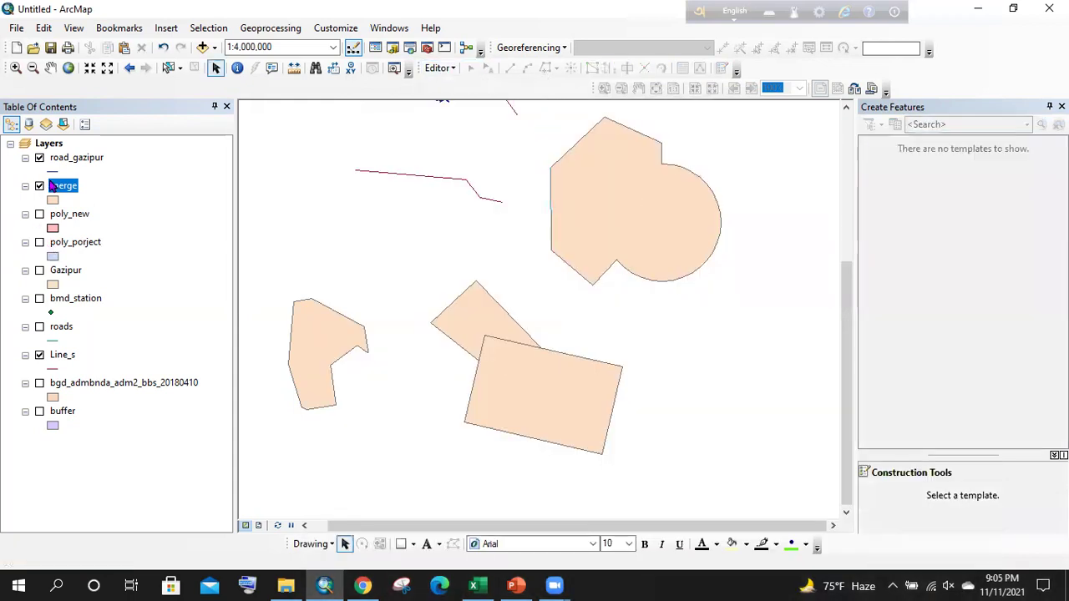
- Hide the merge layer and show poly_new and poly_porject again
{"action": "left_click", "coordinate": [39, 187]}
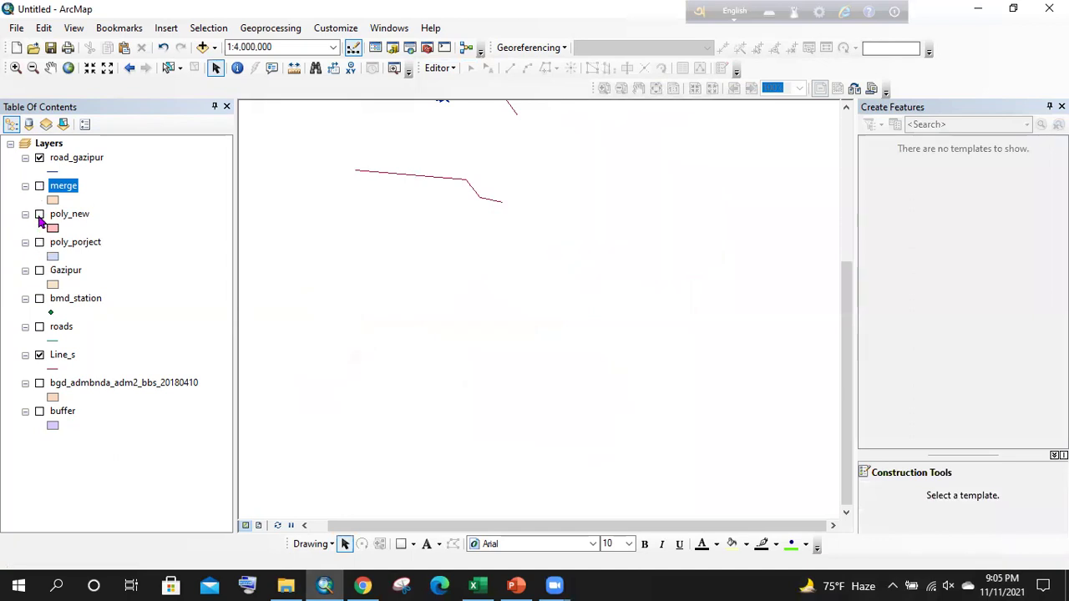
{"action": "left_click", "coordinate": [40, 215]}
{"action": "left_click", "coordinate": [39, 243]}
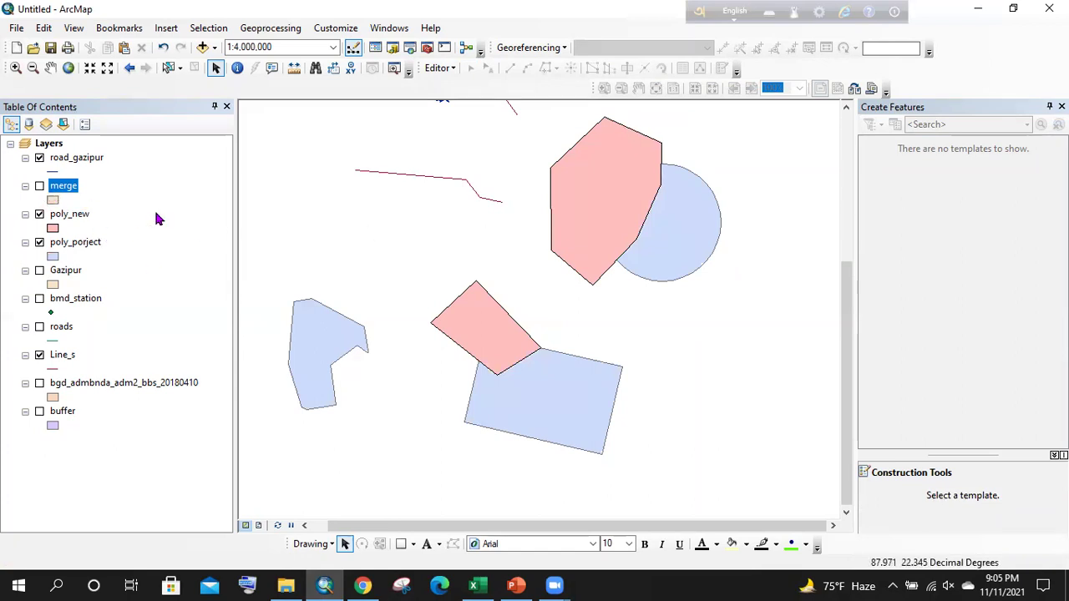
- Union the poly_new and poly_porject layers into a feature class saved as union.shp in the practeee folder
{"action": "left_click", "coordinate": [276, 33]}
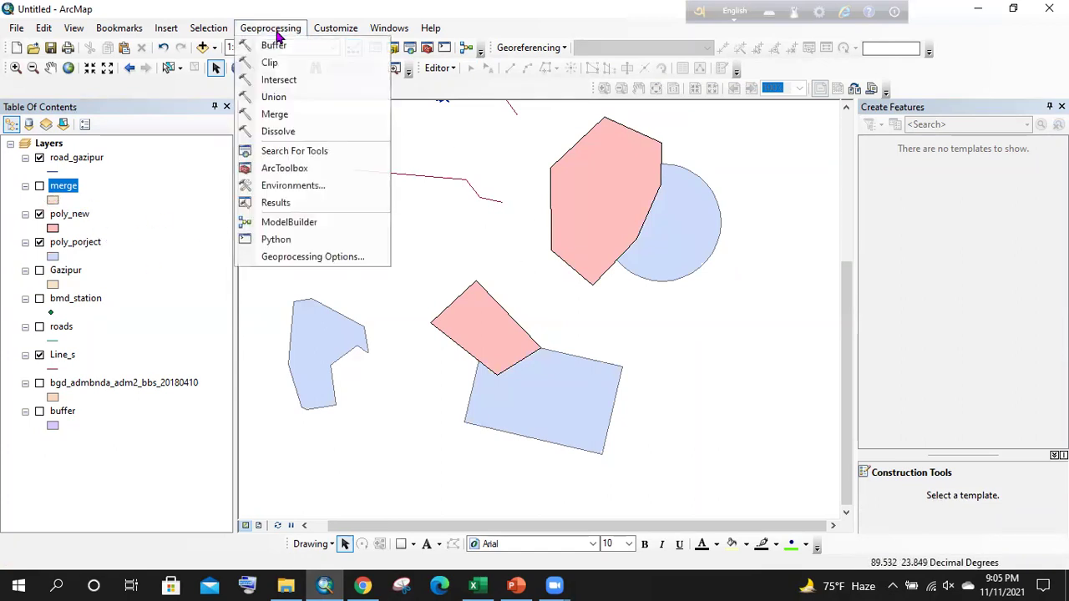
{"action": "left_click", "coordinate": [275, 97]}
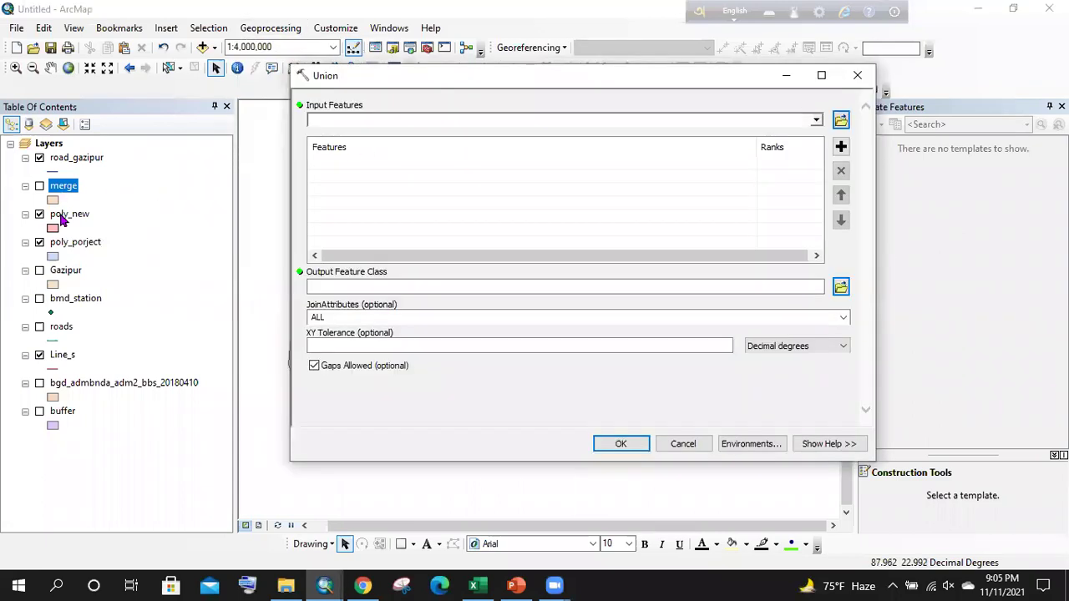
{"action": "left_click_drag", "start_coordinate": [67, 216], "coordinate": [381, 191]}
{"action": "left_click_drag", "start_coordinate": [80, 243], "coordinate": [803, 288]}
{"action": "left_click", "coordinate": [841, 286]}
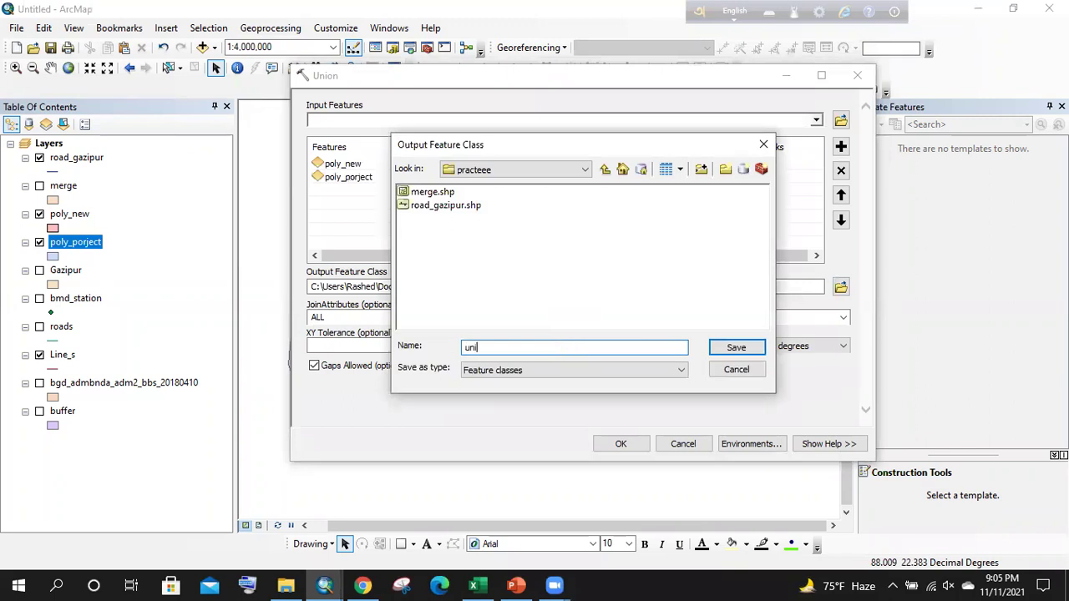
{"action": "type", "text": "union.shp"}
{"action": "key", "text": "Return"}
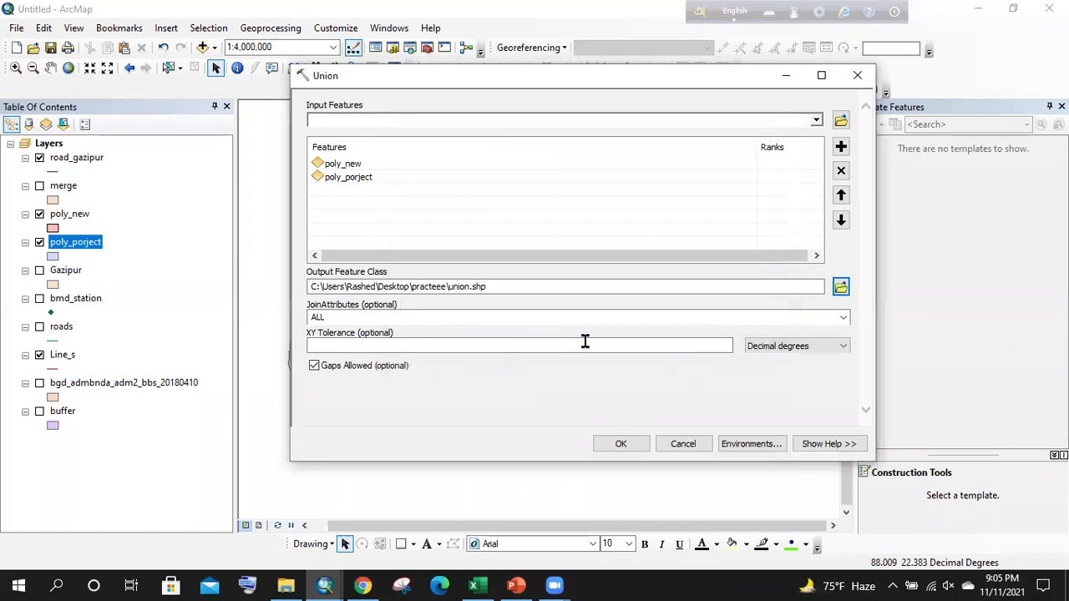
{"action": "left_click", "coordinate": [619, 443]}
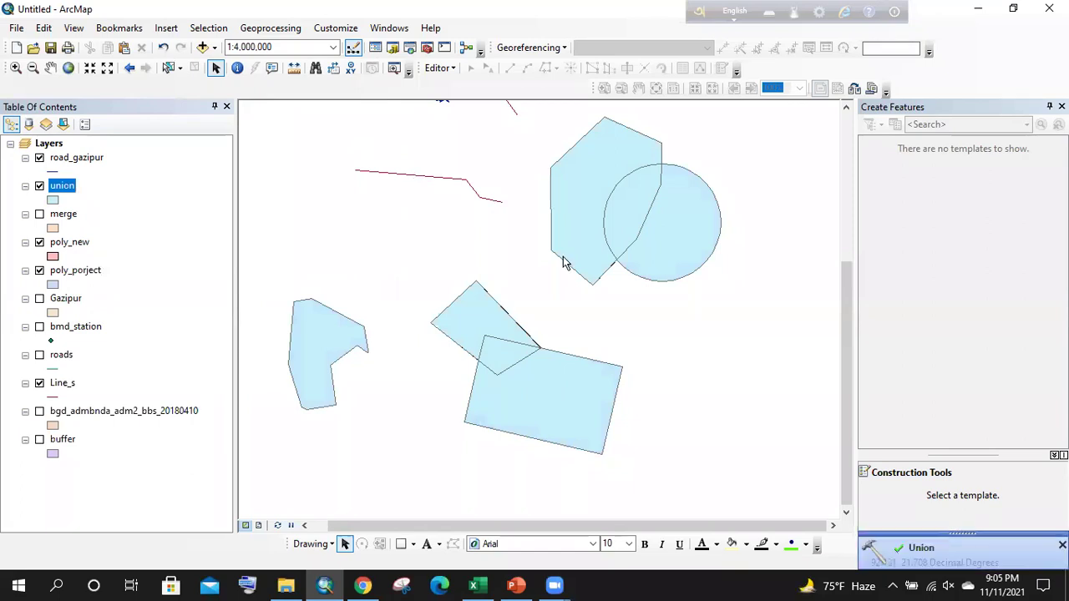
- Hide poly_new and poly_porject and open the union layer's attribute table beside the map polygons
{"action": "left_click", "coordinate": [39, 242]}
{"action": "left_click", "coordinate": [39, 270]}
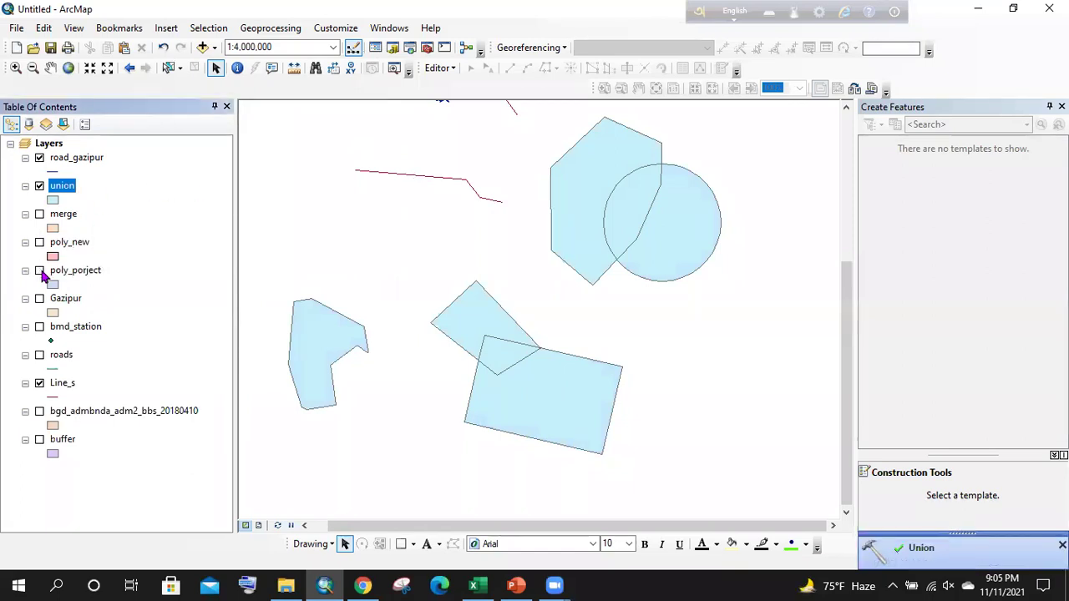
{"action": "right_click", "coordinate": [65, 190]}
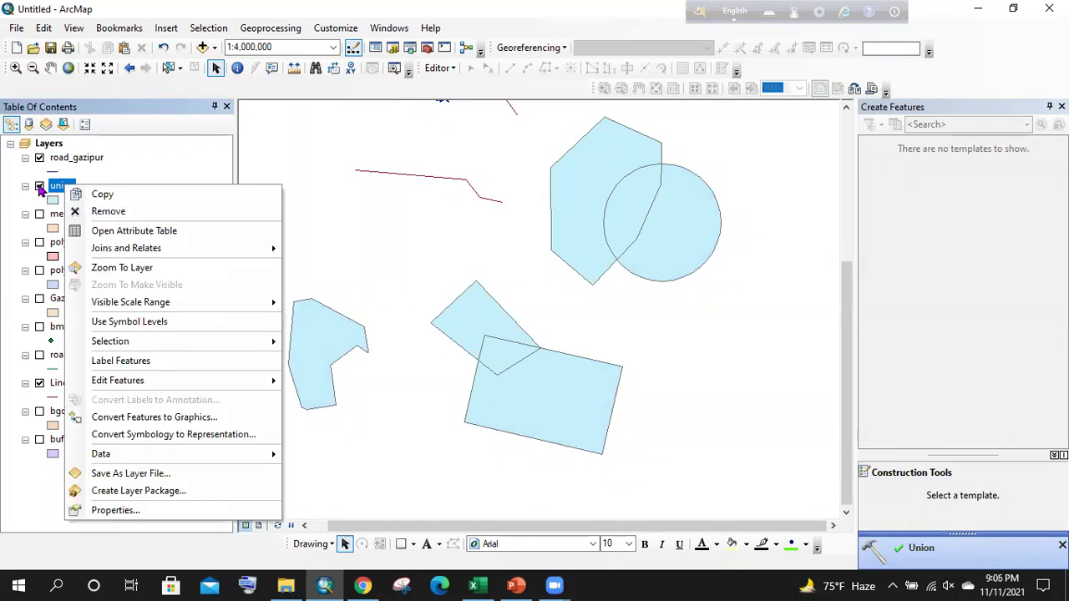
{"action": "left_click", "coordinate": [119, 236]}
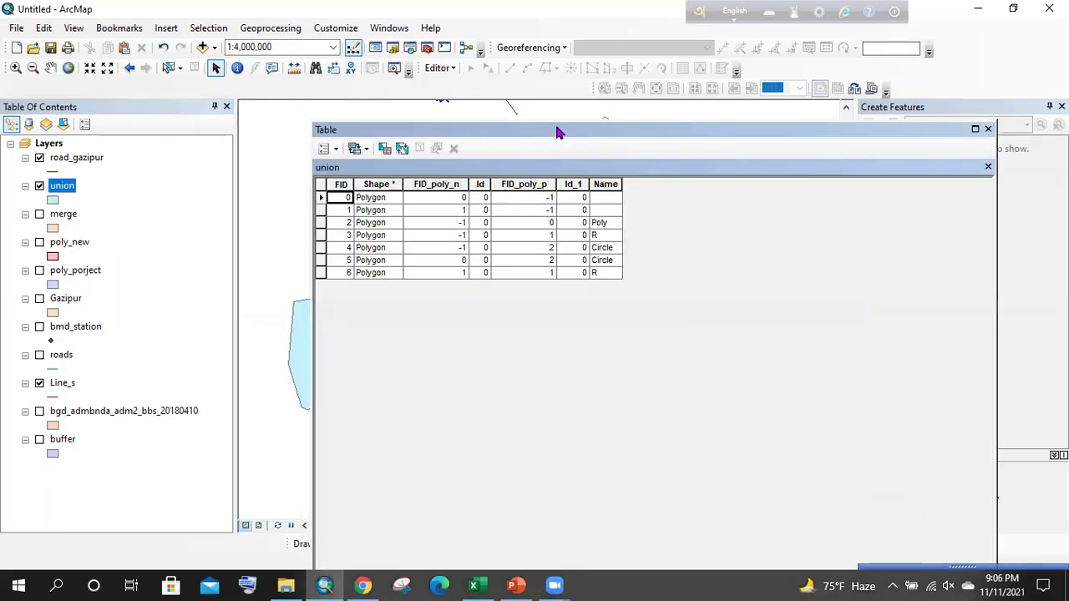
{"action": "left_click_drag", "start_coordinate": [832, 137], "coordinate": [829, 163]}
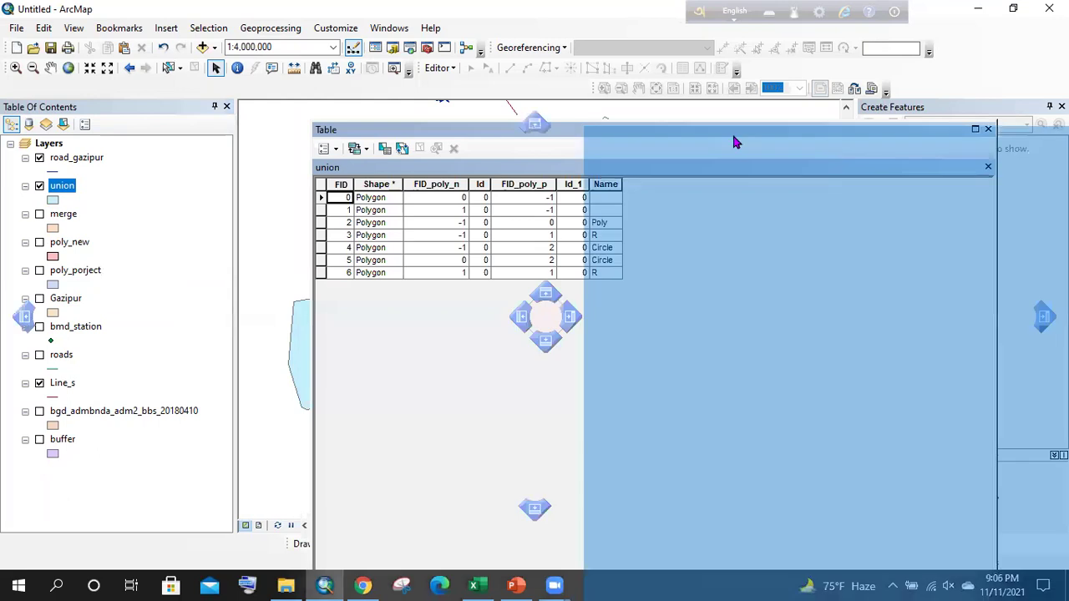
{"action": "left_click_drag", "start_coordinate": [735, 143], "coordinate": [833, 139]}
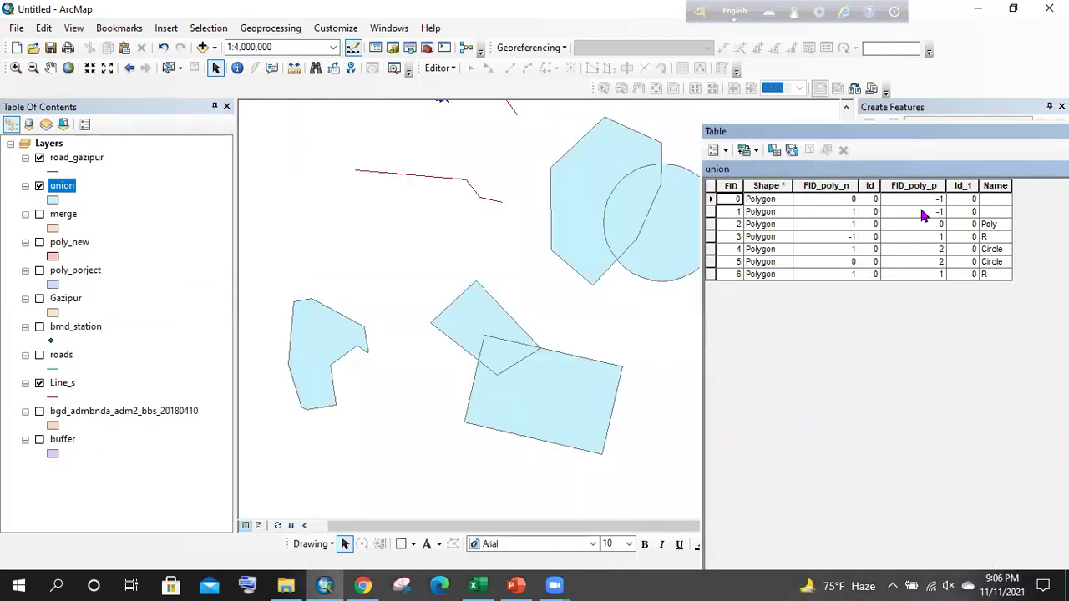
- Select the union records FID 0 through 5 one at a time to examine which polygon piece each represents
{"action": "left_click", "coordinate": [711, 199]}
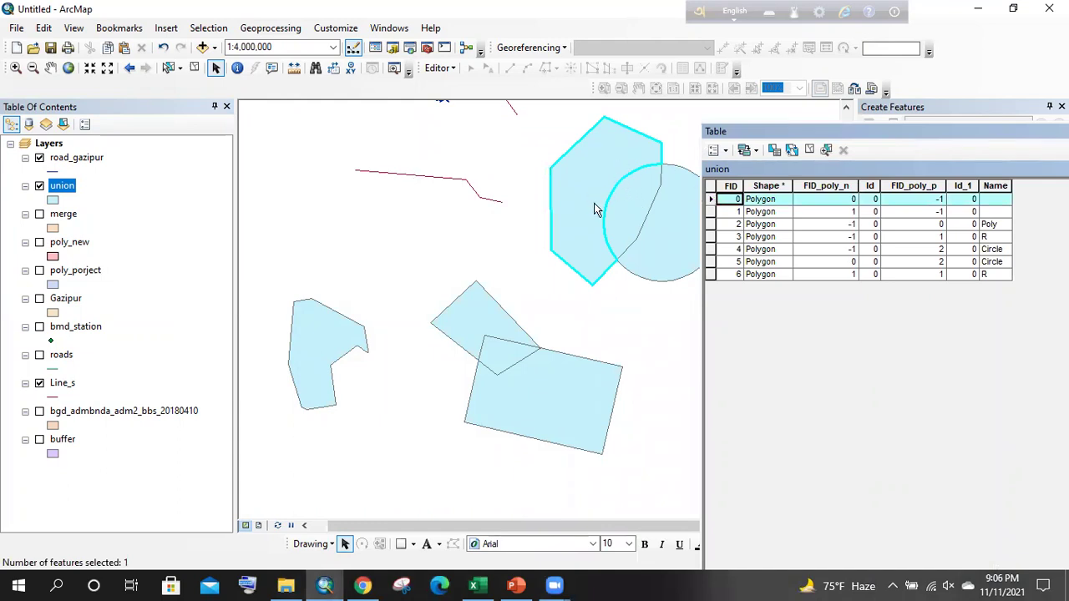
{"action": "left_click", "coordinate": [709, 212]}
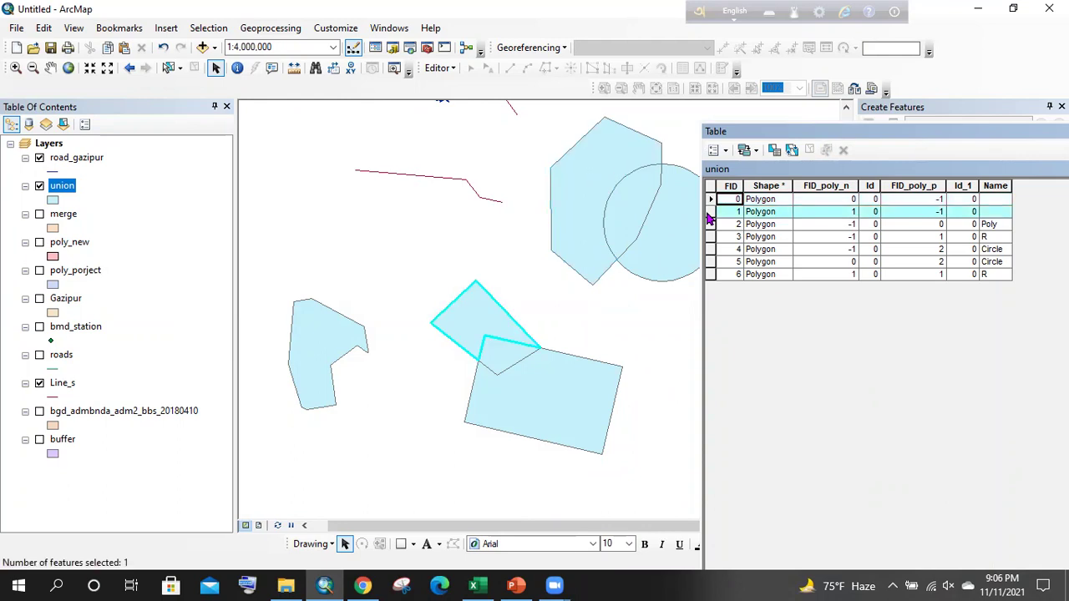
{"action": "left_click", "coordinate": [709, 227]}
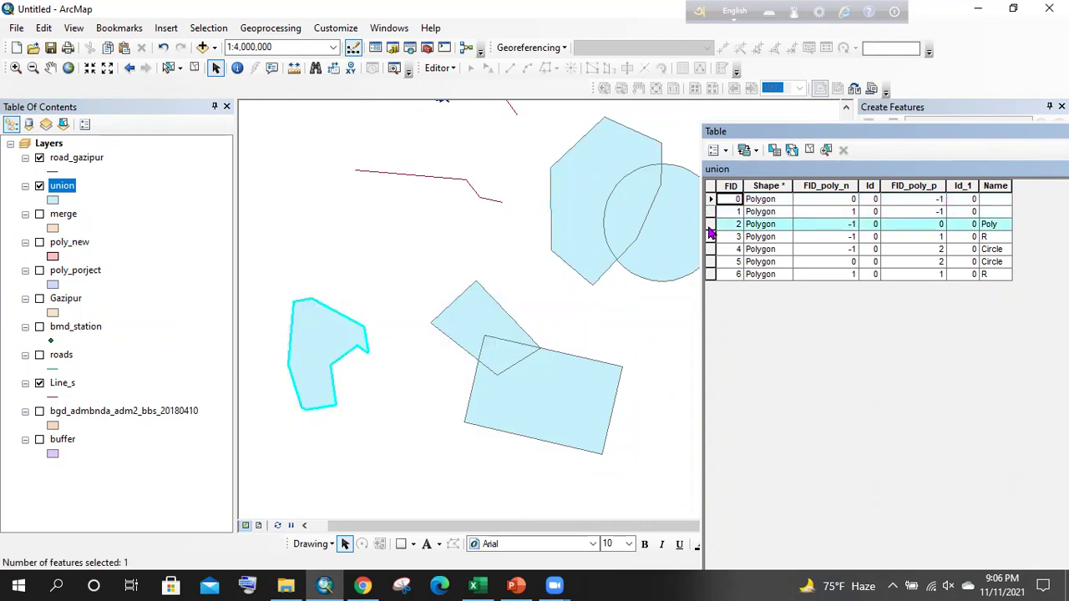
{"action": "left_click", "coordinate": [709, 237]}
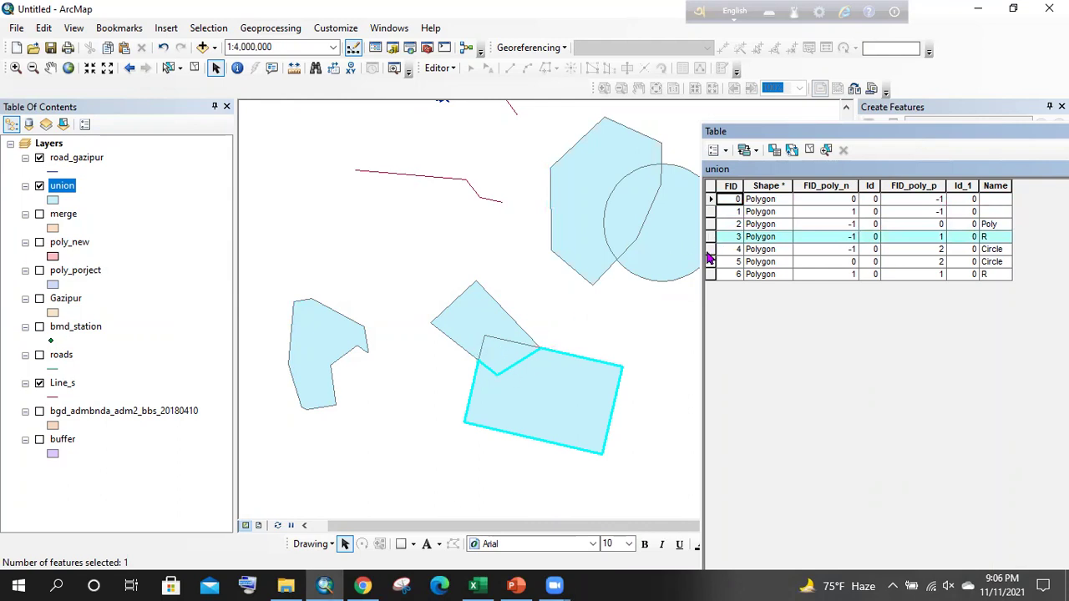
{"action": "left_click", "coordinate": [709, 250]}
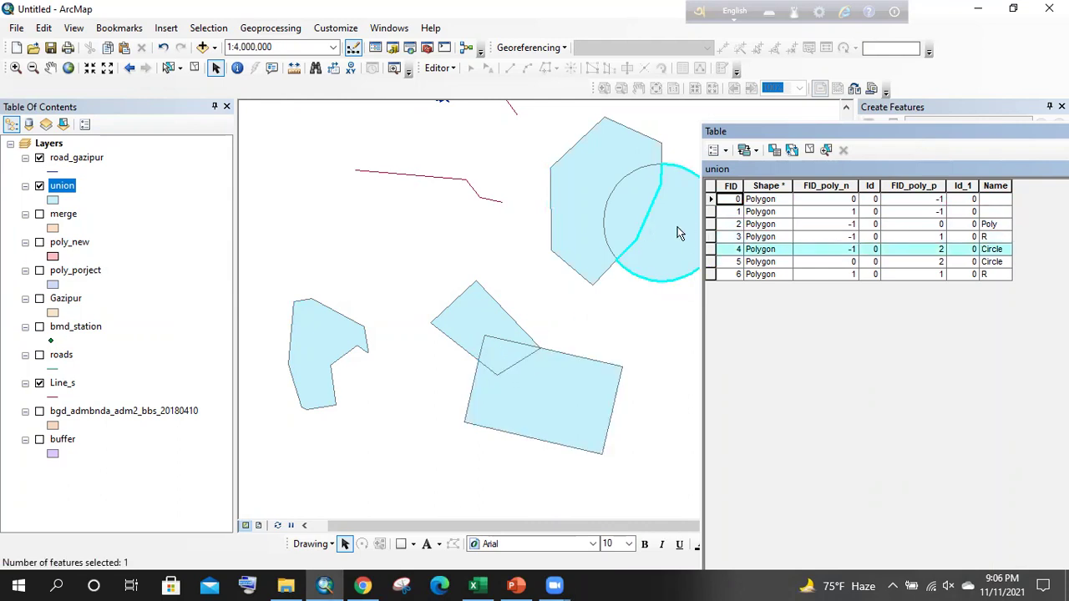
{"action": "left_click", "coordinate": [709, 261]}
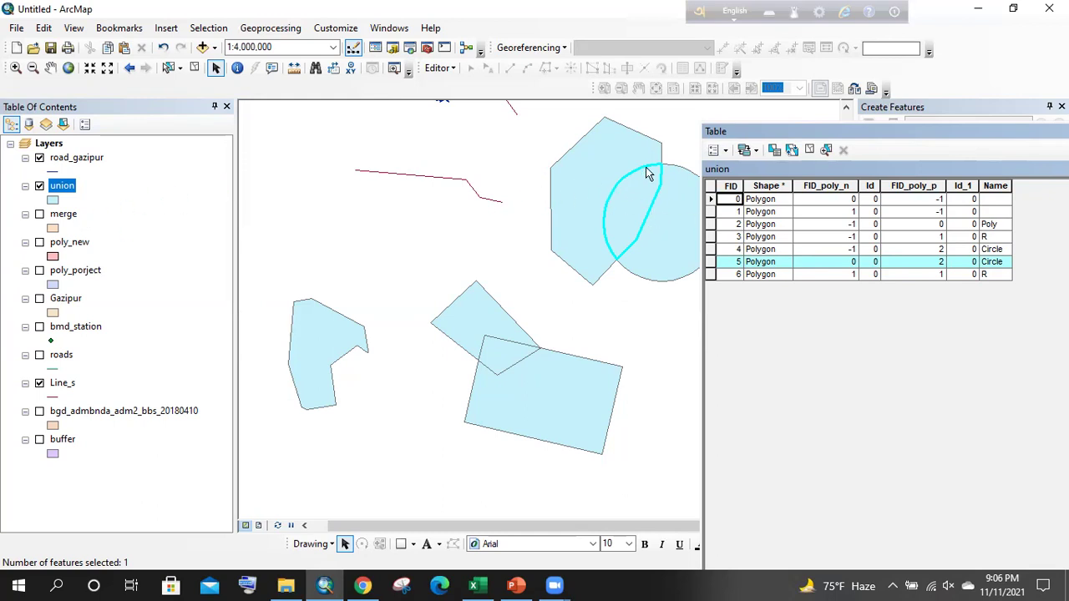
- Undock and narrow the union attribute table, and close it to clear the map view
{"action": "left_click_drag", "start_coordinate": [610, 138], "coordinate": [927, 100]}
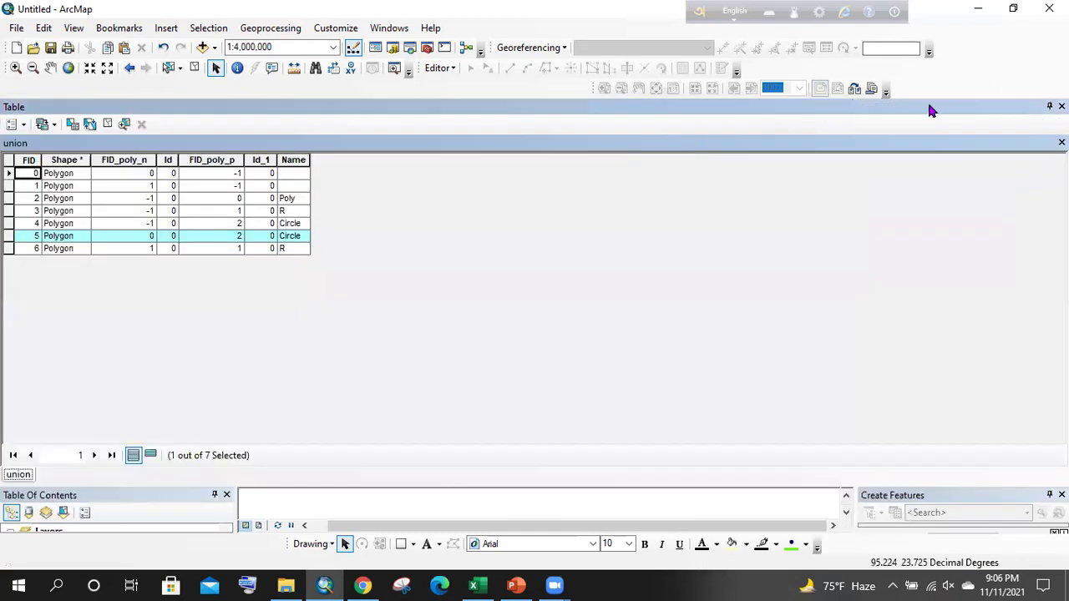
{"action": "double_click", "coordinate": [706, 109]}
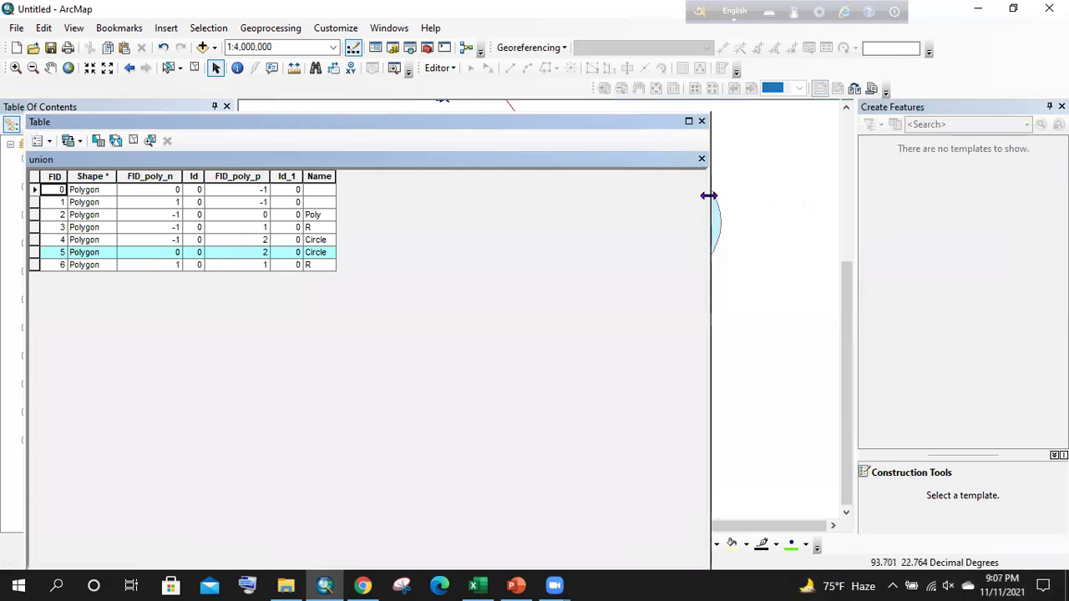
{"action": "left_click_drag", "start_coordinate": [709, 195], "coordinate": [583, 195]}
{"action": "left_click_drag", "start_coordinate": [313, 123], "coordinate": [852, 155]}
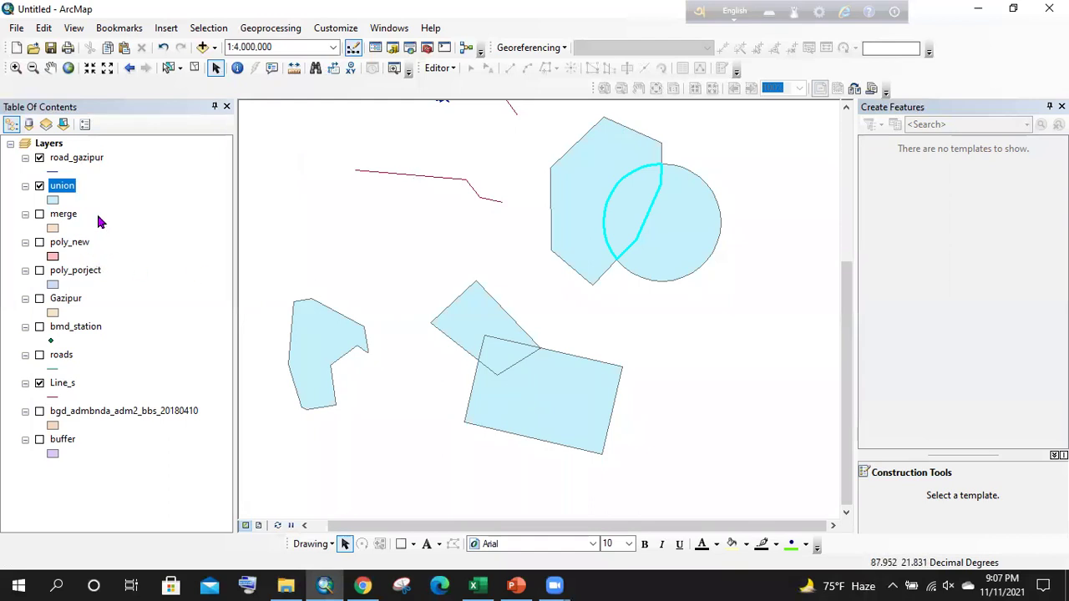
{"action": "right_click", "coordinate": [87, 162]}
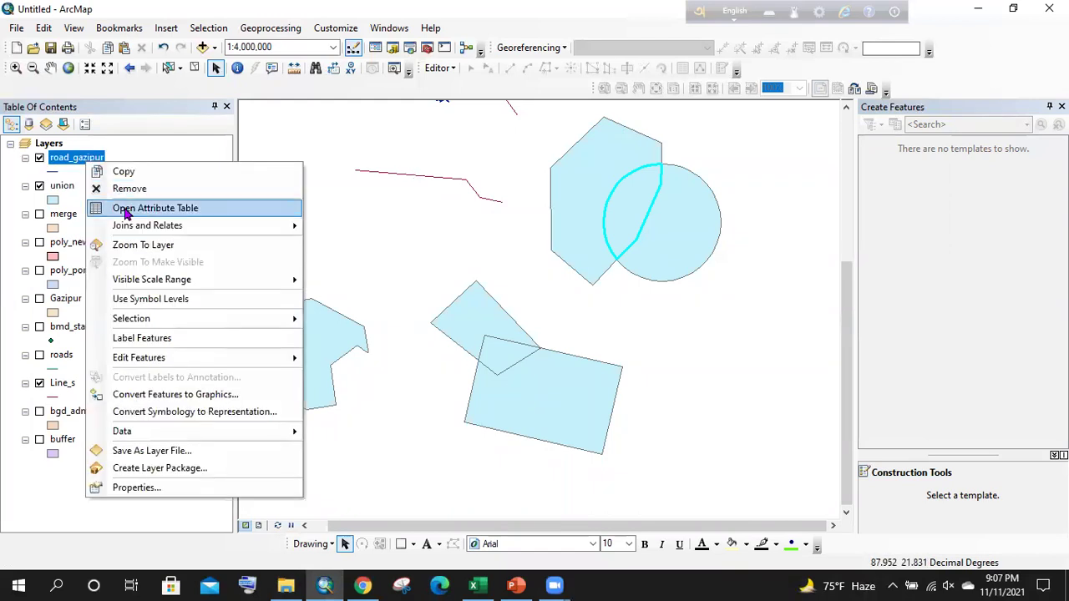
{"action": "left_click", "coordinate": [119, 209]}
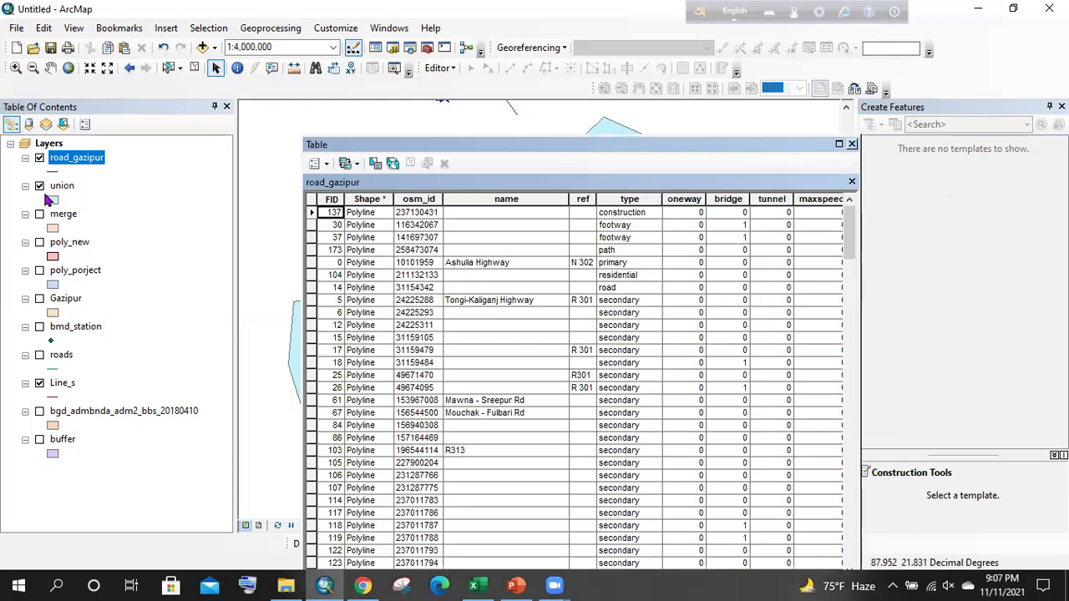
{"action": "left_click", "coordinate": [852, 145]}
- Hide the union layer and zoom the map to the extent of road_gazipur
{"action": "left_click", "coordinate": [39, 185]}
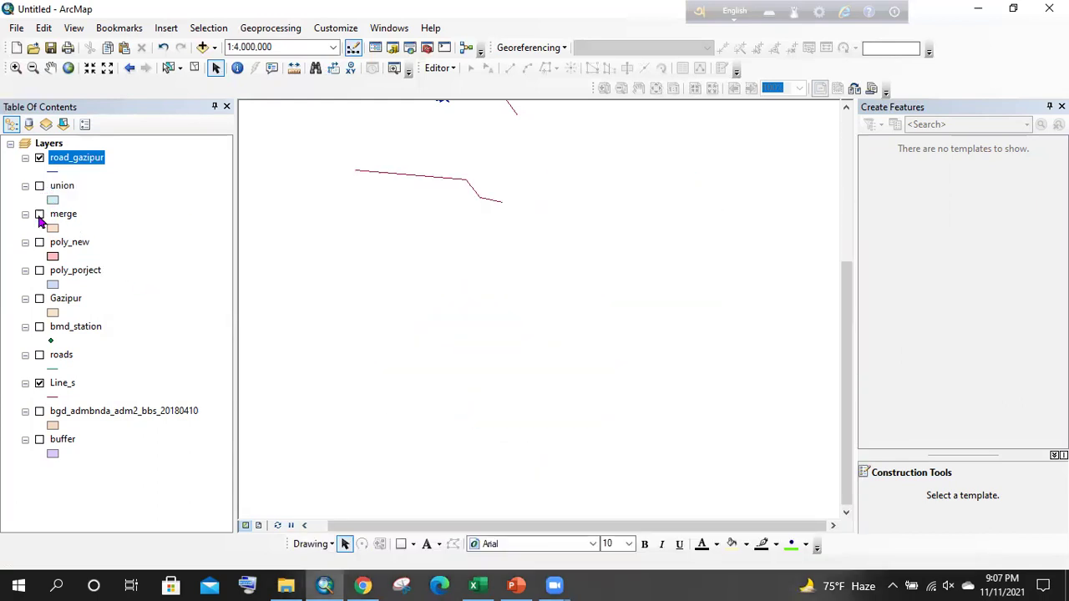
{"action": "right_click", "coordinate": [73, 159]}
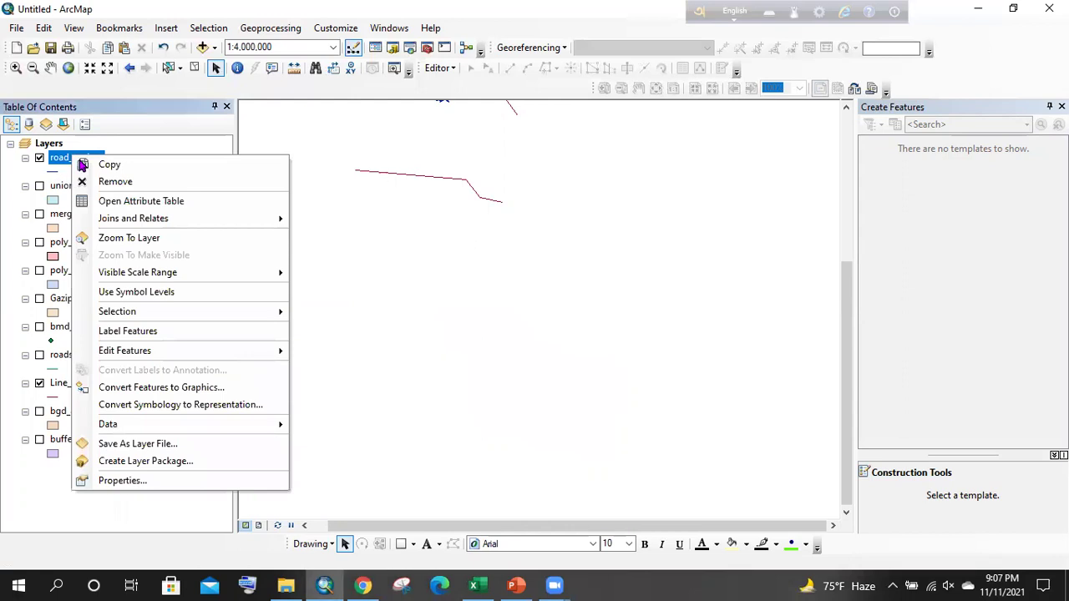
{"action": "left_click", "coordinate": [153, 239]}
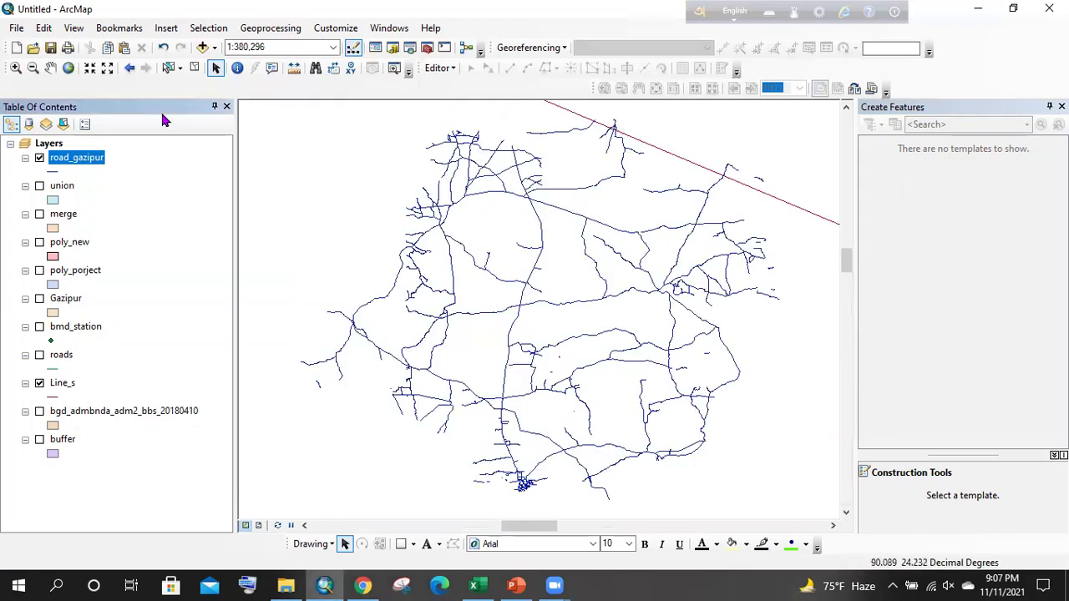
- Open the road_gazipur attribute table and look through the road records and their type values
{"action": "right_click", "coordinate": [96, 163]}
{"action": "left_click", "coordinate": [171, 206]}
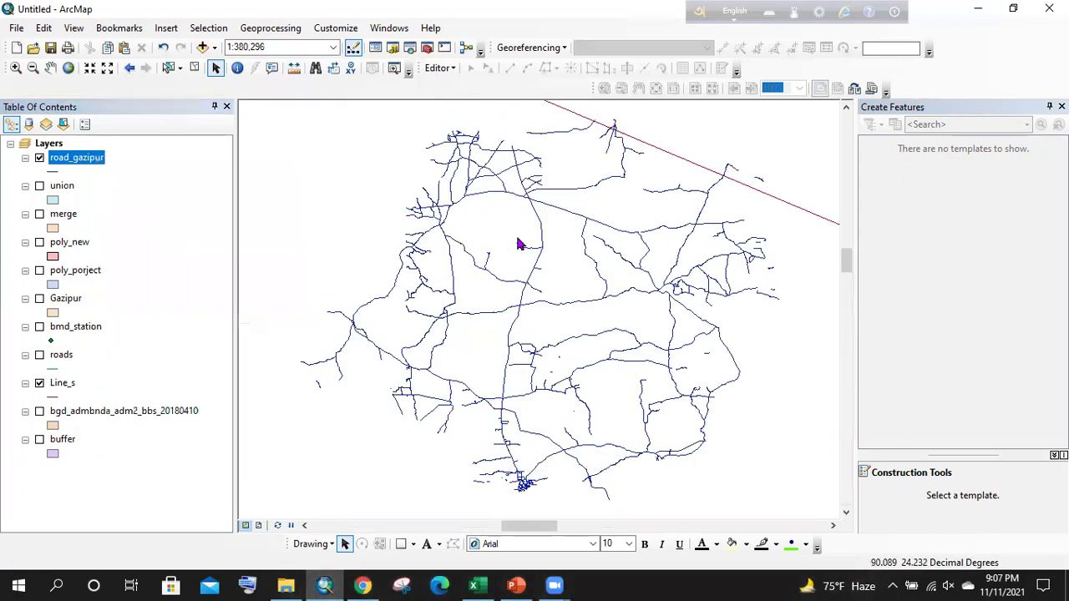
{"action": "left_click_drag", "start_coordinate": [528, 145], "coordinate": [432, 45]}
{"action": "left_click_drag", "start_coordinate": [447, 478], "coordinate": [456, 479]}
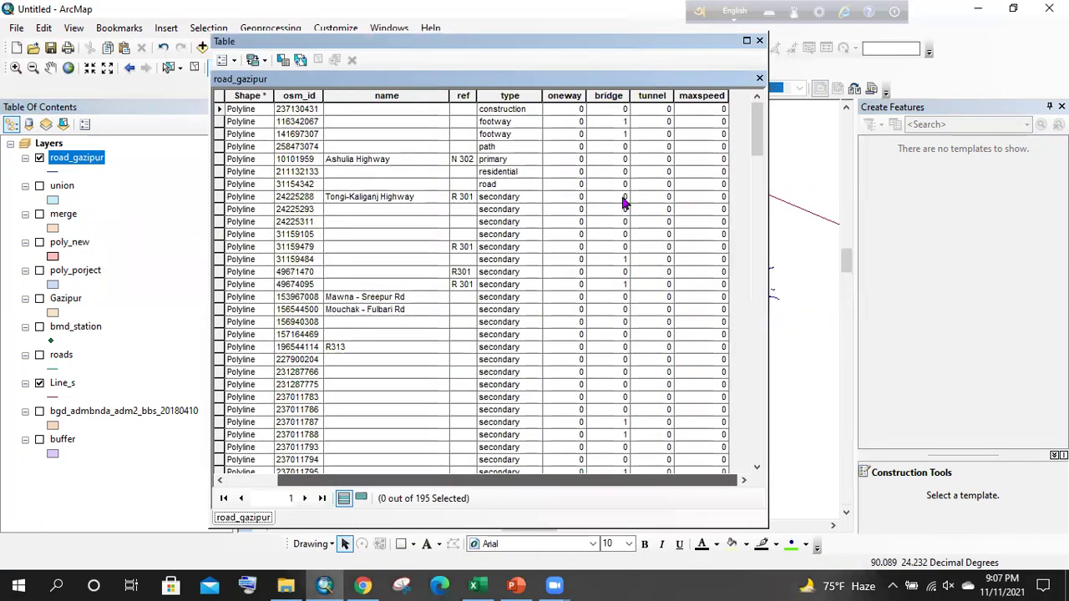
{"action": "scroll", "coordinate": [377, 248], "scroll_direction": "down", "scroll_amount": 10}
{"action": "scroll", "coordinate": [465, 220], "scroll_direction": "up", "scroll_amount": 10}
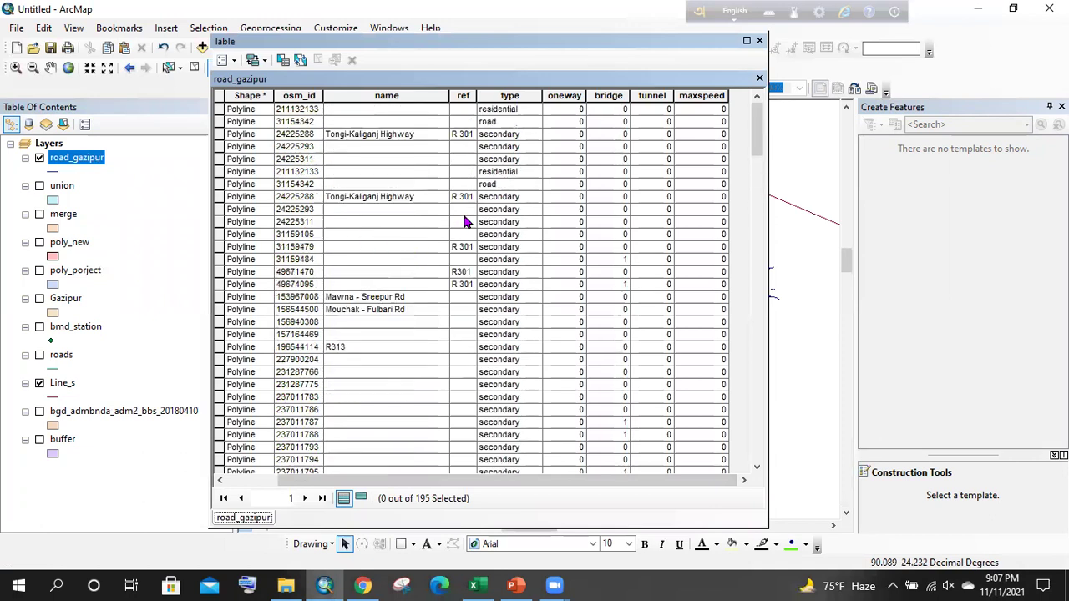
{"action": "scroll", "coordinate": [415, 292], "scroll_direction": "down", "scroll_amount": 16}
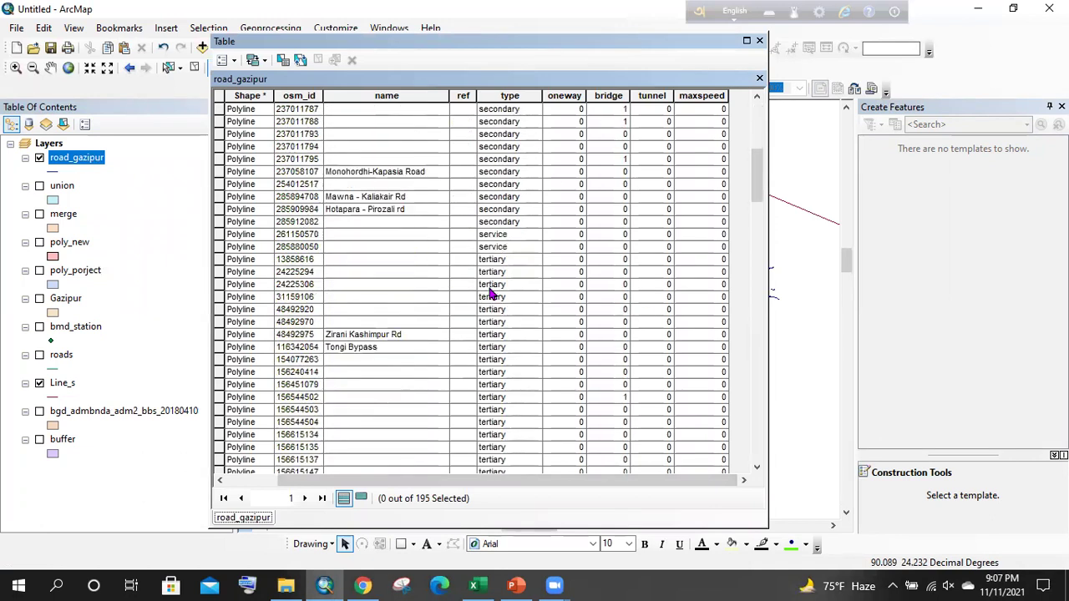
- Close the road_gazipur attribute table and start a Dissolve with road_gazipur as the input features
{"action": "scroll", "coordinate": [465, 258], "scroll_direction": "up", "scroll_amount": 8}
{"action": "left_click", "coordinate": [760, 40]}
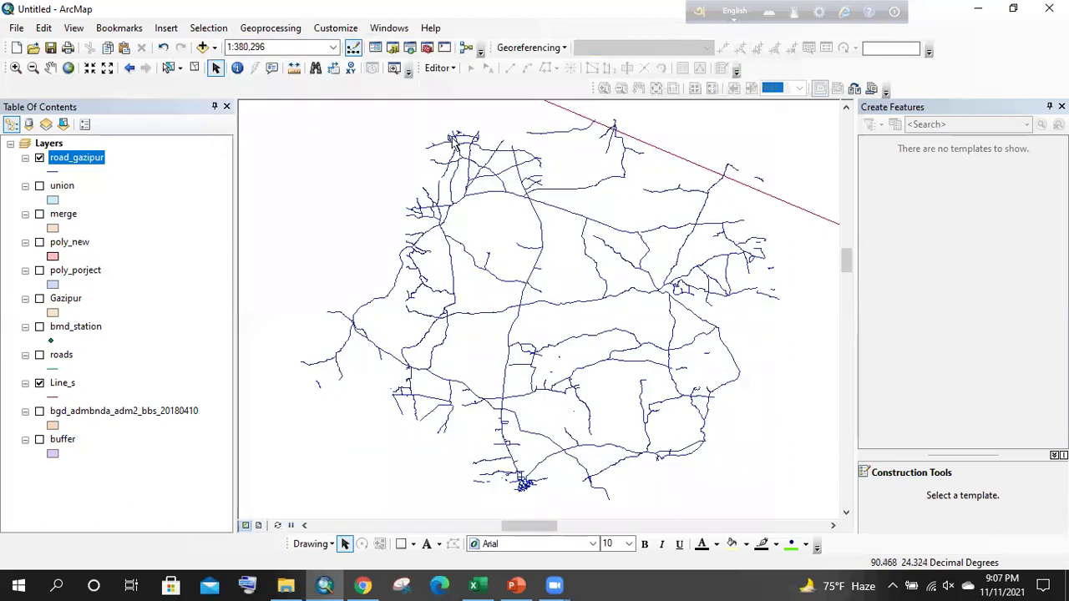
{"action": "left_click", "coordinate": [268, 31]}
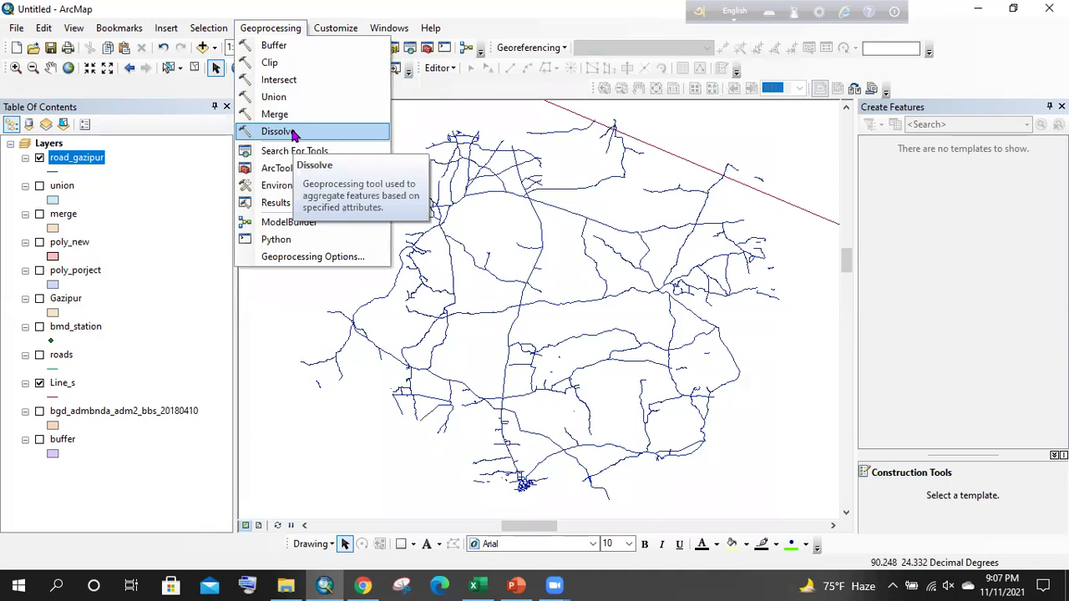
{"action": "left_click", "coordinate": [389, 28]}
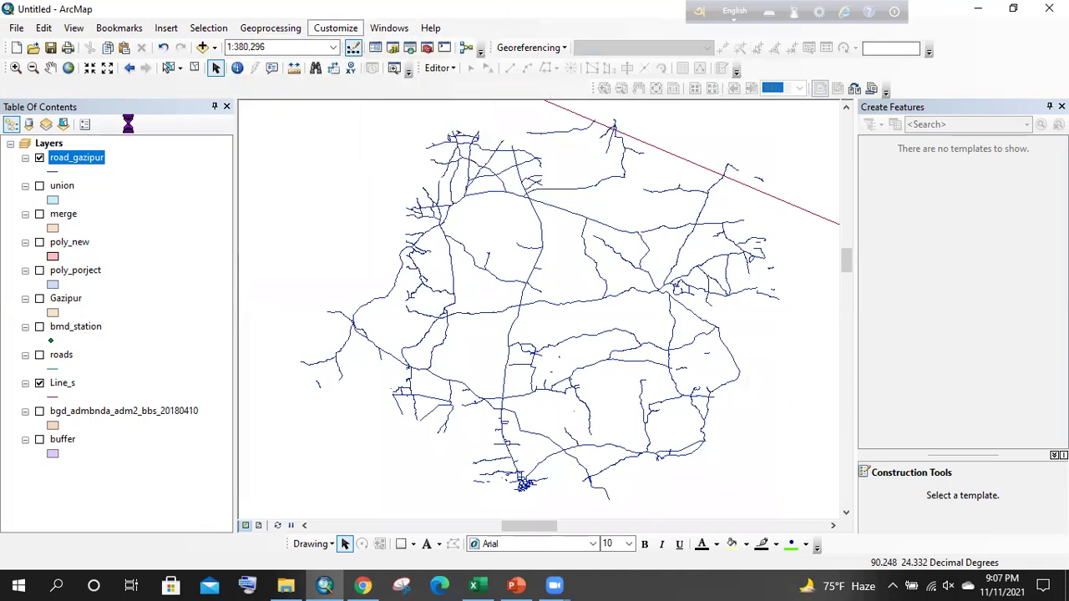
{"action": "left_click", "coordinate": [274, 30]}
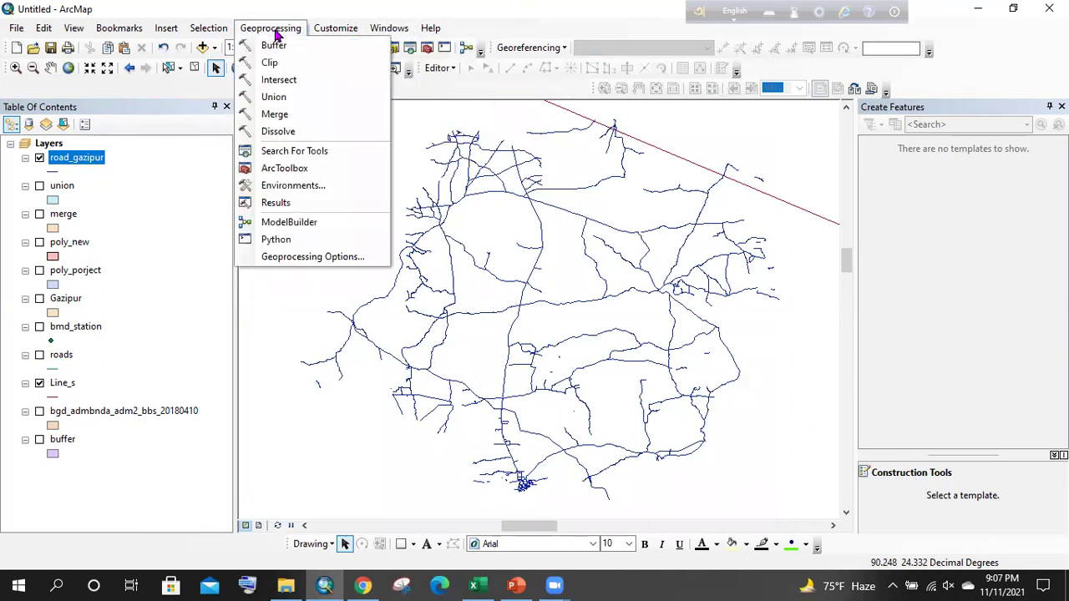
{"action": "left_click", "coordinate": [278, 131]}
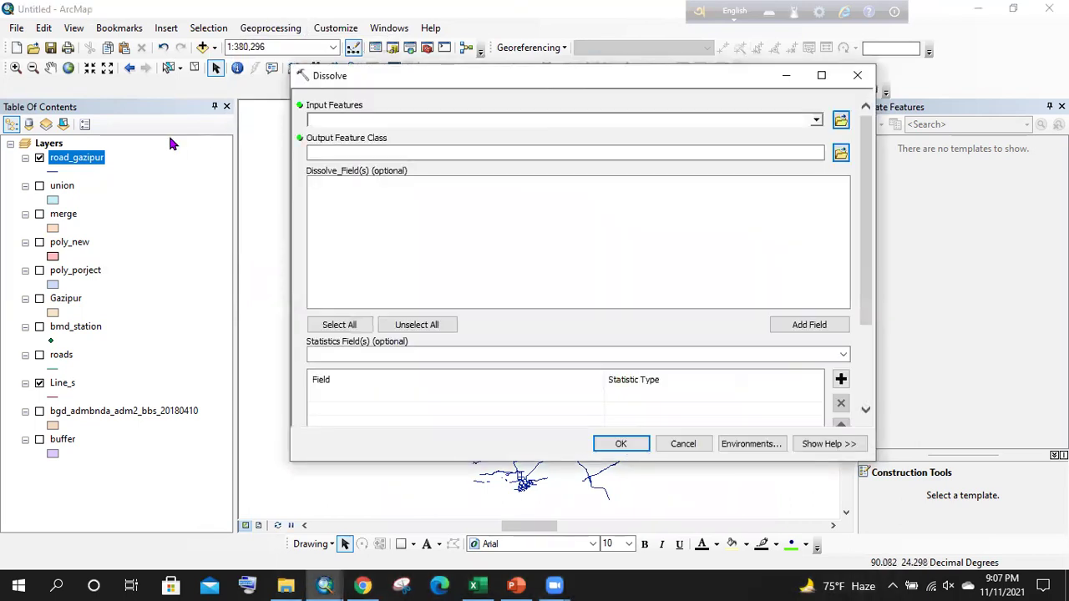
{"action": "left_click_drag", "start_coordinate": [86, 159], "coordinate": [409, 125]}
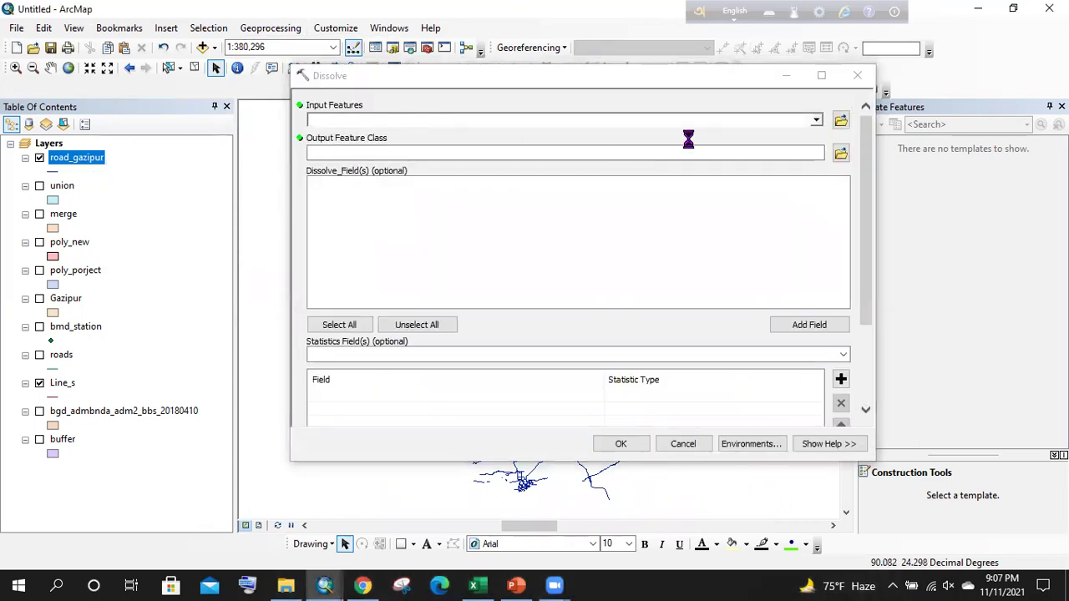
- Save the Dissolve output as dissolve.shp in the practeee folder and run the tool without any dissolve field
{"action": "left_click", "coordinate": [840, 153]}
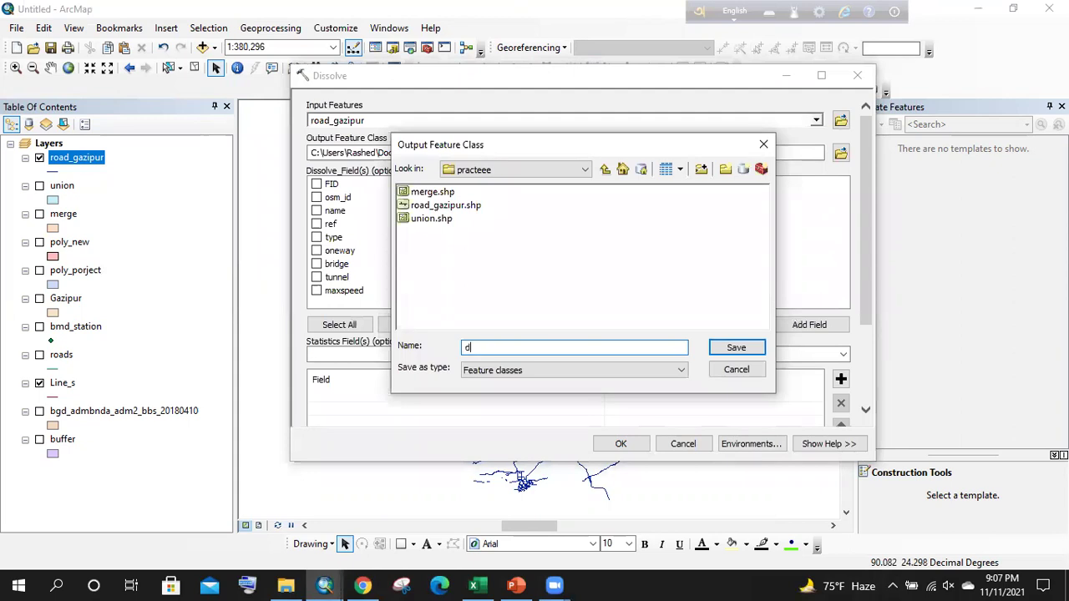
{"action": "type", "text": "ve"}
{"action": "key", "text": "Return"}
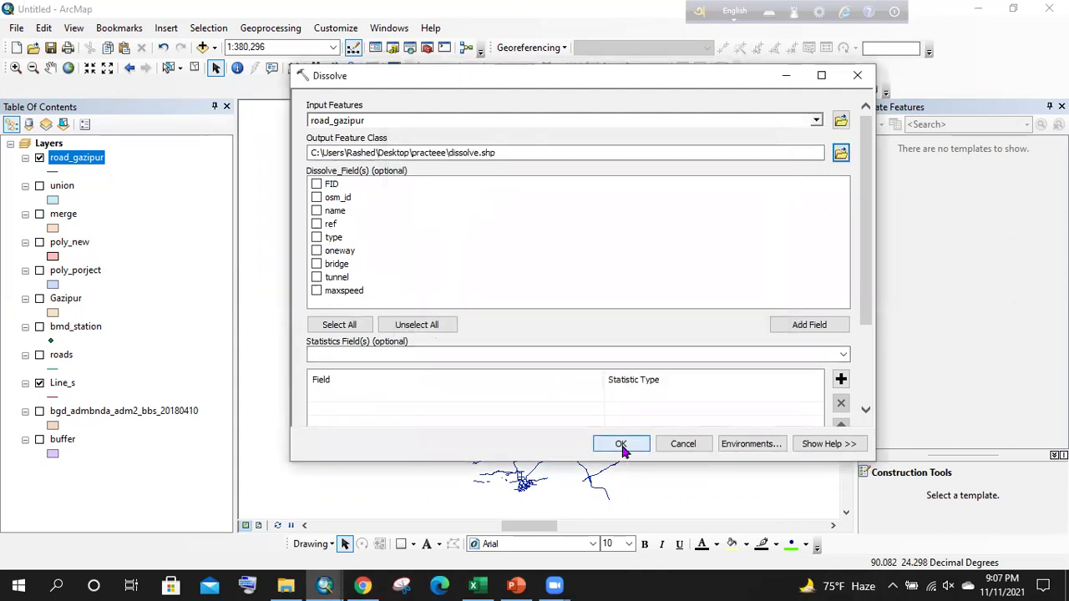
{"action": "left_click", "coordinate": [621, 444]}
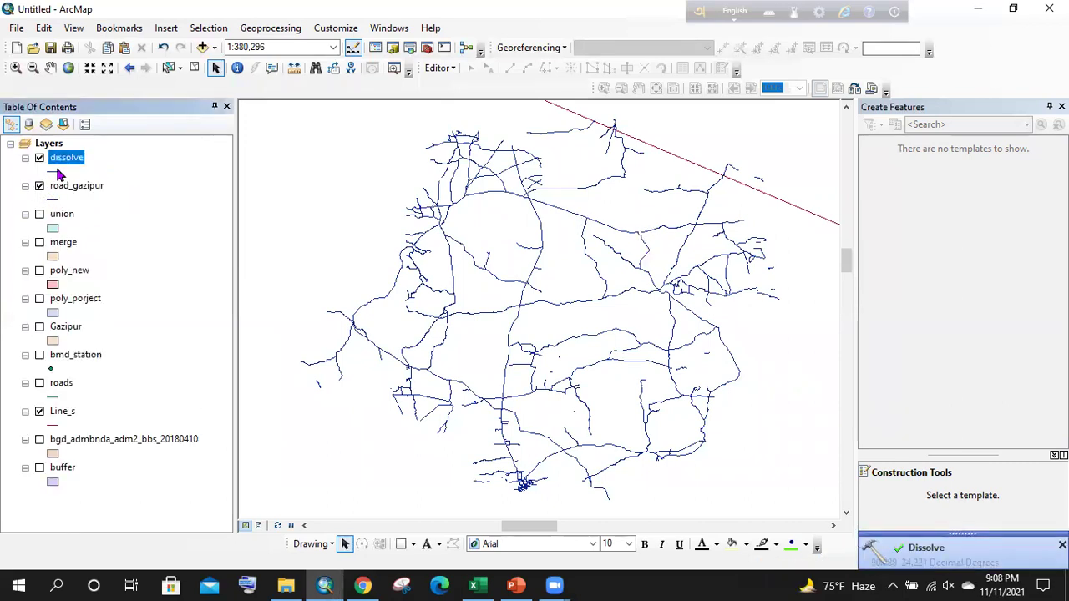
- Examine the records in the dissolve layer's attribute table, and close it
{"action": "right_click", "coordinate": [66, 168]}
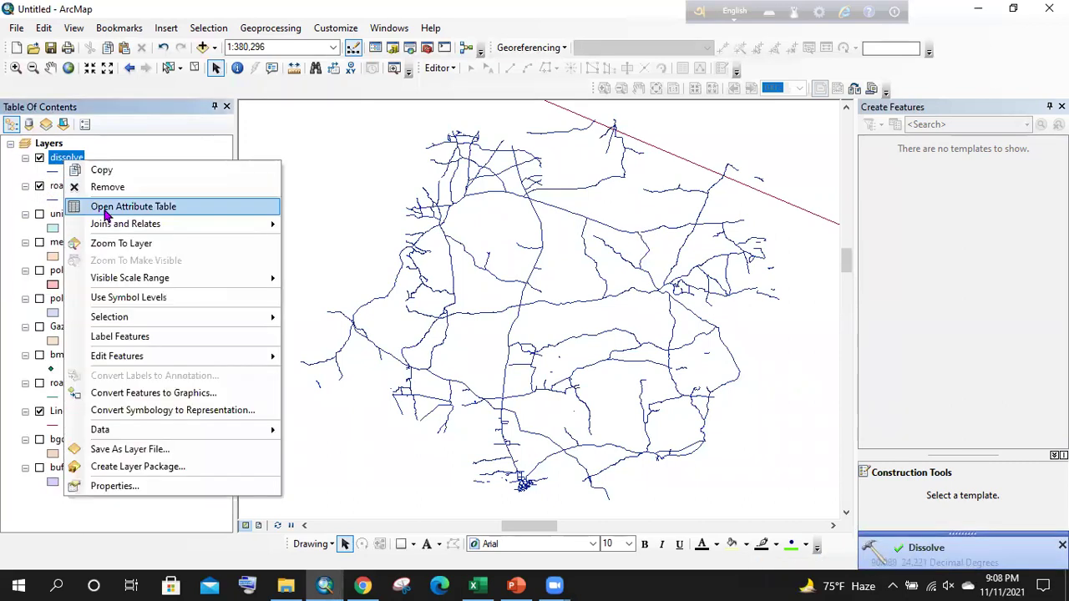
{"action": "left_click", "coordinate": [105, 209]}
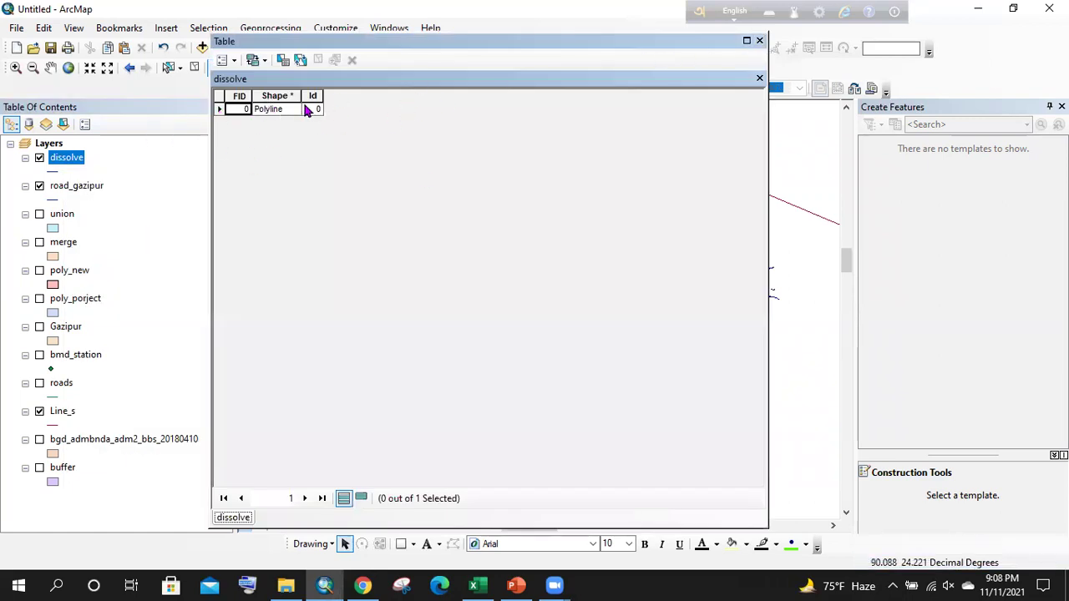
{"action": "left_click", "coordinate": [758, 40]}
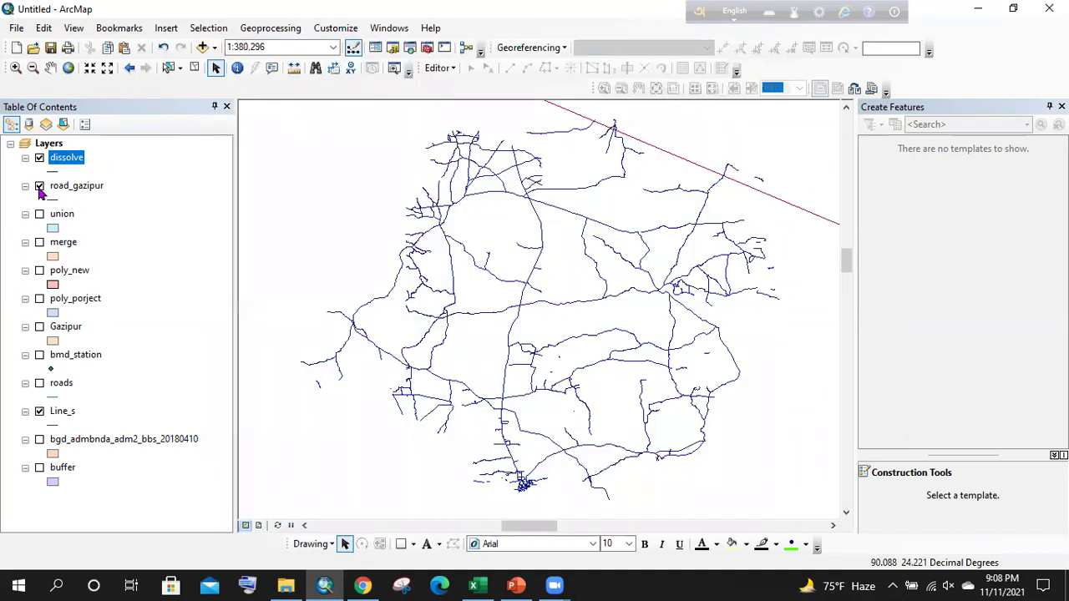
- Hide the road_gazipur layer and give the dissolve layer the Highway Ramp line symbol
{"action": "left_click", "coordinate": [39, 187]}
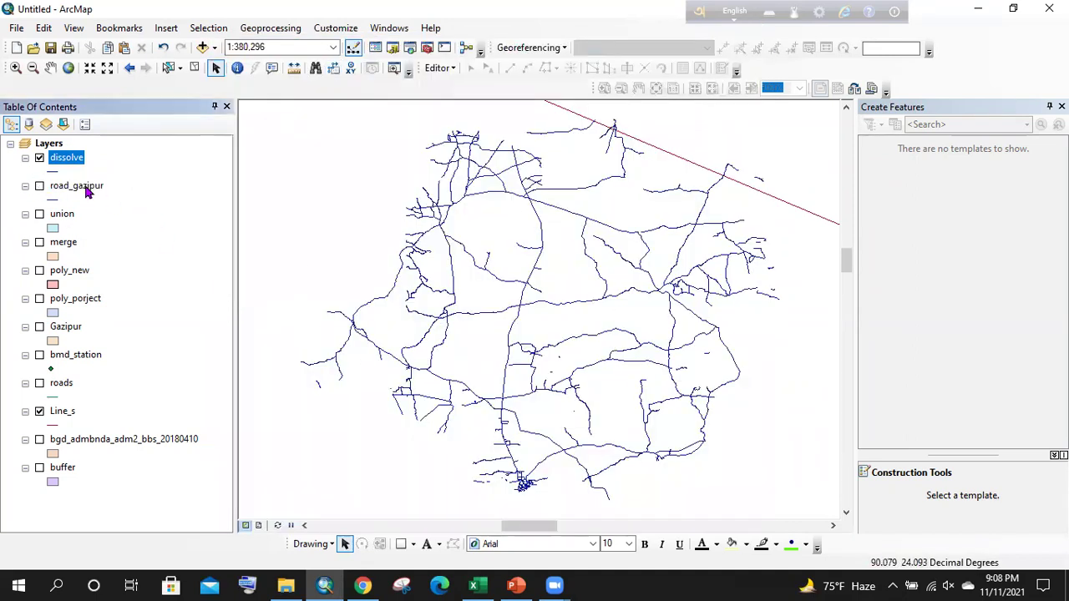
{"action": "left_click", "coordinate": [52, 173]}
{"action": "left_click", "coordinate": [322, 187]}
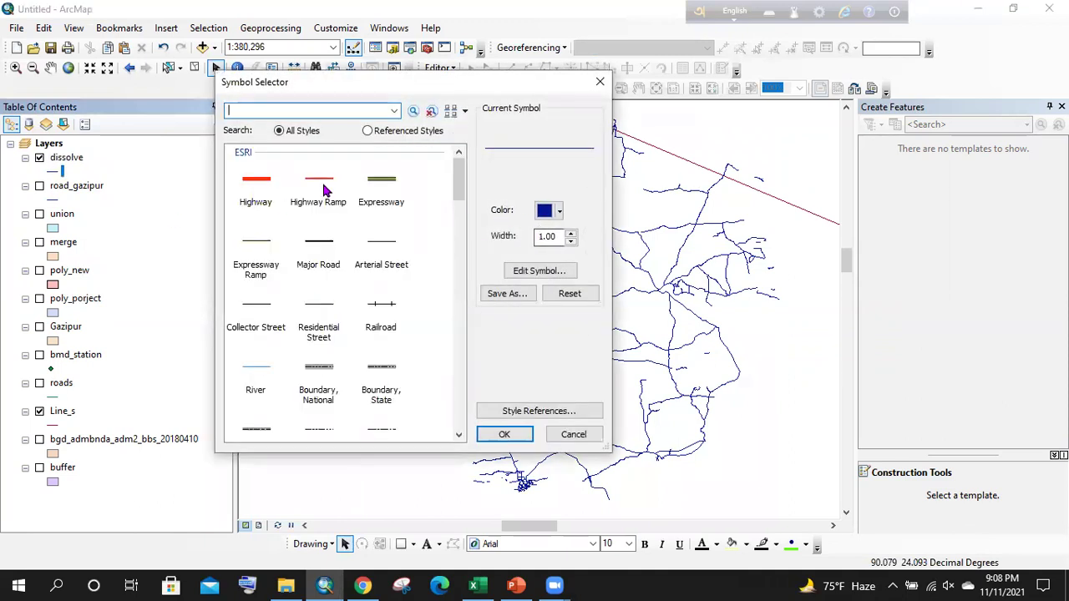
{"action": "left_click", "coordinate": [487, 433]}
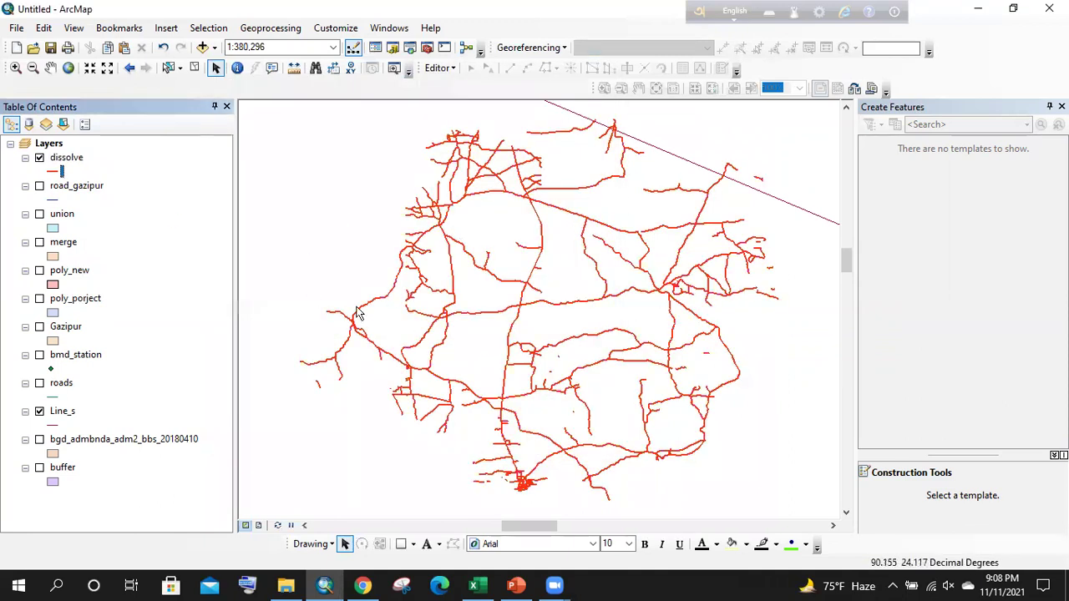
- Compare the dissolve layer with road_gazipur on the map by switching their visibility on and off
{"action": "left_click", "coordinate": [40, 187]}
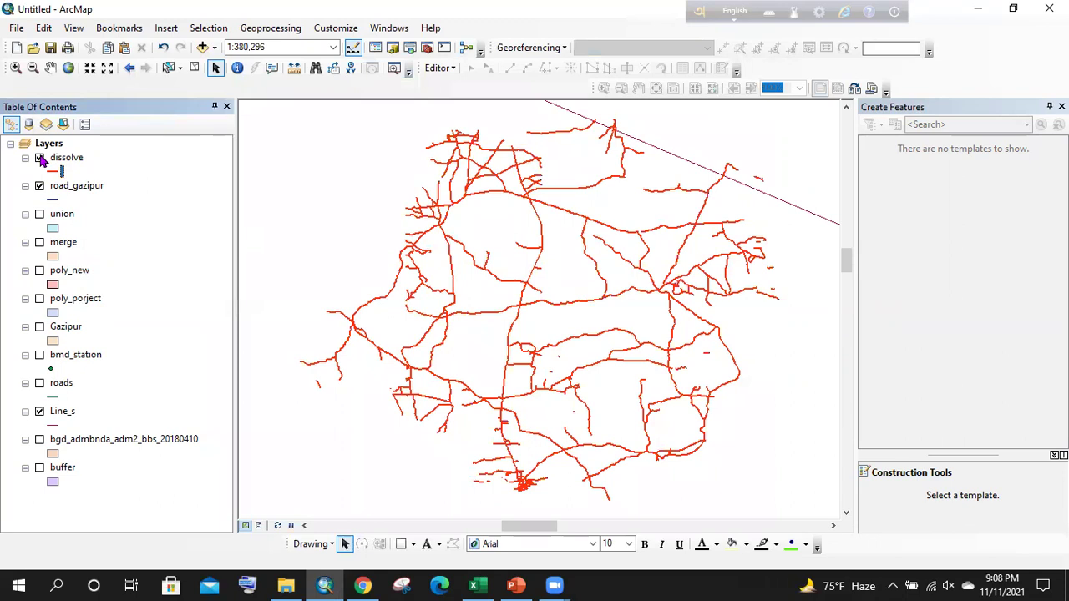
{"action": "left_click", "coordinate": [39, 158]}
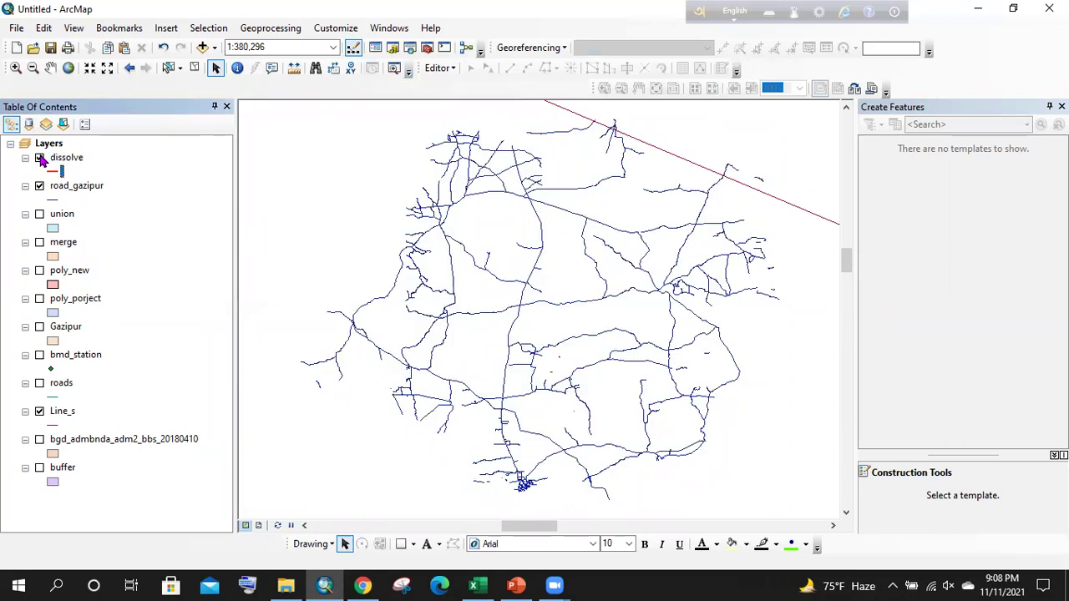
{"action": "left_click", "coordinate": [39, 159]}
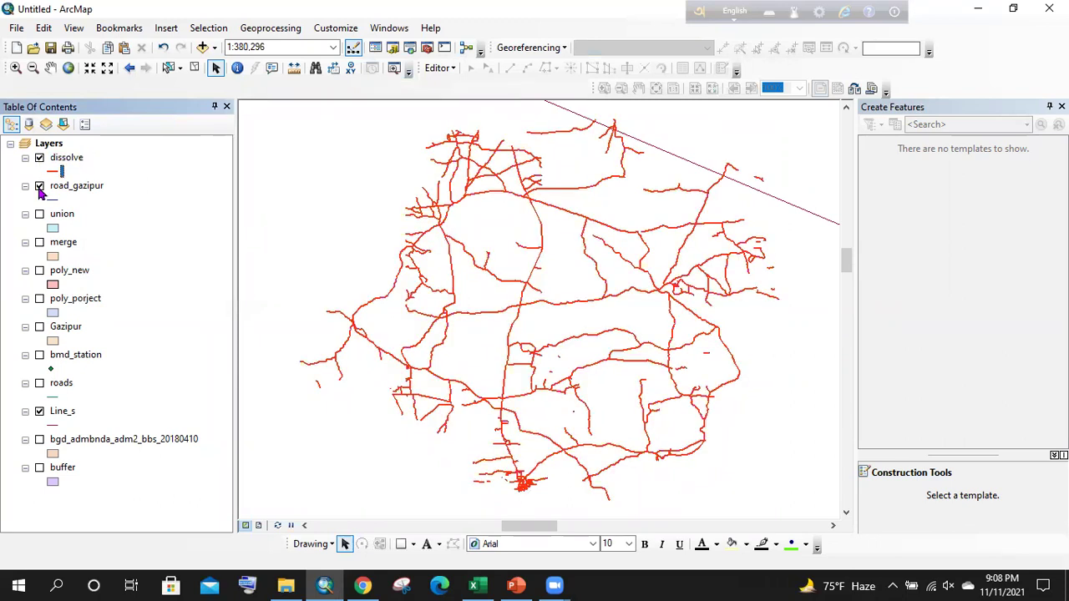
{"action": "left_click", "coordinate": [279, 29]}
{"action": "left_click", "coordinate": [291, 132]}
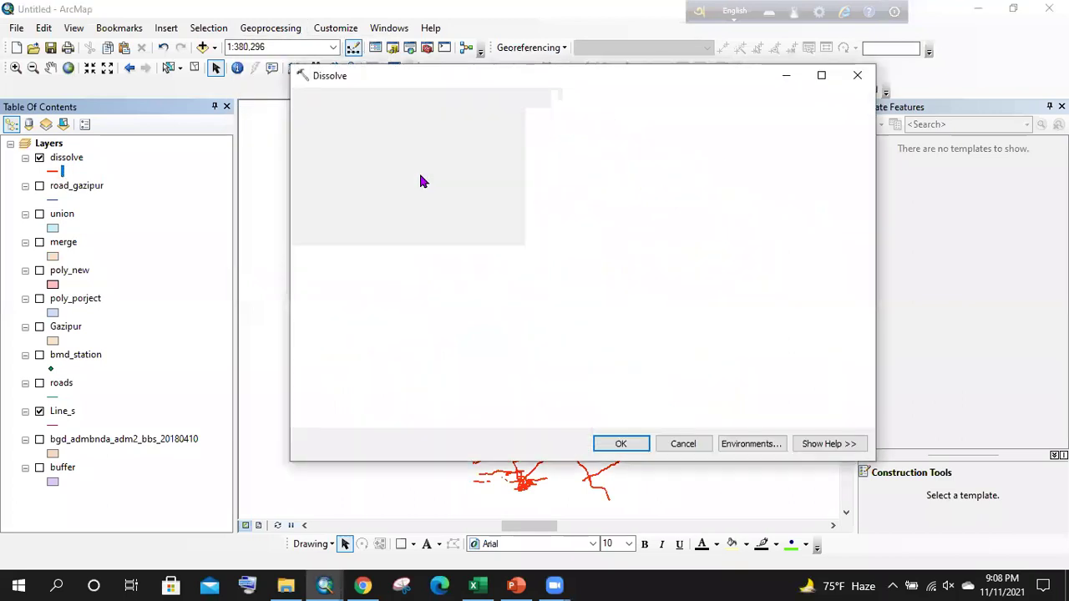
{"action": "left_click_drag", "start_coordinate": [69, 184], "coordinate": [359, 118]}
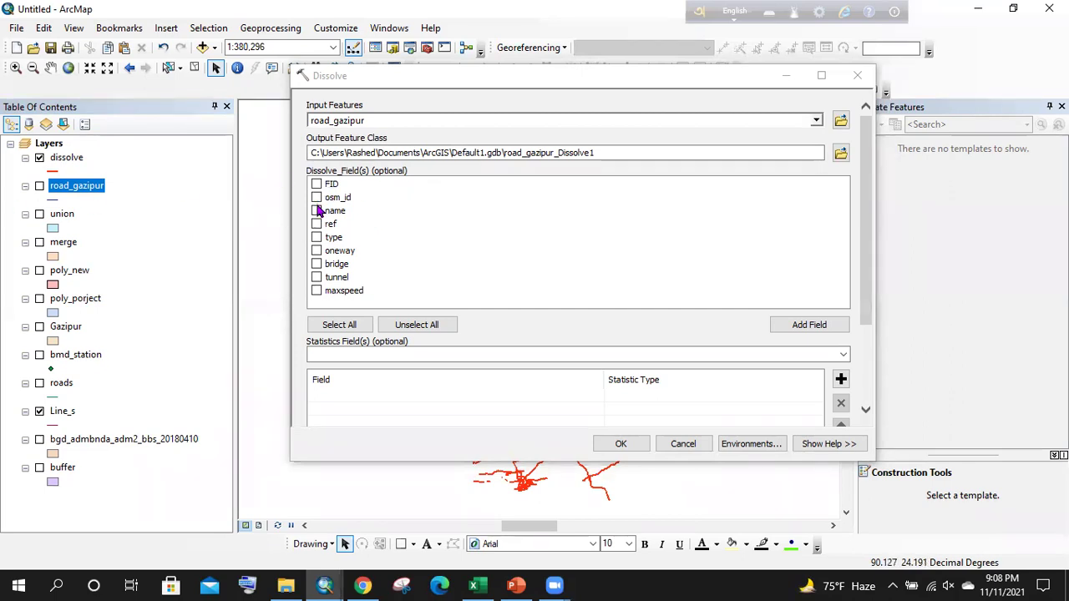
{"action": "left_click", "coordinate": [318, 210]}
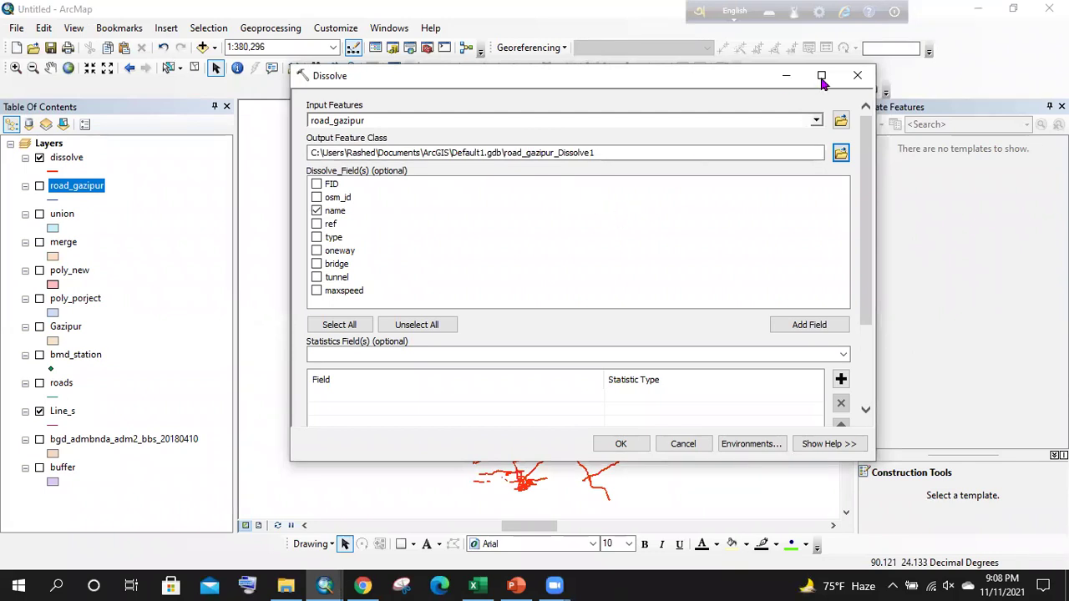
{"action": "left_click", "coordinate": [857, 75]}
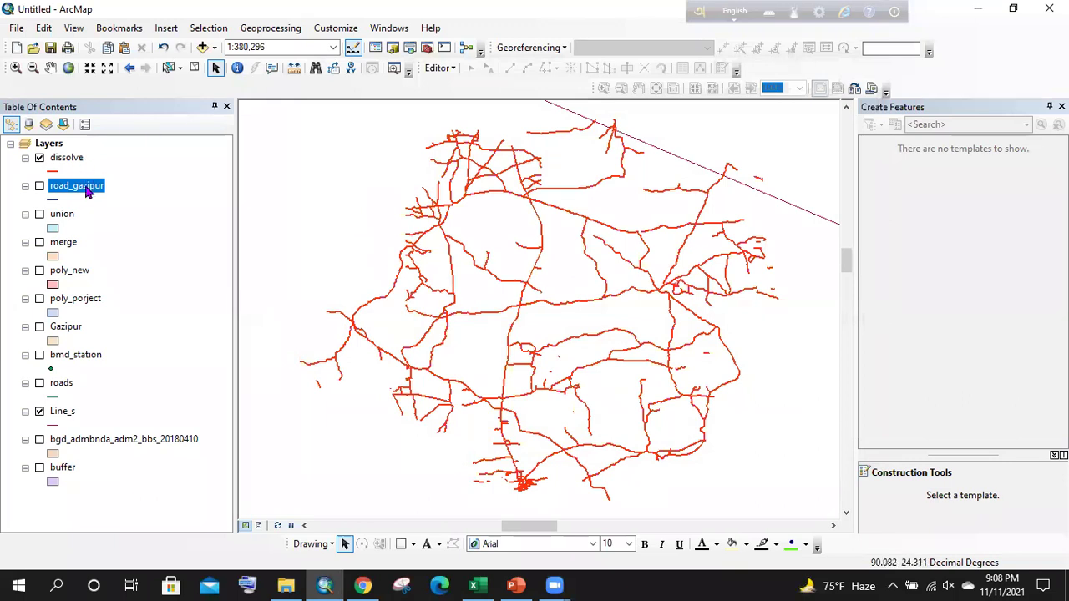
- Inspect the name column in the road_gazipur attribute table, and close the table
{"action": "right_click", "coordinate": [87, 192]}
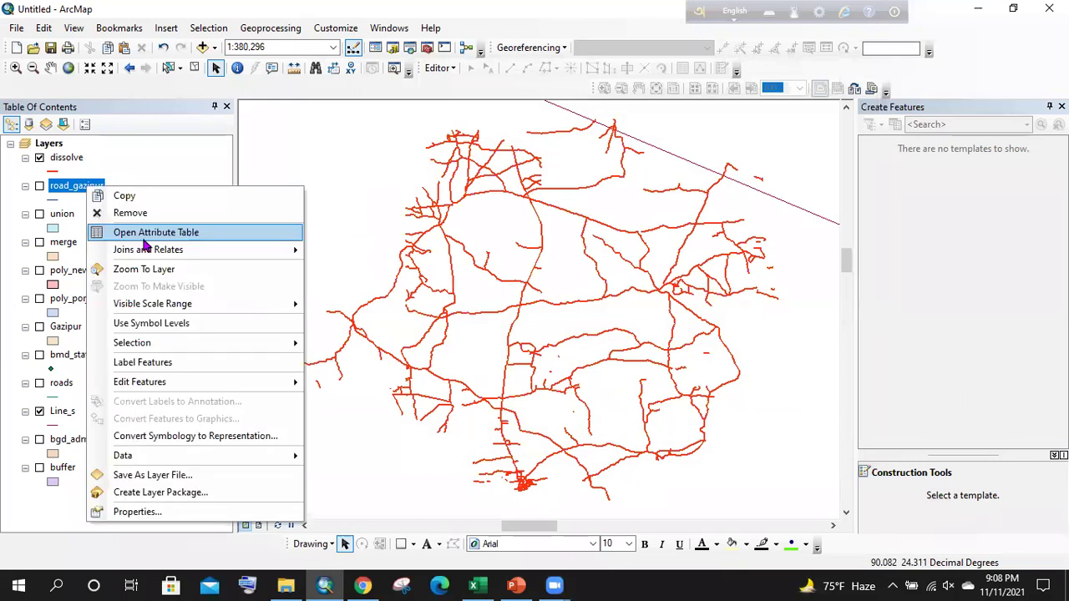
{"action": "left_click", "coordinate": [149, 230]}
{"action": "left_click", "coordinate": [434, 96]}
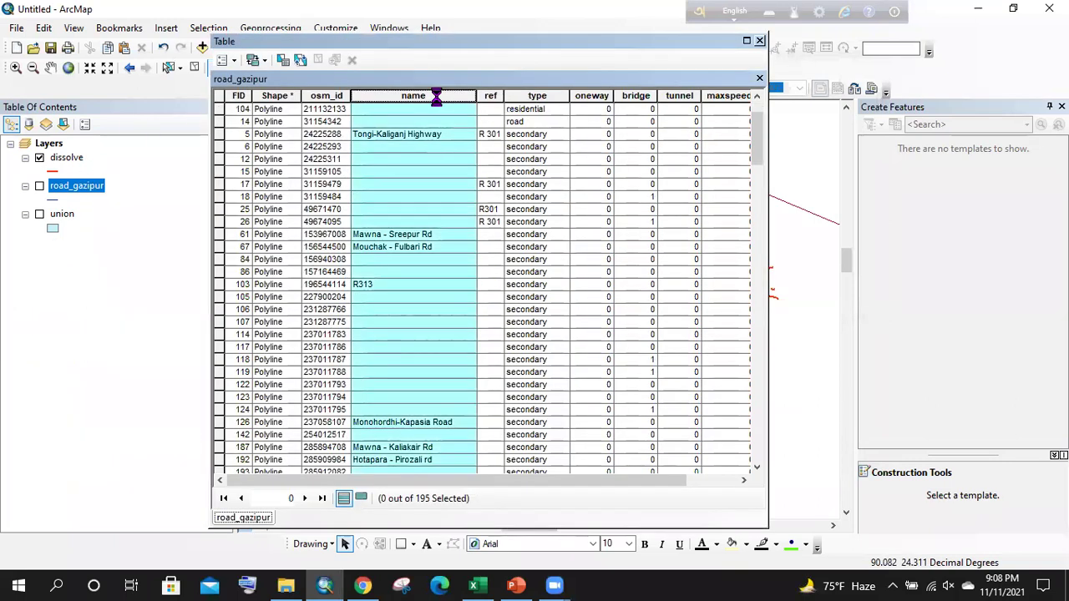
{"action": "scroll", "coordinate": [442, 226], "scroll_direction": "down", "scroll_amount": 10}
{"action": "scroll", "coordinate": [411, 245], "scroll_direction": "down", "scroll_amount": 9}
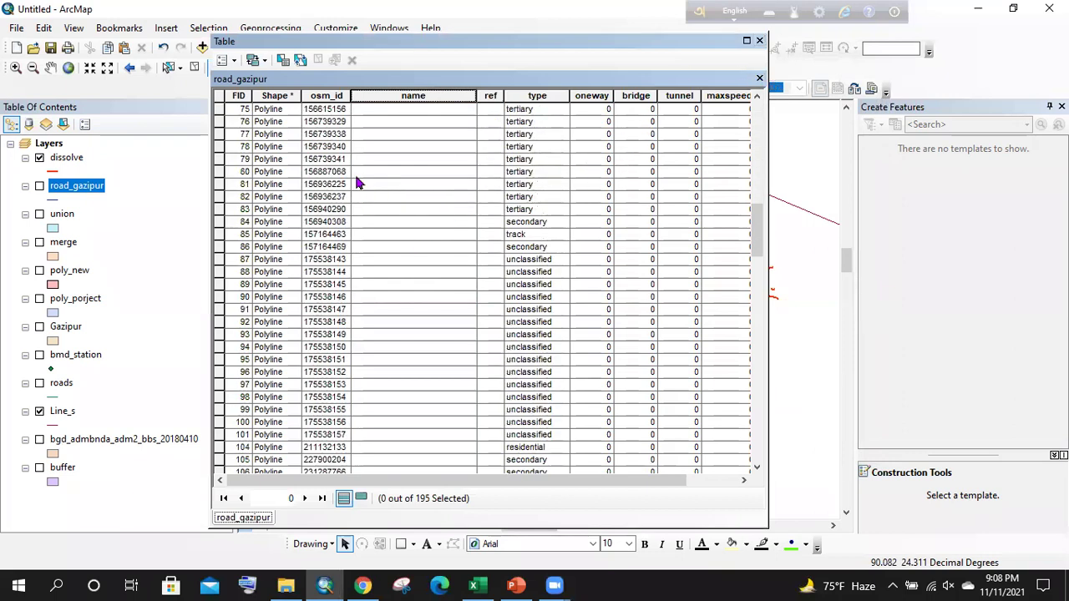
{"action": "left_click", "coordinate": [760, 41]}
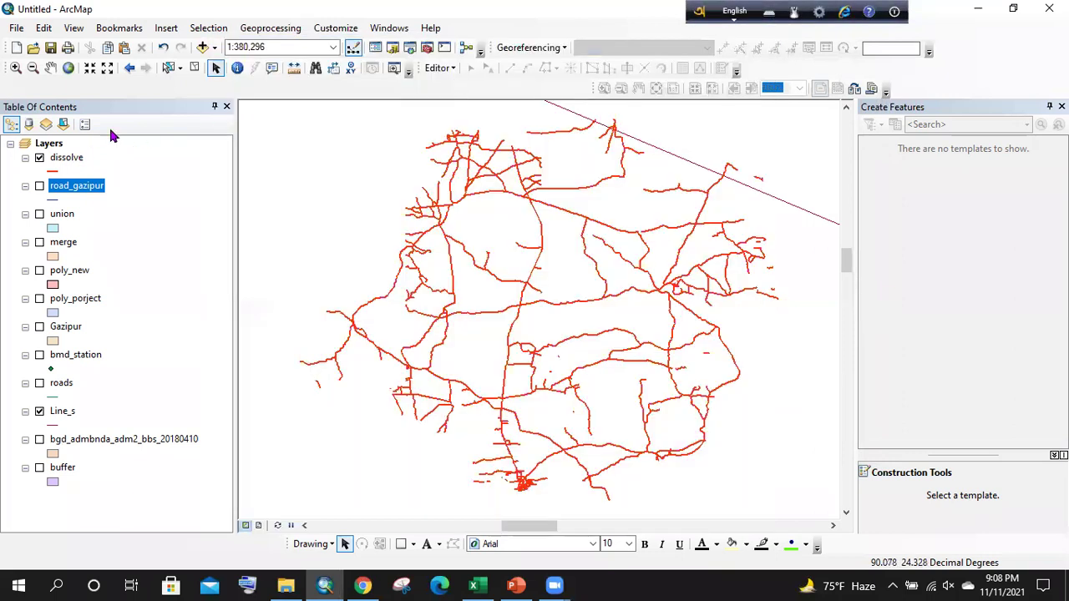
- Hide the dissolve layer on the map
{"action": "left_click", "coordinate": [39, 158]}
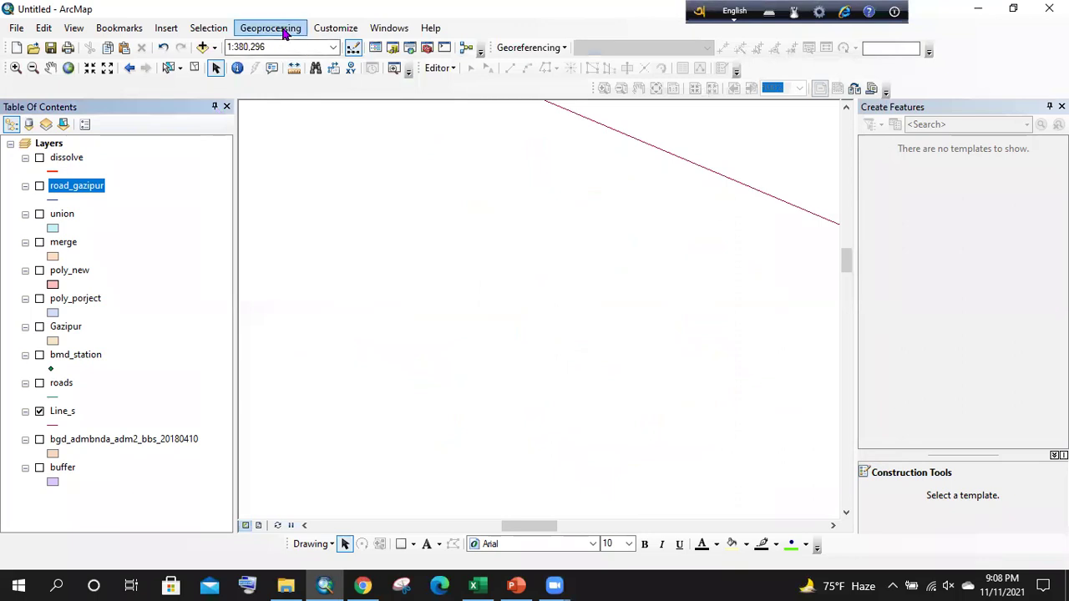
{"action": "left_click", "coordinate": [279, 29]}
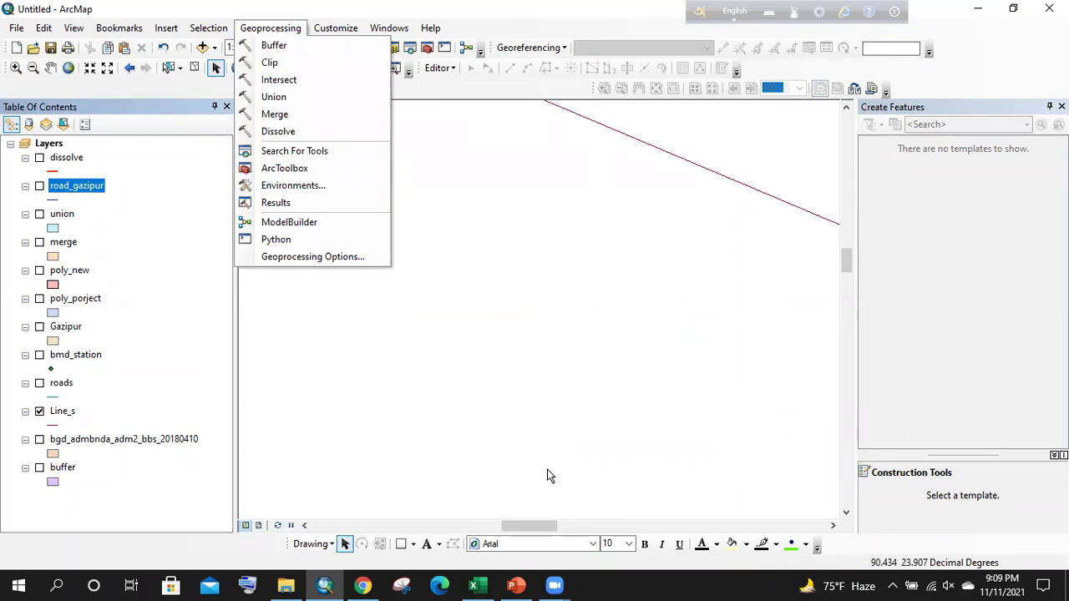
{"action": "left_click", "coordinate": [556, 33]}
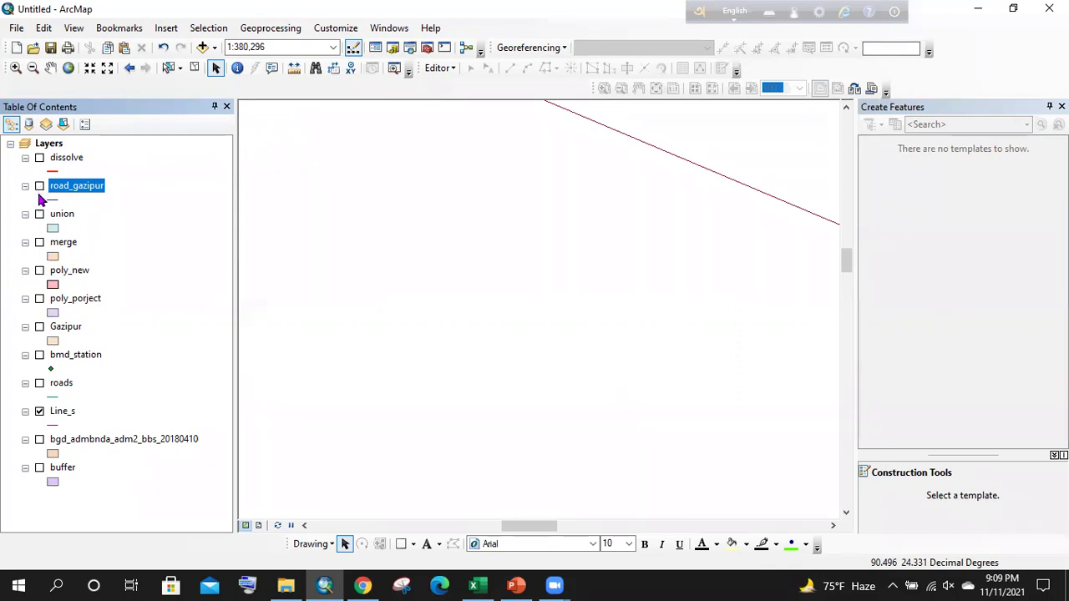
- Briefly preview the poly_porject, Gazipur, roads and road_gazipur layers on the map, leaving them all hidden
{"action": "left_click", "coordinate": [39, 299]}
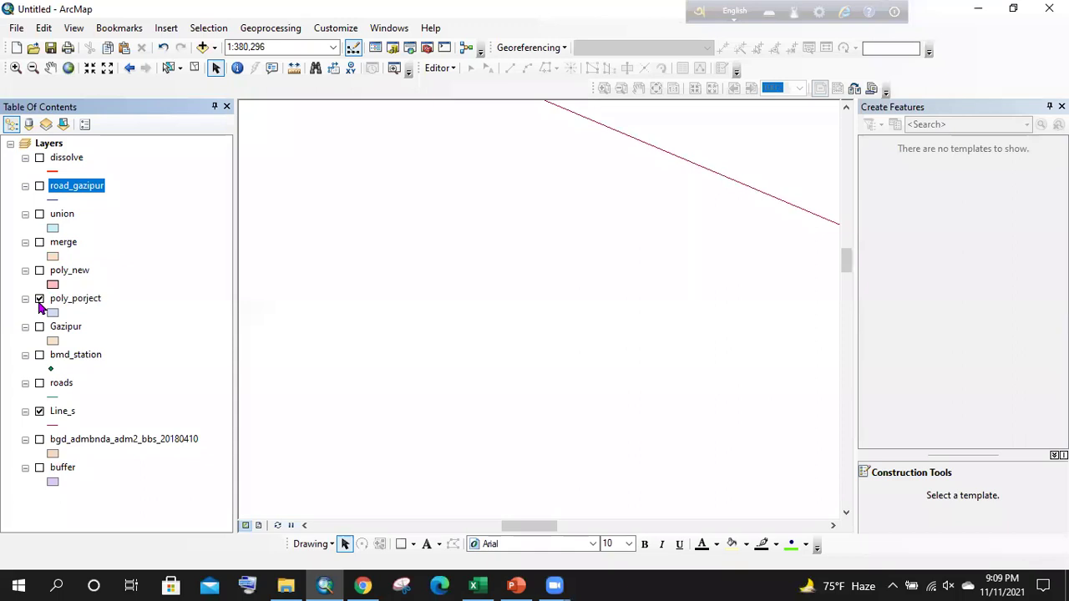
{"action": "left_click", "coordinate": [39, 326]}
{"action": "left_click", "coordinate": [39, 383]}
{"action": "left_click", "coordinate": [39, 384]}
{"action": "left_click", "coordinate": [39, 186]}
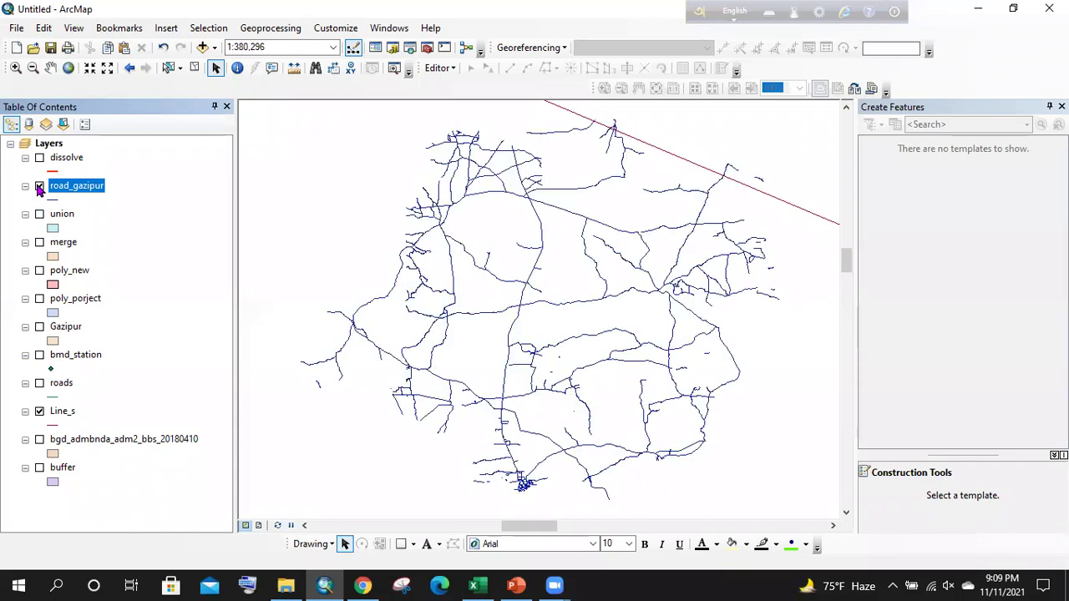
{"action": "left_click", "coordinate": [39, 187]}
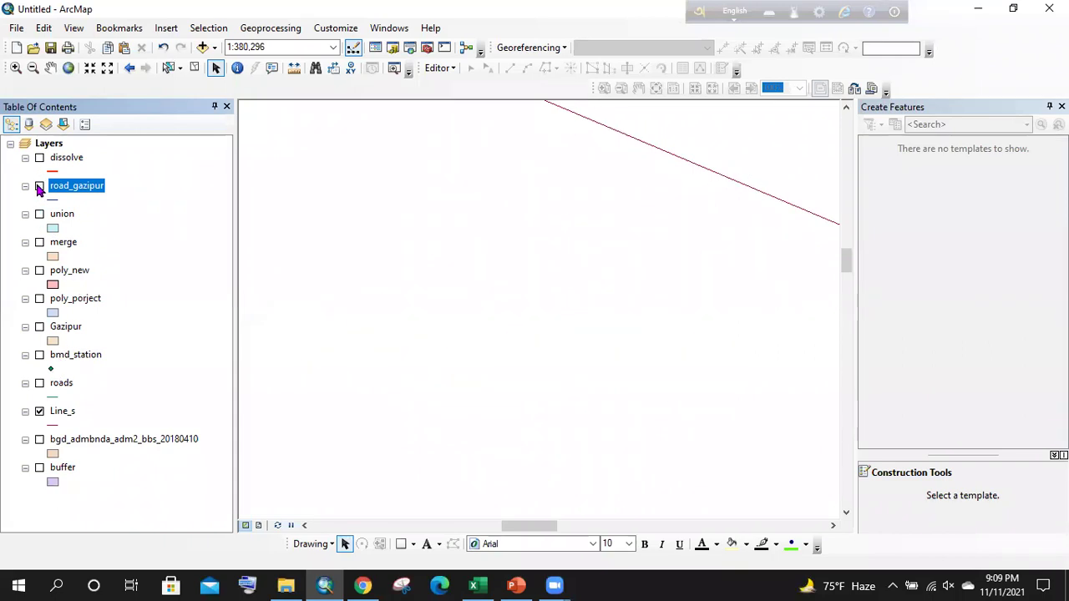
- Hide the Line_s layer and display the roads layer on the map
{"action": "left_click", "coordinate": [39, 412]}
{"action": "left_click", "coordinate": [39, 384]}
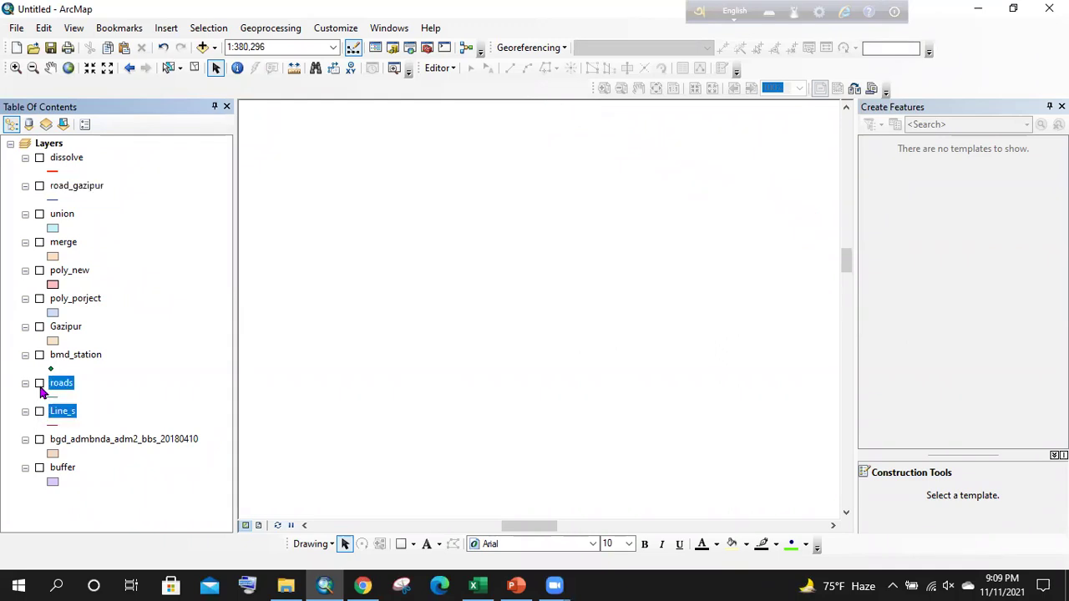
{"action": "scroll", "coordinate": [406, 276], "scroll_direction": "down", "scroll_amount": 2}
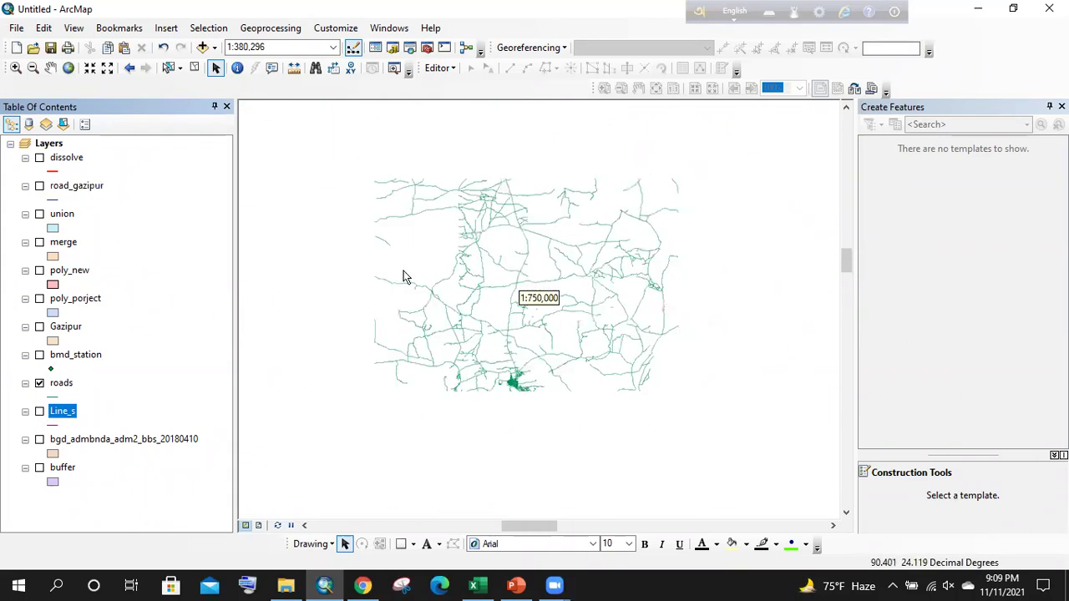
- Review the records in the roads attribute table, and close the table
{"action": "right_click", "coordinate": [66, 385]}
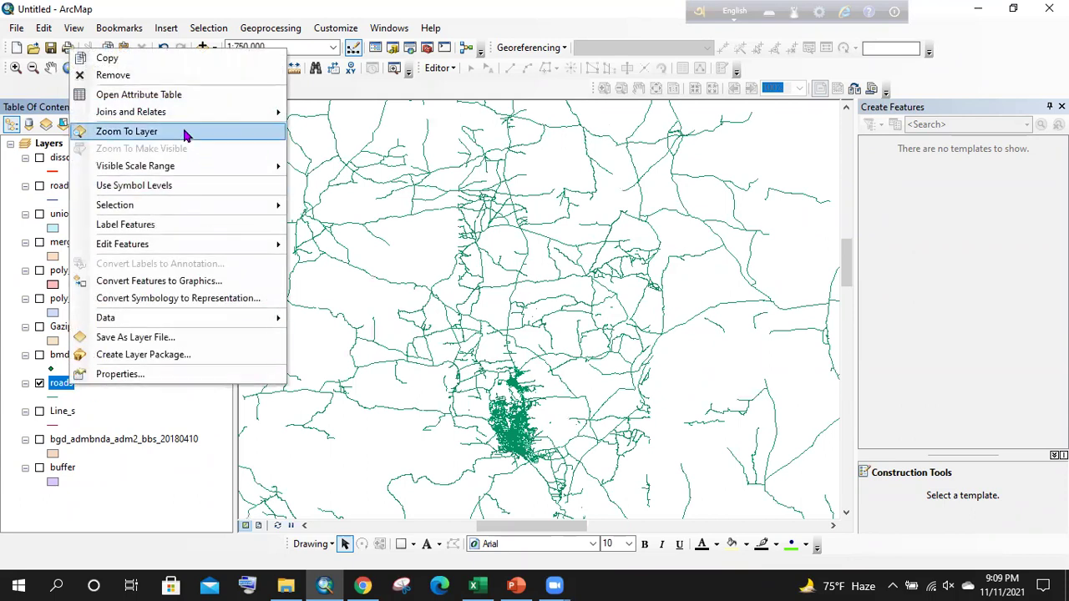
{"action": "left_click", "coordinate": [182, 97]}
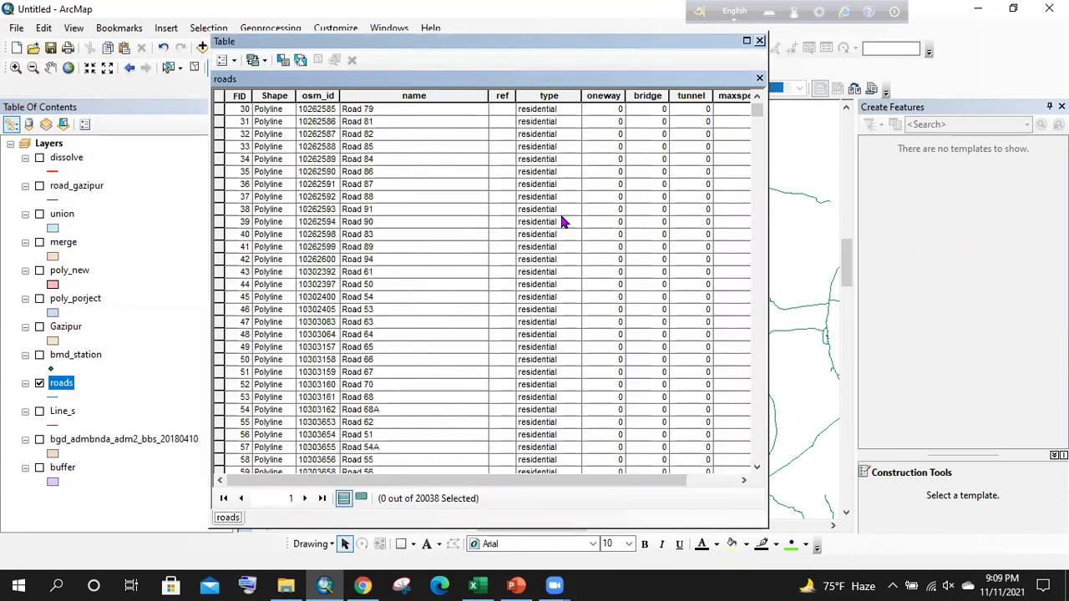
{"action": "scroll", "coordinate": [577, 180], "scroll_direction": "down", "scroll_amount": 10}
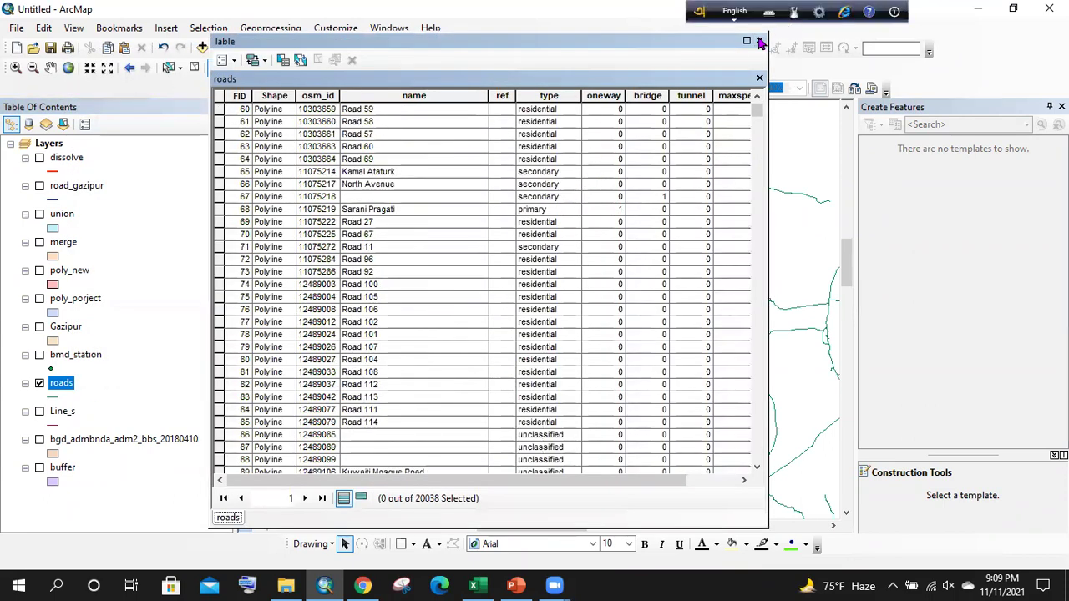
{"action": "left_click", "coordinate": [759, 40]}
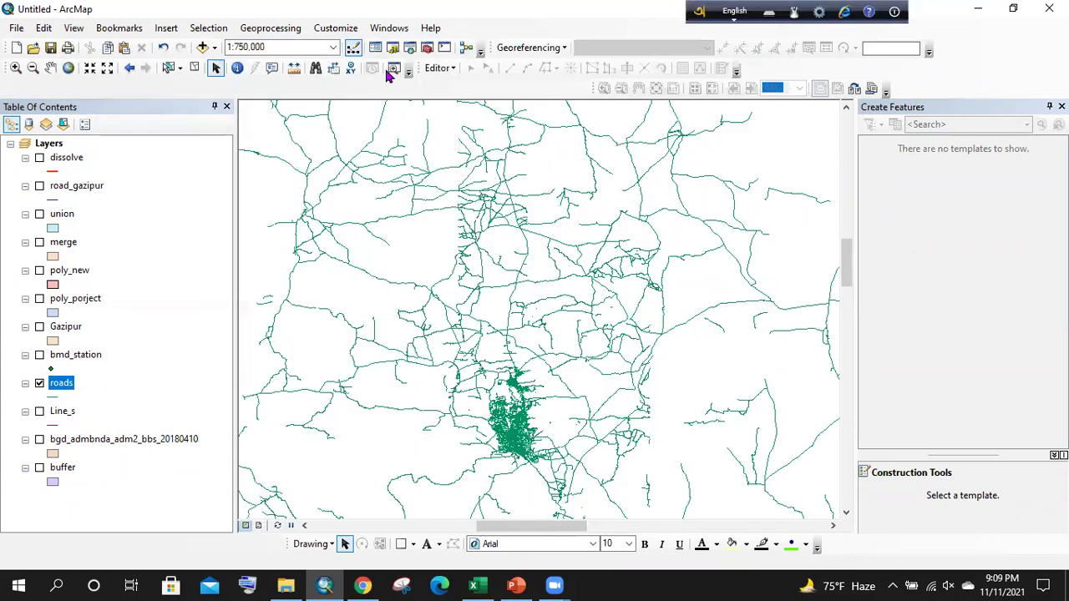
- Clip the roads layer to the Gazipur layer with the Clip tool, saving the output as clip in the practeee folder
{"action": "left_click", "coordinate": [290, 28]}
{"action": "left_click", "coordinate": [303, 66]}
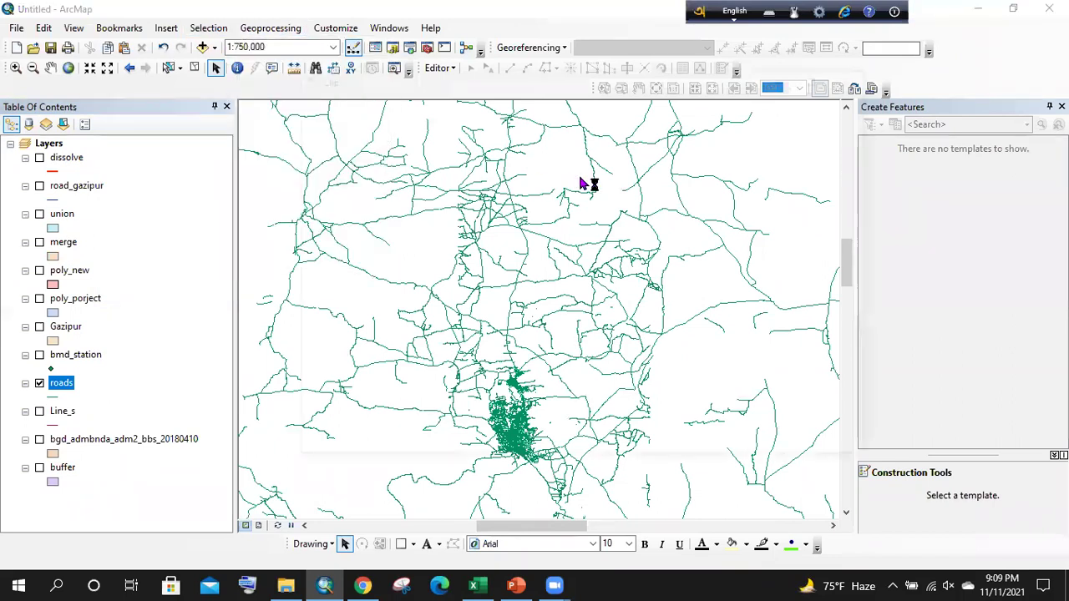
{"action": "left_click_drag", "start_coordinate": [71, 384], "coordinate": [380, 114]}
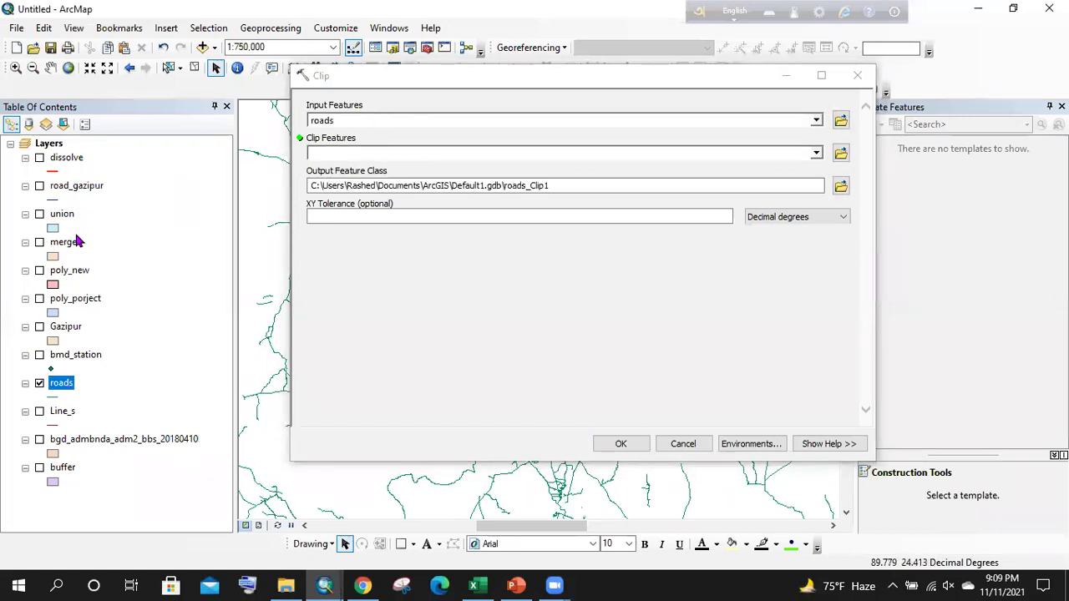
{"action": "left_click_drag", "start_coordinate": [66, 327], "coordinate": [400, 154]}
{"action": "left_click", "coordinate": [840, 183]}
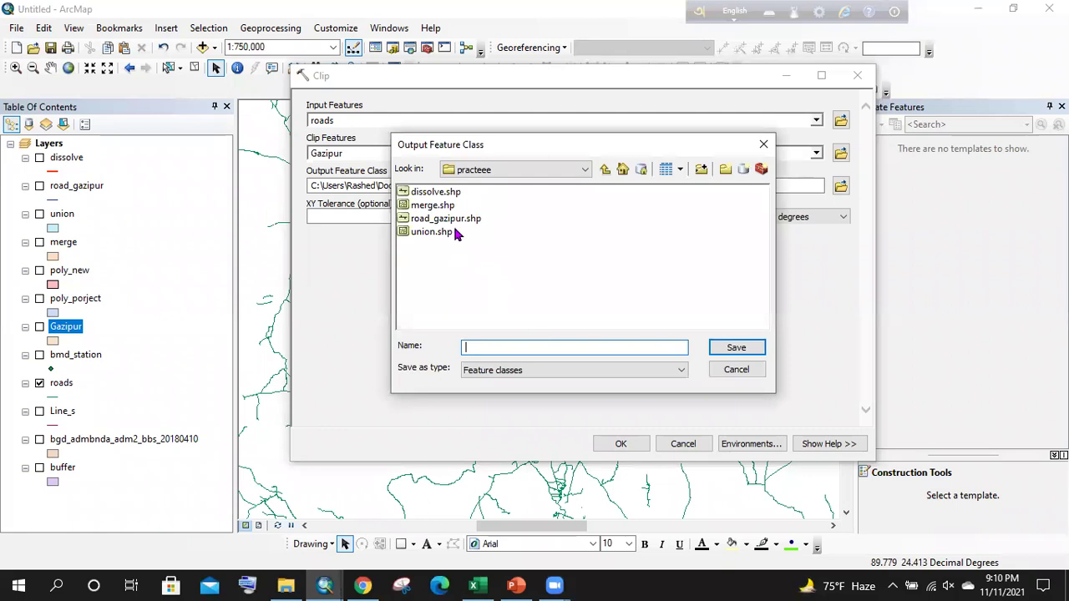
{"action": "type", "text": "clip"}
{"action": "key", "text": "Return"}
{"action": "left_click", "coordinate": [622, 446]}
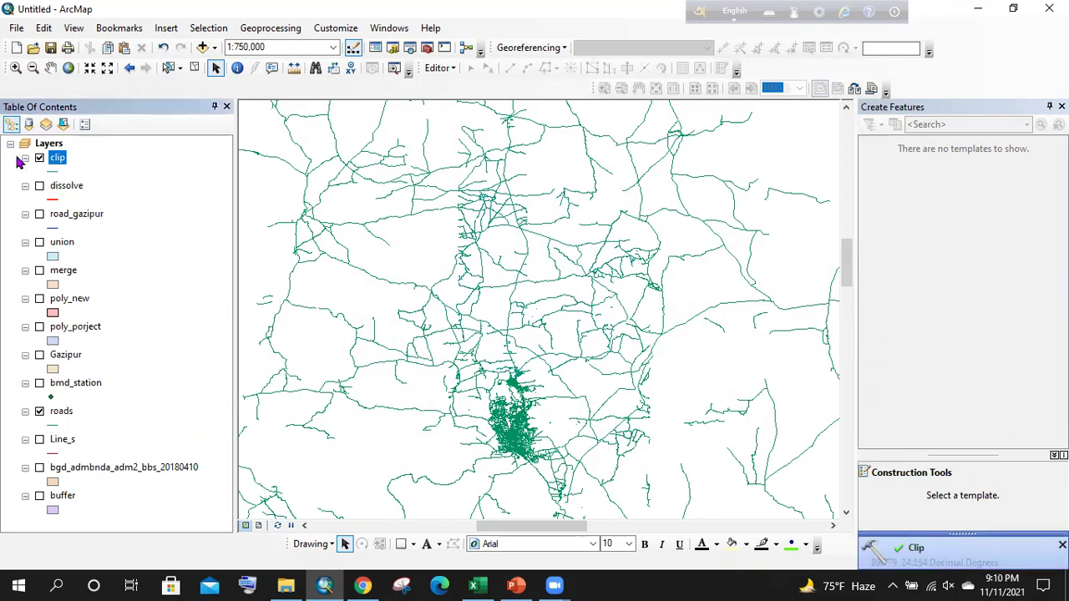
- Hide the roads layer so that only the clip layer is shown on the map
{"action": "left_click", "coordinate": [39, 411]}
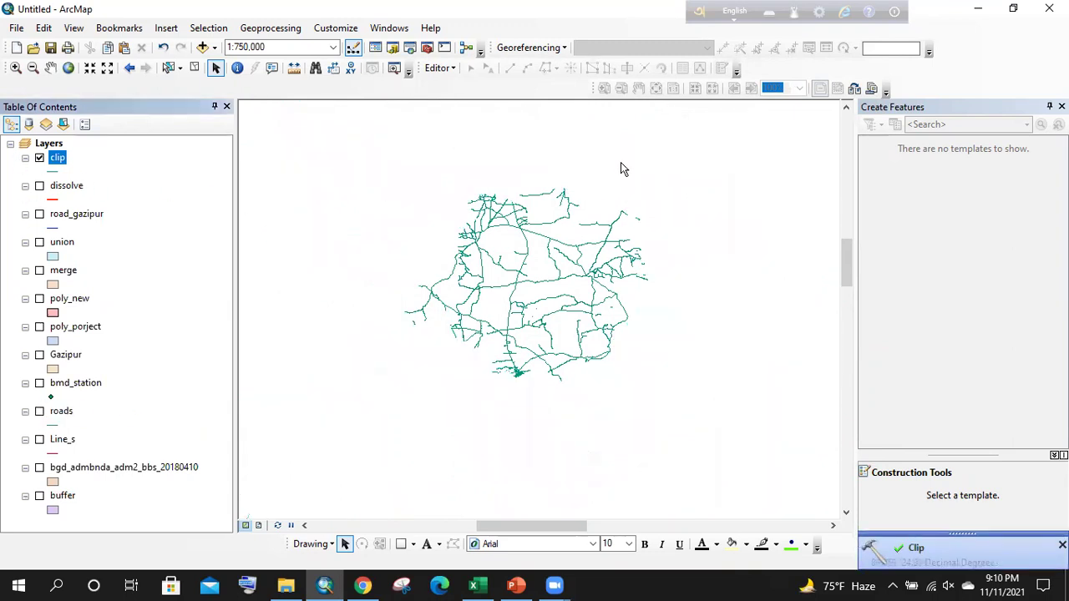
{"action": "scroll", "coordinate": [464, 246], "scroll_direction": "down", "scroll_amount": 1}
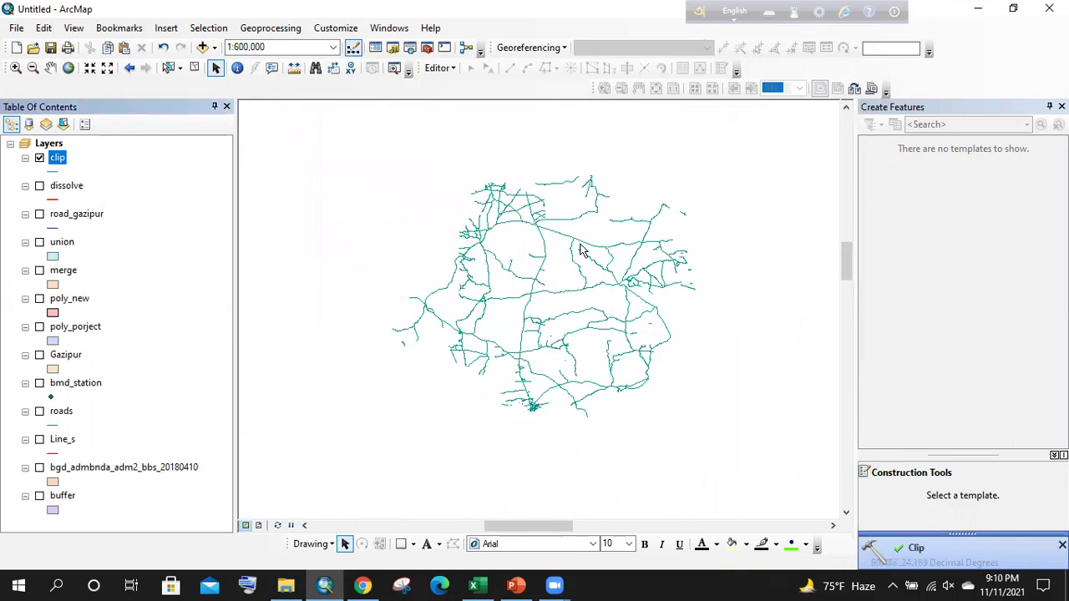
{"action": "scroll", "coordinate": [582, 251], "scroll_direction": "down", "scroll_amount": 1}
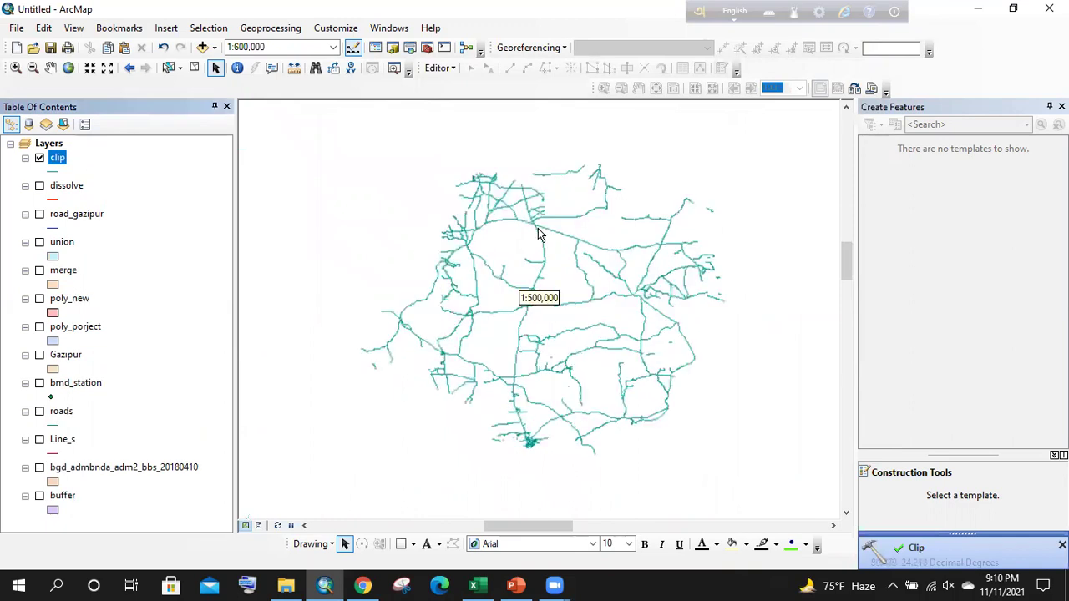
- Open the clip layer's attribute table, sort it ascending by type, and move the table aside to expose the map
{"action": "right_click", "coordinate": [57, 158]}
{"action": "left_click", "coordinate": [116, 203]}
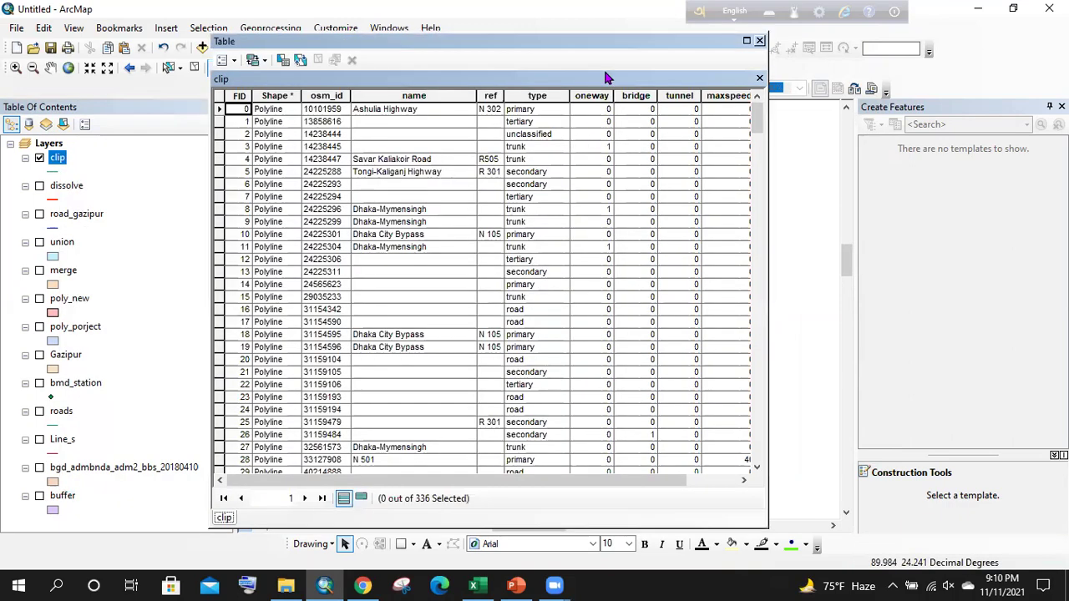
{"action": "double_click", "coordinate": [537, 95]}
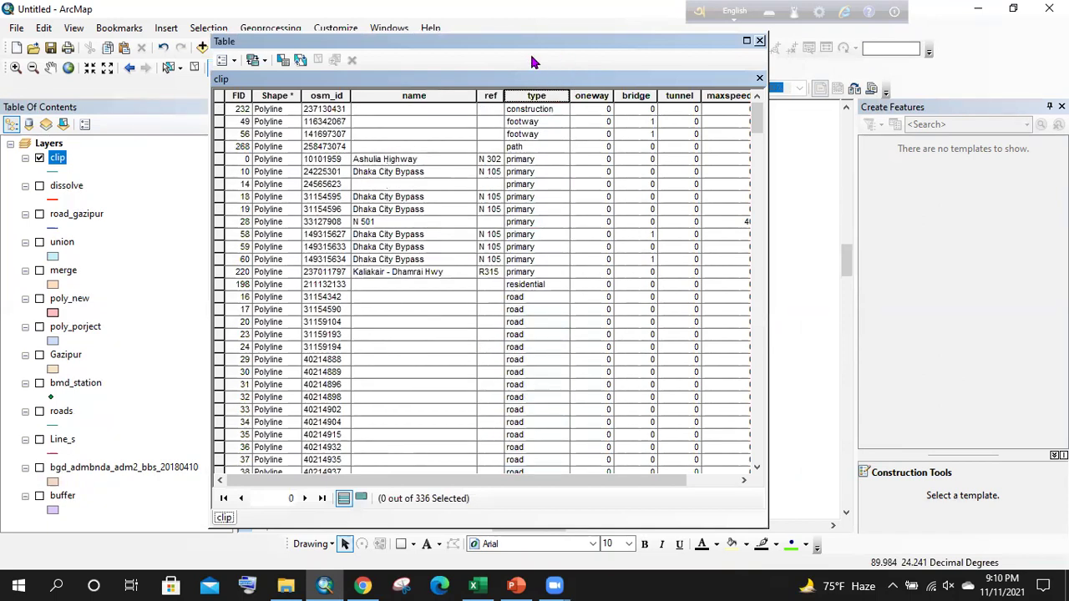
{"action": "left_click_drag", "start_coordinate": [547, 50], "coordinate": [844, 65]}
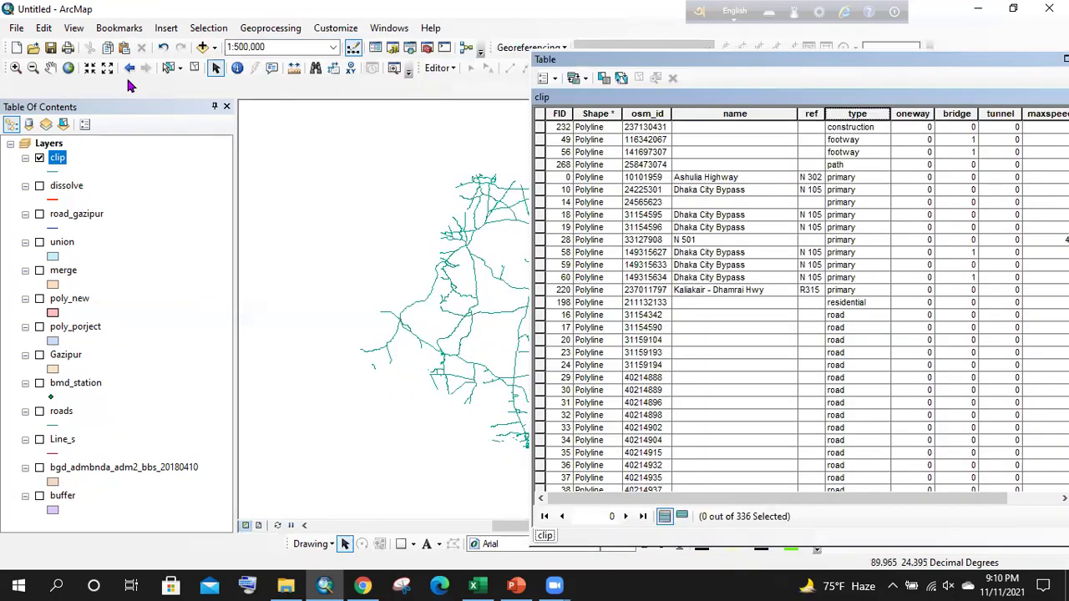
- Select the Ashulia Highway record in the clip table to locate that road on the map
{"action": "left_click", "coordinate": [50, 67]}
{"action": "left_click_drag", "start_coordinate": [508, 245], "coordinate": [418, 244]}
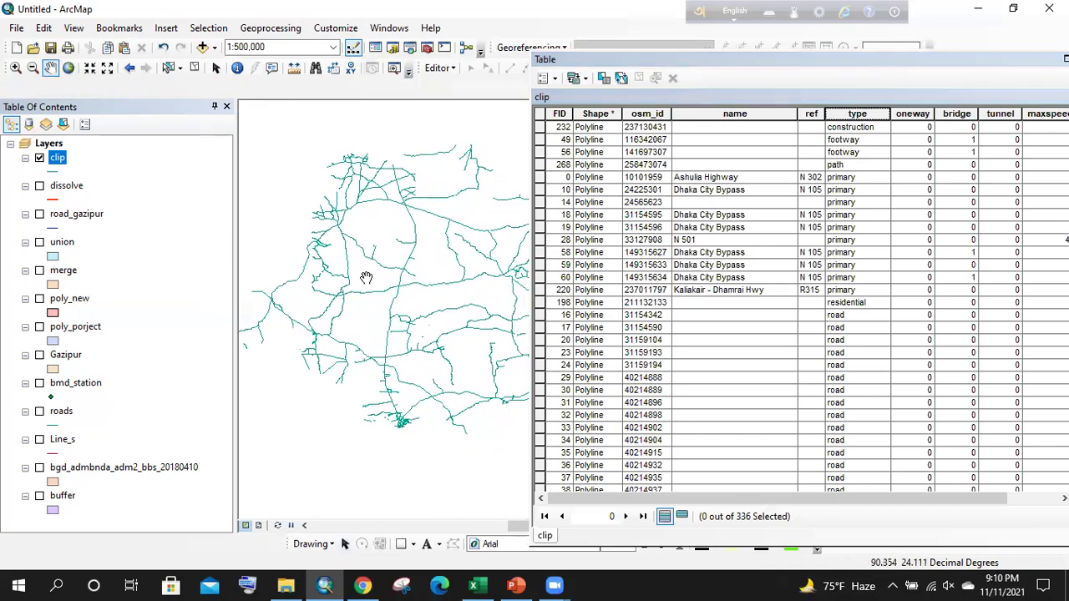
{"action": "scroll", "coordinate": [365, 279], "scroll_direction": "up", "scroll_amount": 1}
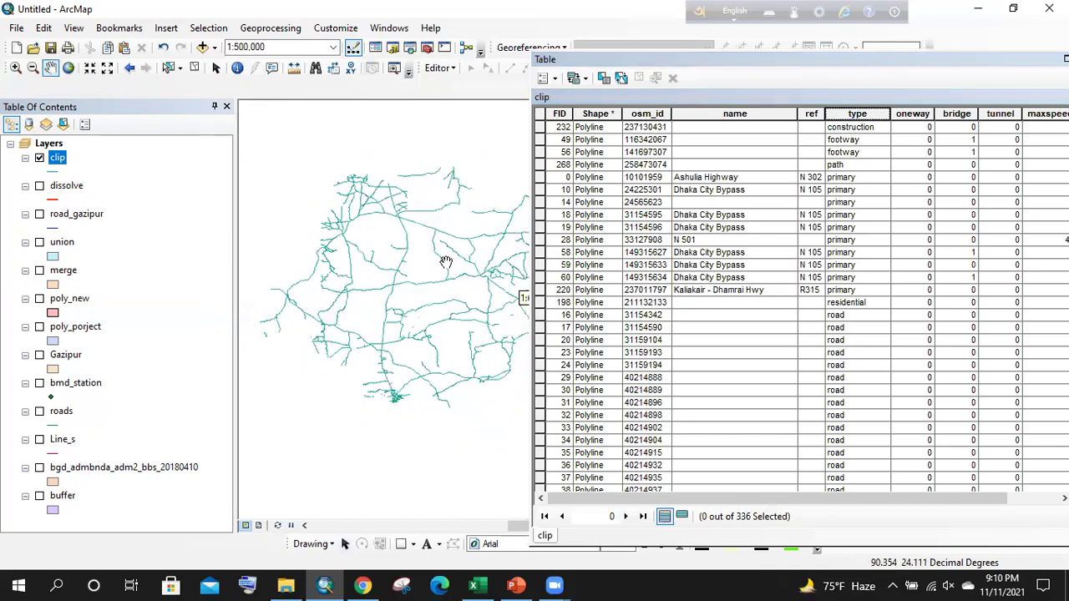
{"action": "left_click", "coordinate": [539, 177]}
{"action": "left_click_drag", "start_coordinate": [465, 209], "coordinate": [448, 193]}
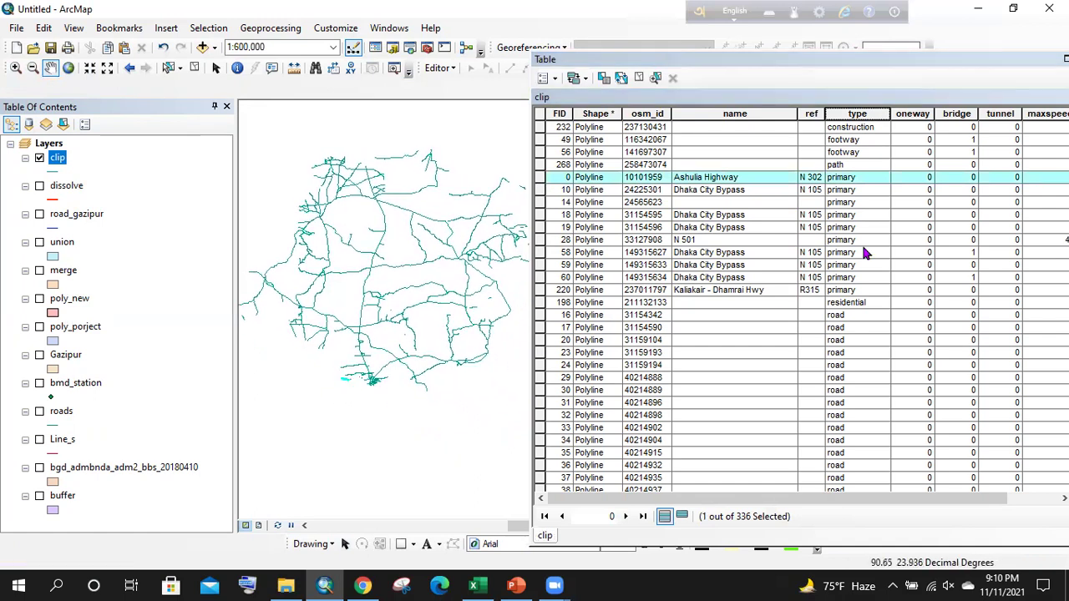
- Change the clip layer's line symbol to the Major Road style
{"action": "left_click", "coordinate": [52, 174]}
{"action": "left_click", "coordinate": [329, 181]}
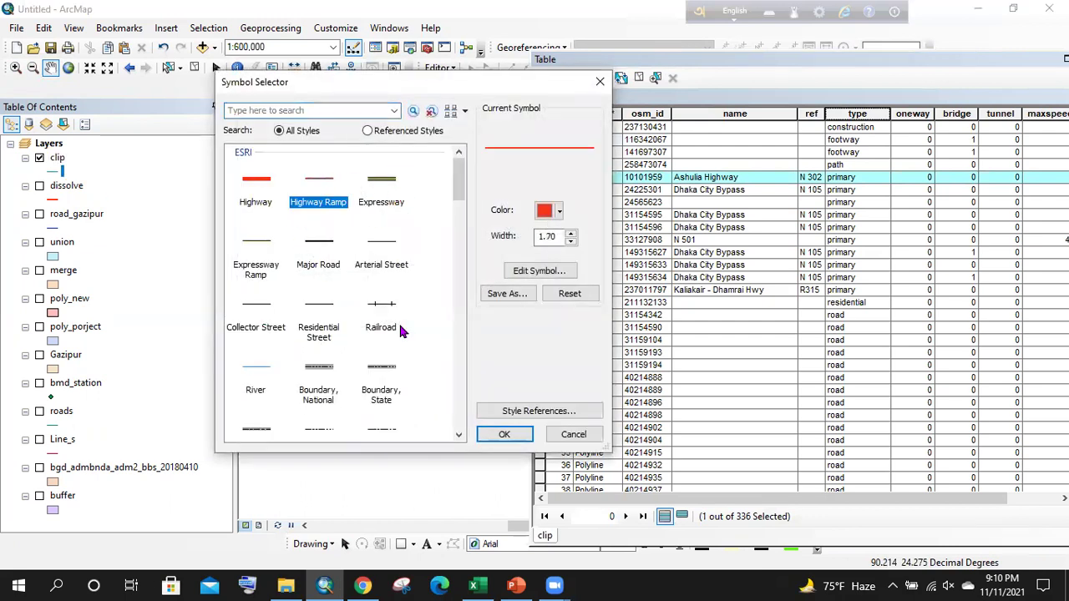
{"action": "left_click", "coordinate": [318, 250]}
{"action": "left_click", "coordinate": [502, 434]}
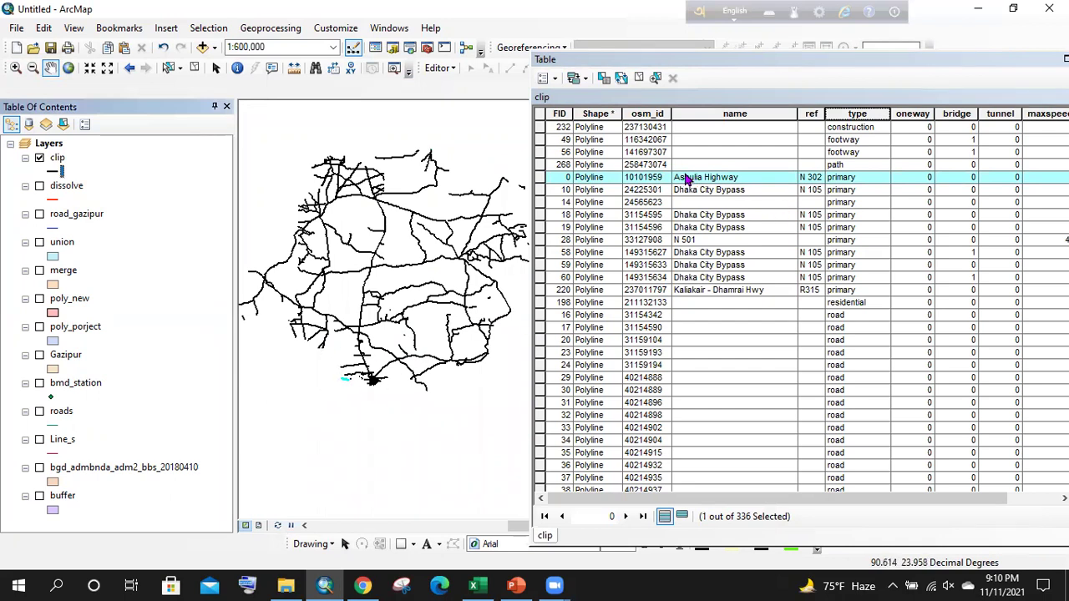
- Highlight the Dhaka City Bypass records with FID 10, 18 and 58 one after another to locate them on the map
{"action": "left_click", "coordinate": [540, 190]}
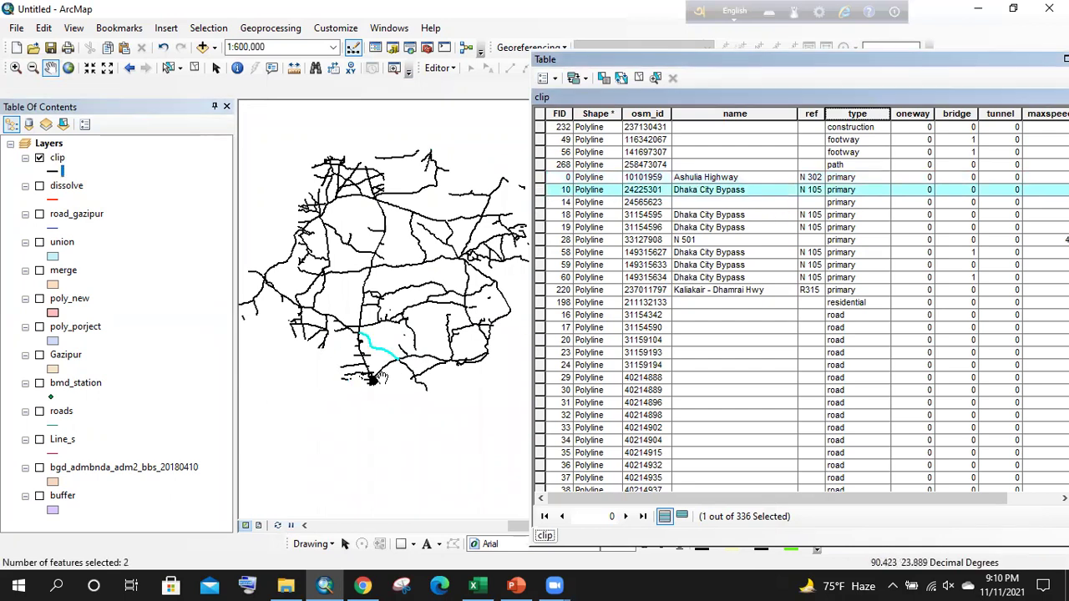
{"action": "left_click", "coordinate": [540, 214]}
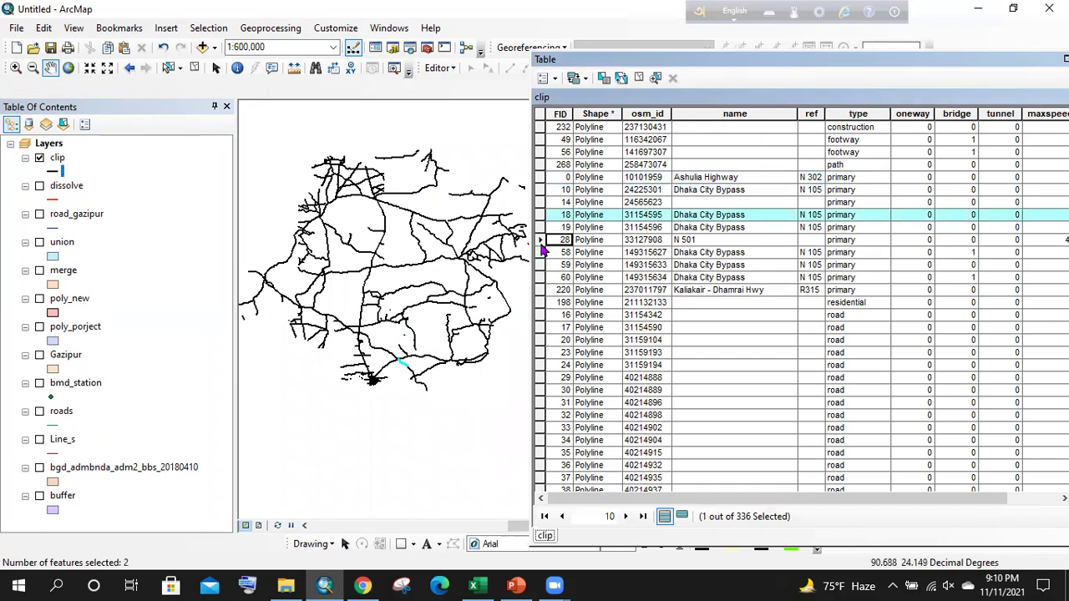
{"action": "left_click", "coordinate": [540, 240]}
{"action": "left_click", "coordinate": [540, 253]}
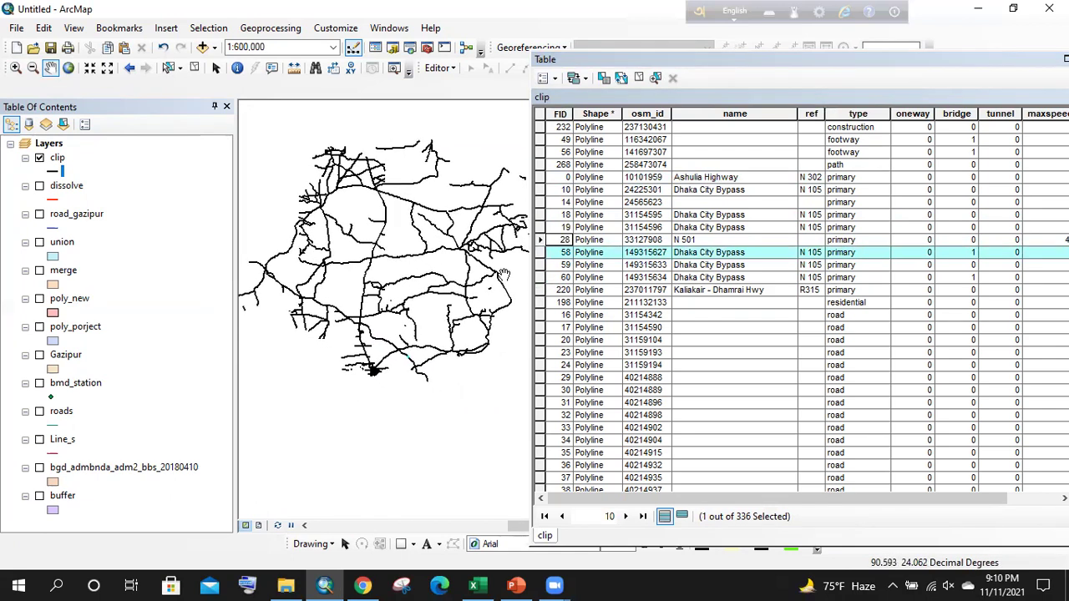
- Zoom the map to the Dhaka City Bypass record with FID 58 and examine the segment
{"action": "double_click", "coordinate": [540, 252]}
{"action": "left_click_drag", "start_coordinate": [457, 184], "coordinate": [310, 210]}
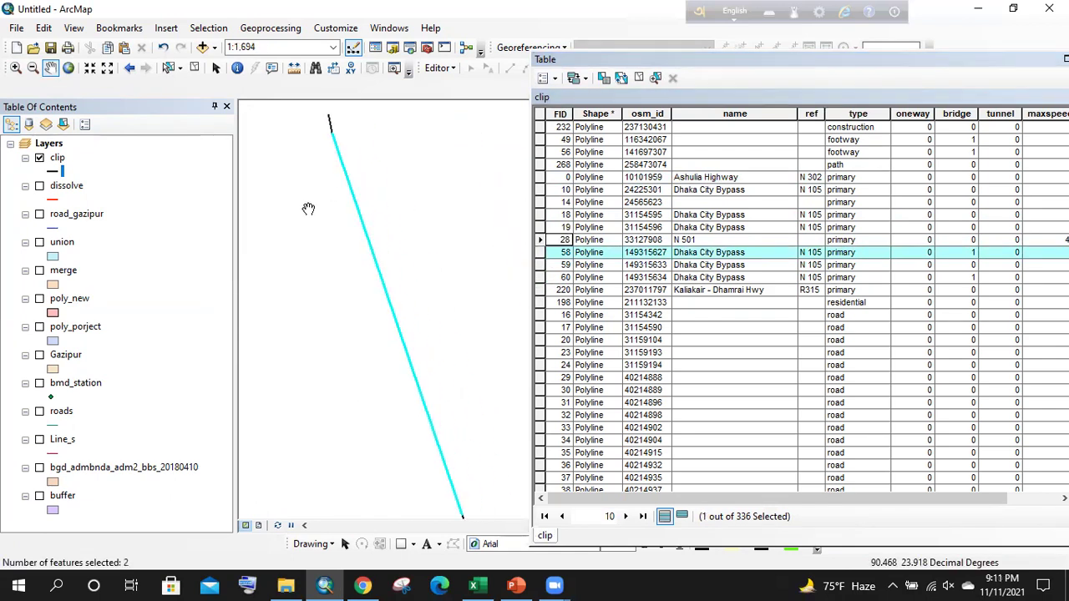
{"action": "scroll", "coordinate": [393, 258], "scroll_direction": "down", "scroll_amount": 3}
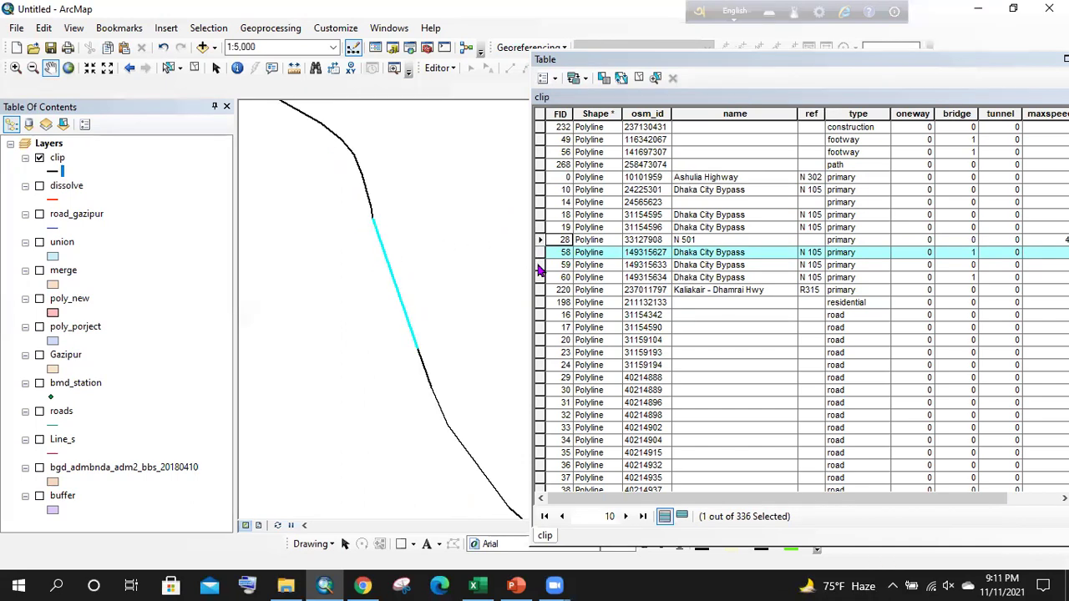
- Zoom to the Dhaka City Bypass record with FID 59 and examine its position within the whole road network
{"action": "double_click", "coordinate": [540, 265]}
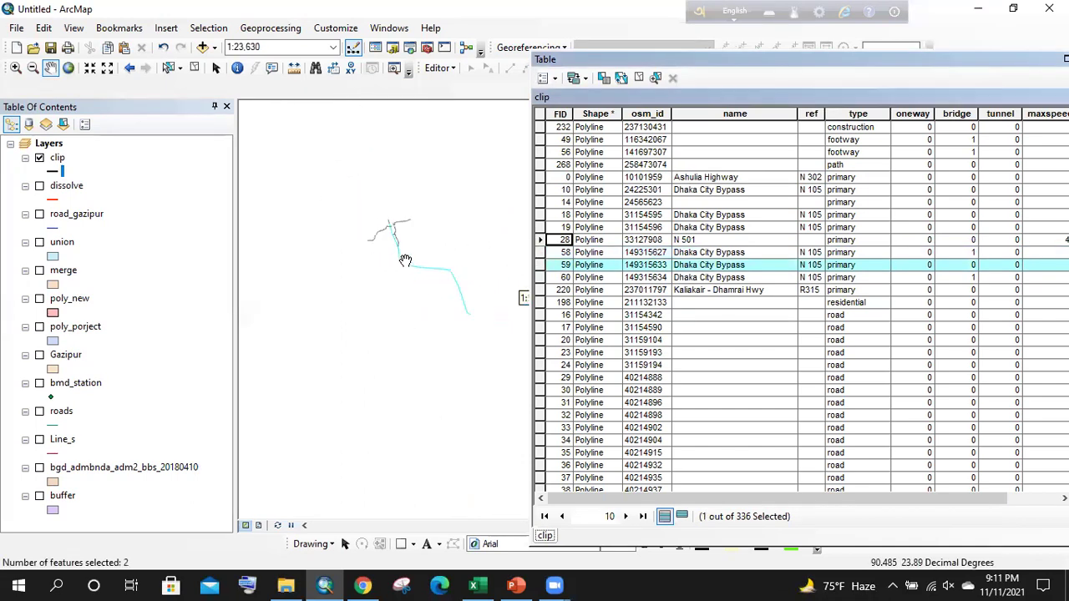
{"action": "scroll", "coordinate": [364, 247], "scroll_direction": "down", "scroll_amount": 4}
{"action": "scroll", "coordinate": [363, 255], "scroll_direction": "down", "scroll_amount": 5}
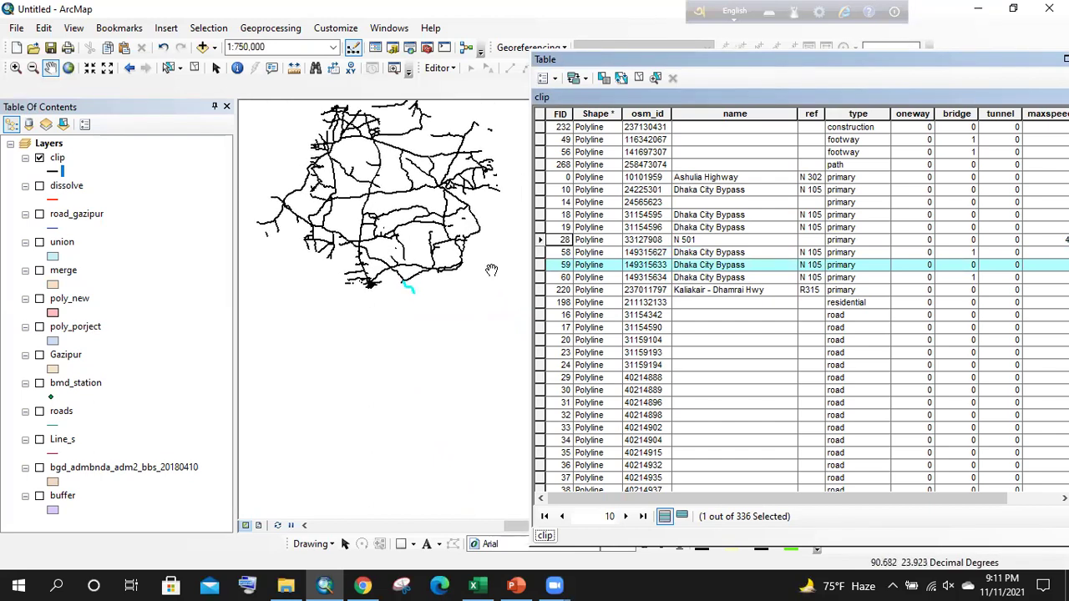
{"action": "scroll", "coordinate": [404, 274], "scroll_direction": "up", "scroll_amount": 1}
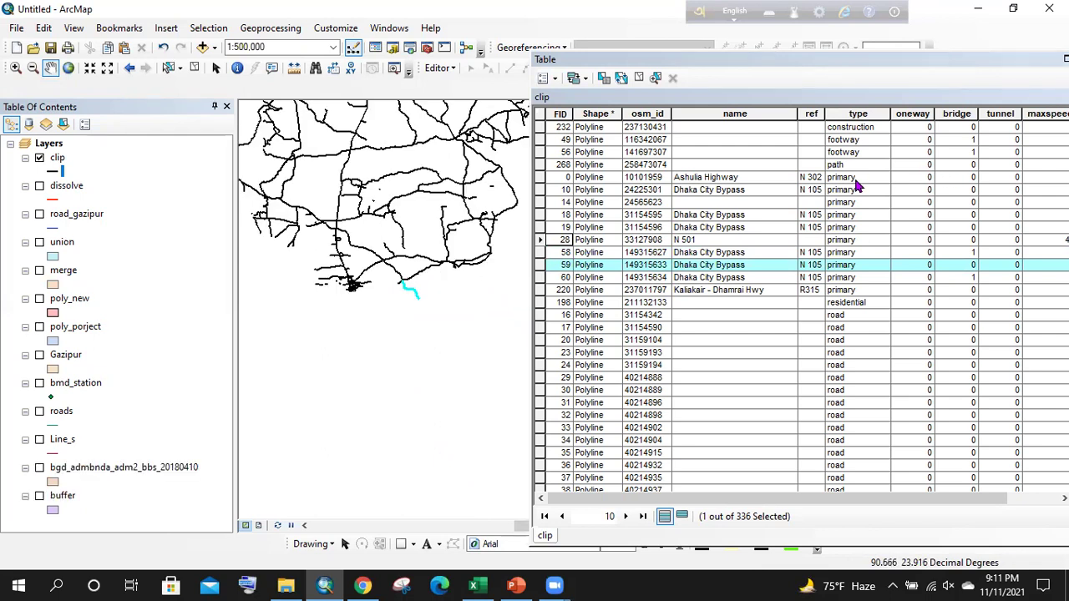
- Examine the primary type value of the Kaliakair - Dhamrai Hwy record alongside the full clipped road network
{"action": "left_click", "coordinate": [848, 291]}
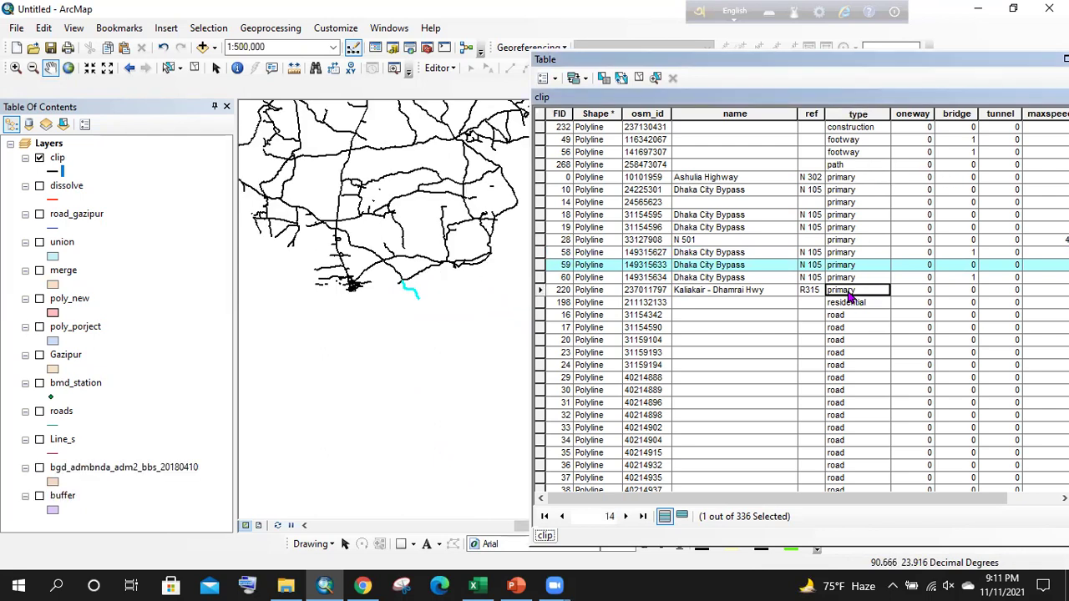
{"action": "left_click_drag", "start_coordinate": [411, 203], "coordinate": [433, 226]}
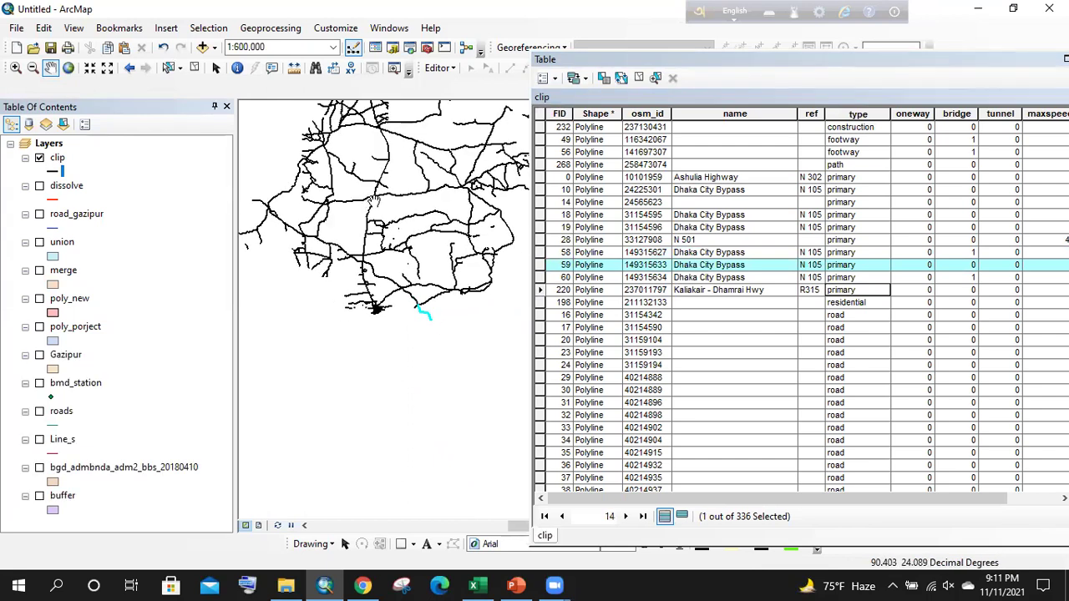
{"action": "scroll", "coordinate": [373, 200], "scroll_direction": "down", "scroll_amount": 3}
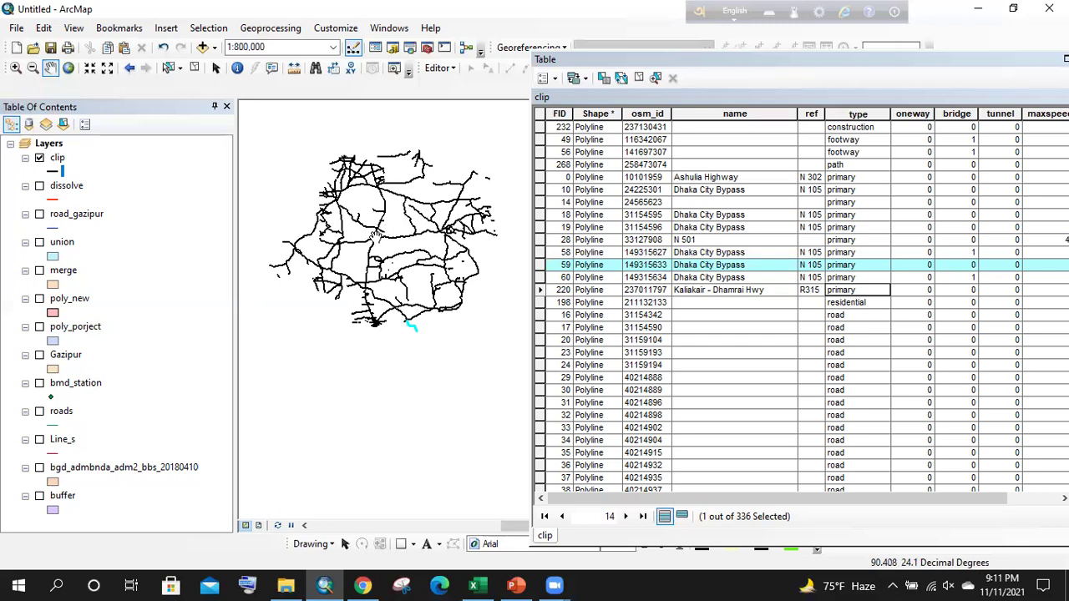
- Reduce the height of the clip attribute table window and reposition it beside the road network
{"action": "left_click", "coordinate": [706, 64]}
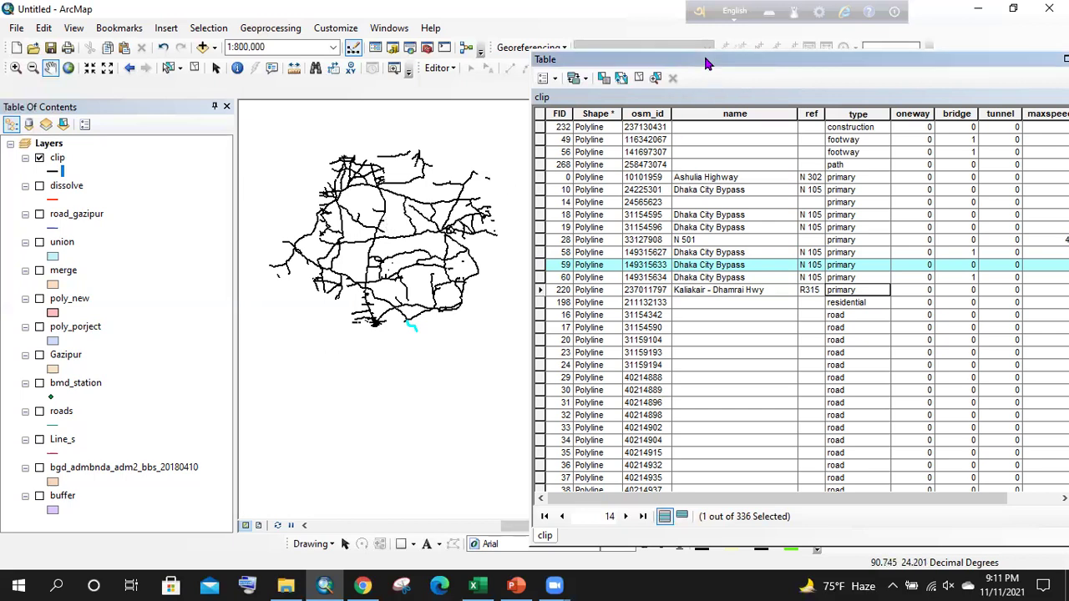
{"action": "left_click_drag", "start_coordinate": [703, 64], "coordinate": [702, 65]}
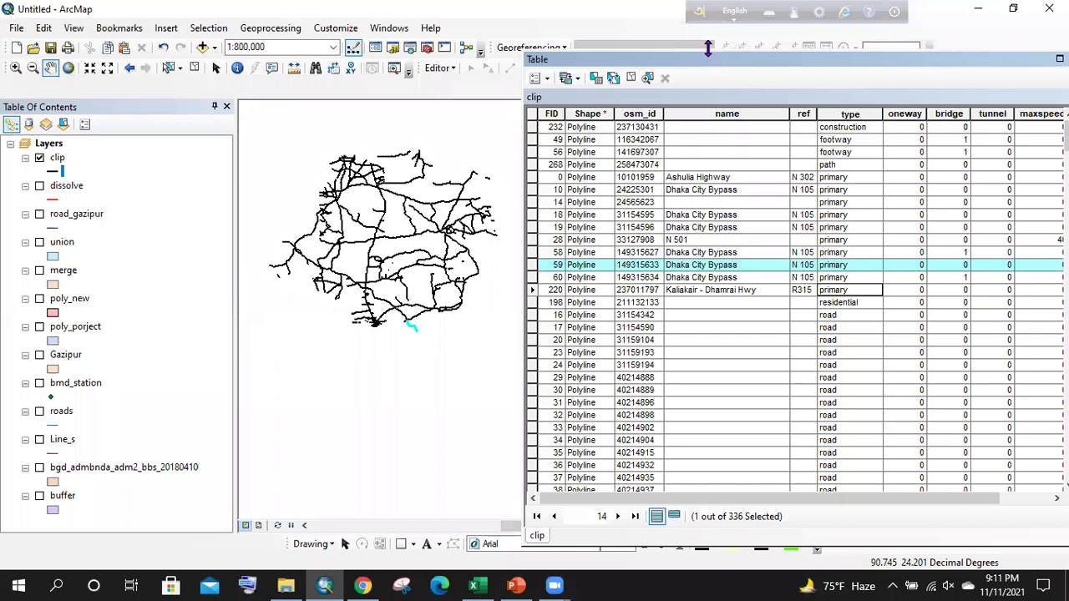
{"action": "left_click_drag", "start_coordinate": [707, 48], "coordinate": [692, 112]}
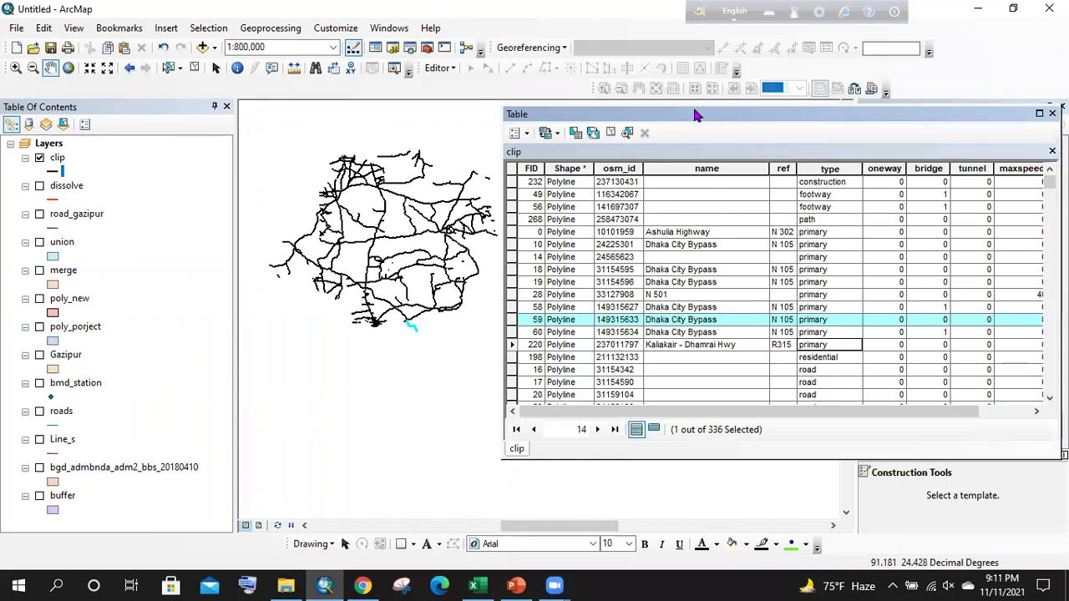
- Shift the clip attribute table window aside to compare its road records with the mapped network
{"action": "left_click_drag", "start_coordinate": [693, 103], "coordinate": [694, 135]}
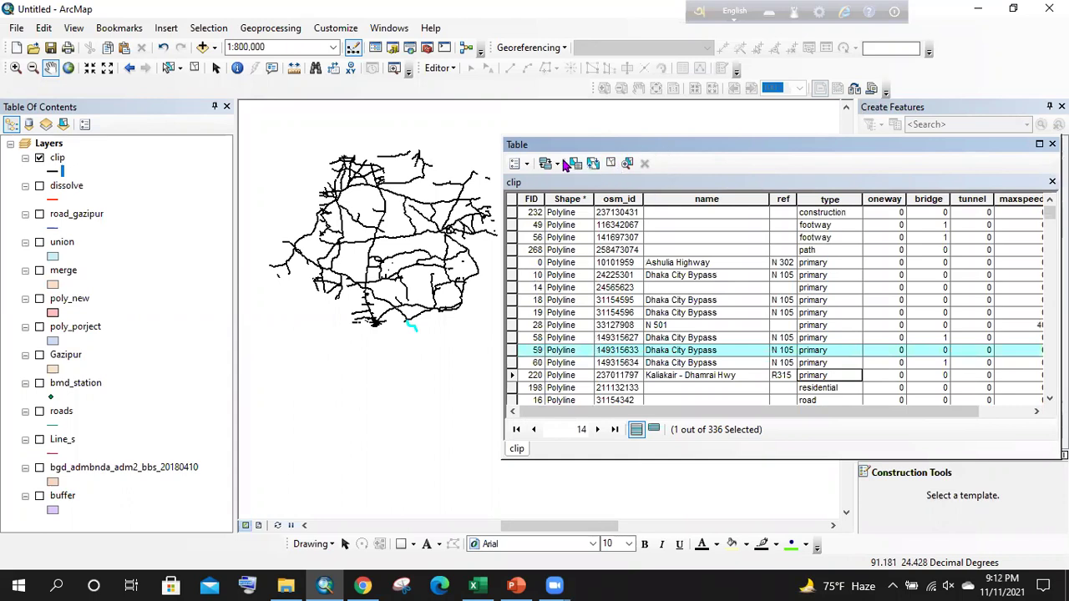
{"action": "left_click_drag", "start_coordinate": [722, 144], "coordinate": [589, 139]}
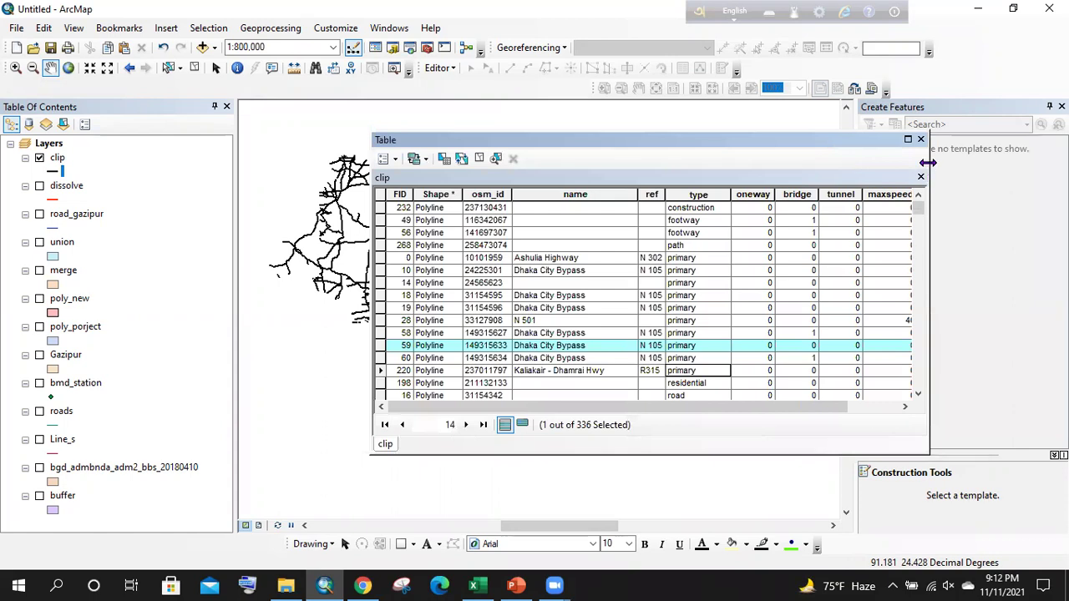
{"action": "left_click_drag", "start_coordinate": [573, 142], "coordinate": [693, 136]}
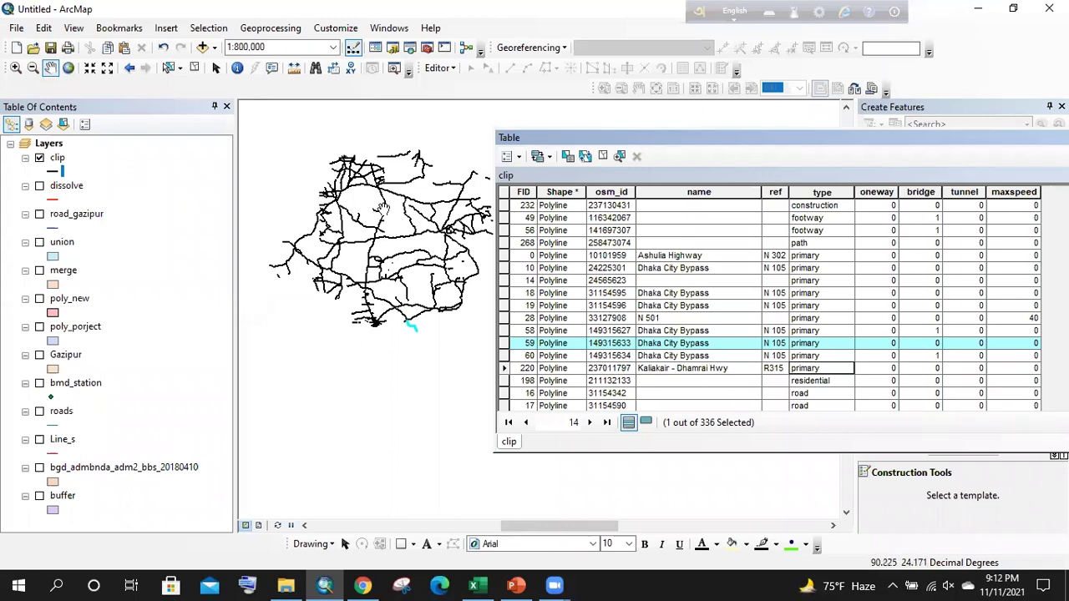
{"action": "left_click_drag", "start_coordinate": [431, 232], "coordinate": [435, 220]}
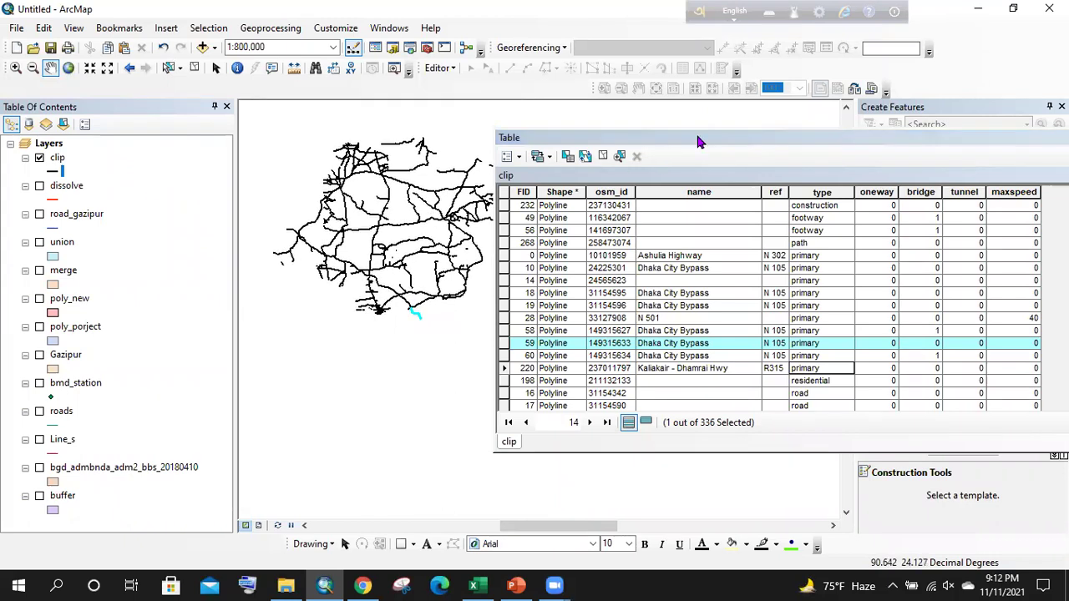
{"action": "double_click", "coordinate": [579, 137]}
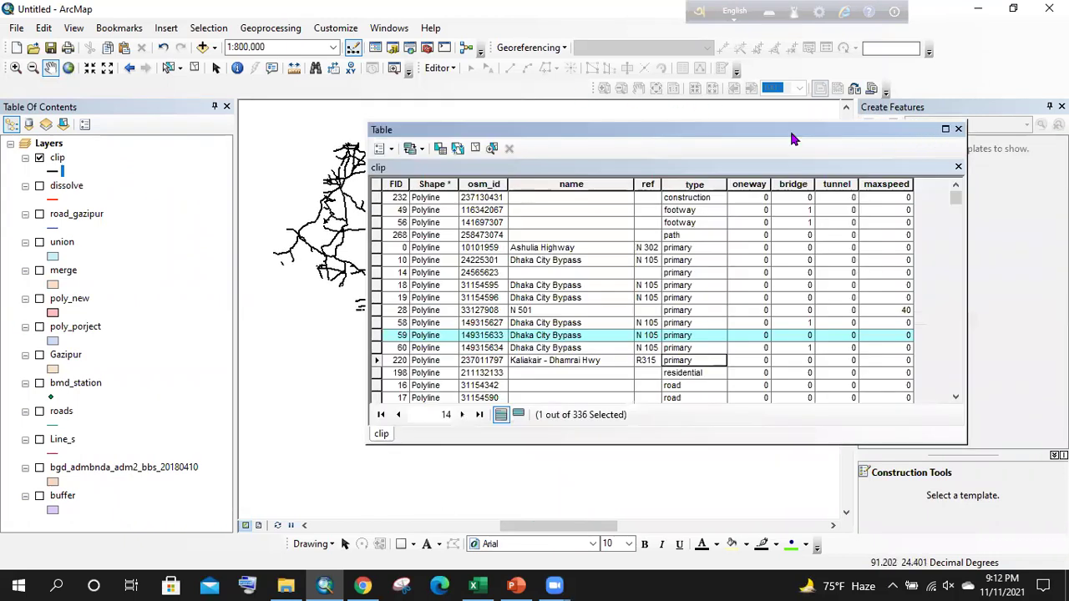
- Close the clip attribute table, clear the road selection and center the clipped network at 1:600,000
{"action": "left_click", "coordinate": [958, 128]}
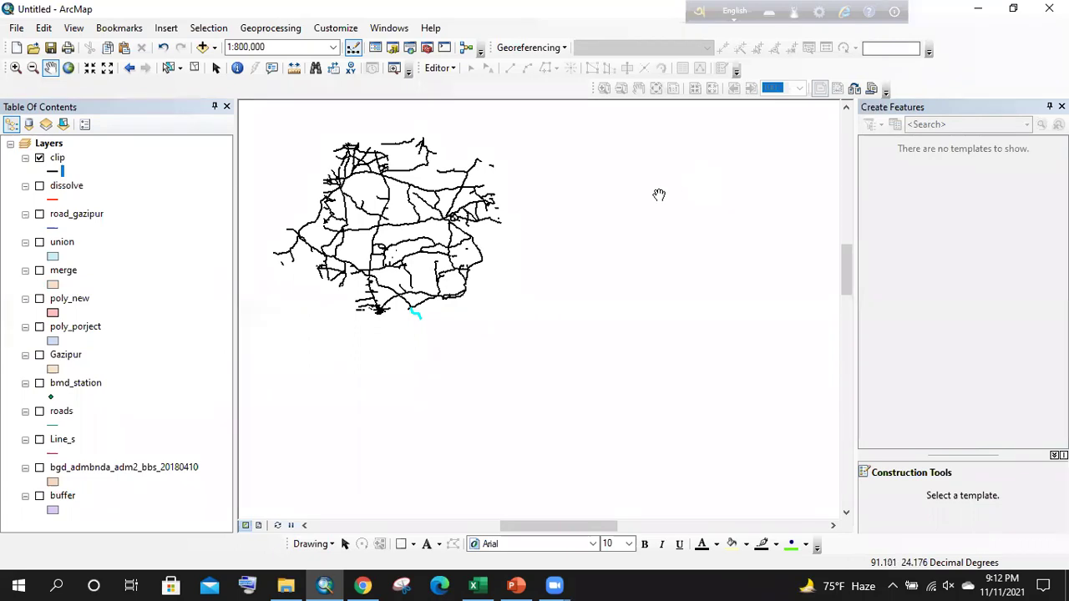
{"action": "left_click", "coordinate": [195, 69]}
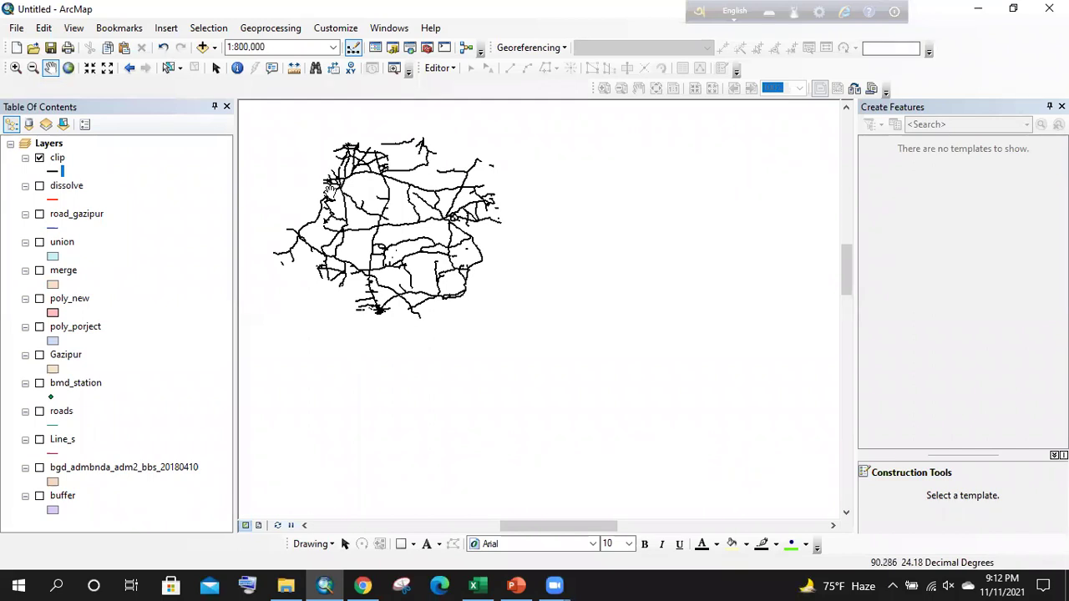
{"action": "scroll", "coordinate": [330, 194], "scroll_direction": "up", "scroll_amount": 1}
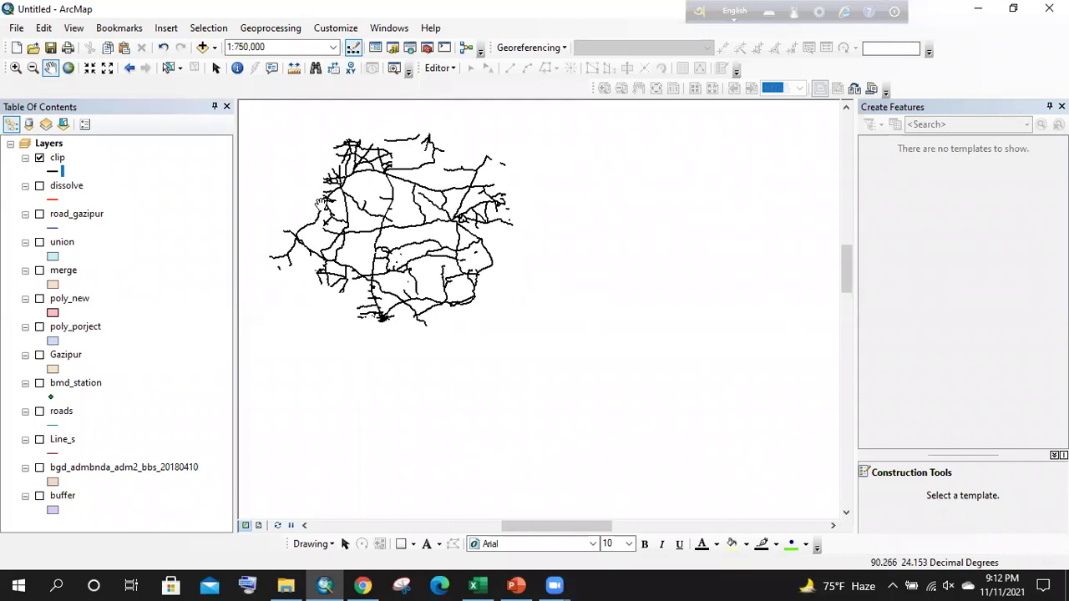
{"action": "scroll", "coordinate": [320, 203], "scroll_direction": "up", "scroll_amount": 3}
{"action": "scroll", "coordinate": [321, 203], "scroll_direction": "down", "scroll_amount": 1}
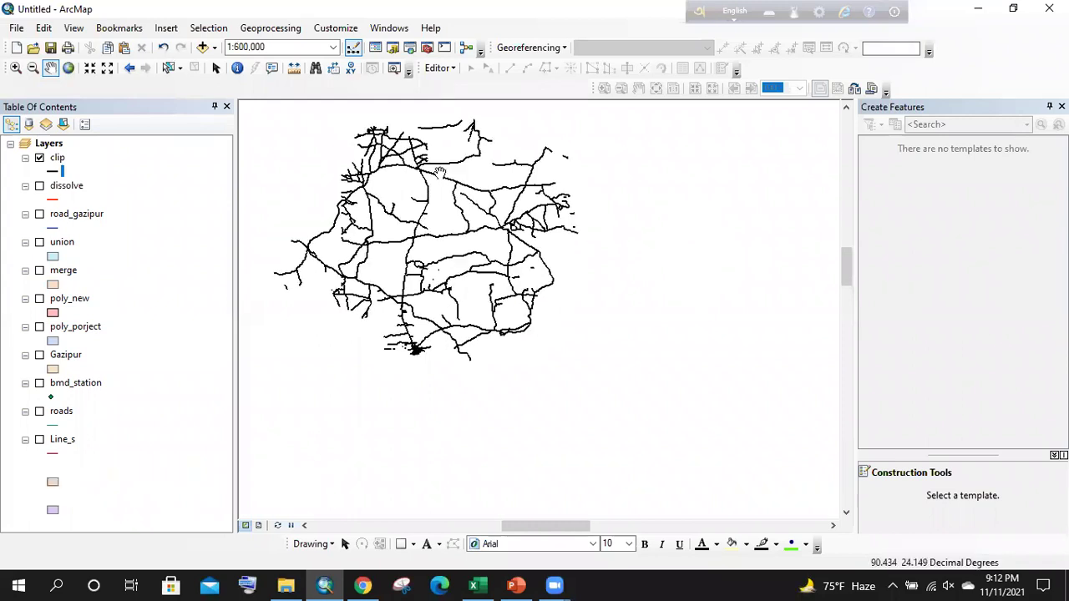
{"action": "left_click_drag", "start_coordinate": [456, 216], "coordinate": [501, 254]}
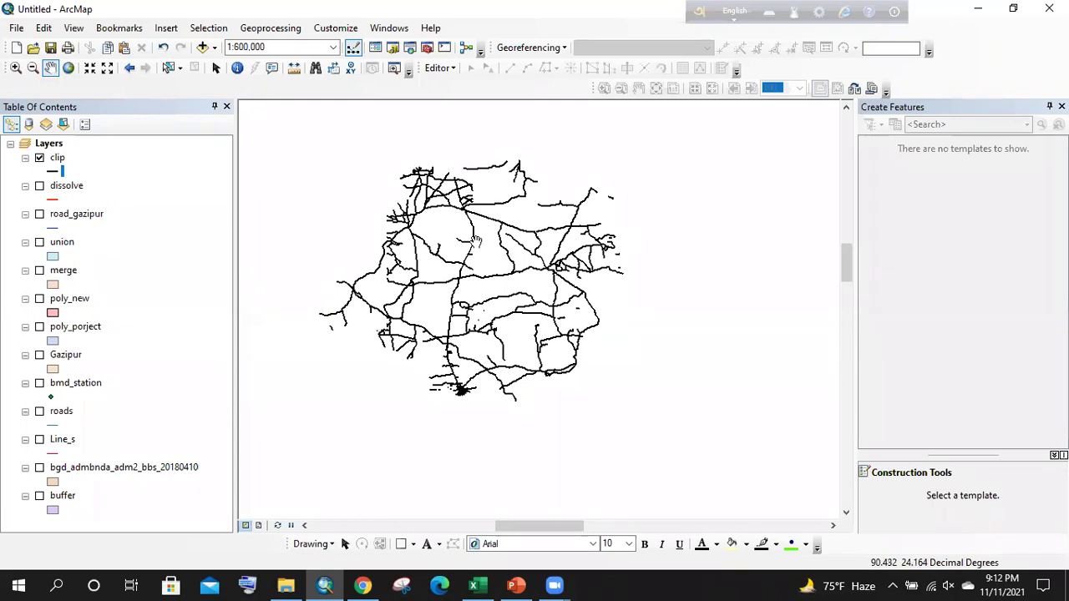
{"action": "left_click", "coordinate": [60, 158]}
{"action": "right_click", "coordinate": [62, 159]}
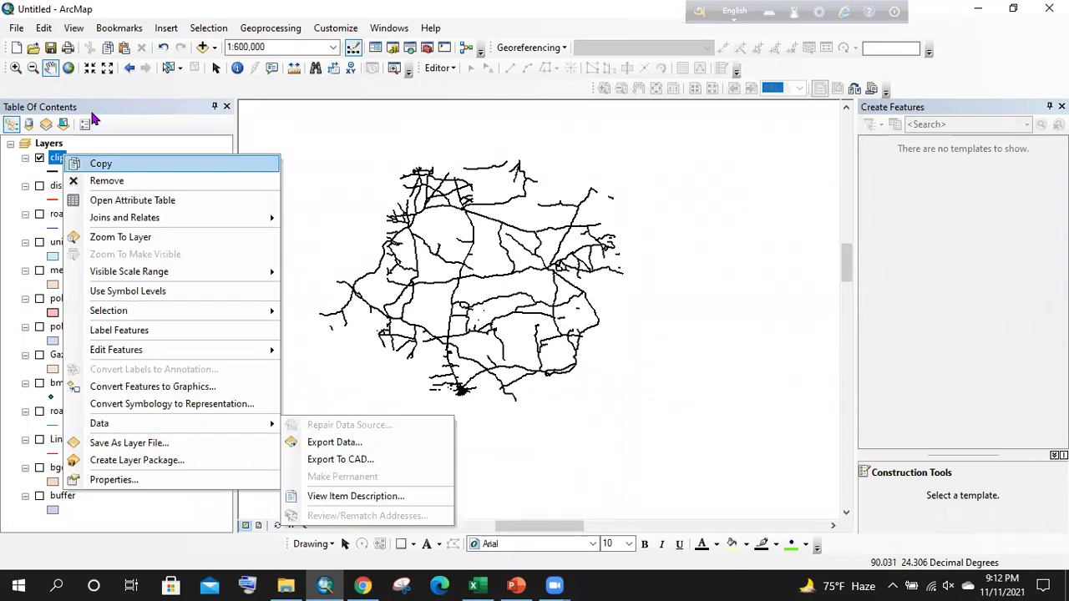
{"action": "left_click", "coordinate": [128, 129]}
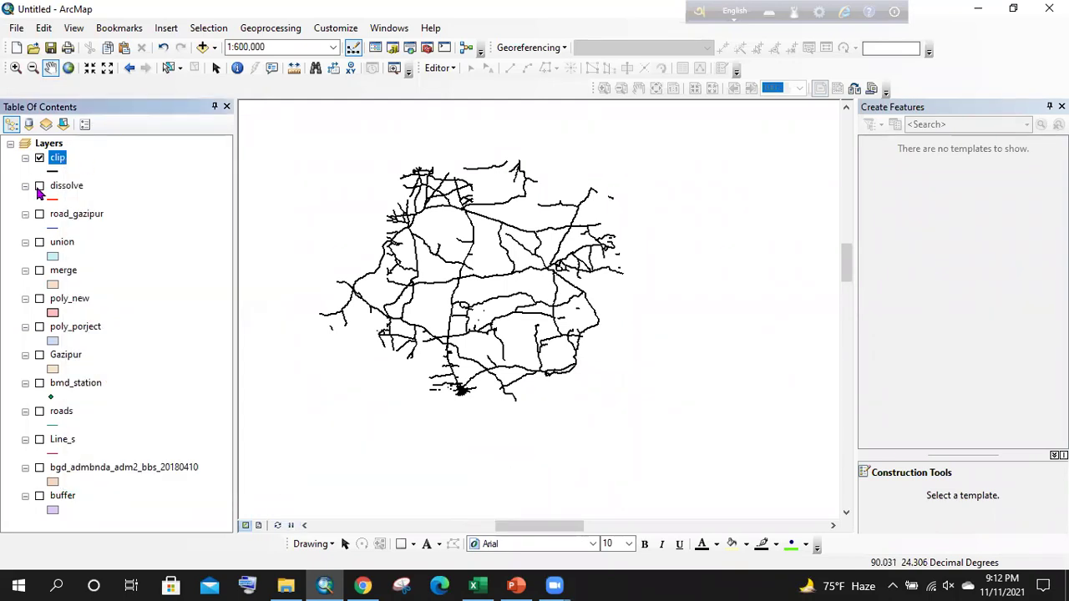
{"action": "left_click", "coordinate": [39, 187]}
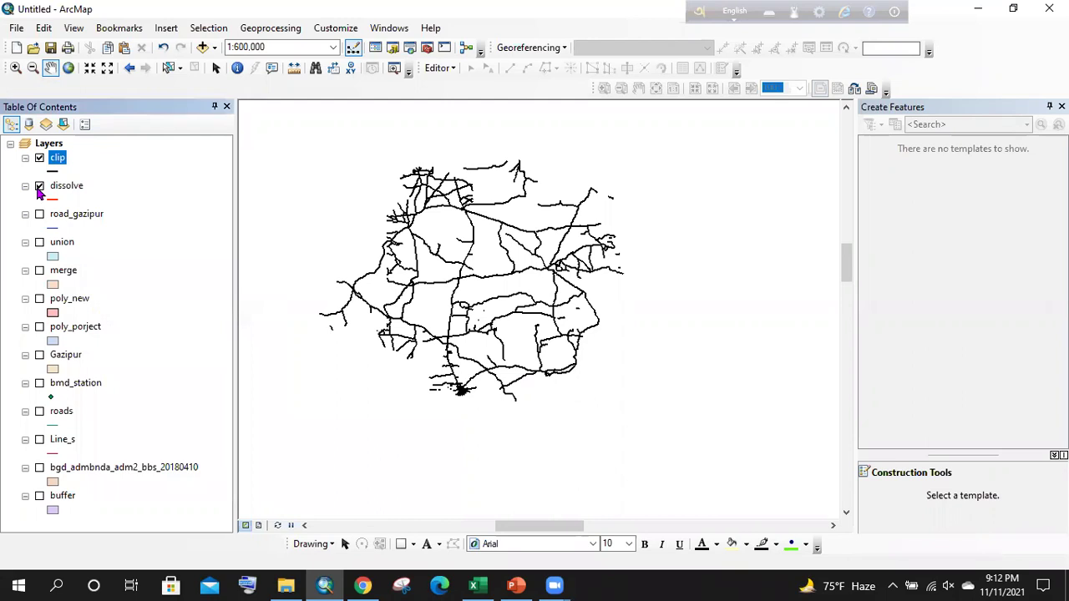
{"action": "left_click", "coordinate": [40, 187]}
{"action": "left_click", "coordinate": [39, 215]}
{"action": "right_click", "coordinate": [54, 219]}
{"action": "left_click", "coordinate": [40, 215]}
- Open the dissolve layer's attribute table, examine its fields and records, and close the table
{"action": "right_click", "coordinate": [63, 191]}
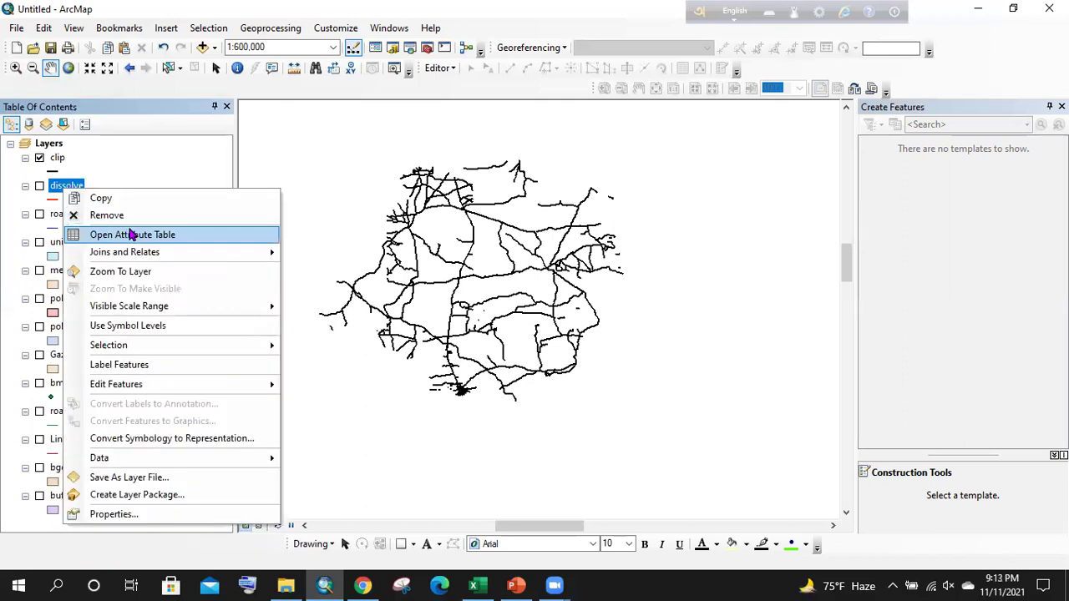
{"action": "left_click", "coordinate": [129, 235]}
{"action": "left_click", "coordinate": [461, 199]}
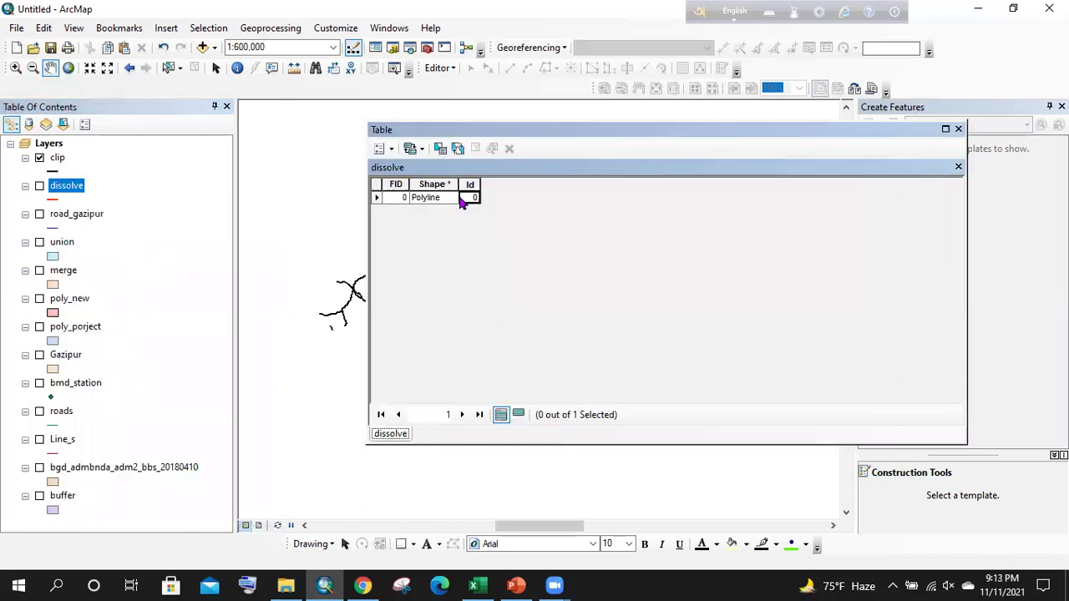
{"action": "left_click", "coordinate": [958, 130]}
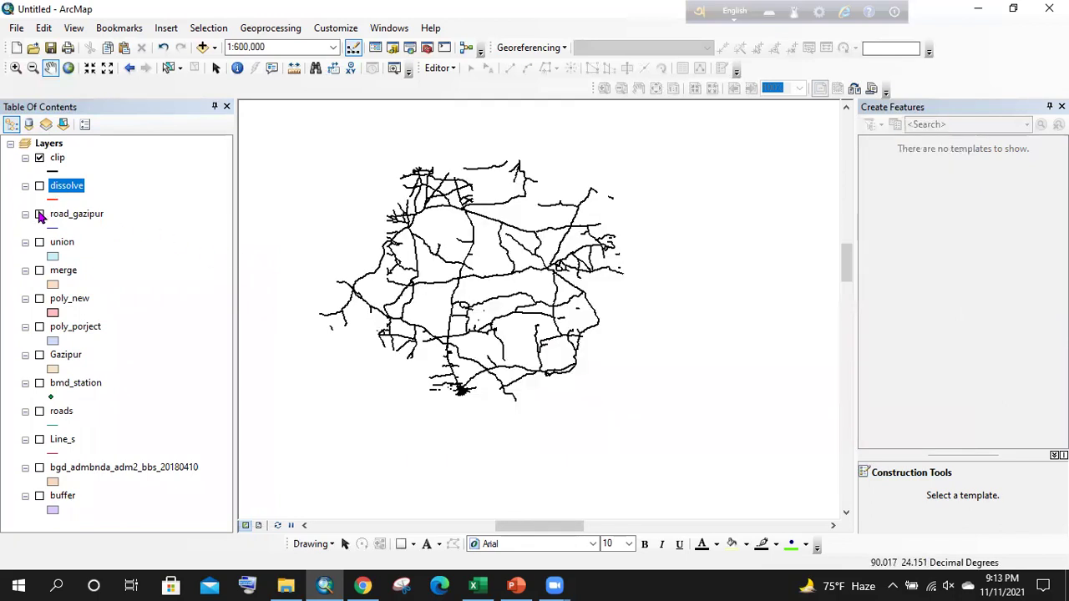
- Turn on the road_gazipur layer and close the Create Features pane to enlarge the map area
{"action": "left_click", "coordinate": [40, 215]}
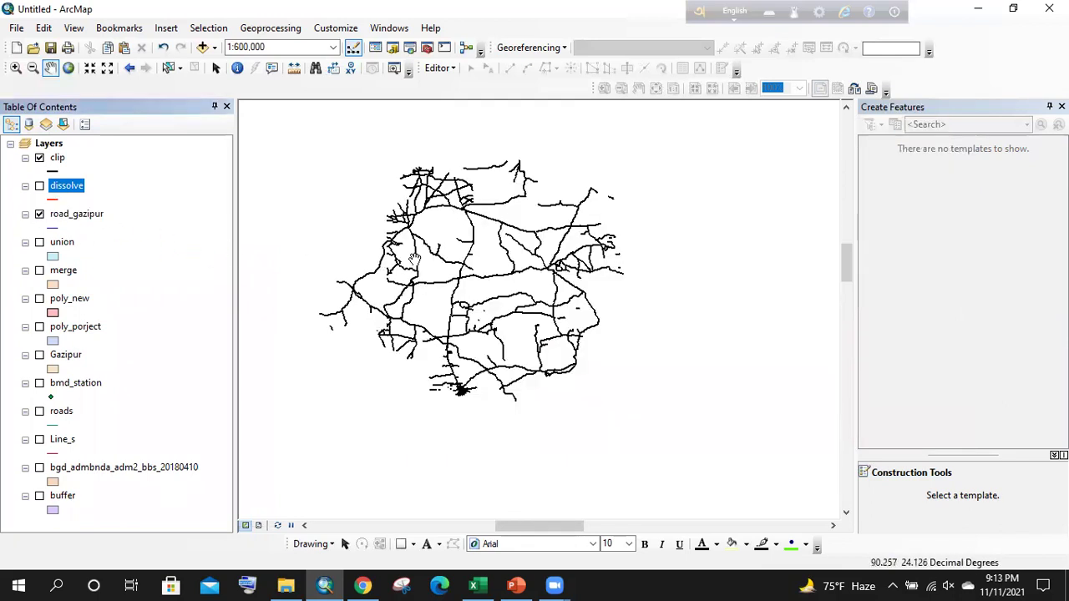
{"action": "left_click_drag", "start_coordinate": [466, 251], "coordinate": [468, 221]}
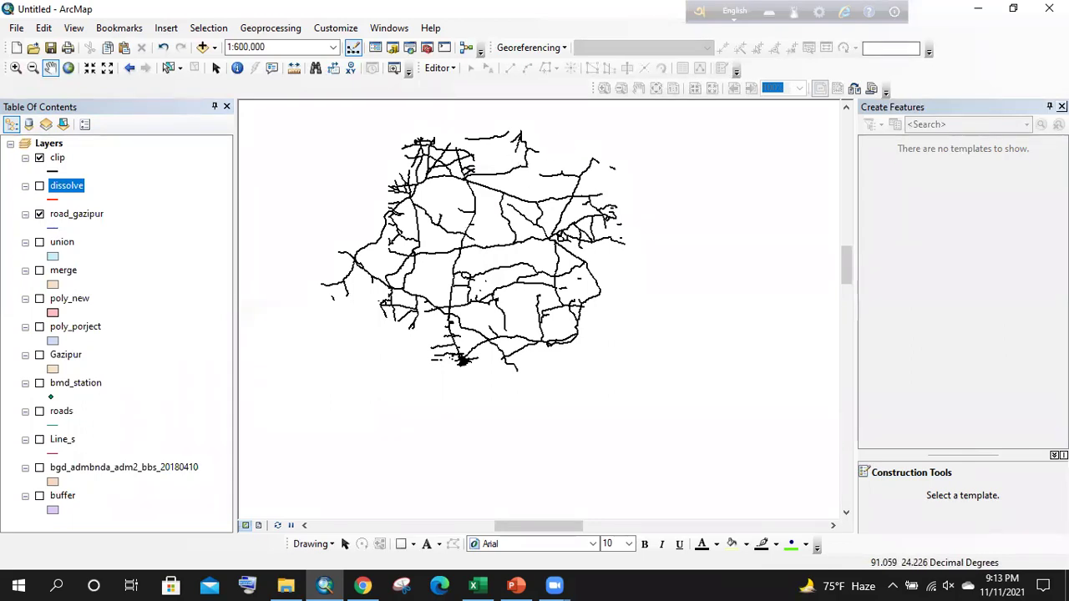
{"action": "left_click", "coordinate": [1061, 107]}
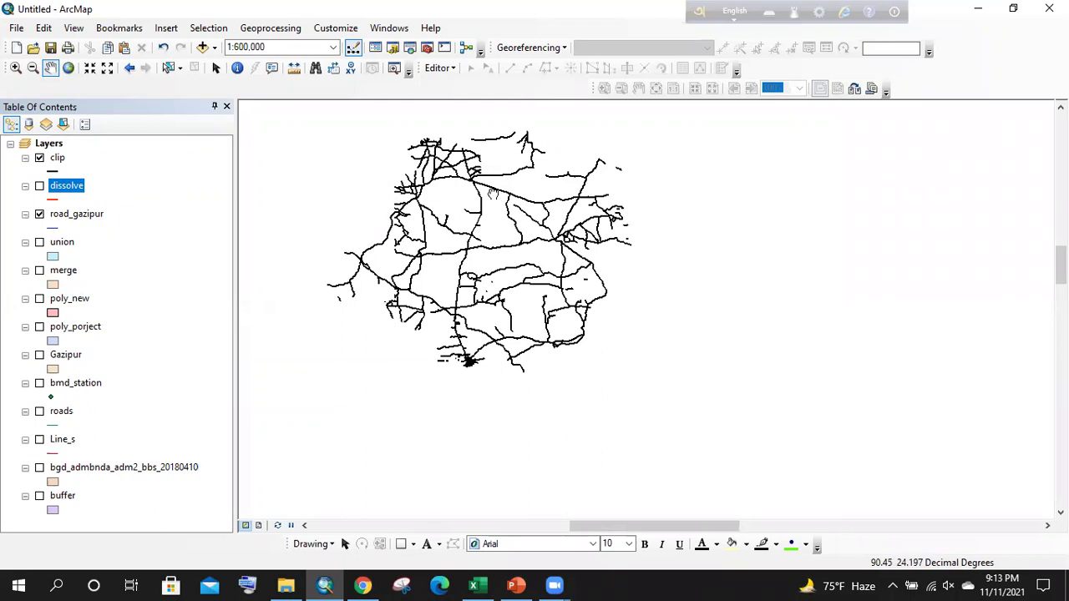
{"action": "left_click_drag", "start_coordinate": [494, 193], "coordinate": [518, 210]}
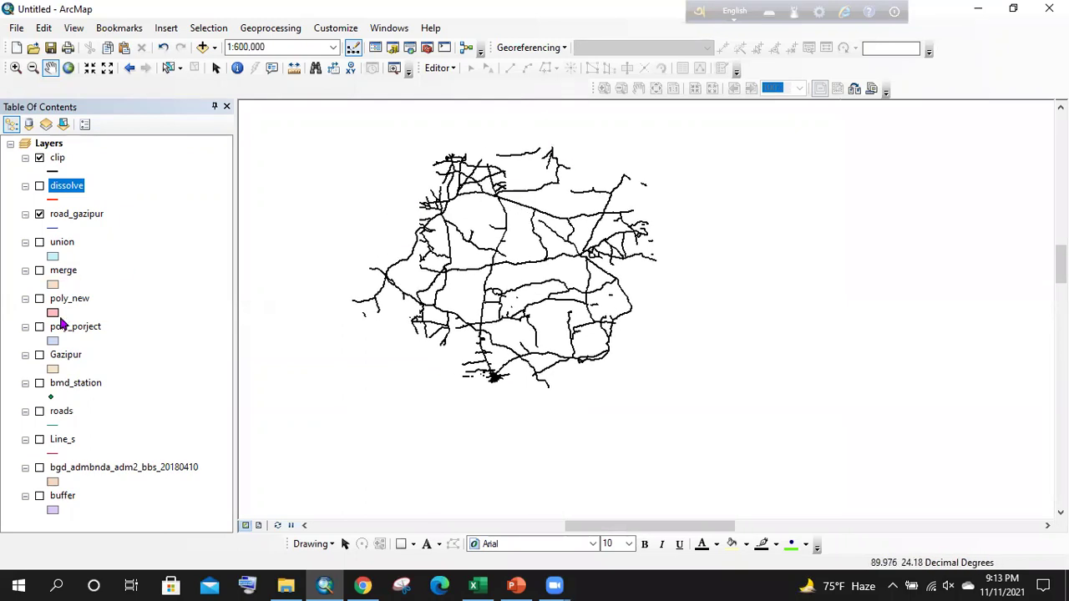
- Move the bmd_station layer to the top of the layer order and turn off the clip and road_gazipur layers
{"action": "left_click_drag", "start_coordinate": [82, 384], "coordinate": [75, 178]}
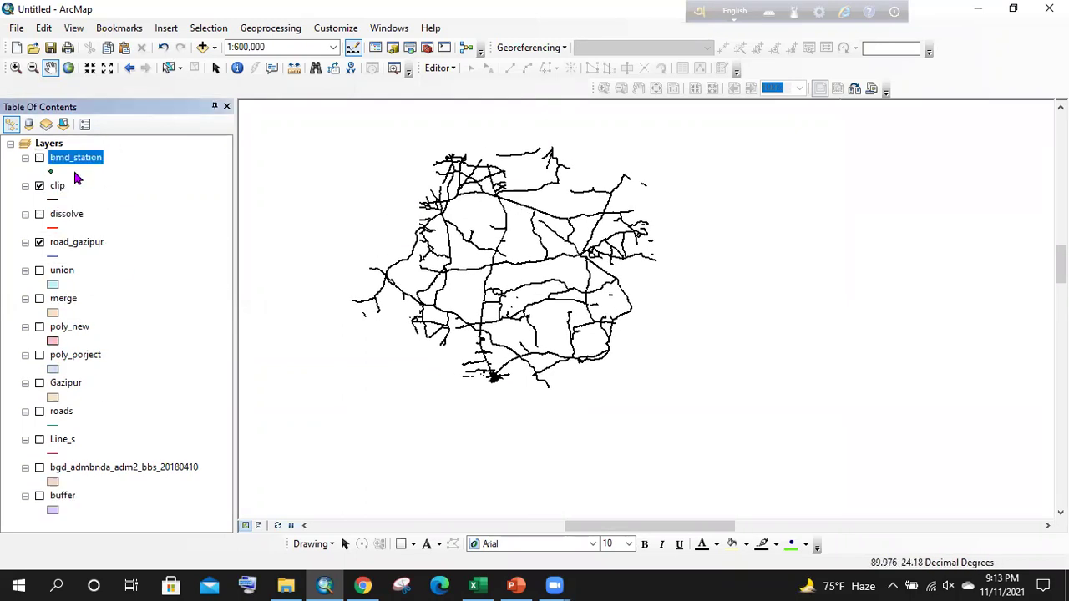
{"action": "left_click", "coordinate": [39, 187]}
{"action": "left_click", "coordinate": [40, 242]}
- Turn on the bgd_admbnda_adm2_bbs_20180410 layer and place it first in the layer order, with the whole country in view
{"action": "left_click", "coordinate": [39, 467]}
{"action": "left_click_drag", "start_coordinate": [83, 470], "coordinate": [121, 143]}
{"action": "scroll", "coordinate": [501, 191], "scroll_direction": "up", "scroll_amount": 3}
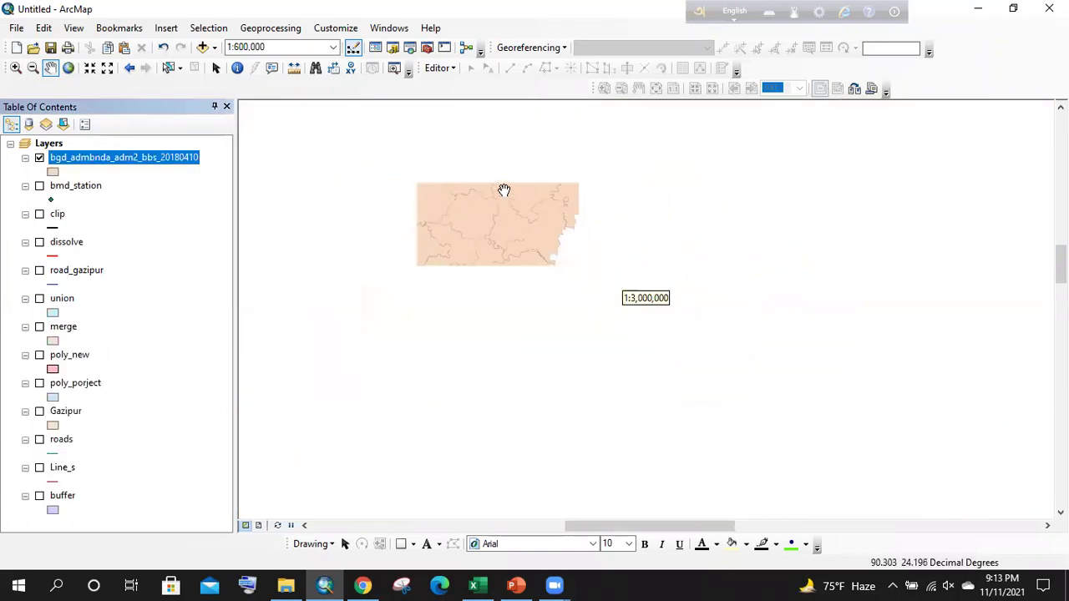
{"action": "scroll", "coordinate": [497, 171], "scroll_direction": "up", "scroll_amount": 3}
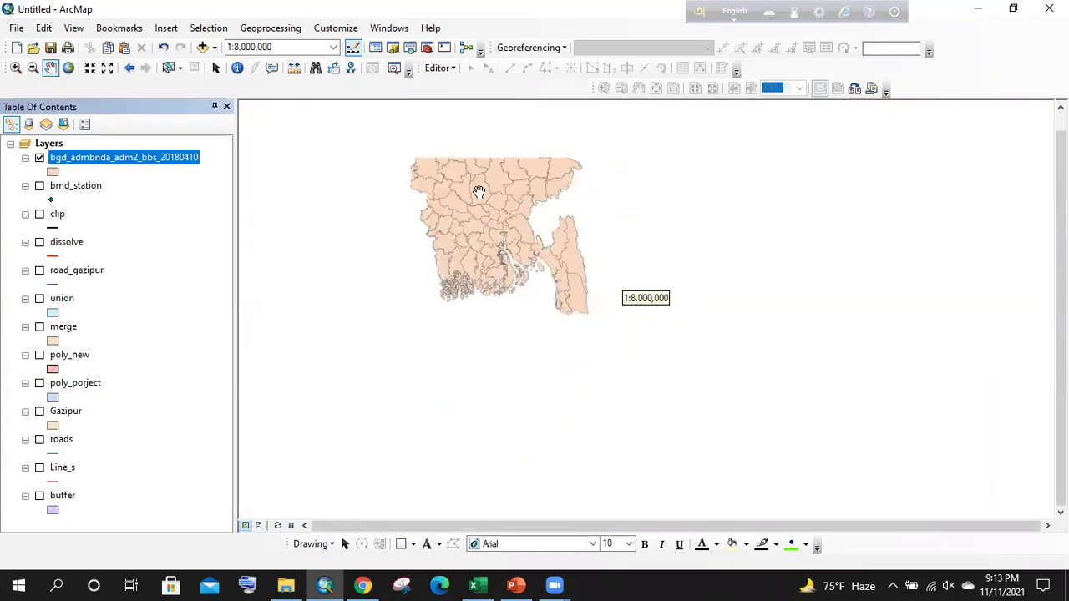
- Examine the Shape_Length and Shape_Area fields in the bgd_admbnda_adm2_bbs_20180410 attribute table, then close the table
{"action": "right_click", "coordinate": [117, 158]}
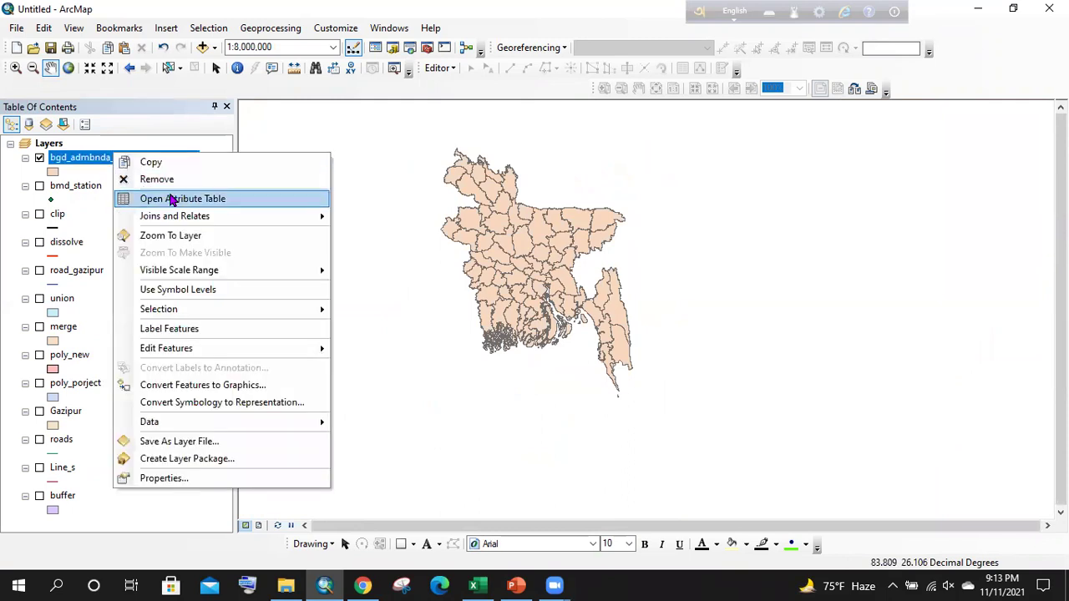
{"action": "left_click", "coordinate": [172, 199]}
{"action": "scroll", "coordinate": [744, 240], "scroll_direction": "down", "scroll_amount": 2}
{"action": "scroll", "coordinate": [630, 239], "scroll_direction": "up", "scroll_amount": 2}
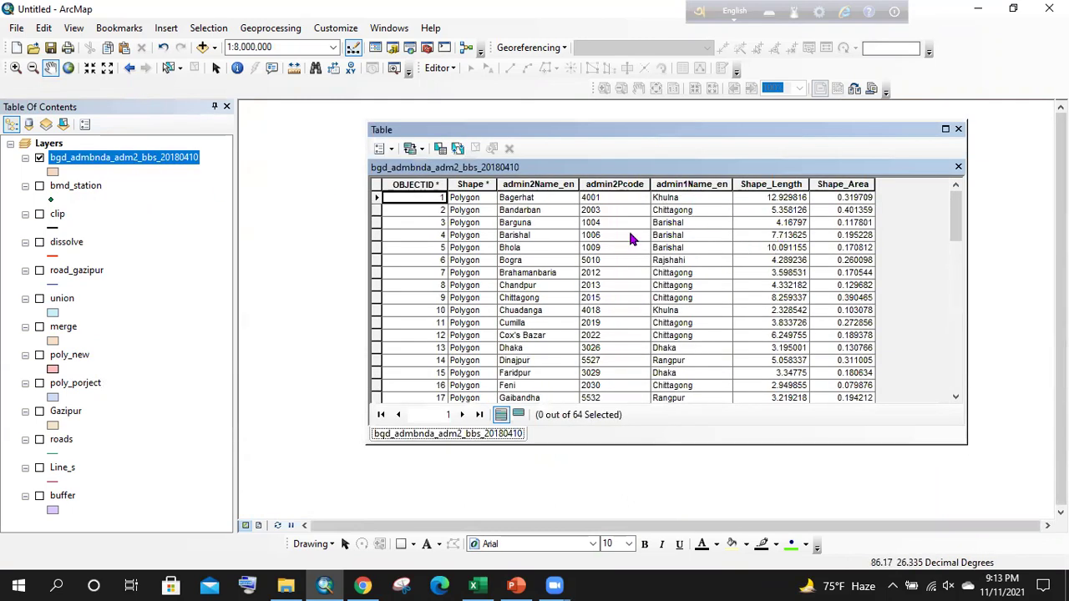
{"action": "left_click", "coordinate": [770, 184]}
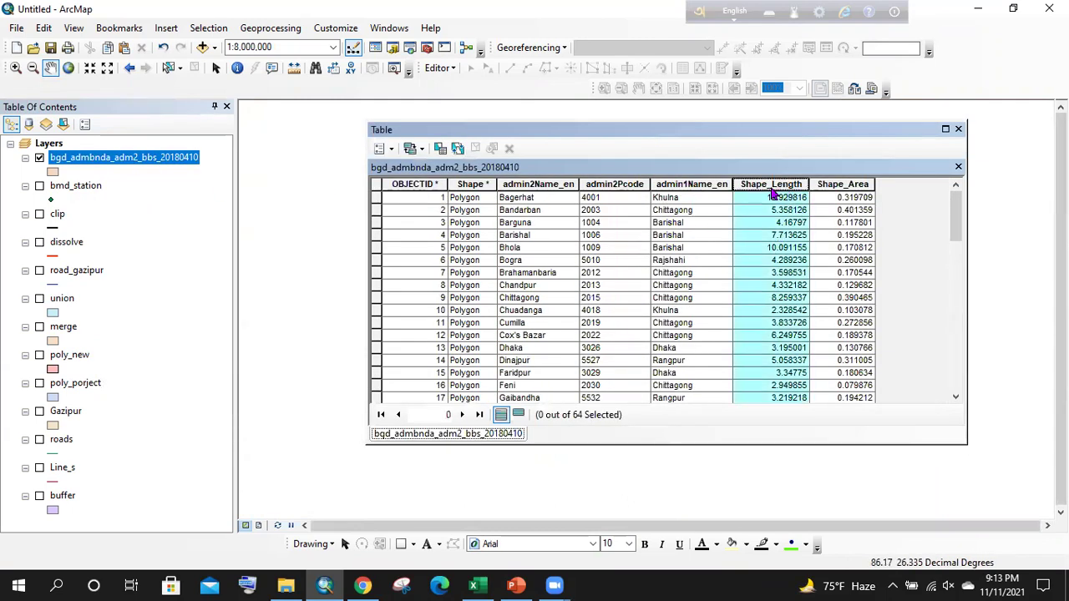
{"action": "scroll", "coordinate": [772, 193], "scroll_direction": "down", "scroll_amount": 15}
{"action": "scroll", "coordinate": [785, 196], "scroll_direction": "up", "scroll_amount": 12}
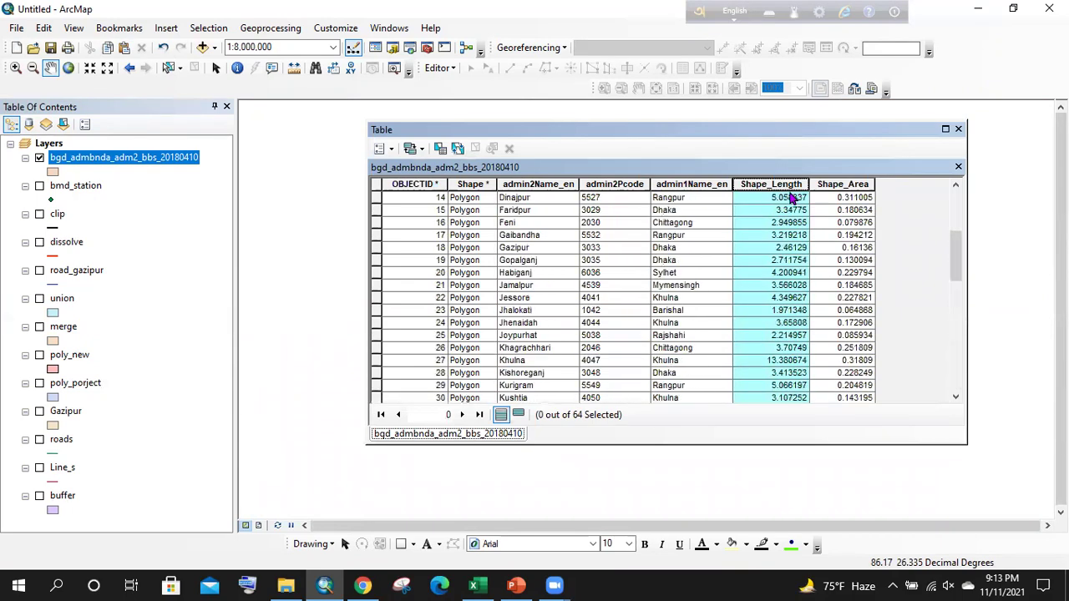
{"action": "scroll", "coordinate": [792, 197], "scroll_direction": "up", "scroll_amount": 5}
{"action": "left_click", "coordinate": [843, 185]}
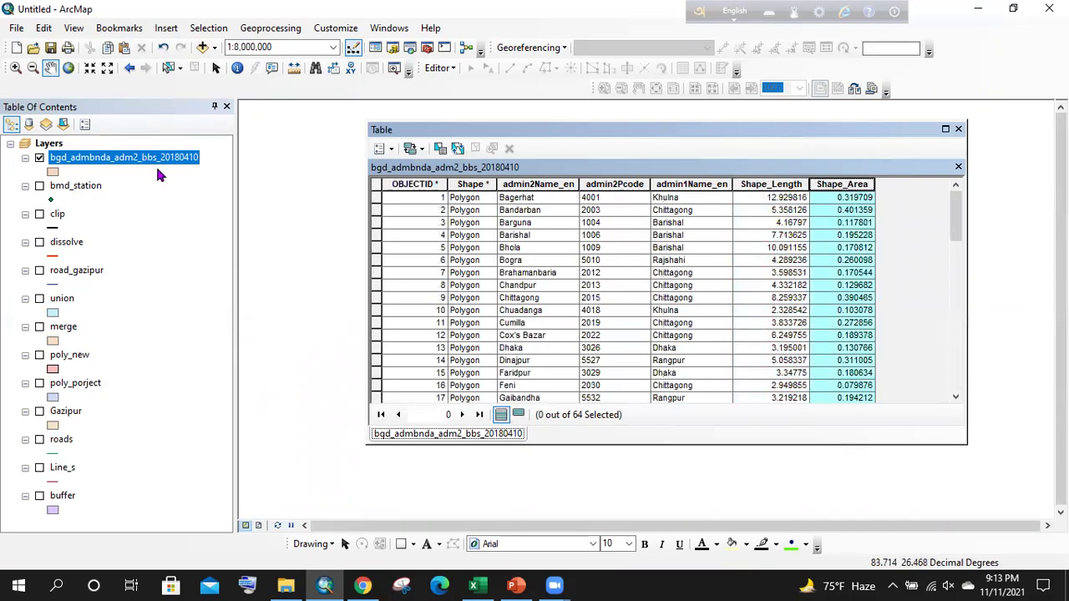
{"action": "right_click", "coordinate": [833, 187]}
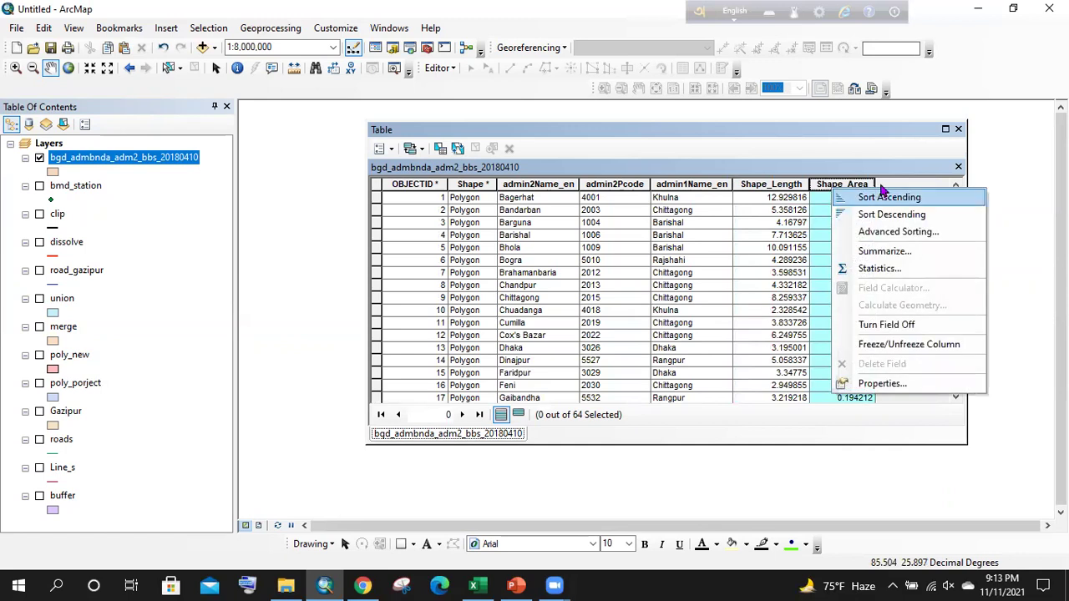
{"action": "left_click", "coordinate": [958, 129]}
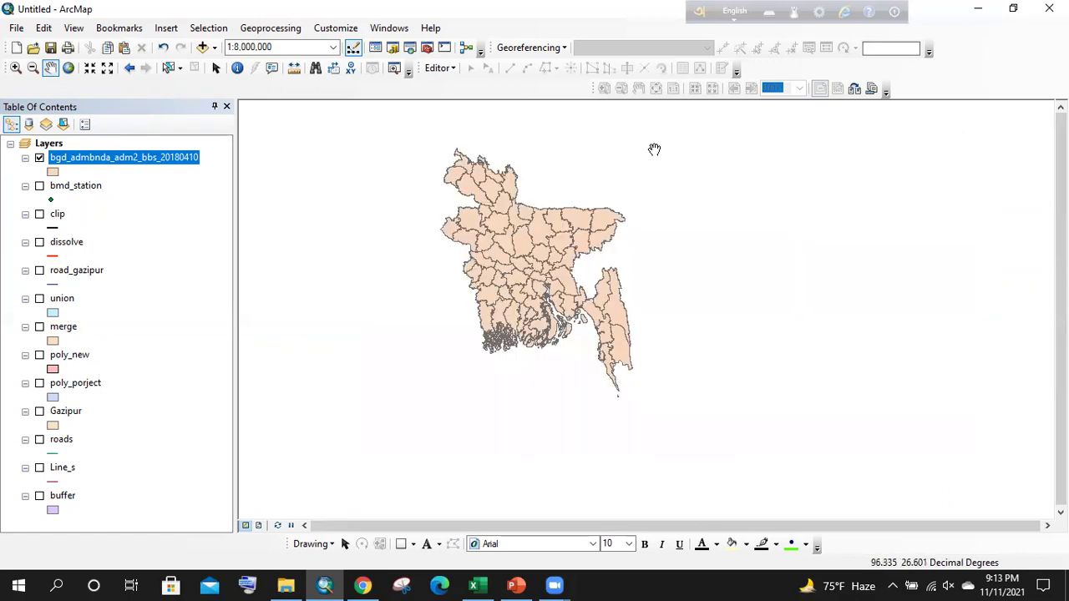
- Open the attribute table of the bgd_admbnda_adm2_bbs_20180410 layer and move its window higher over the map
{"action": "scroll", "coordinate": [491, 190], "scroll_direction": "down", "scroll_amount": 2}
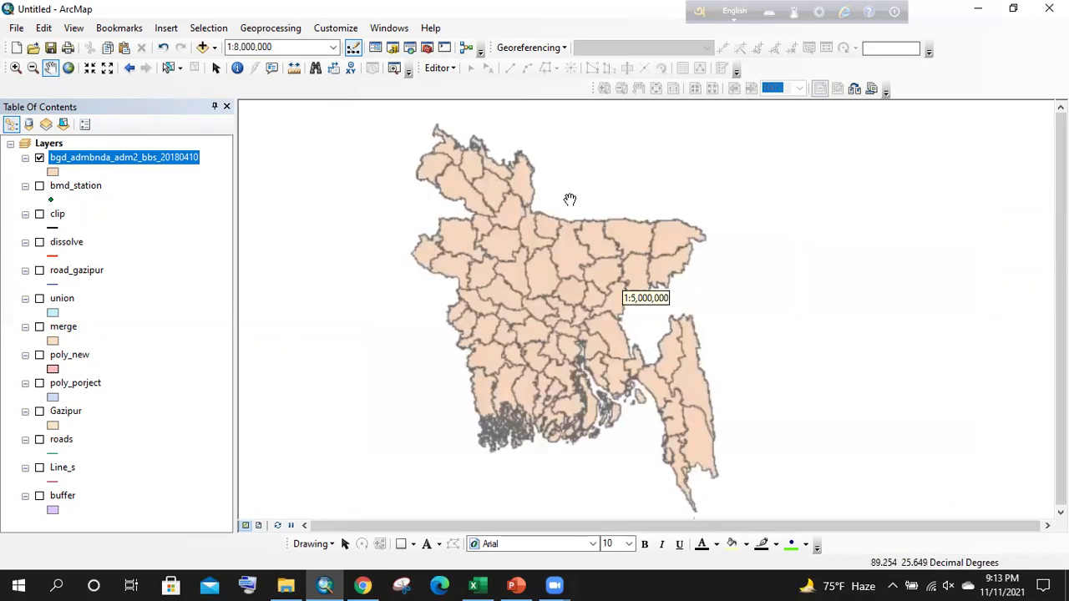
{"action": "right_click", "coordinate": [131, 162]}
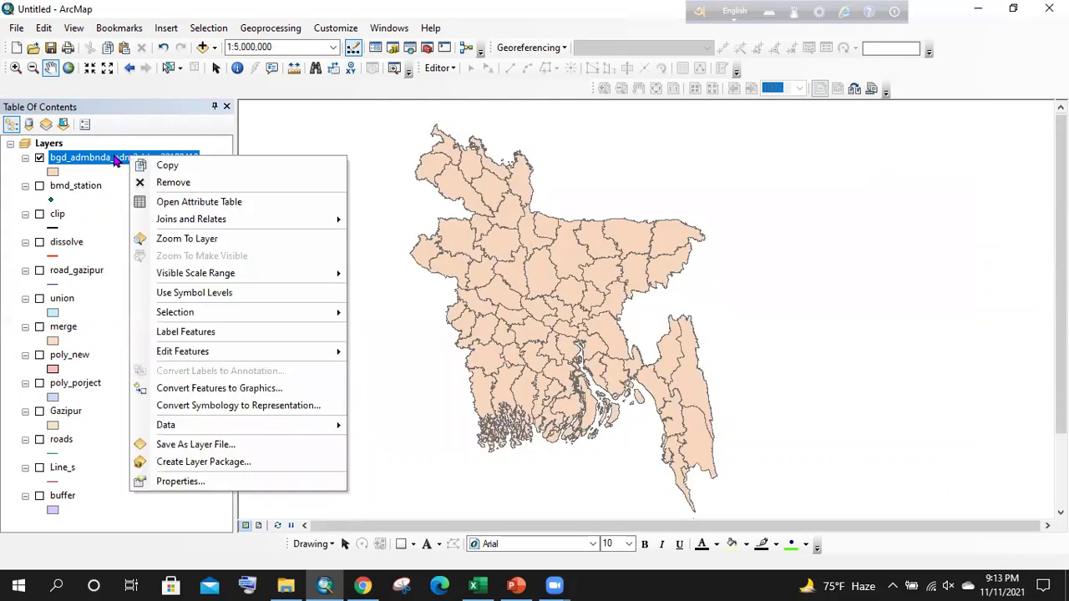
{"action": "left_click", "coordinate": [201, 204]}
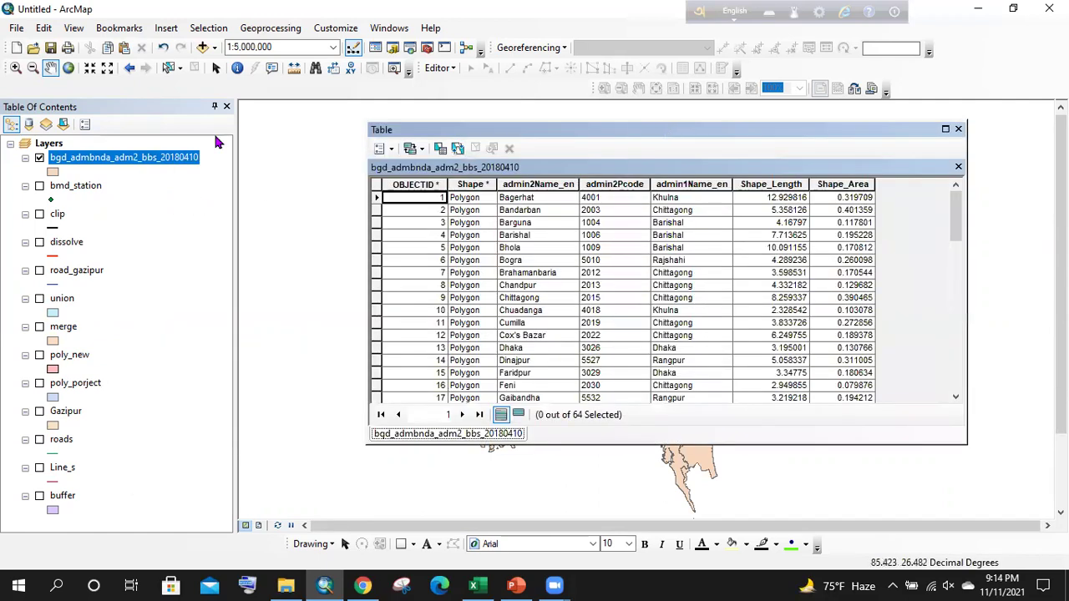
{"action": "left_click_drag", "start_coordinate": [494, 125], "coordinate": [403, 96]}
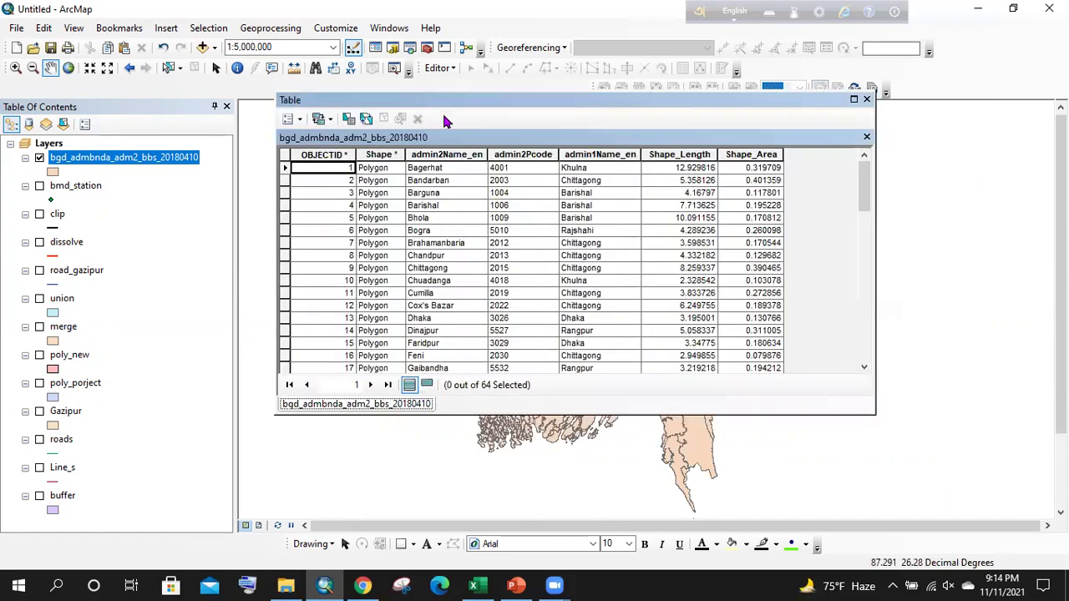
- Set up an export of all records from the district attribute table with dBASE Table as the output type
{"action": "left_click", "coordinate": [299, 120]}
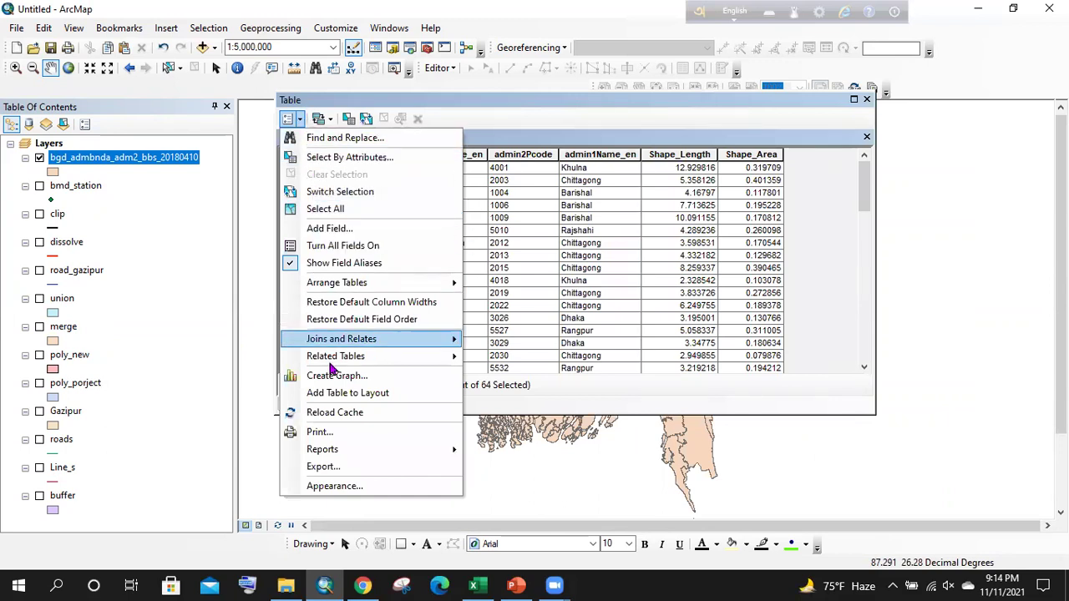
{"action": "left_click", "coordinate": [362, 467]}
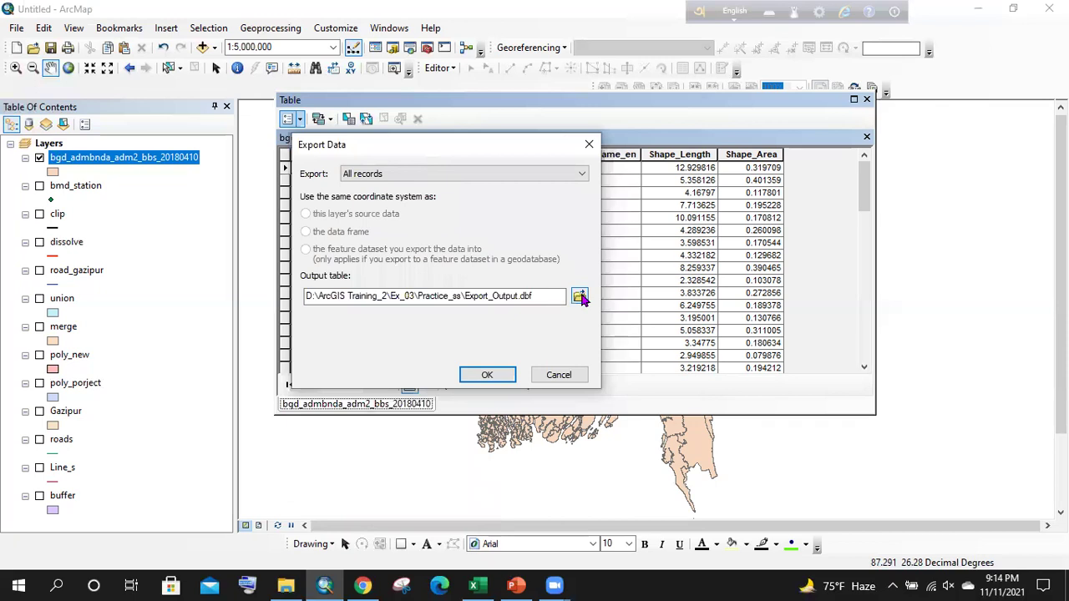
{"action": "left_click", "coordinate": [580, 297]}
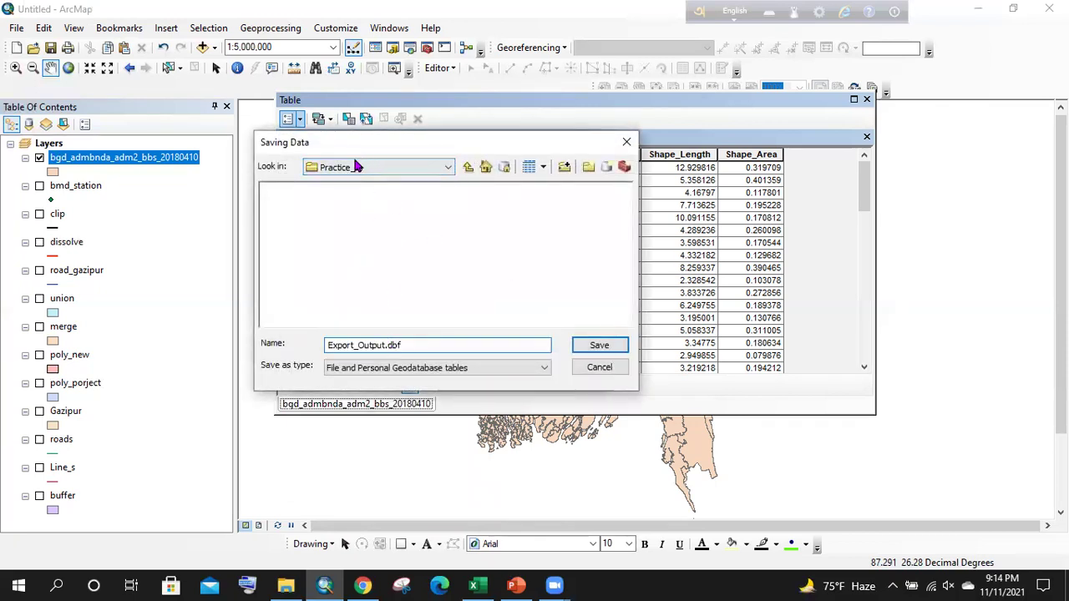
{"action": "left_click", "coordinate": [372, 365]}
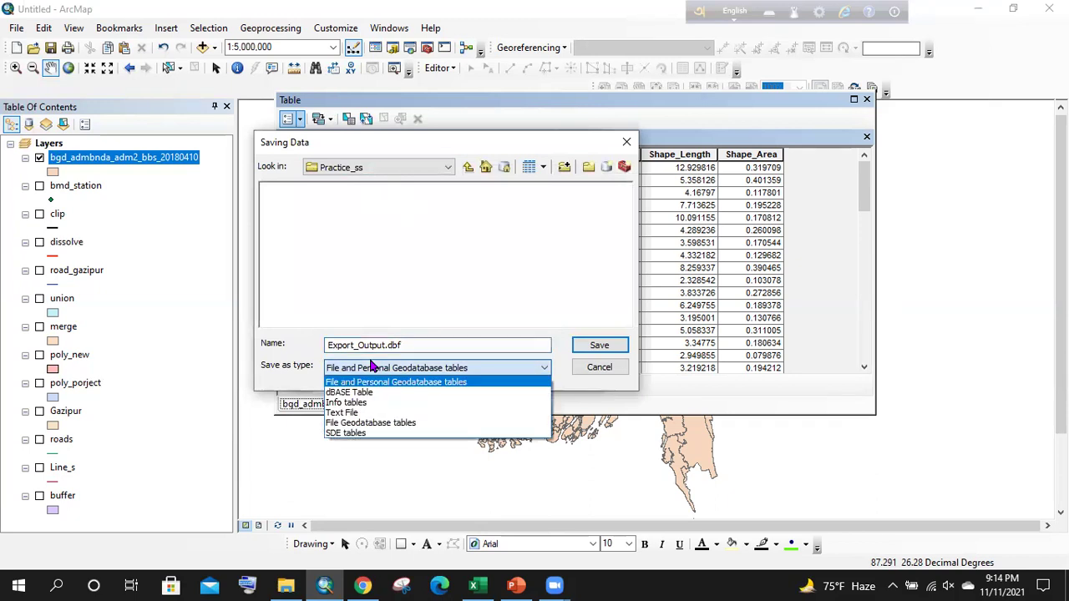
{"action": "left_click", "coordinate": [373, 367]}
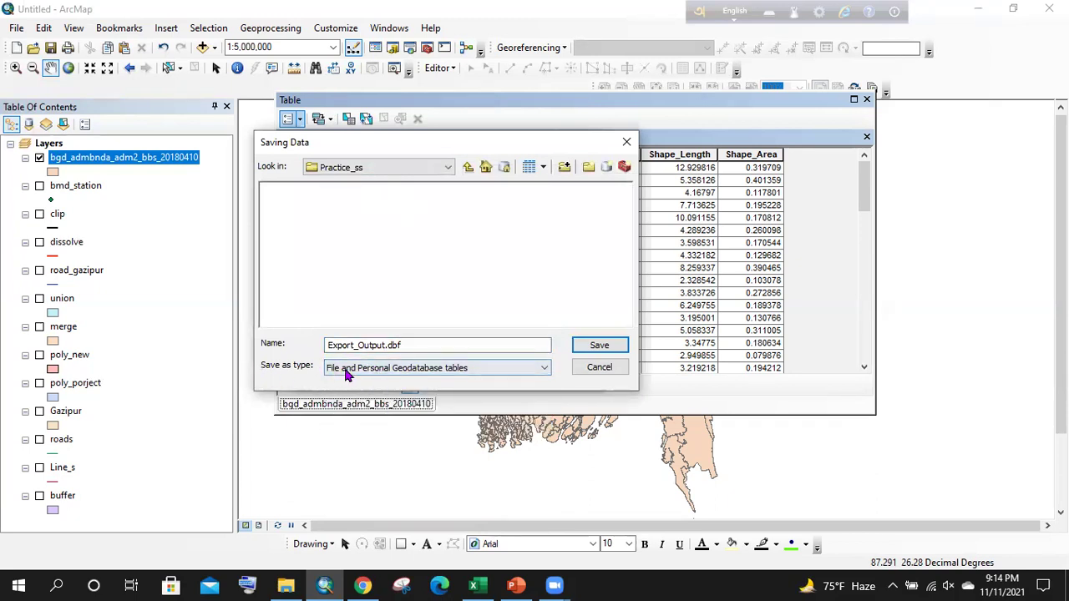
{"action": "left_click", "coordinate": [349, 375]}
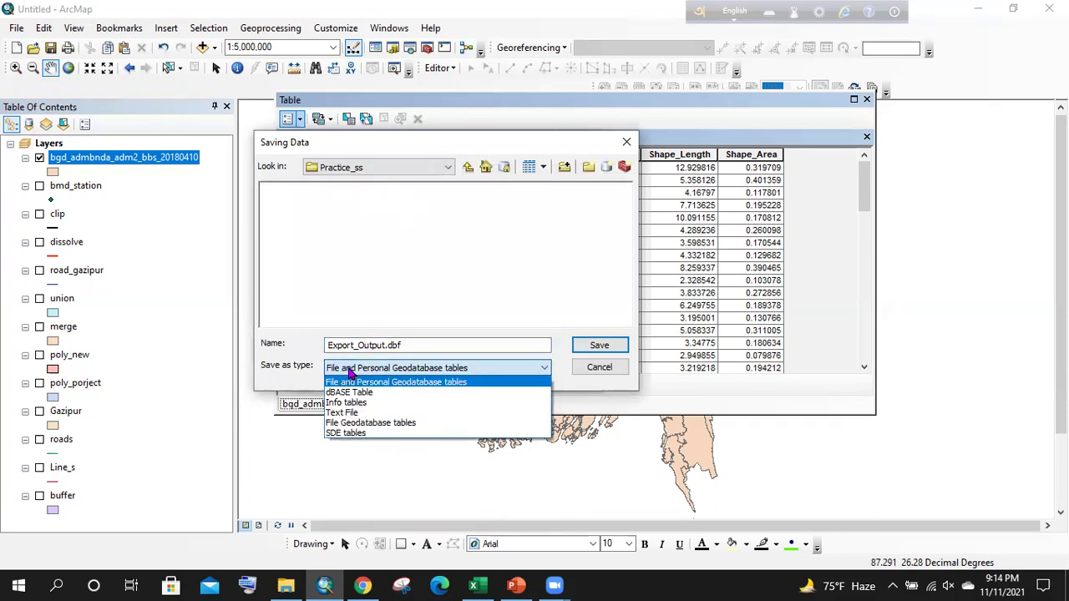
{"action": "left_click", "coordinate": [376, 394]}
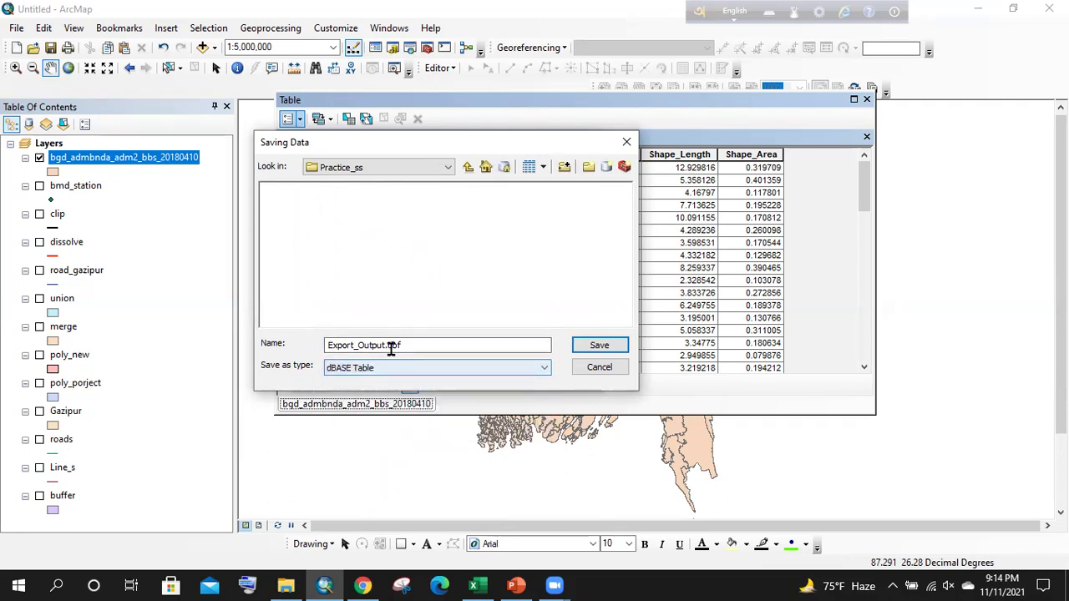
- Export the table as attribute_to_excel.dbf in the Practice_ss folder without adding it to the map, and close the attribute table
{"action": "left_click_drag", "start_coordinate": [383, 345], "coordinate": [315, 344]}
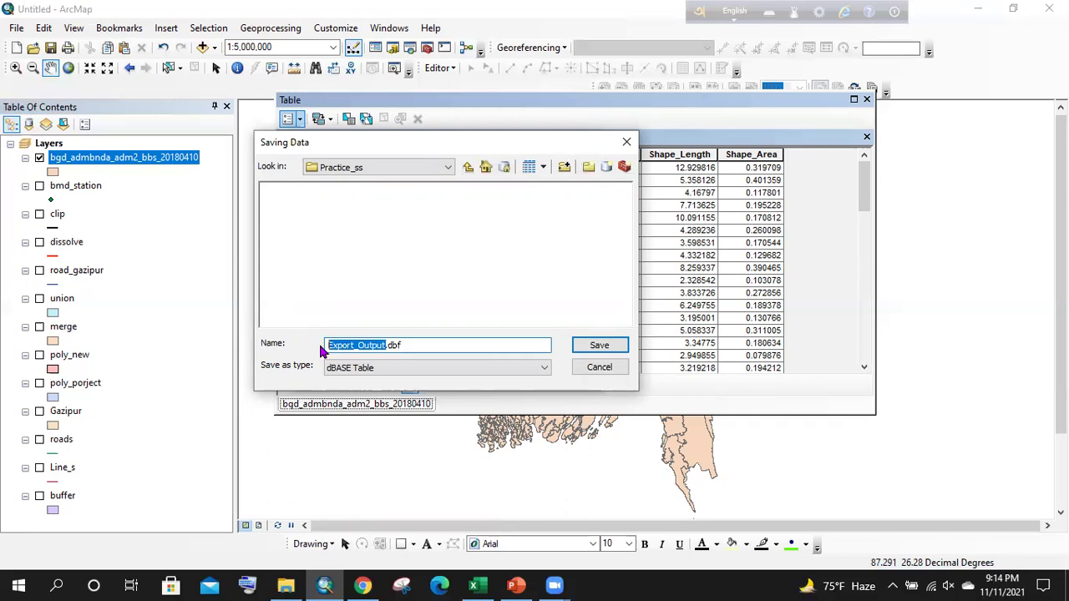
{"action": "type", "text": "excel"}
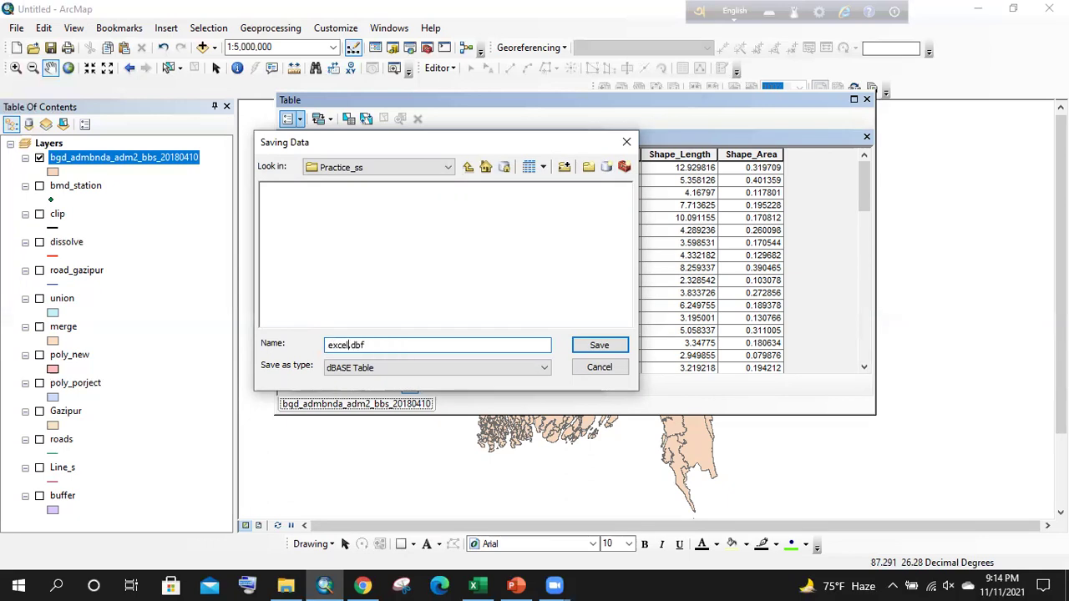
{"action": "left_click", "coordinate": [329, 345]}
{"action": "type", "text": "attribute_to_"}
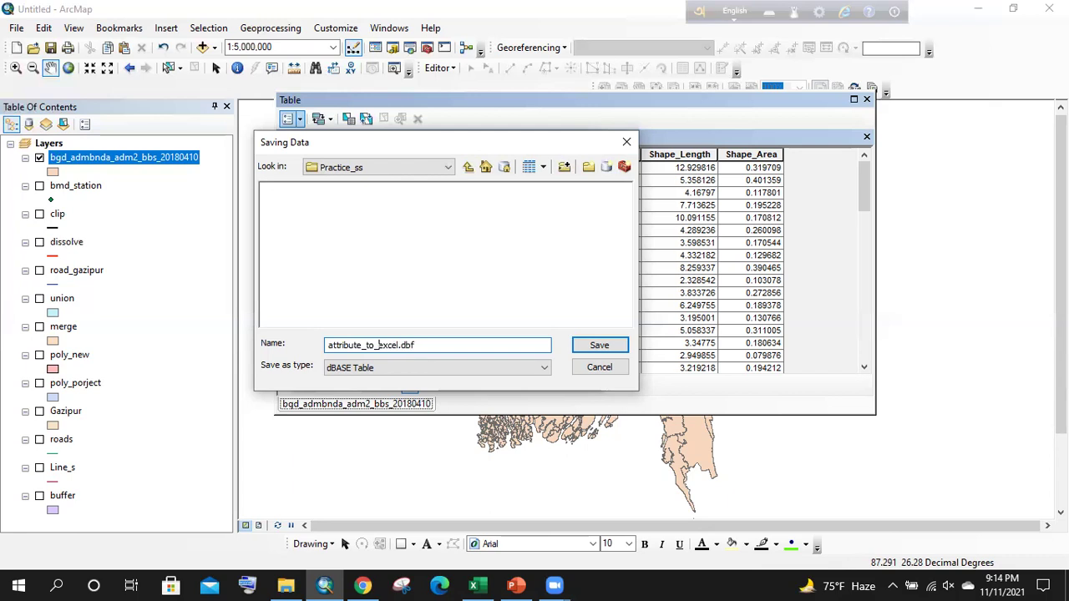
{"action": "left_click", "coordinate": [599, 344]}
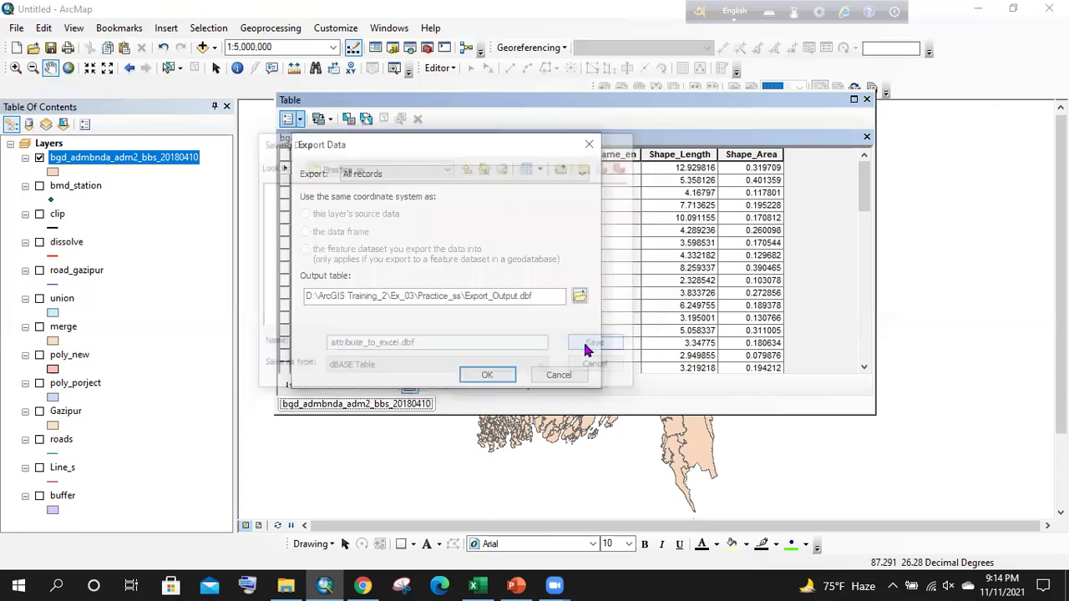
{"action": "left_click", "coordinate": [488, 375]}
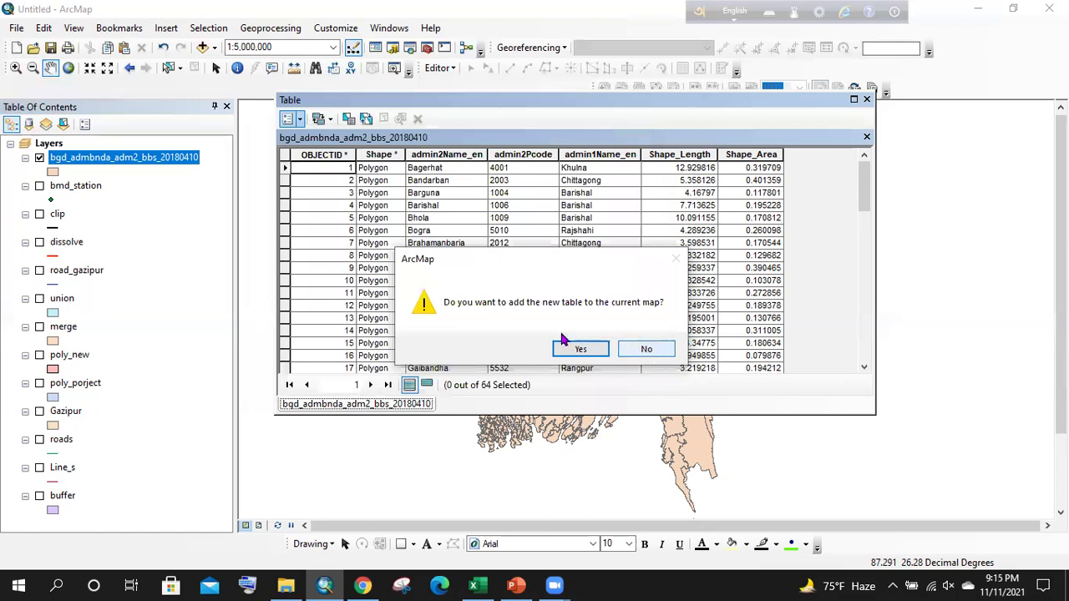
{"action": "left_click", "coordinate": [646, 349]}
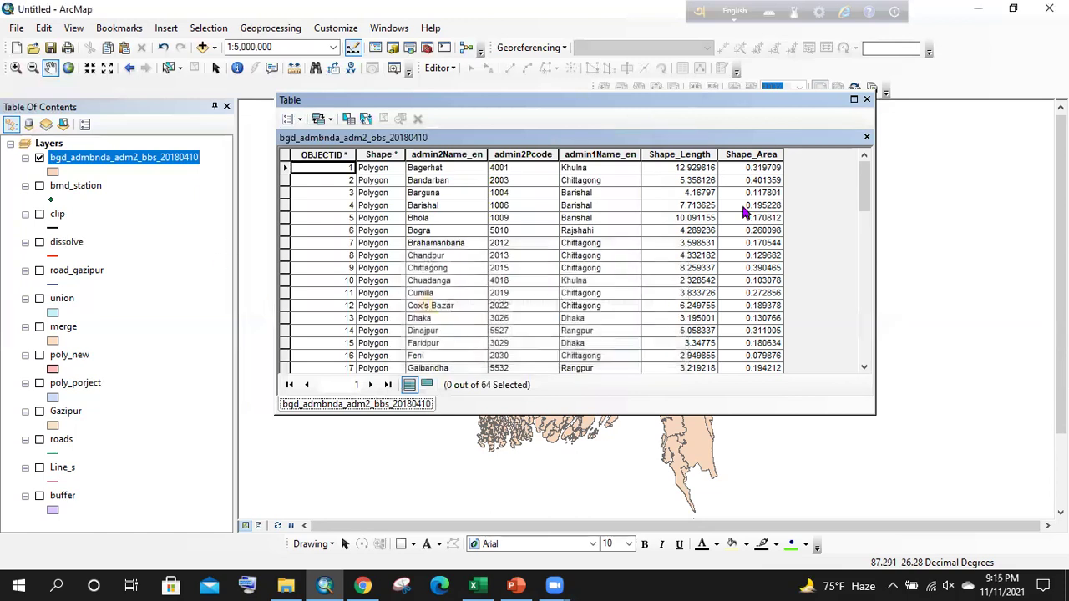
{"action": "left_click", "coordinate": [866, 100]}
- Switch to File Explorer and open the Practice_ss folder inside ArcGIS Training_2\Ex_03
{"action": "left_click", "coordinate": [286, 585]}
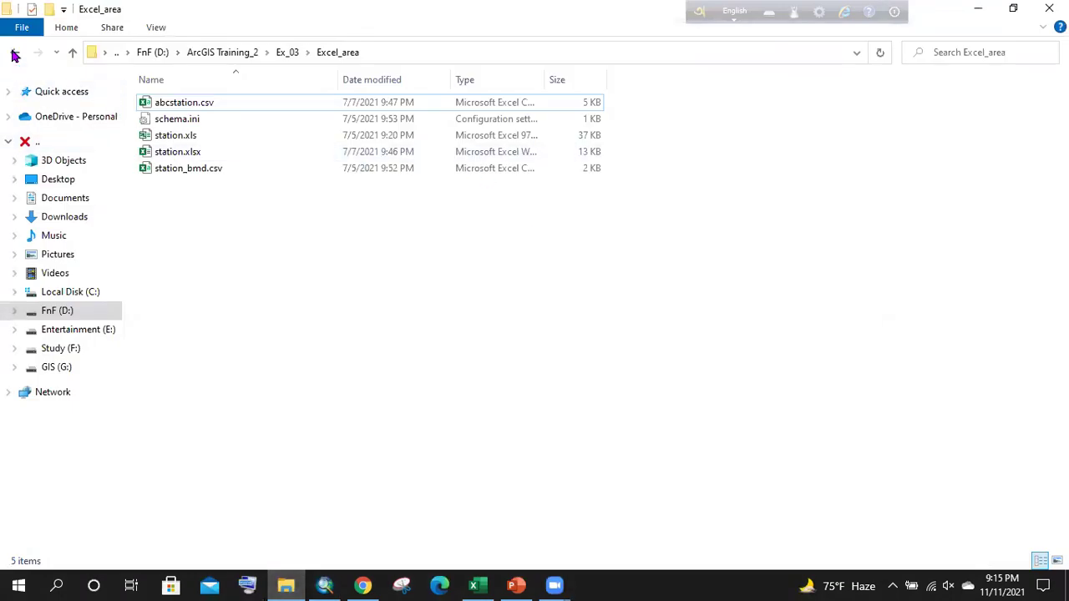
{"action": "left_click", "coordinate": [14, 54]}
{"action": "left_click", "coordinate": [14, 54]}
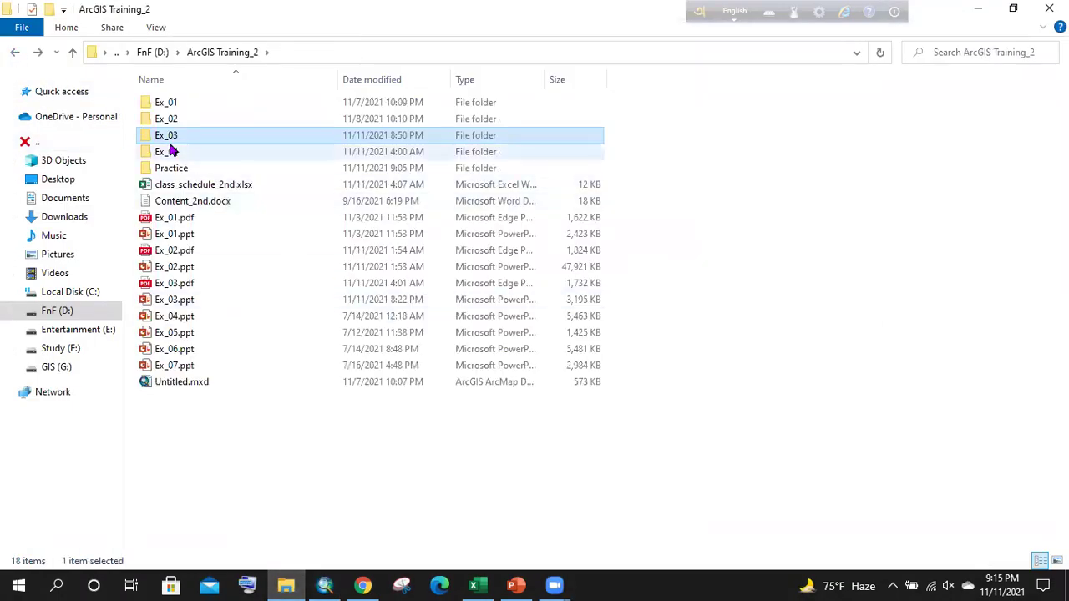
{"action": "double_click", "coordinate": [167, 137]}
{"action": "left_click", "coordinate": [198, 140]}
{"action": "double_click", "coordinate": [201, 142]}
{"action": "scroll", "coordinate": [271, 154], "scroll_direction": "down", "scroll_amount": 3}
{"action": "scroll", "coordinate": [265, 182], "scroll_direction": "up", "scroll_amount": 3}
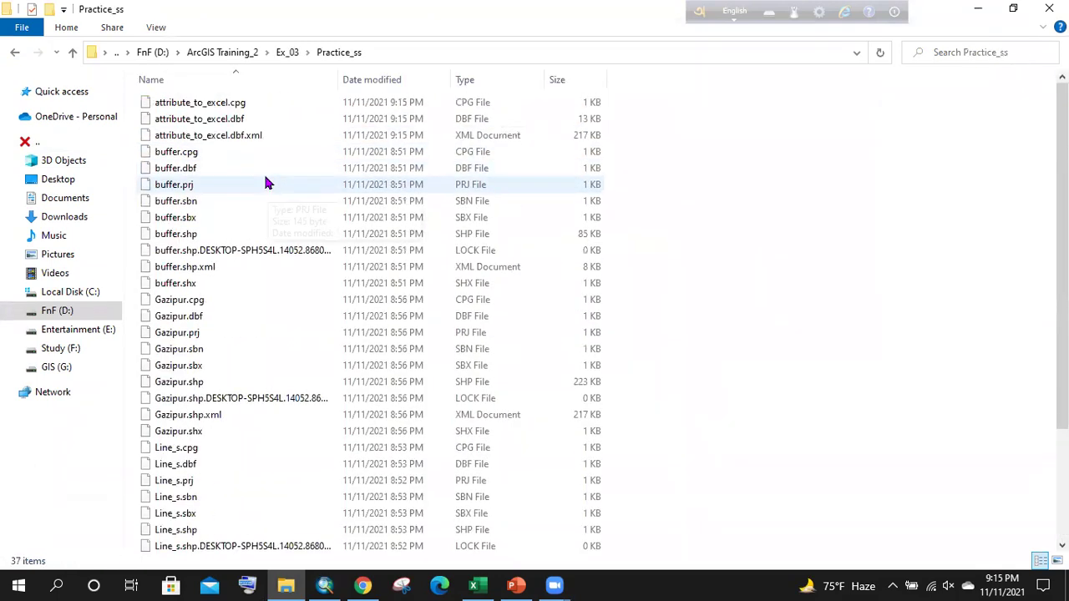
- Highlight the three exported attribute_to_excel files in the folder, and clear the selection
{"action": "left_click_drag", "start_coordinate": [687, 96], "coordinate": [555, 132]}
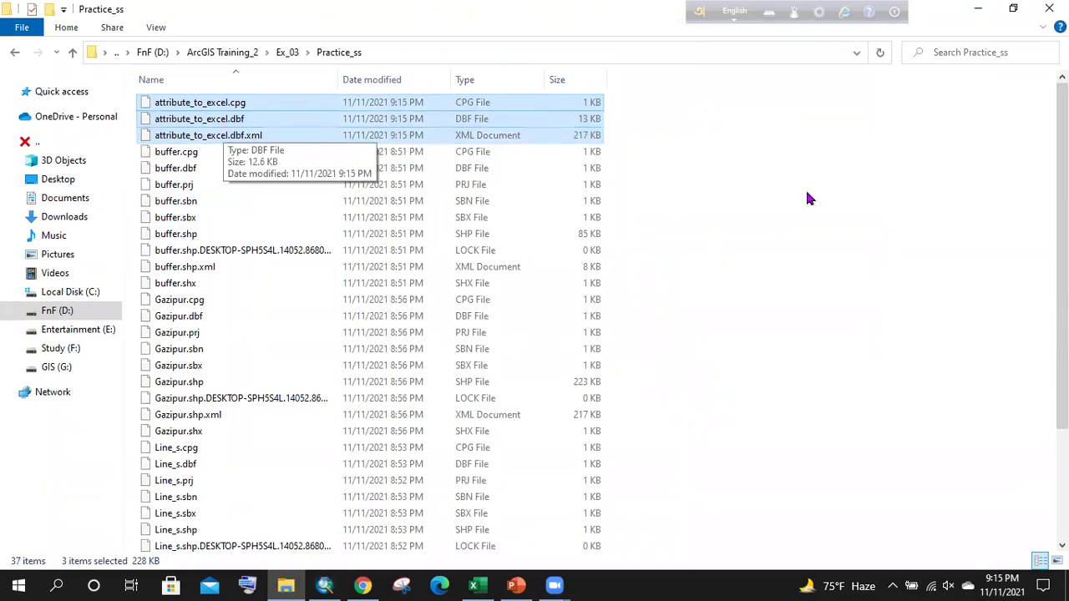
{"action": "right_click", "coordinate": [757, 140]}
{"action": "left_click", "coordinate": [803, 201]}
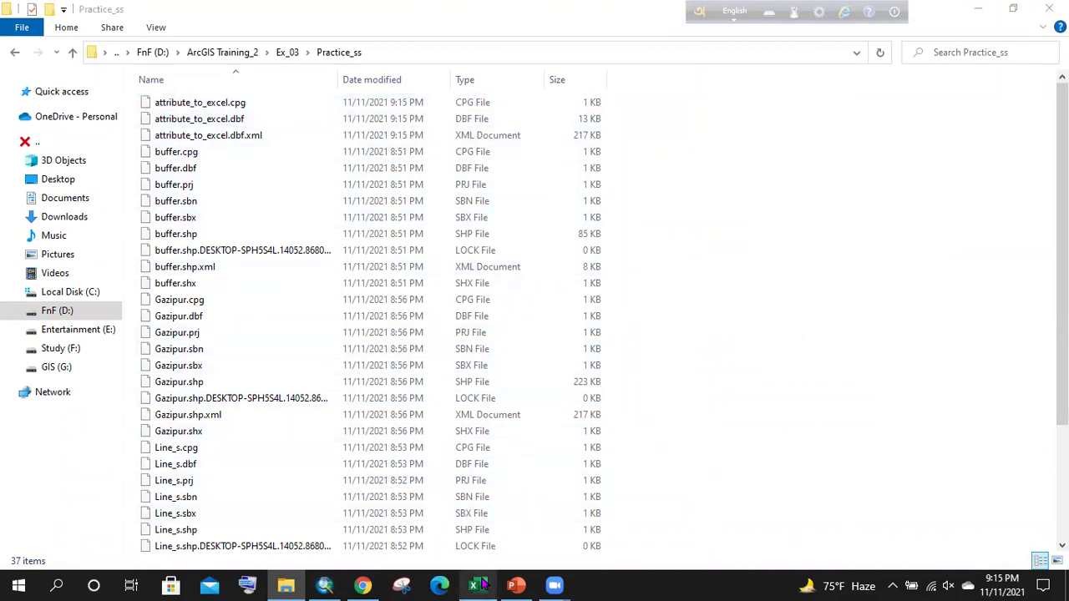
- Switch to Excel and add a blank sheet to the station.xlsx workbook
{"action": "left_click", "coordinate": [979, 9]}
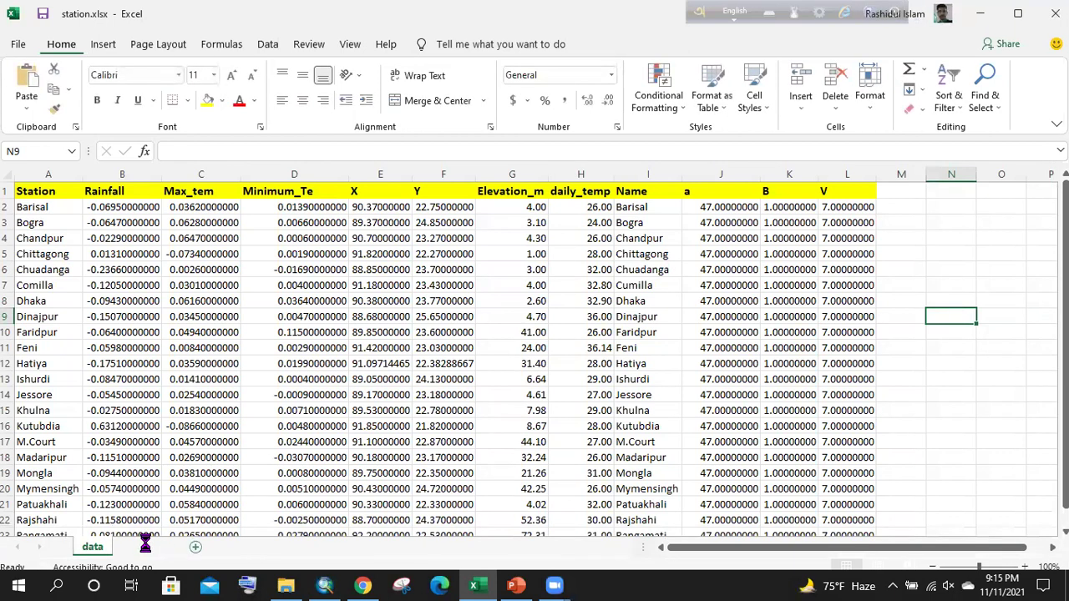
{"action": "left_click", "coordinate": [145, 545]}
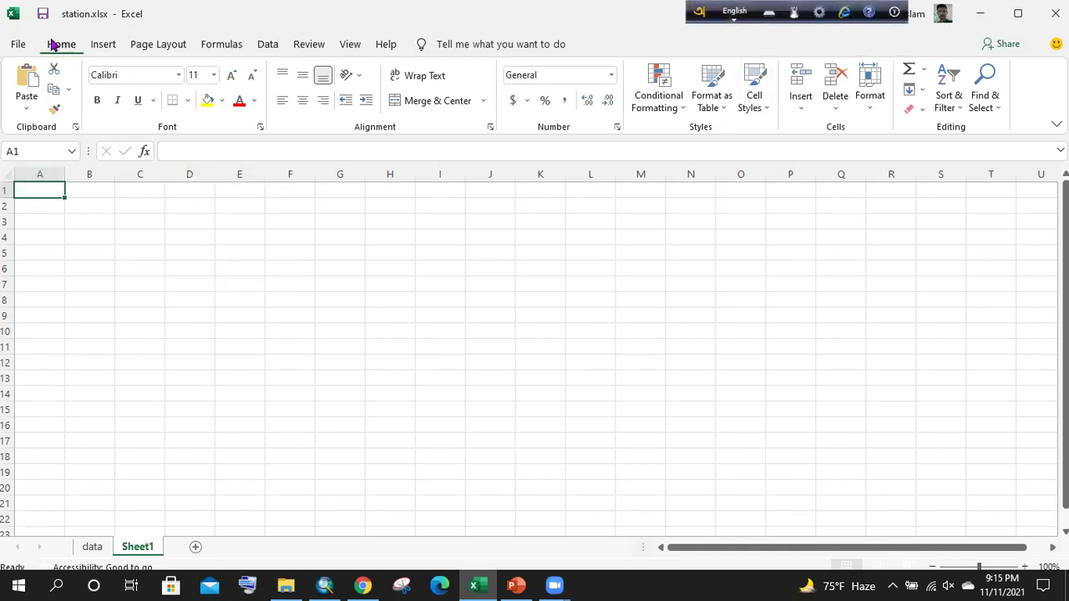
{"action": "left_click", "coordinate": [1018, 13]}
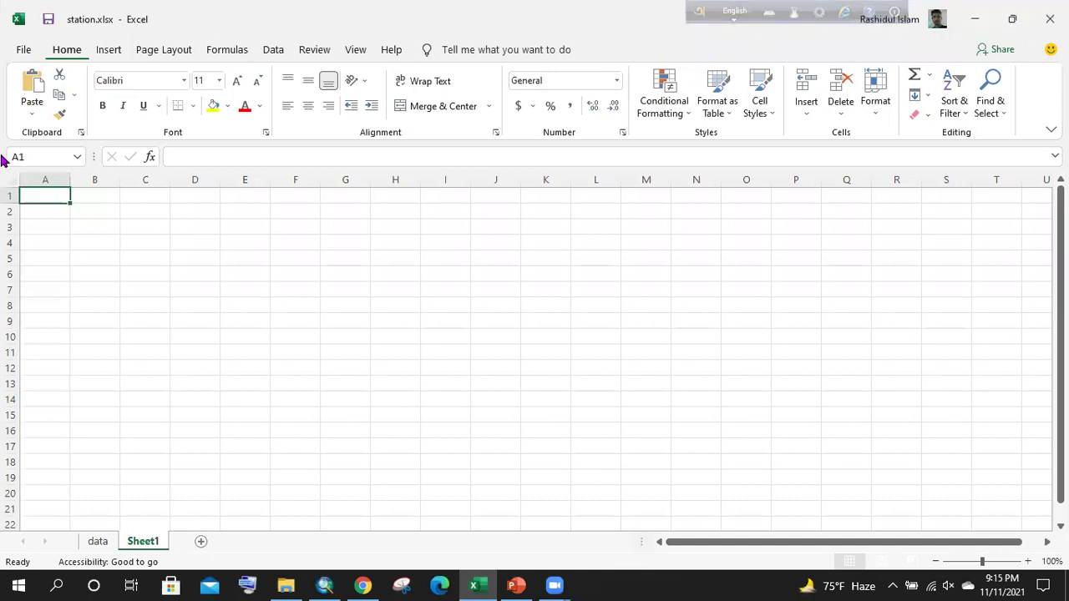
- Place the Excel window beside the Practice_ss folder window and open attribute_to_excel.dbf from that folder in Excel
{"action": "double_click", "coordinate": [237, 16]}
{"action": "left_click", "coordinate": [286, 584]}
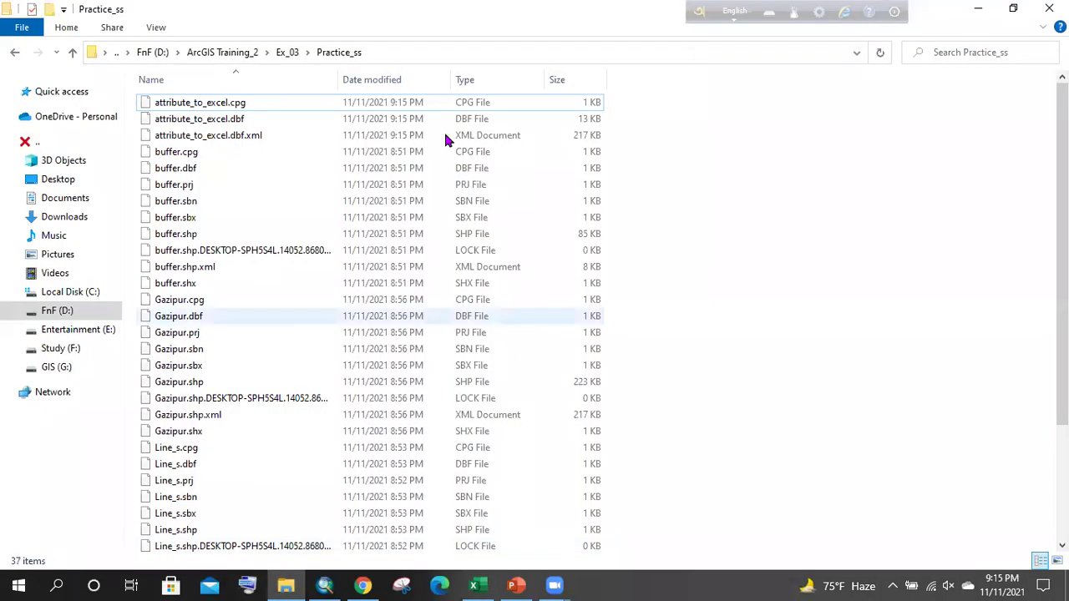
{"action": "left_click", "coordinate": [473, 584]}
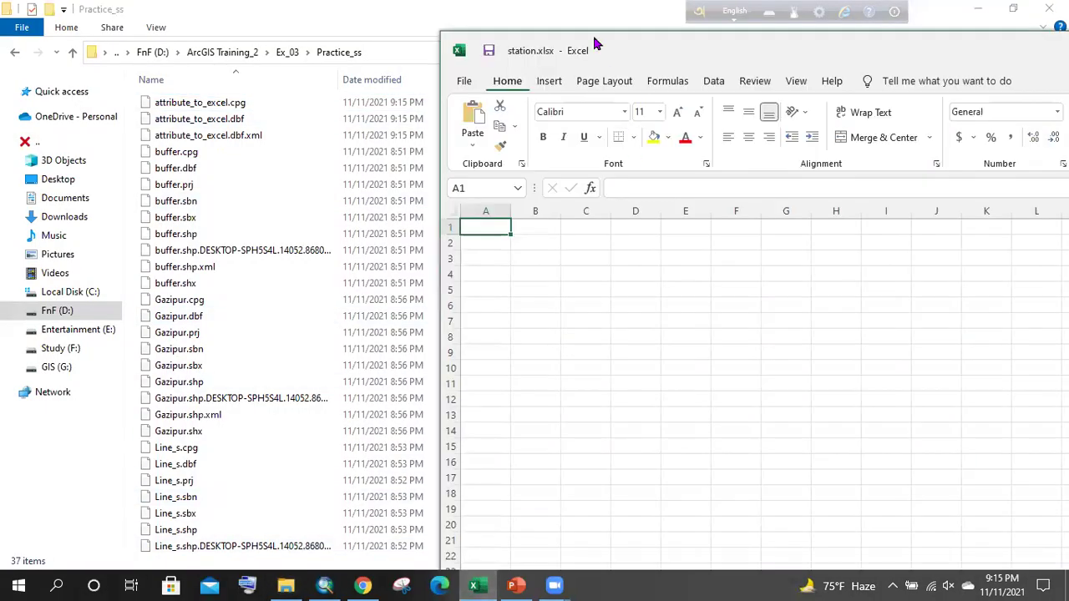
{"action": "left_click_drag", "start_coordinate": [593, 37], "coordinate": [621, 26]}
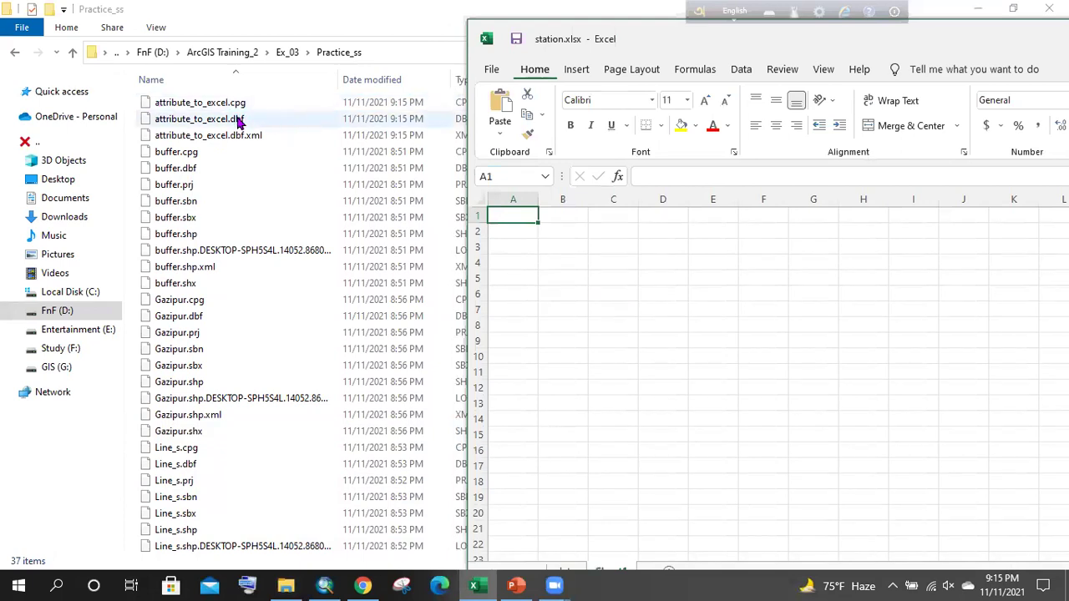
{"action": "left_click", "coordinate": [210, 124]}
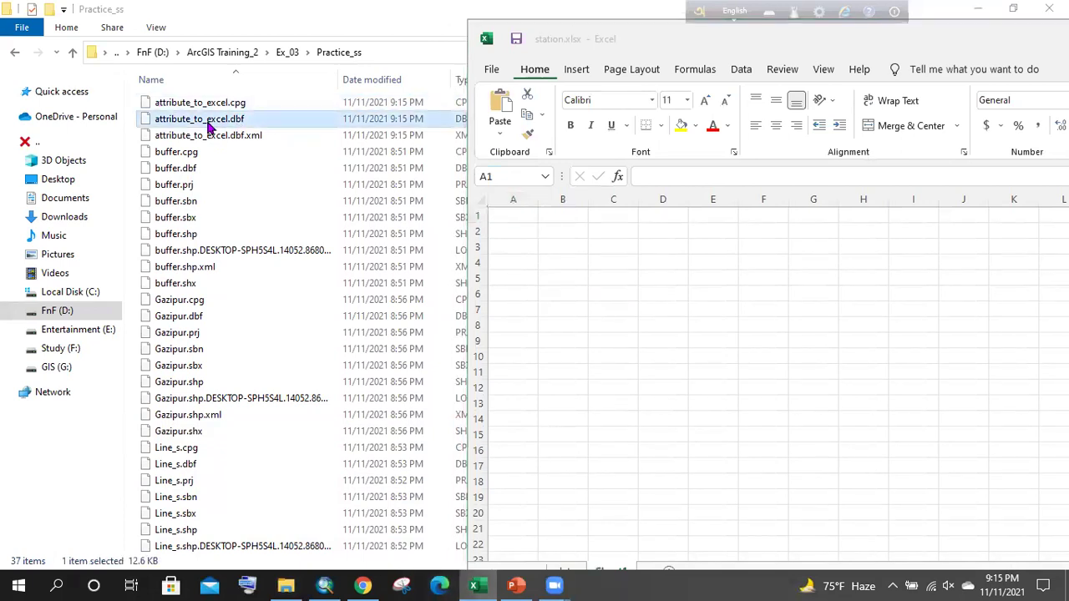
{"action": "left_click_drag", "start_coordinate": [209, 123], "coordinate": [540, 240]}
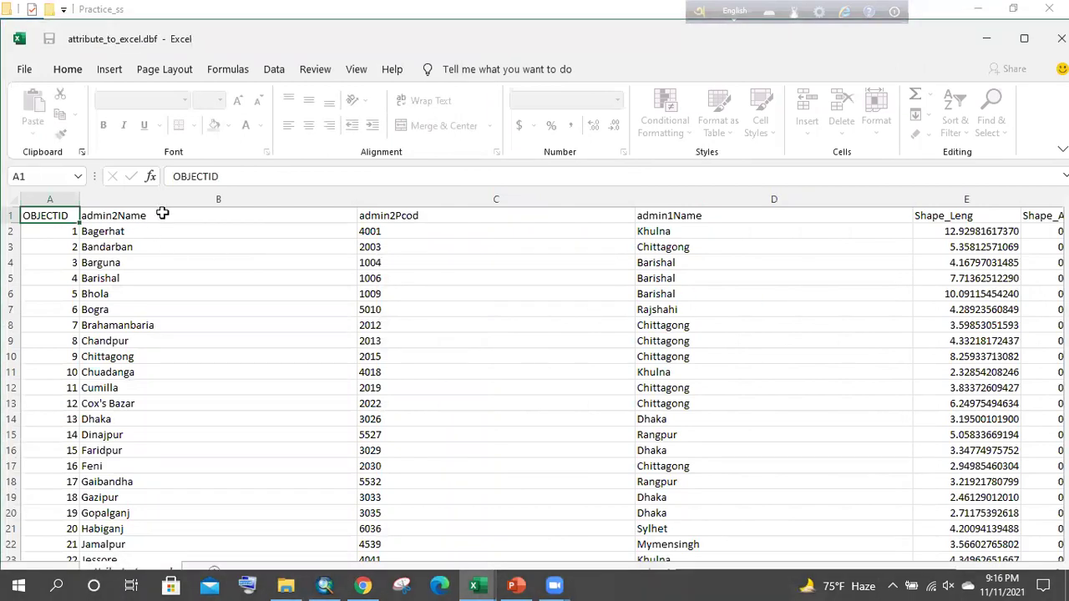
- Examine the district name, code, division and shape columns in attribute_to_excel.dbf, dismiss the Office licence notice, and close the file
{"action": "scroll", "coordinate": [215, 266], "scroll_direction": "down", "scroll_amount": 3}
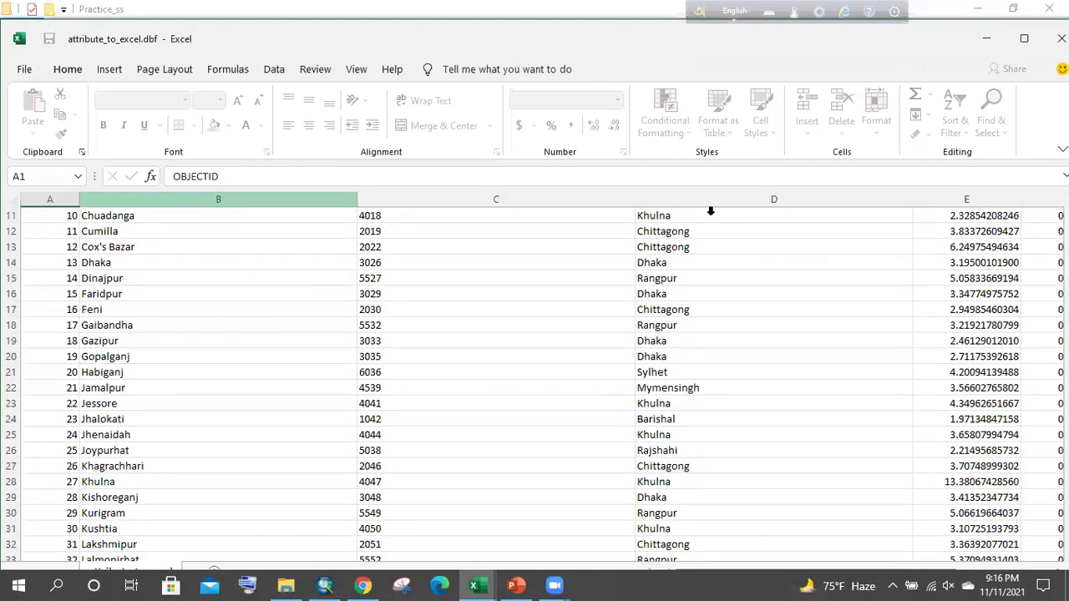
{"action": "scroll", "coordinate": [833, 233], "scroll_direction": "up", "scroll_amount": 3}
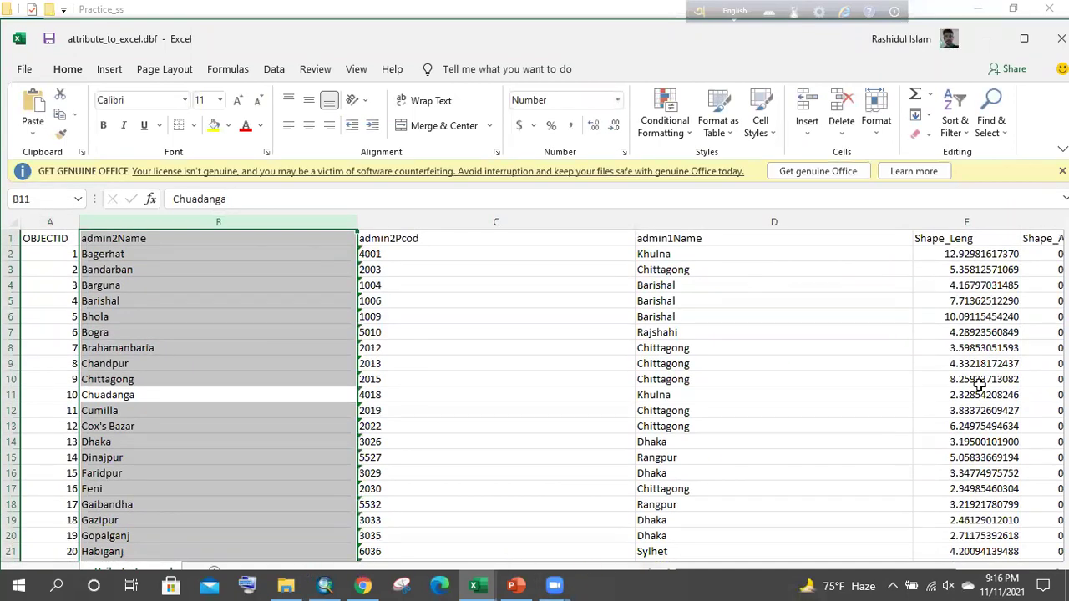
{"action": "left_click", "coordinate": [1062, 171]}
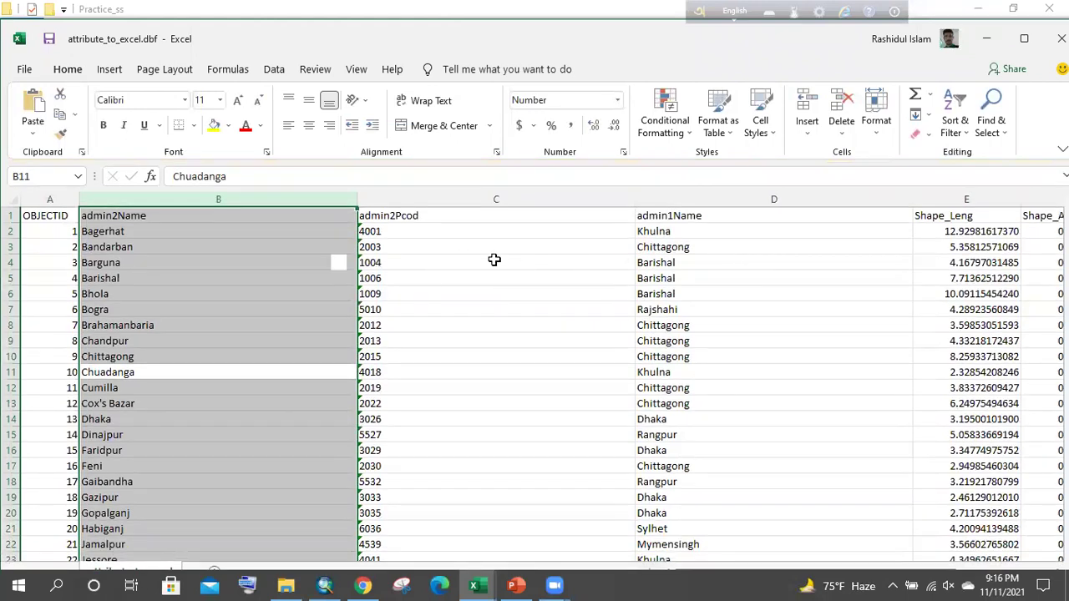
{"action": "left_click", "coordinate": [494, 260]}
{"action": "left_click", "coordinate": [722, 276]}
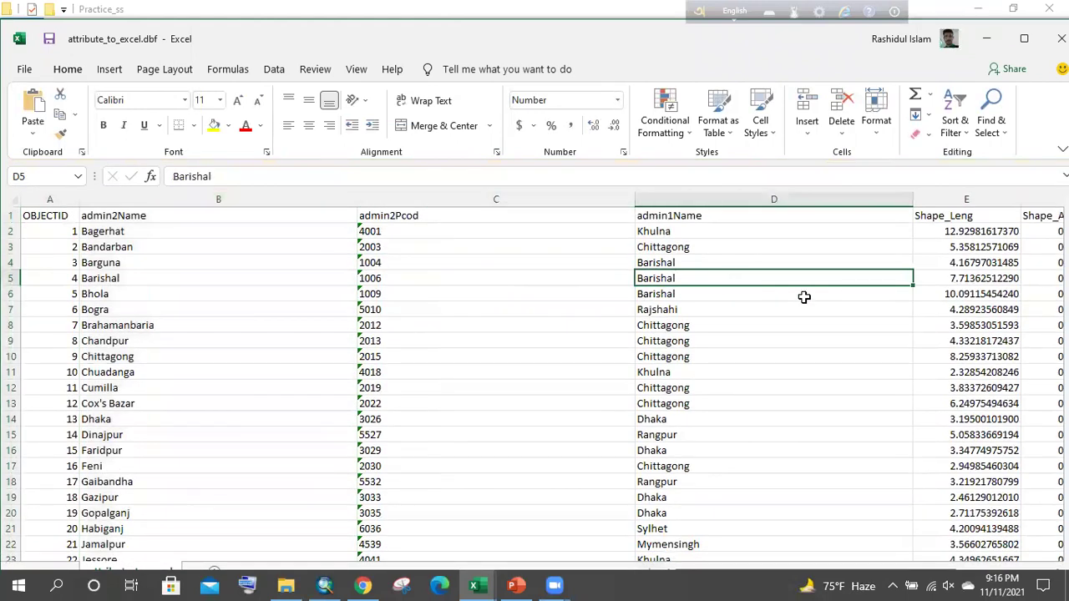
{"action": "left_click", "coordinate": [812, 325]}
{"action": "left_click", "coordinate": [716, 275]}
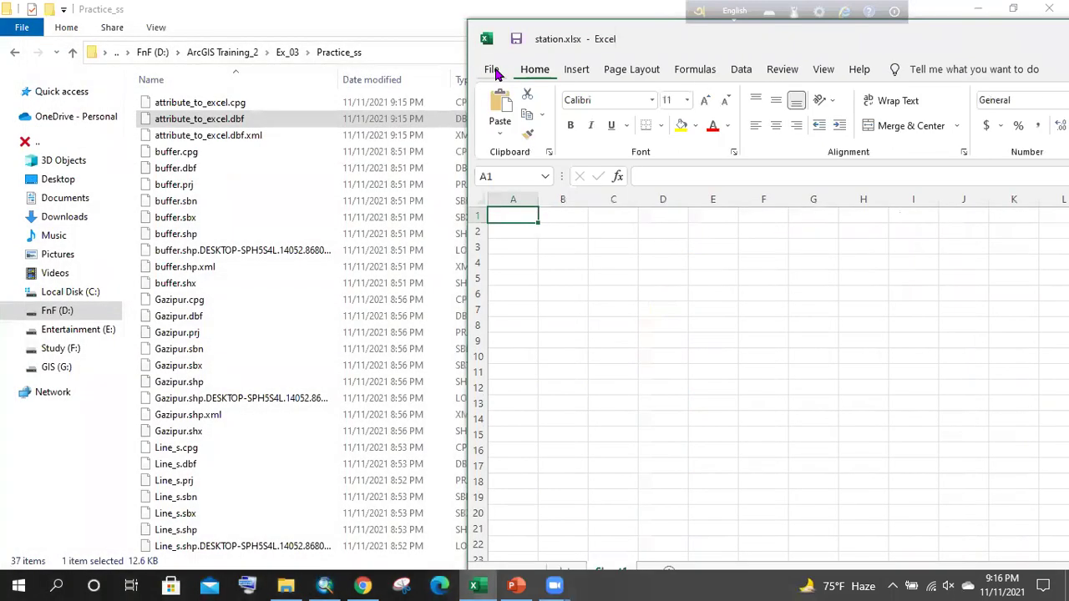
- Start opening a file in Excel and browse to the Practice_ss folder under D:\ArcGIS Training_2\Ex_03
{"action": "left_click", "coordinate": [492, 70]}
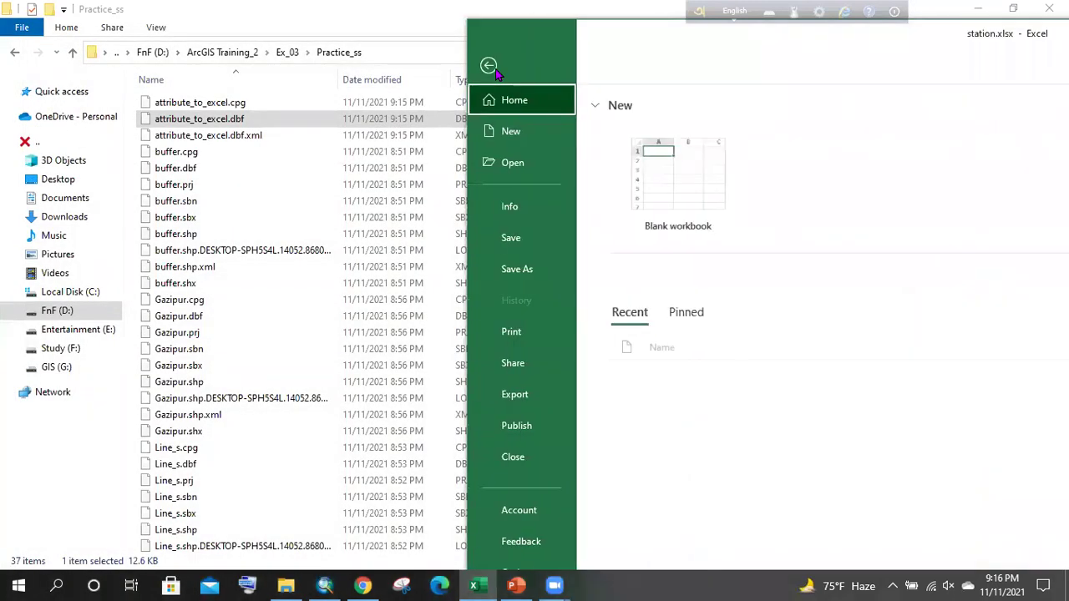
{"action": "left_click", "coordinate": [514, 164]}
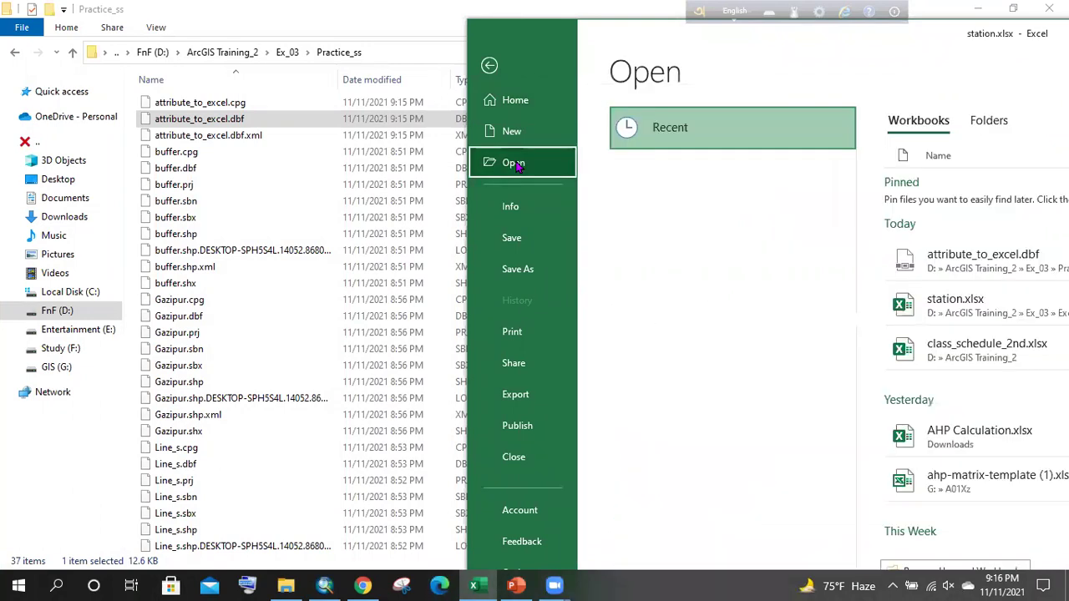
{"action": "left_click", "coordinate": [700, 304]}
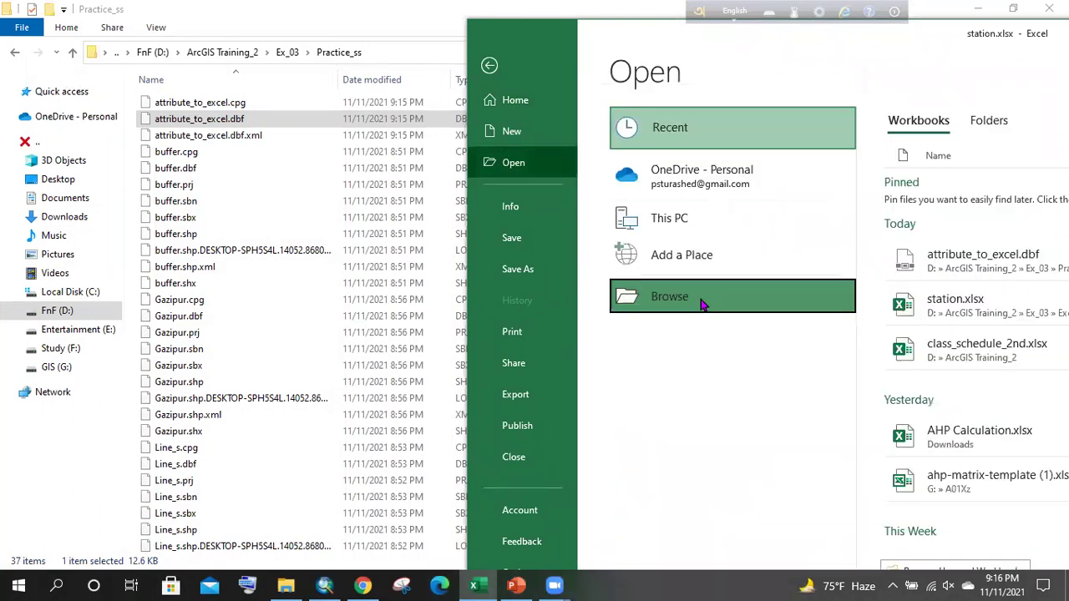
{"action": "left_click", "coordinate": [679, 309]}
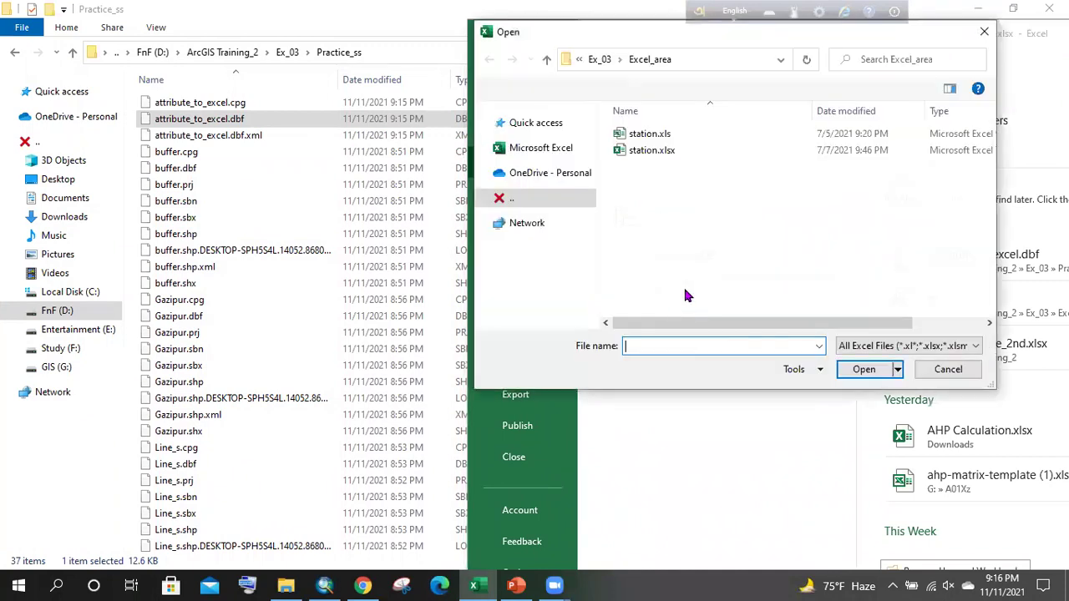
{"action": "scroll", "coordinate": [547, 167], "scroll_direction": "down", "scroll_amount": 1}
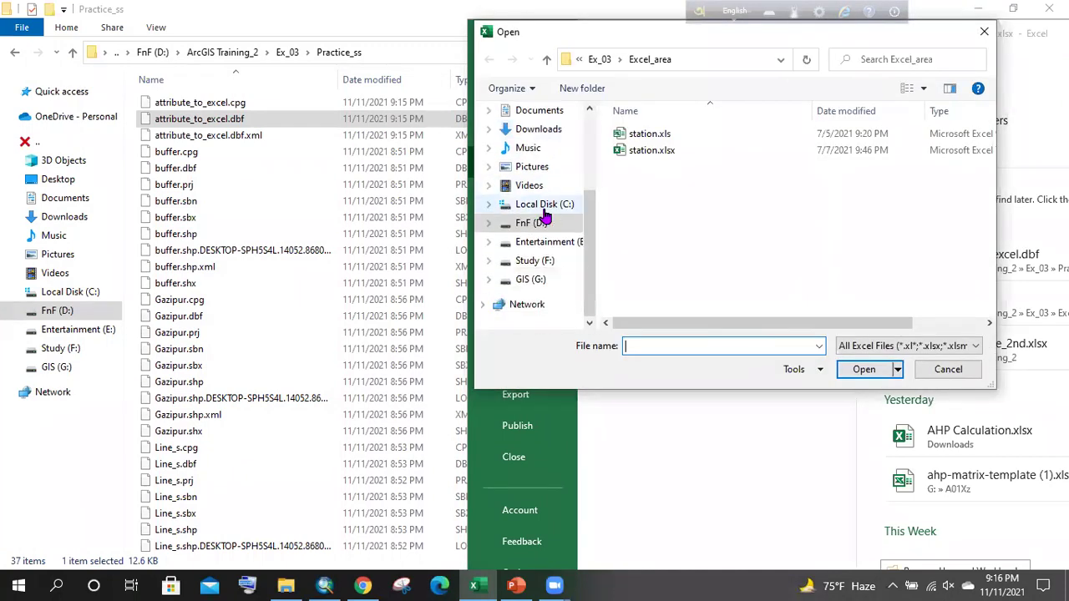
{"action": "left_click", "coordinate": [538, 224]}
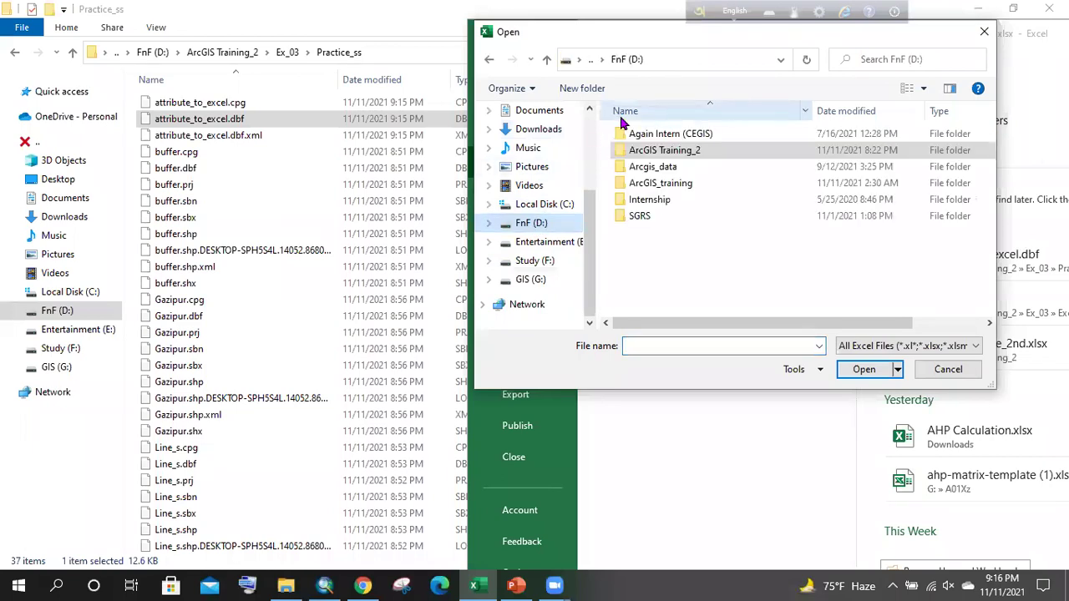
{"action": "double_click", "coordinate": [668, 150]}
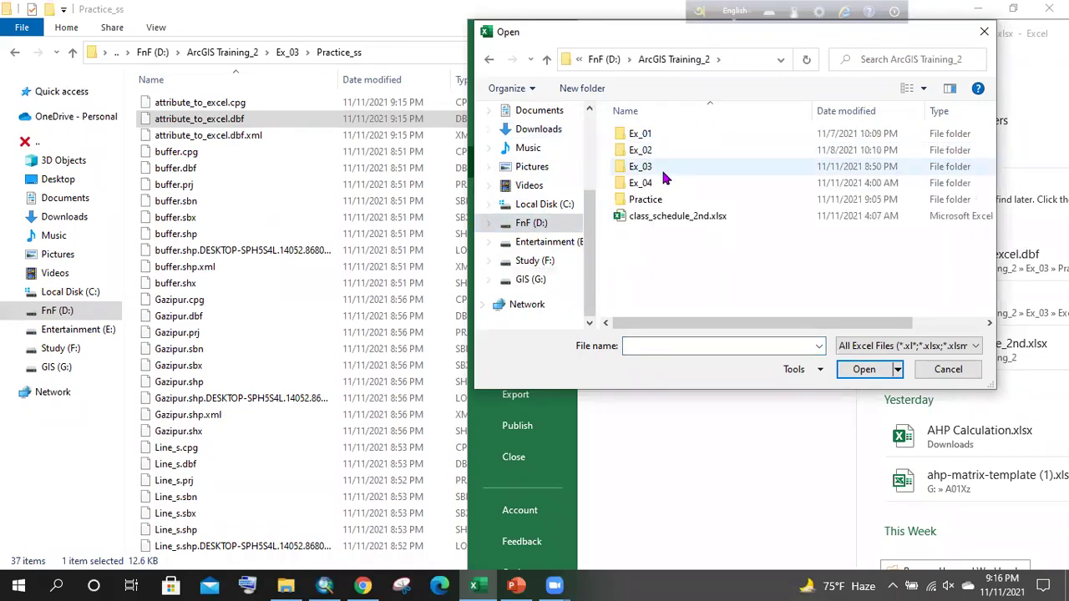
{"action": "double_click", "coordinate": [655, 167]}
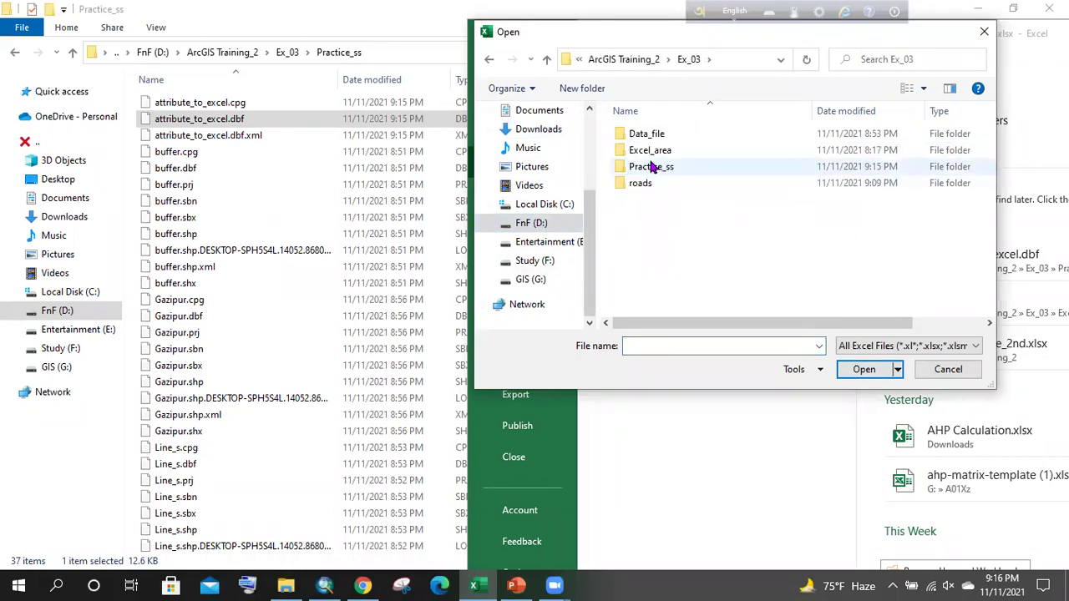
{"action": "double_click", "coordinate": [660, 167]}
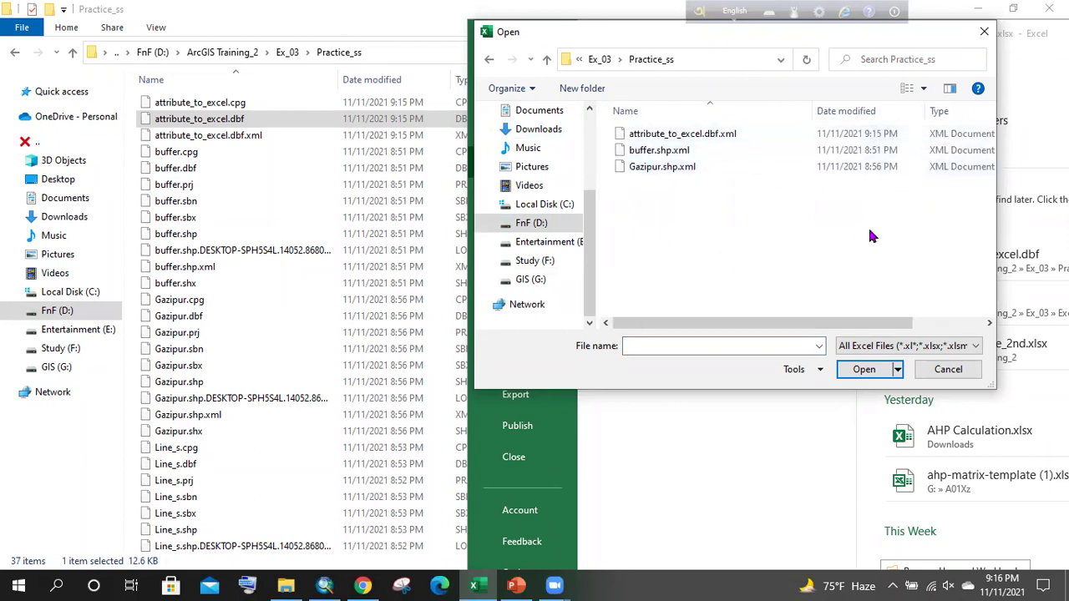
- Try the All Files filter, select attribute_to_excel.dbf, and limit the file listing to XML Files
{"action": "left_click", "coordinate": [908, 346]}
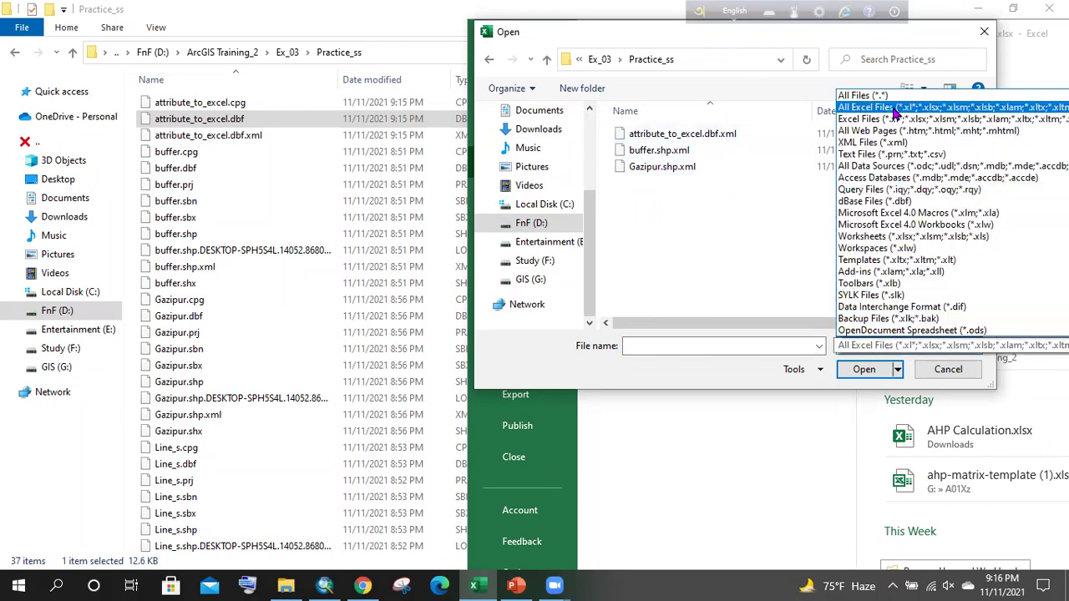
{"action": "left_click", "coordinate": [887, 96]}
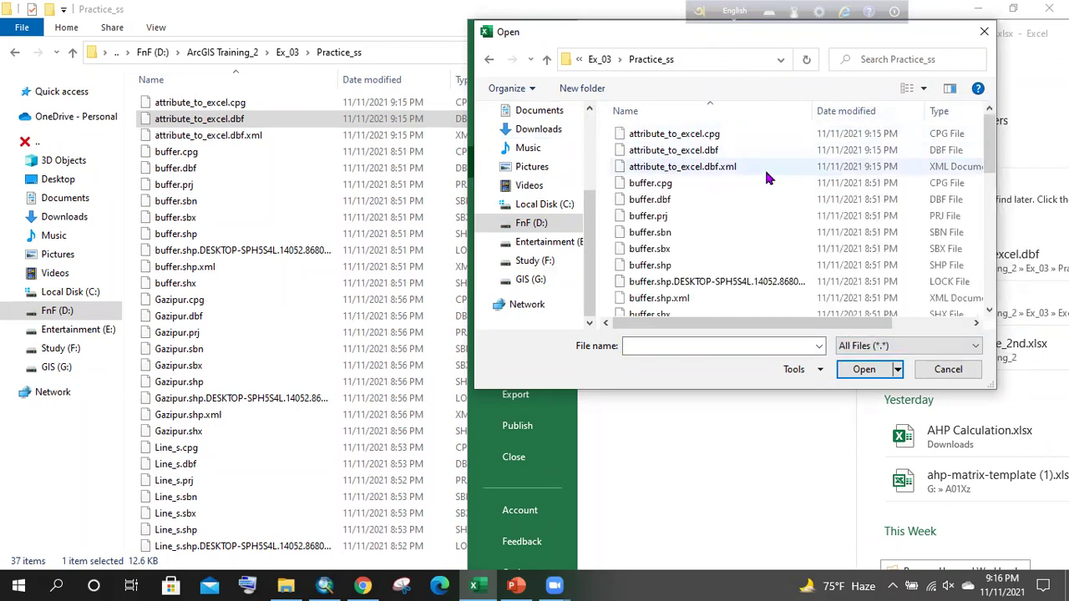
{"action": "left_click", "coordinate": [693, 150]}
{"action": "left_click", "coordinate": [883, 345]}
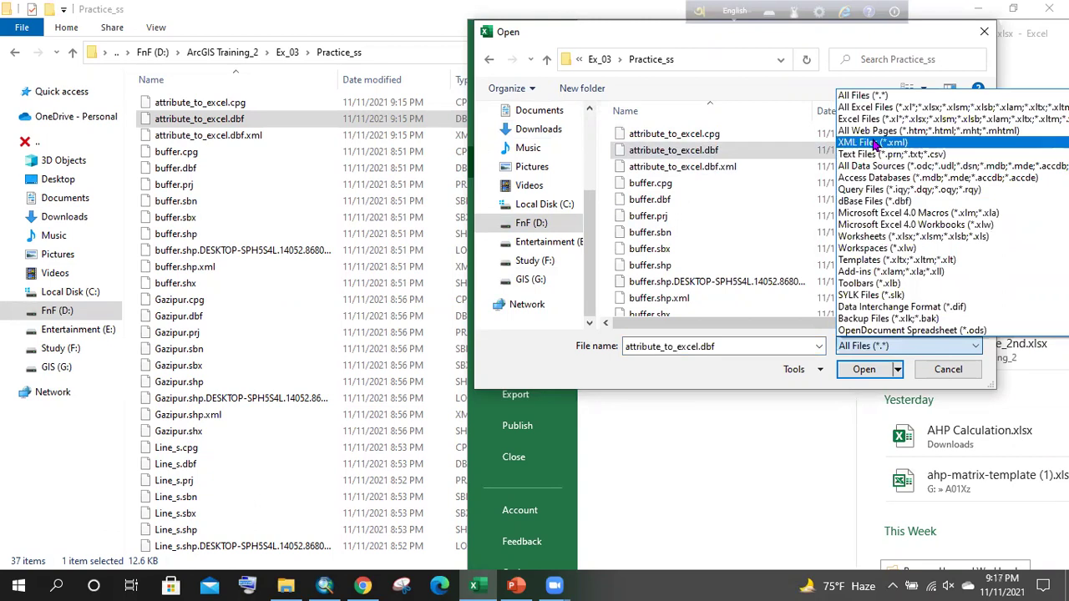
{"action": "left_click", "coordinate": [875, 144]}
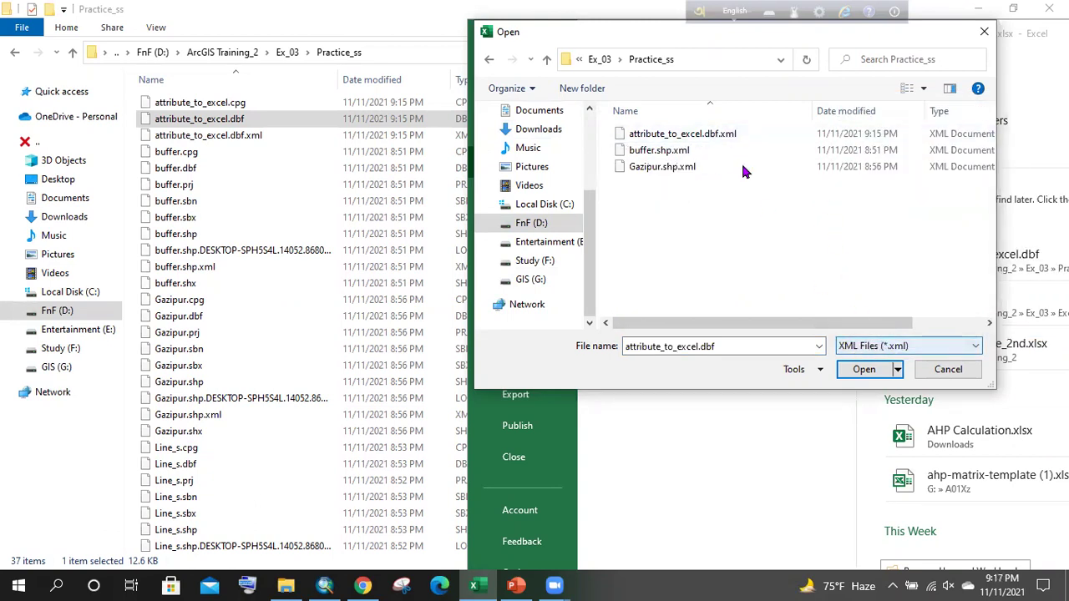
- List all file types in the Practice_ss folder and open attribute_to_excel.dbf in Excel
{"action": "left_click", "coordinate": [899, 344]}
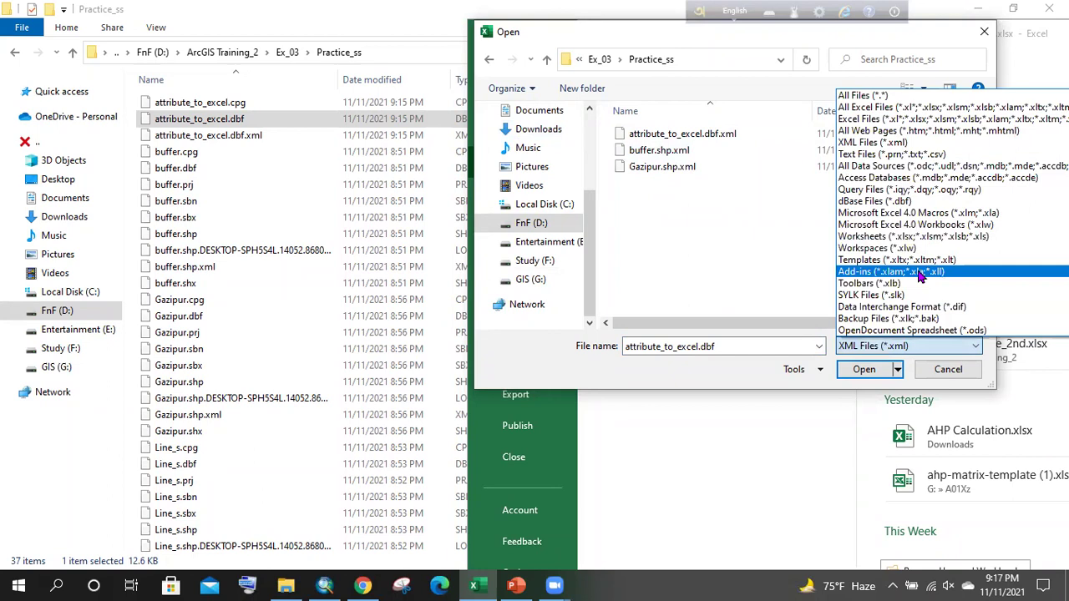
{"action": "left_click", "coordinate": [862, 95]}
{"action": "left_click", "coordinate": [668, 153]}
{"action": "left_click", "coordinate": [864, 370]}
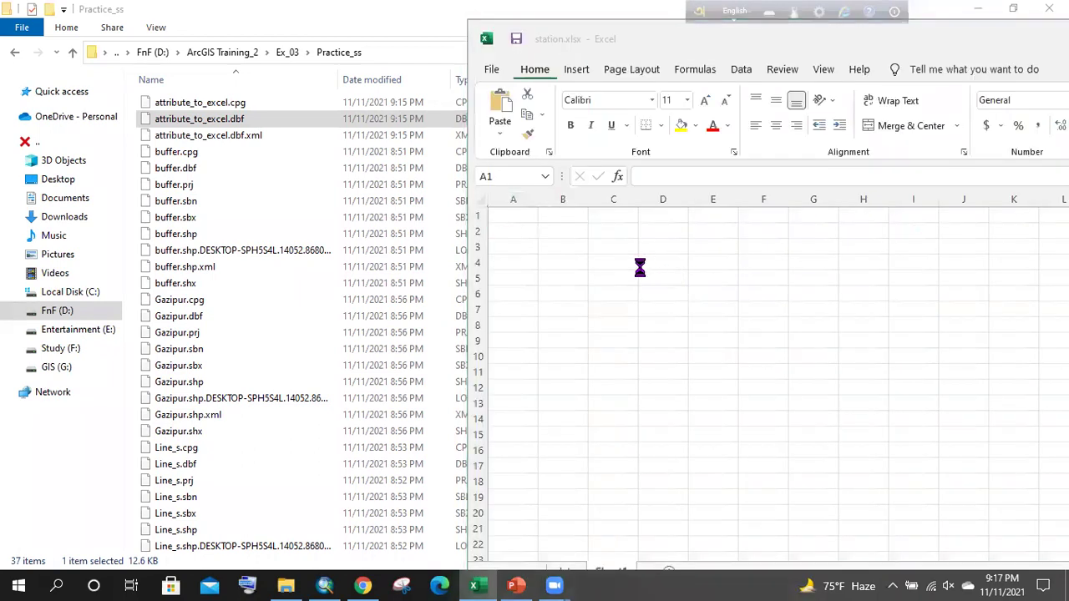
- Look over the district records in attribute_to_excel.dbf, selecting the first code in the admin2Pcod column
{"action": "left_click_drag", "start_coordinate": [191, 269], "coordinate": [827, 430]}
{"action": "left_click", "coordinate": [967, 395]}
{"action": "left_click_drag", "start_coordinate": [208, 286], "coordinate": [771, 323]}
{"action": "left_click", "coordinate": [609, 253]}
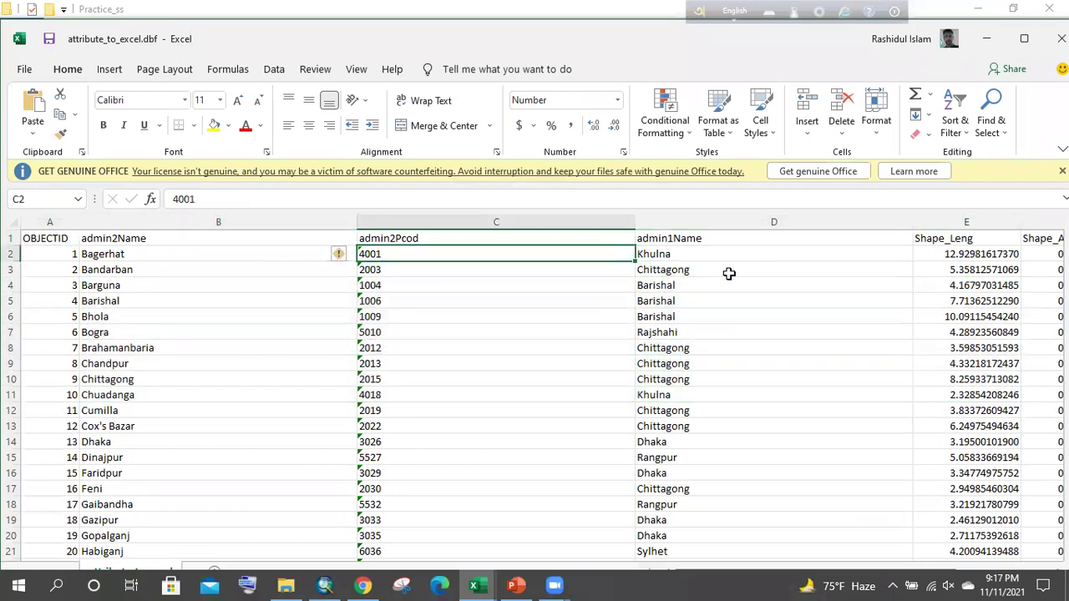
- Close attribute_to_excel.dbf and the station.xlsx workbook without saving the changes
{"action": "double_click", "coordinate": [645, 37]}
{"action": "left_click", "coordinate": [911, 84]}
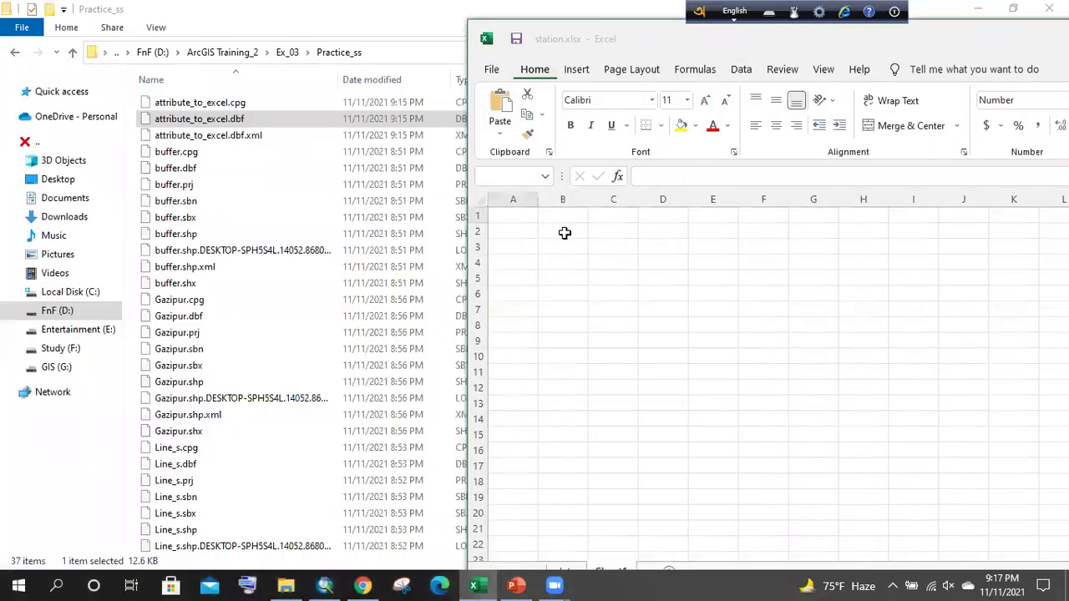
{"action": "left_click_drag", "start_coordinate": [646, 37], "coordinate": [446, 48]}
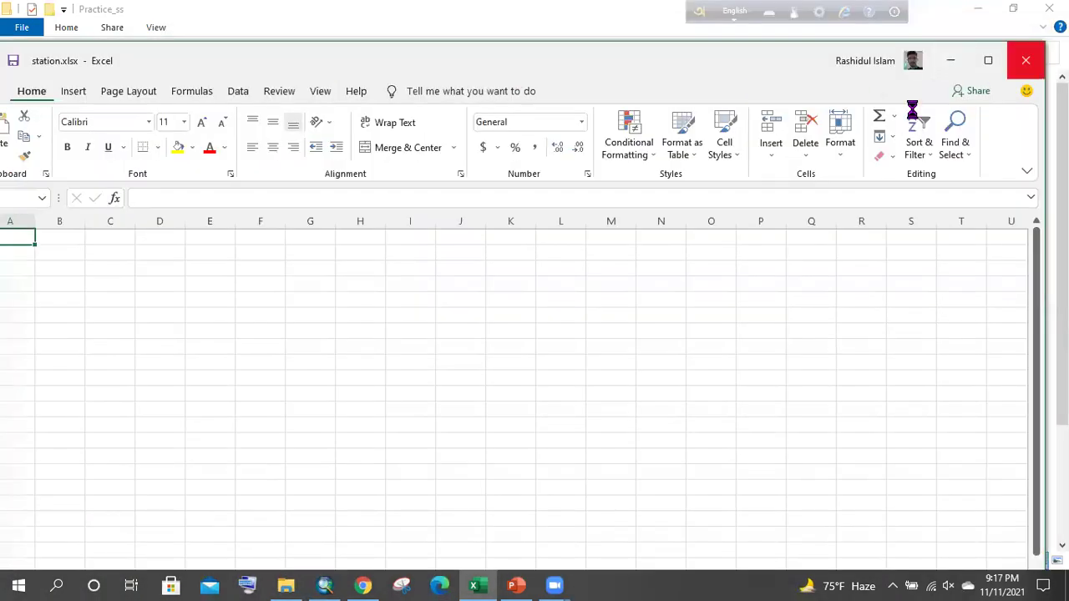
{"action": "left_click", "coordinate": [1026, 61]}
{"action": "left_click", "coordinate": [534, 310]}
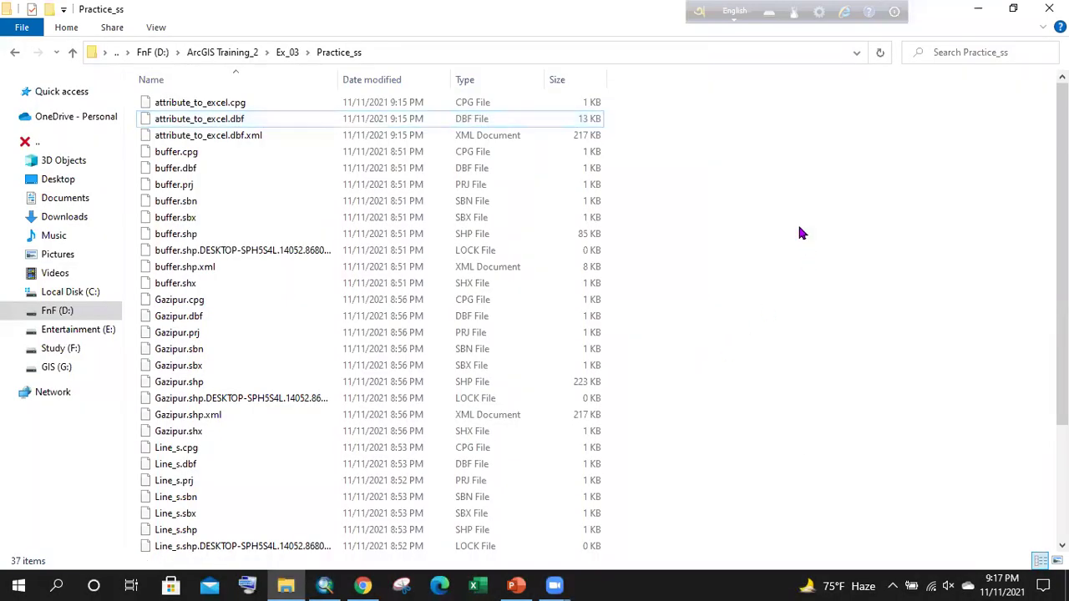
- Refresh the Practice_ss folder, go to the Excel_area folder inside Ex_03, and show its full path
{"action": "right_click", "coordinate": [799, 233]}
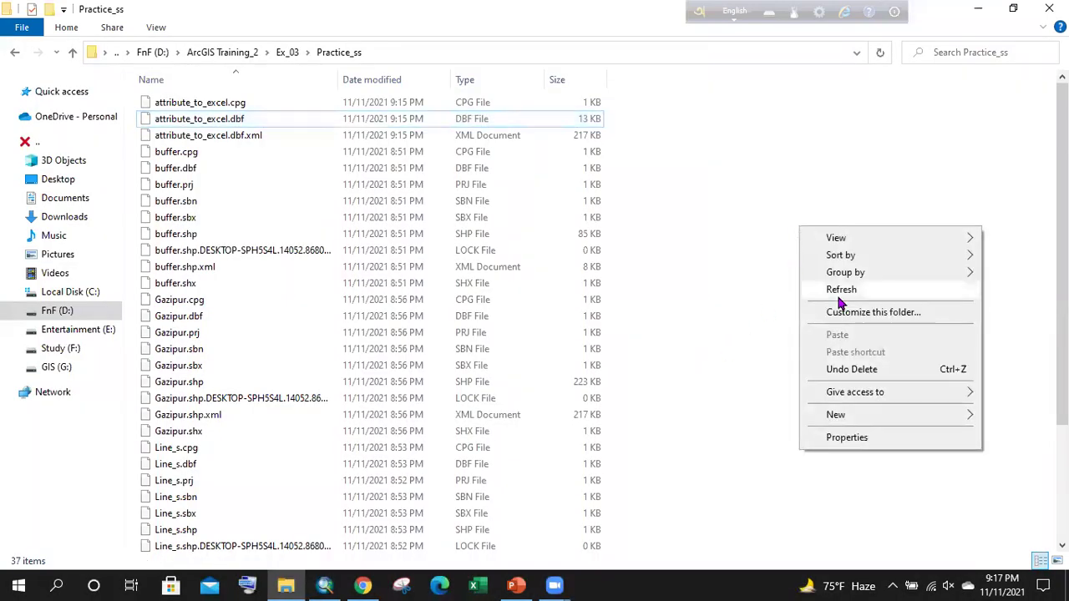
{"action": "left_click", "coordinate": [839, 296]}
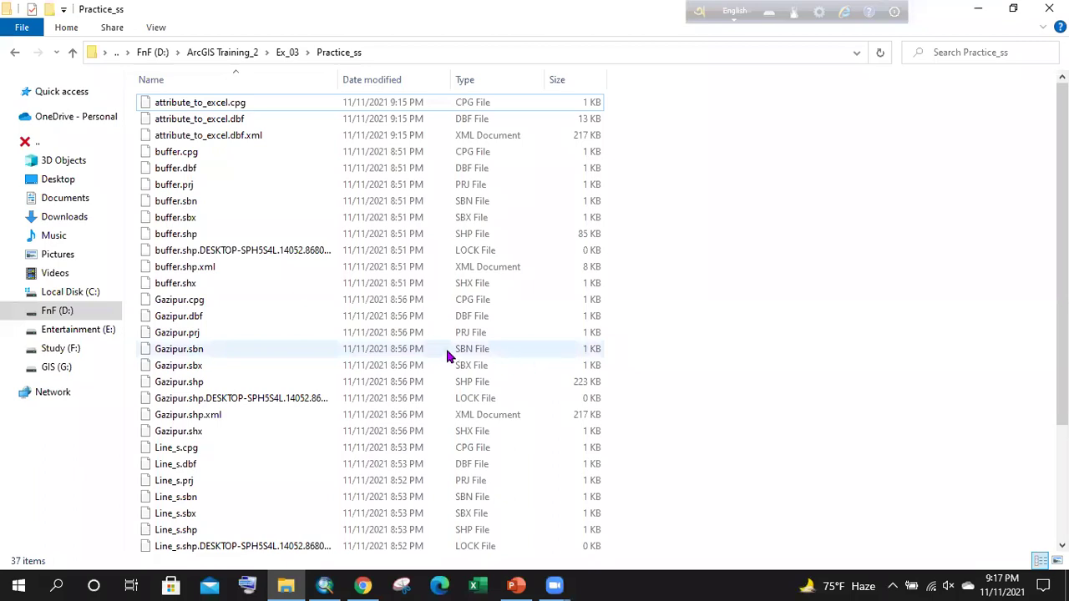
{"action": "left_click", "coordinate": [15, 53]}
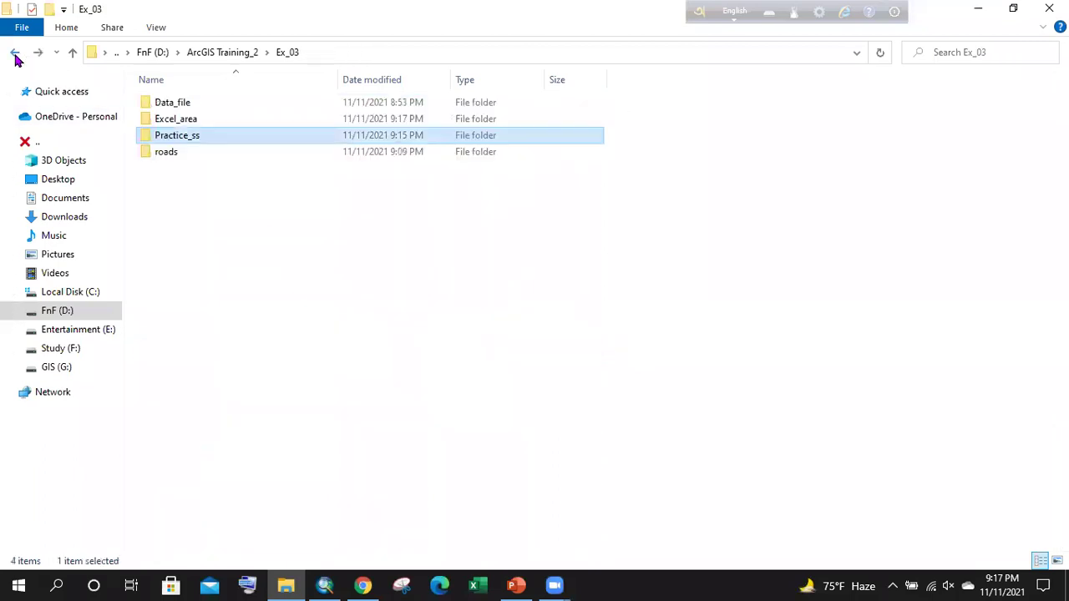
{"action": "left_click", "coordinate": [15, 54]}
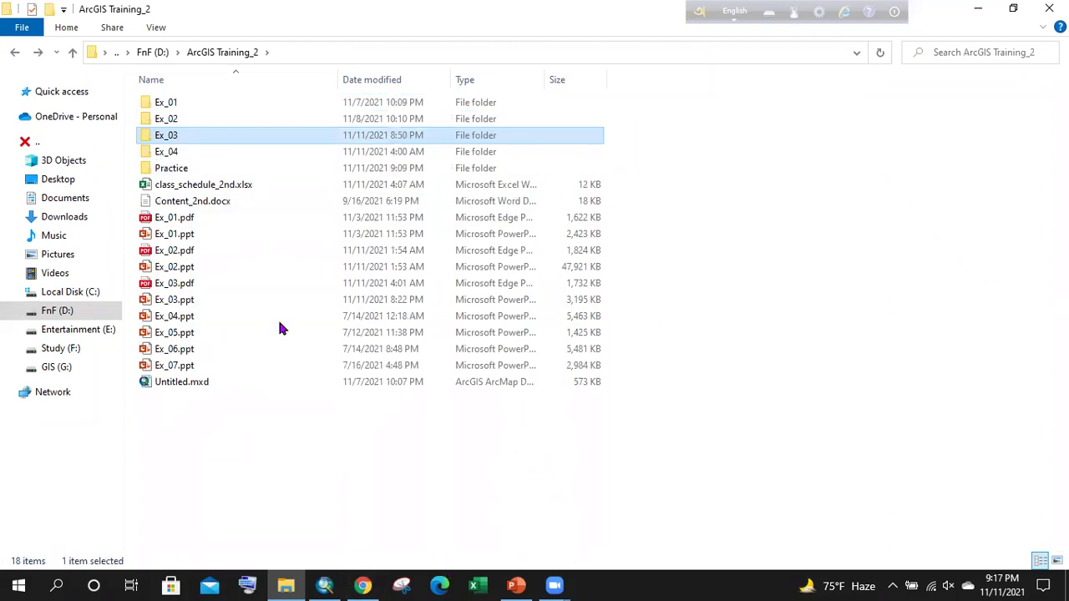
{"action": "double_click", "coordinate": [159, 136]}
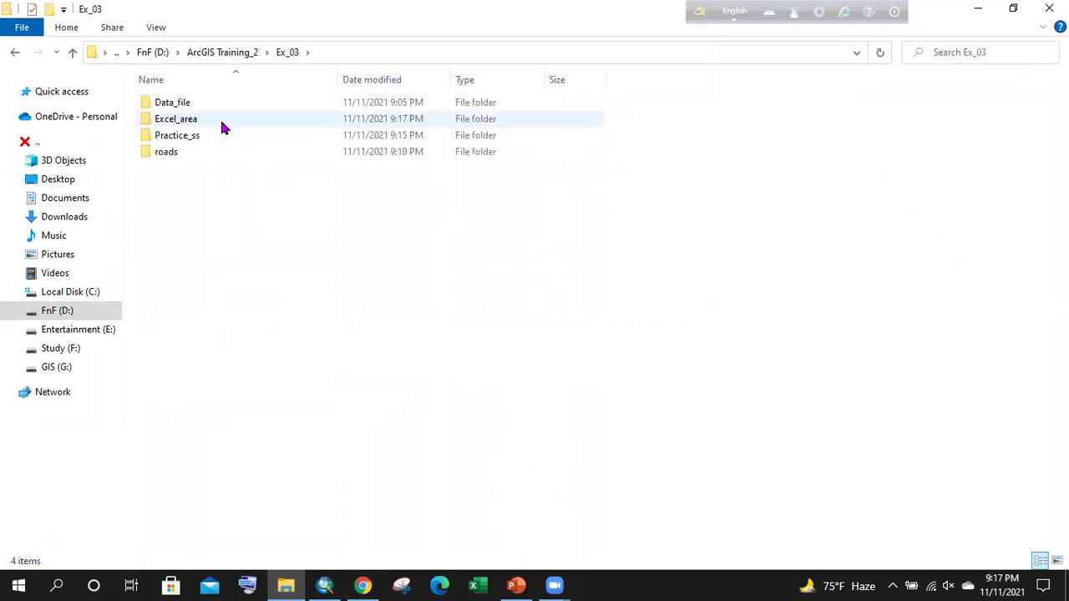
{"action": "left_click", "coordinate": [196, 126]}
{"action": "double_click", "coordinate": [193, 124]}
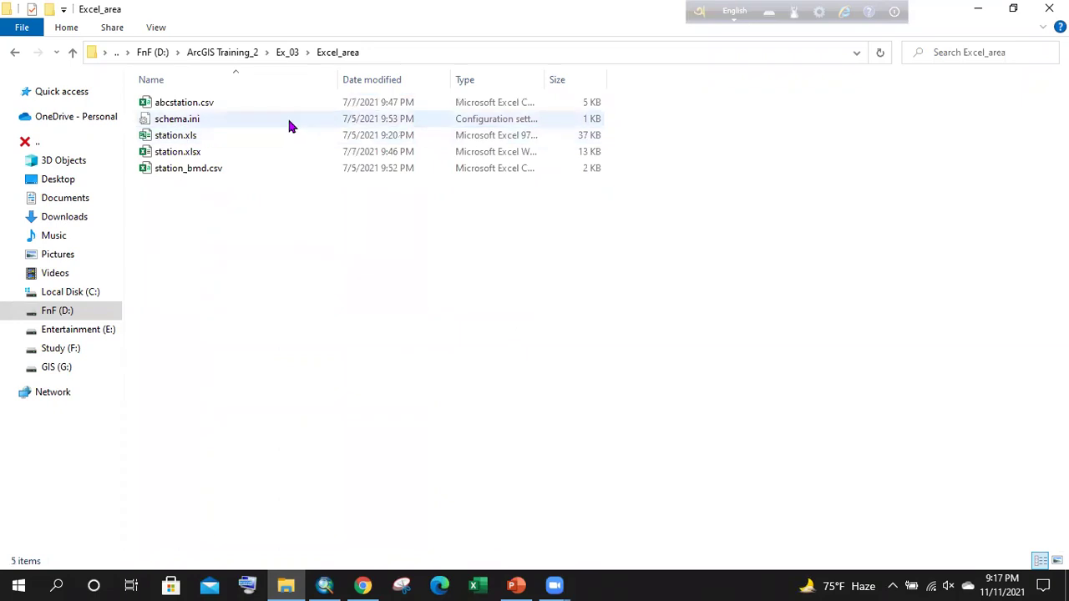
{"action": "left_click", "coordinate": [452, 50]}
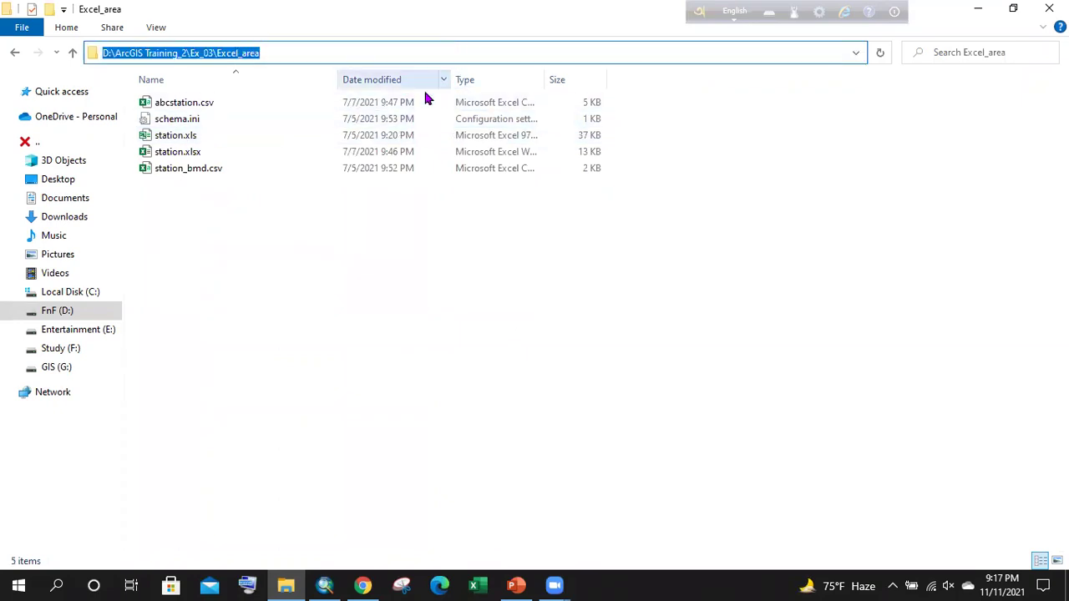
- Open station.xlsx from the Excel_area folder in Excel and dismiss the Office licence notice
{"action": "left_click", "coordinate": [195, 153]}
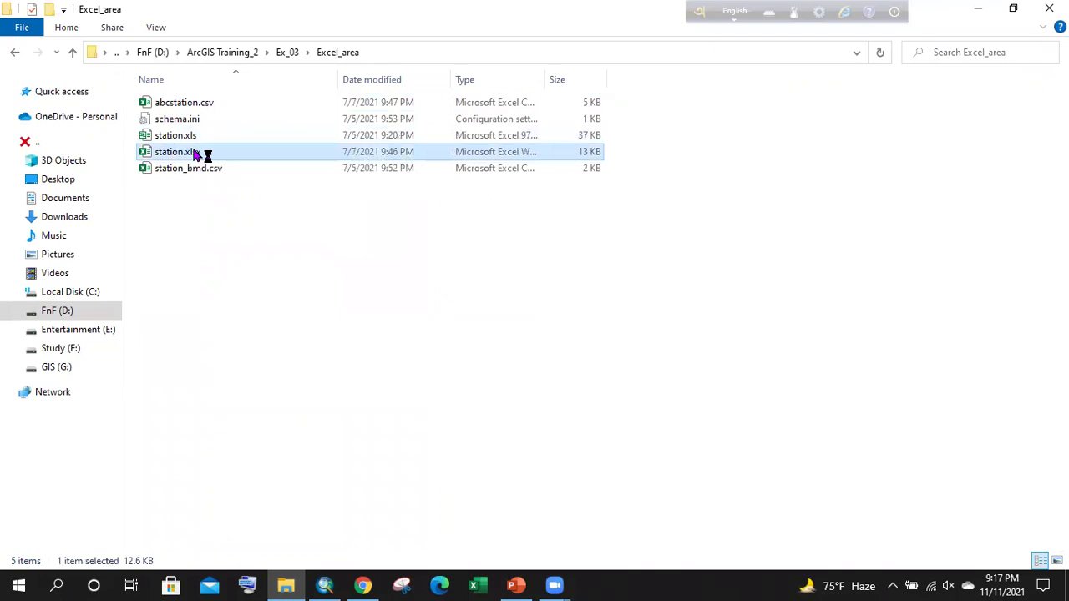
{"action": "right_click", "coordinate": [322, 219]}
{"action": "left_click", "coordinate": [375, 281]}
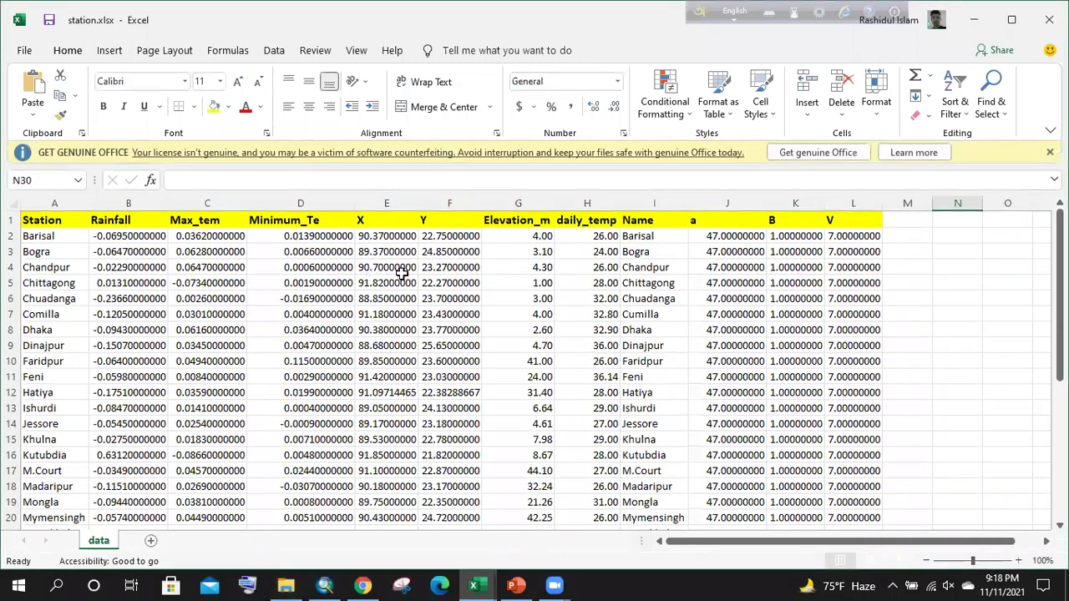
{"action": "left_click", "coordinate": [1050, 152]}
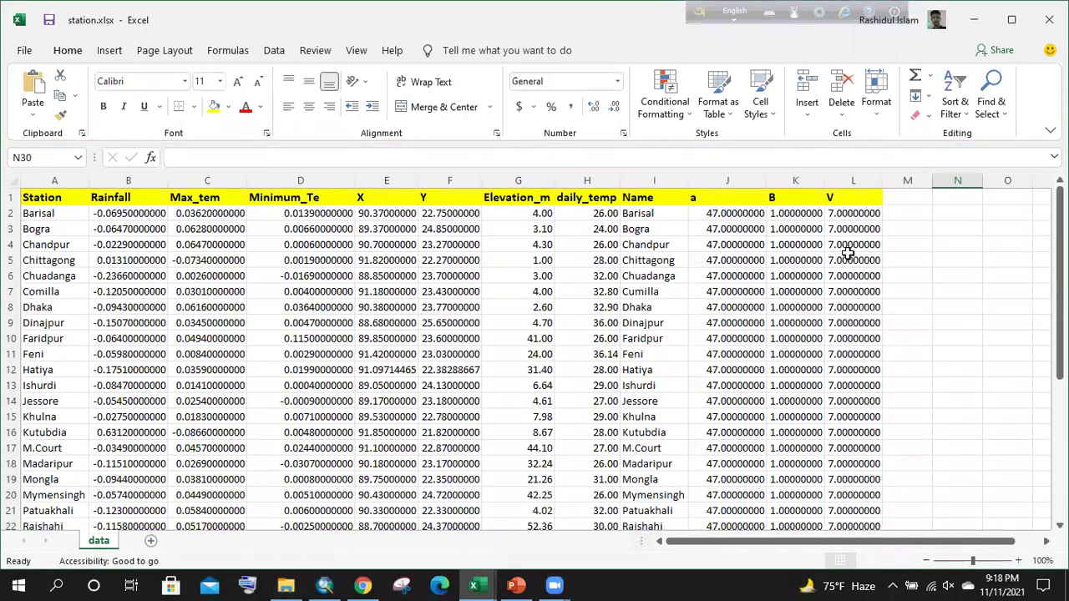
- Examine the stations' X and Y coordinates by highlighting columns E and F of the data sheet
{"action": "left_click_drag", "start_coordinate": [386, 179], "coordinate": [441, 180]}
{"action": "left_click", "coordinate": [389, 228]}
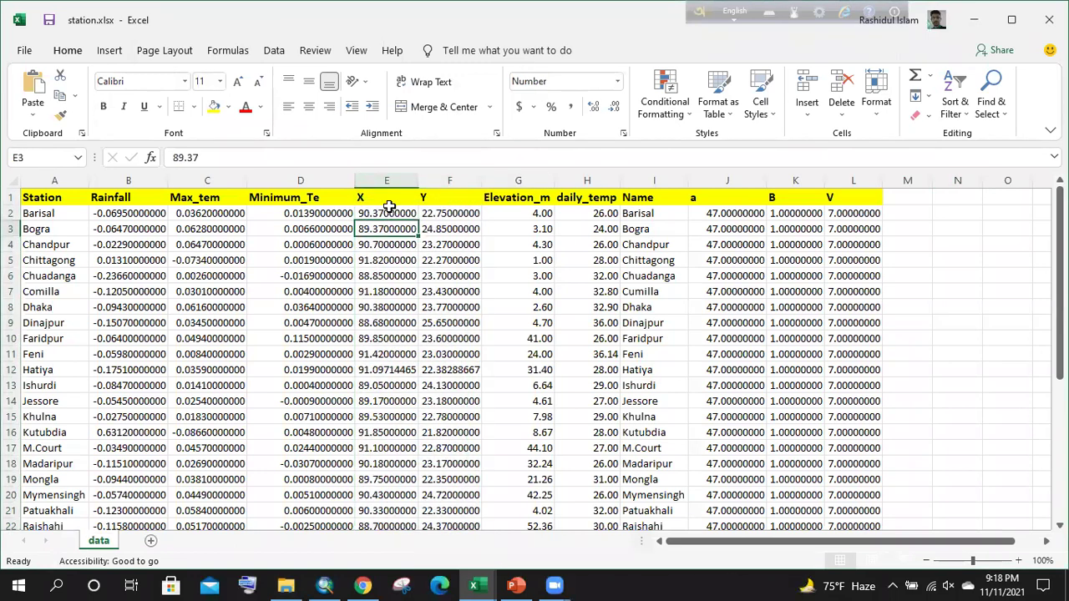
{"action": "left_click_drag", "start_coordinate": [384, 198], "coordinate": [437, 451]}
{"action": "scroll", "coordinate": [437, 451], "scroll_direction": "down", "scroll_amount": 5}
{"action": "scroll", "coordinate": [428, 338], "scroll_direction": "up", "scroll_amount": 5}
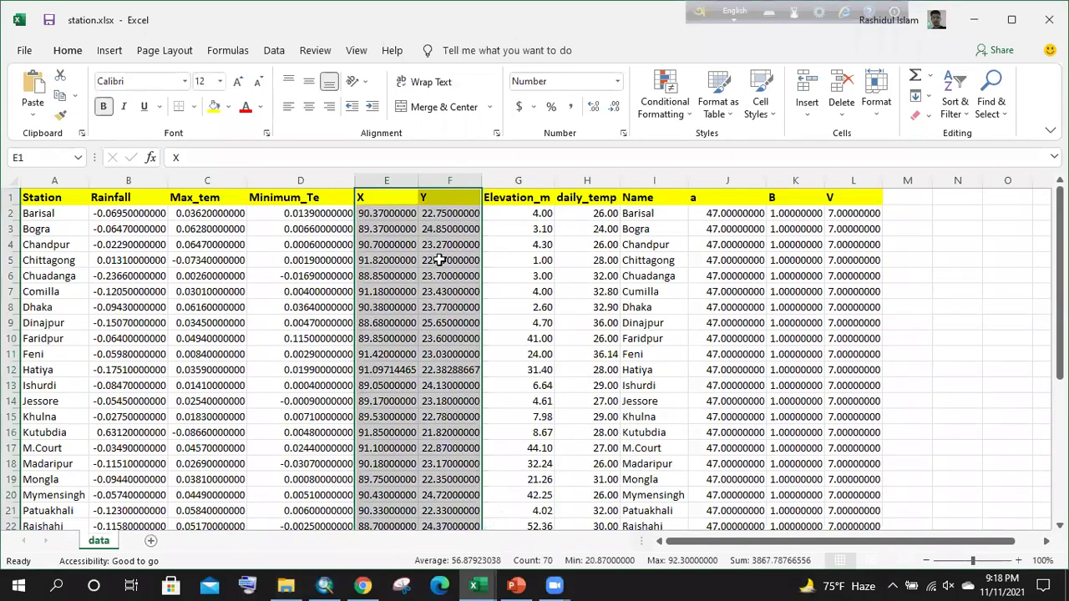
{"action": "left_click", "coordinate": [436, 227]}
{"action": "left_click", "coordinate": [387, 181]}
{"action": "left_click_drag", "start_coordinate": [387, 185], "coordinate": [429, 189]}
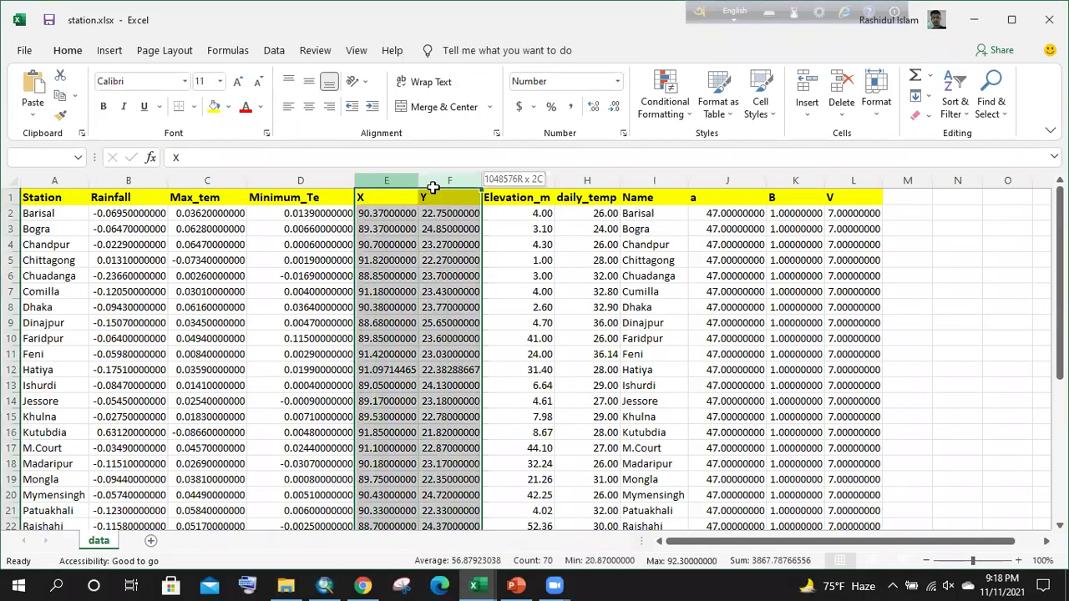
- Look through the rest of the station table and highlight the X and Y values of the Barisal station
{"action": "left_click", "coordinate": [939, 258]}
{"action": "scroll", "coordinate": [532, 252], "scroll_direction": "down", "scroll_amount": 6}
{"action": "scroll", "coordinate": [510, 262], "scroll_direction": "up", "scroll_amount": 6}
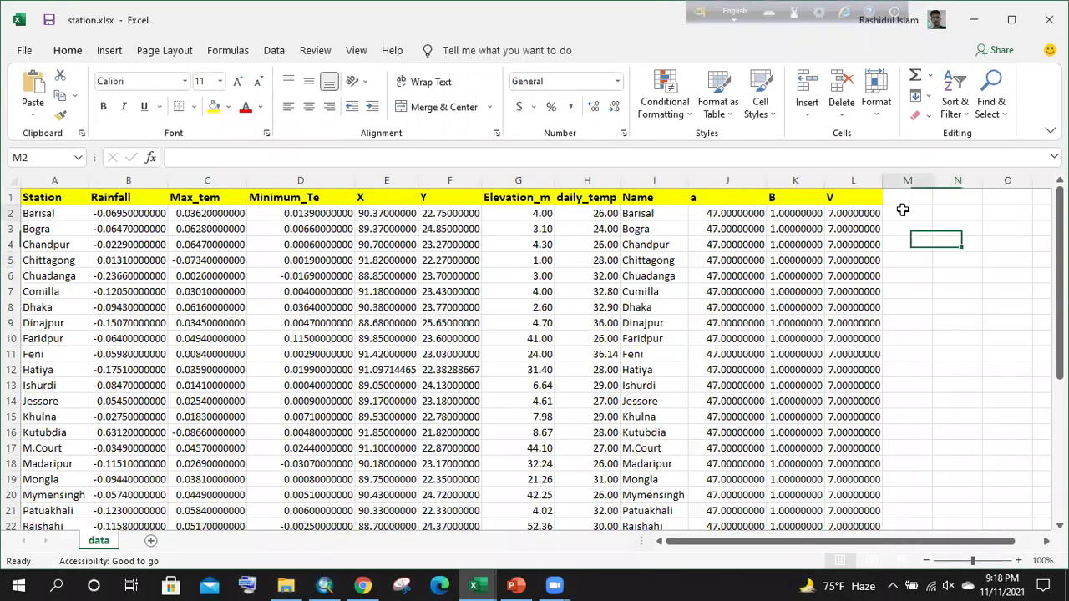
{"action": "left_click", "coordinate": [918, 235]}
{"action": "left_click_drag", "start_coordinate": [919, 235], "coordinate": [968, 249]}
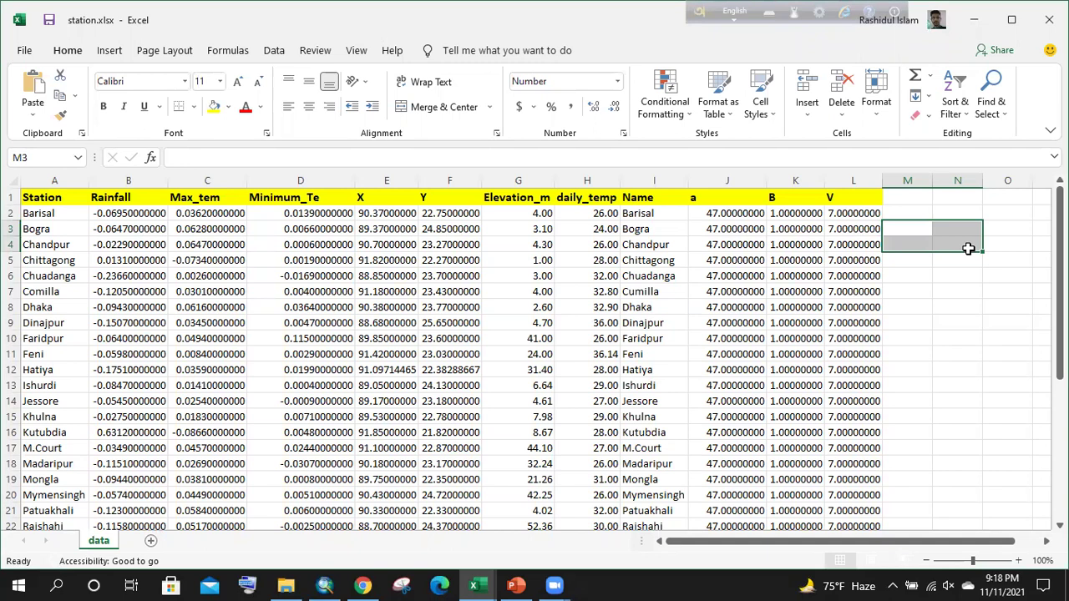
{"action": "left_click_drag", "start_coordinate": [374, 214], "coordinate": [434, 214]}
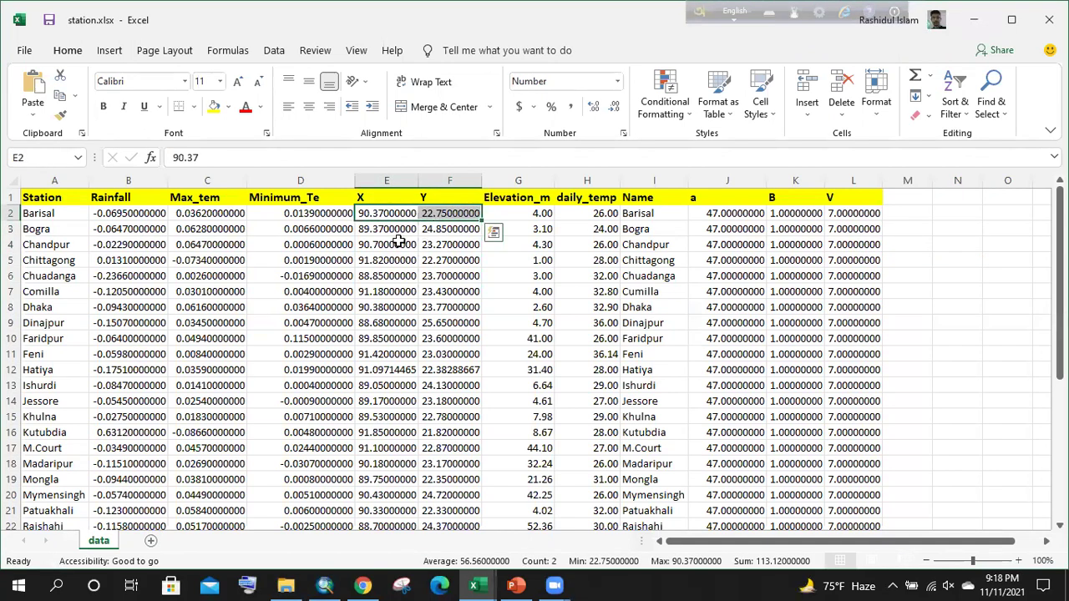
- Look through the station table and highlight the Bogra station's attribute values on both sides of its coordinates
{"action": "scroll", "coordinate": [425, 225], "scroll_direction": "down", "scroll_amount": 3}
{"action": "scroll", "coordinate": [426, 225], "scroll_direction": "up", "scroll_amount": 3}
{"action": "left_click_drag", "start_coordinate": [75, 229], "coordinate": [338, 229]}
{"action": "left_click_drag", "start_coordinate": [572, 234], "coordinate": [844, 242]}
{"action": "left_click", "coordinate": [907, 291]}
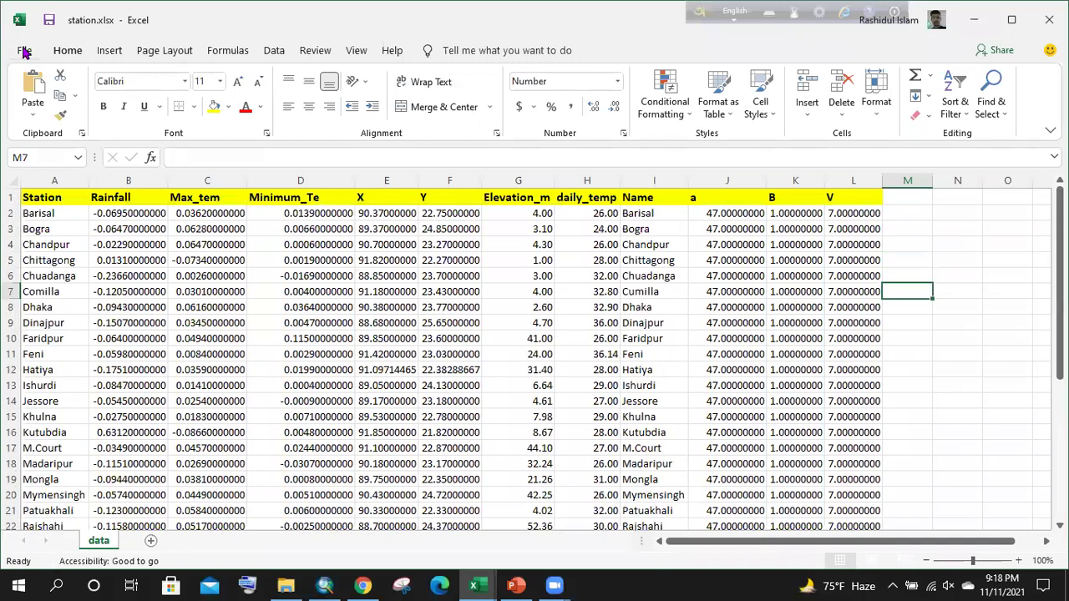
{"action": "left_click", "coordinate": [449, 229]}
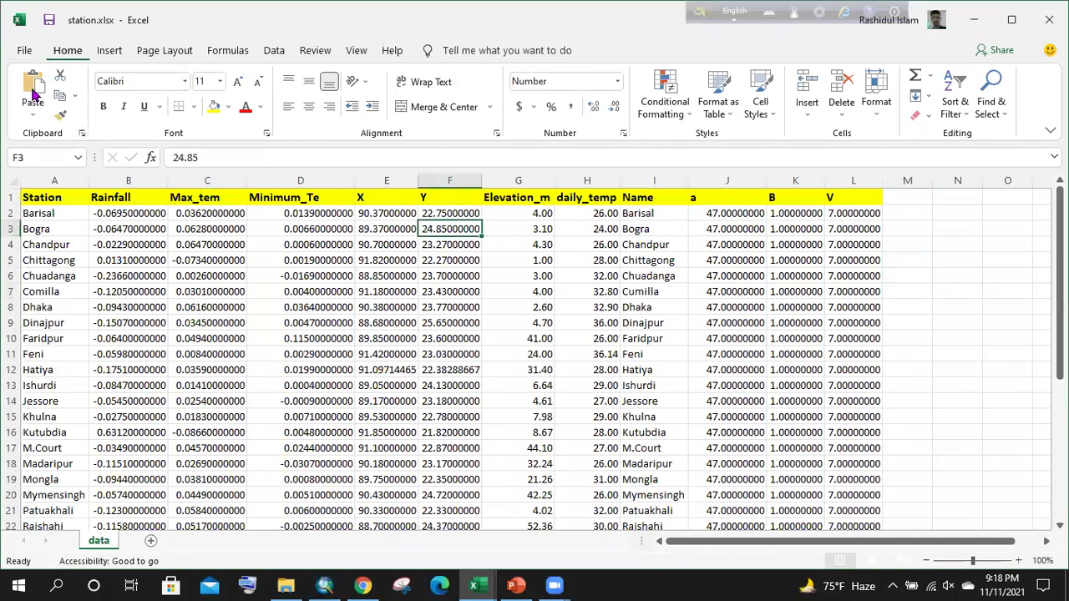
- Save a copy of the workbook in the Excel_area folder as "excel to shp" in Excel 97-2003 Workbook (*.xls) format
{"action": "left_click", "coordinate": [24, 52]}
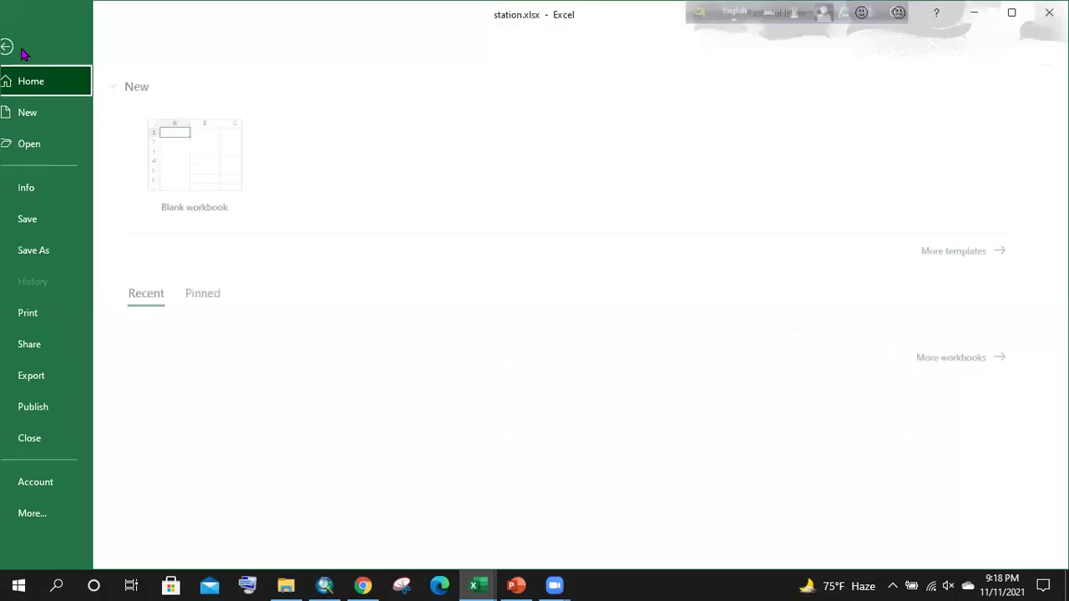
{"action": "left_click", "coordinate": [71, 253]}
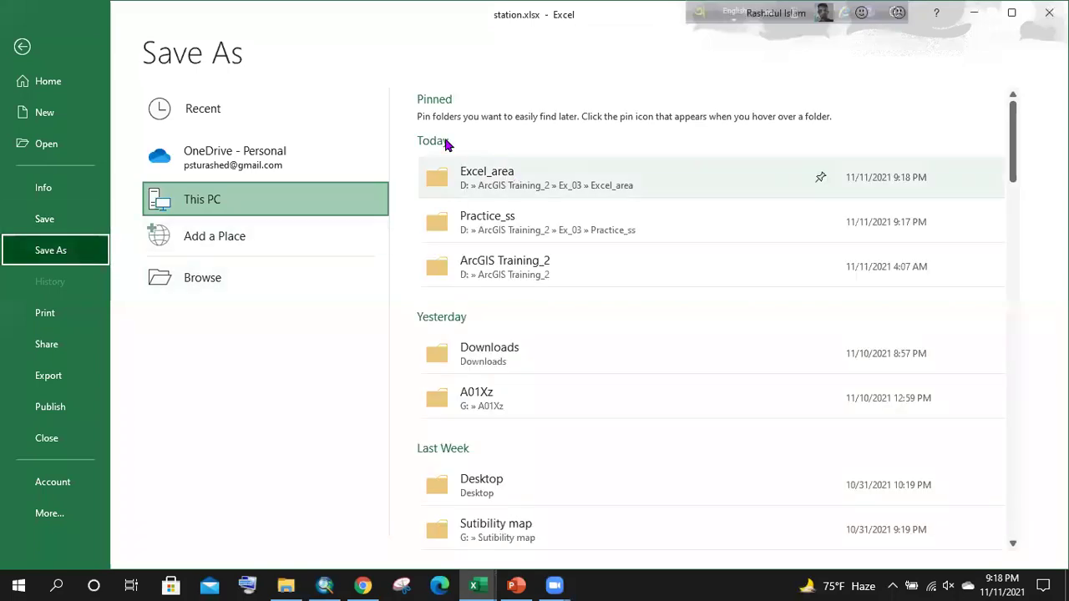
{"action": "left_click", "coordinate": [223, 285]}
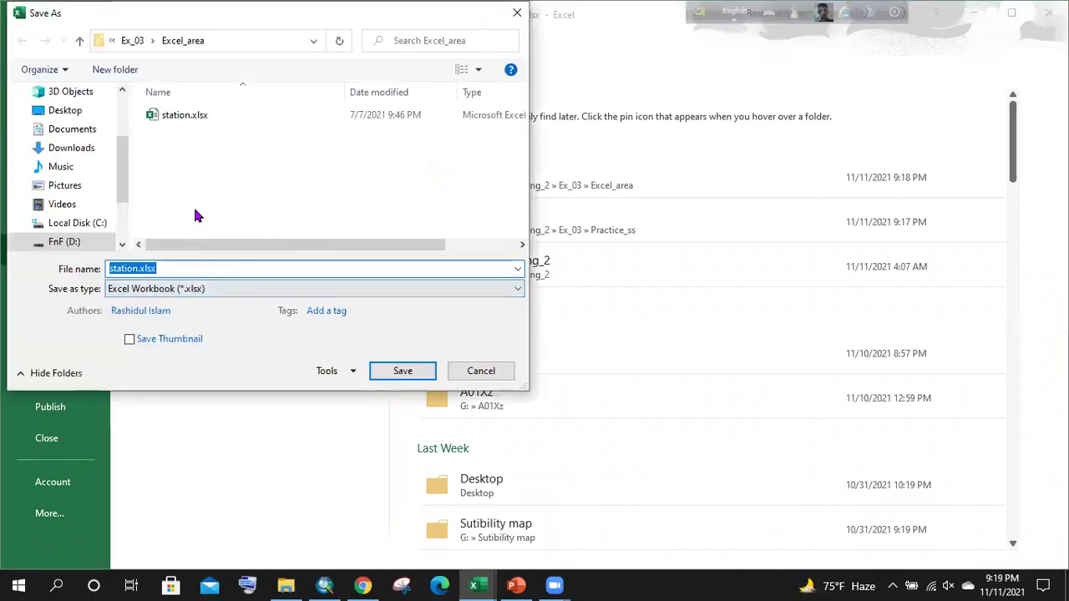
{"action": "left_click", "coordinate": [222, 288]}
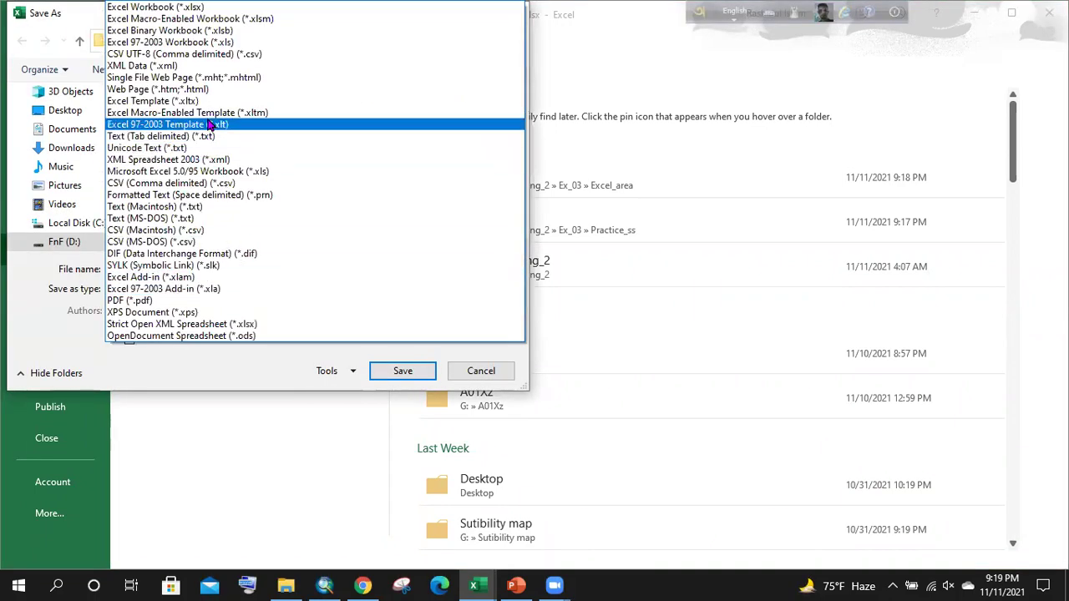
{"action": "left_click", "coordinate": [181, 44]}
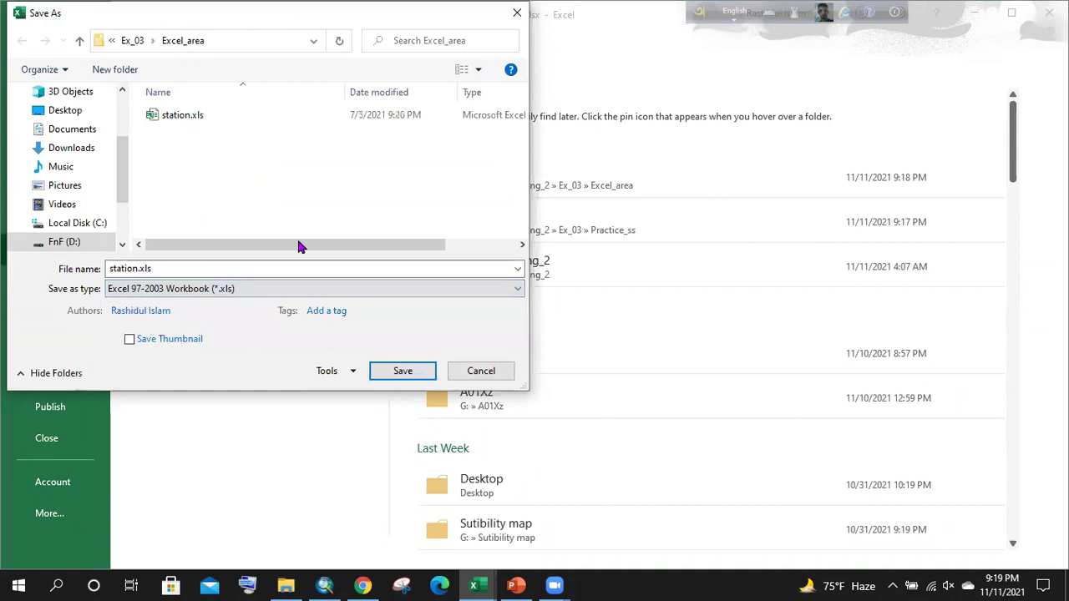
{"action": "left_click", "coordinate": [132, 268]}
{"action": "left_click", "coordinate": [132, 269]}
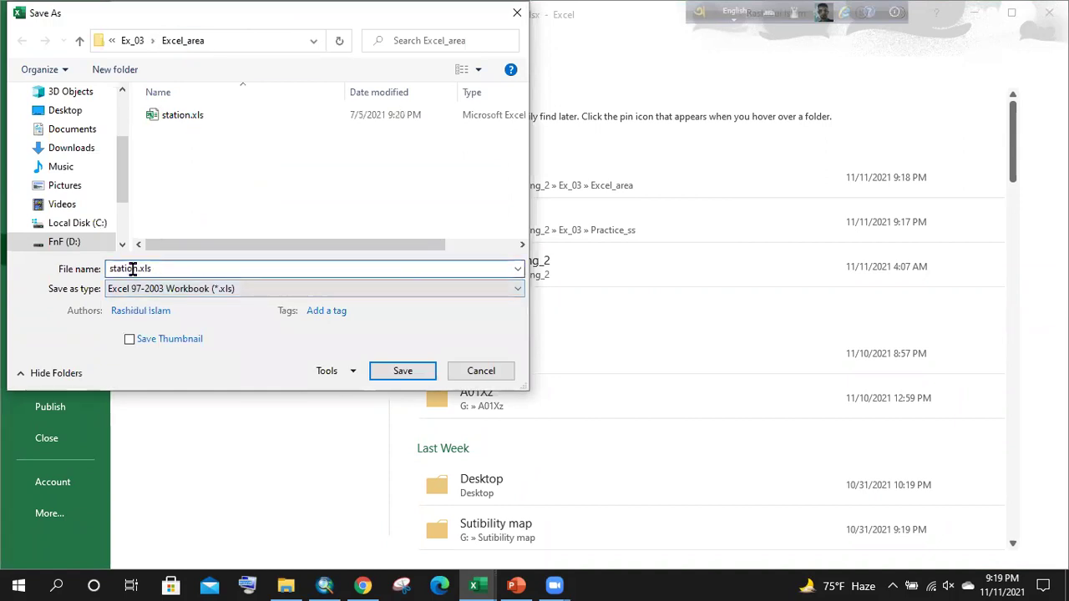
{"action": "left_click_drag", "start_coordinate": [134, 269], "coordinate": [105, 268]}
{"action": "key", "text": "BackSpace"}
{"action": "type", "text": "excel to shp"}
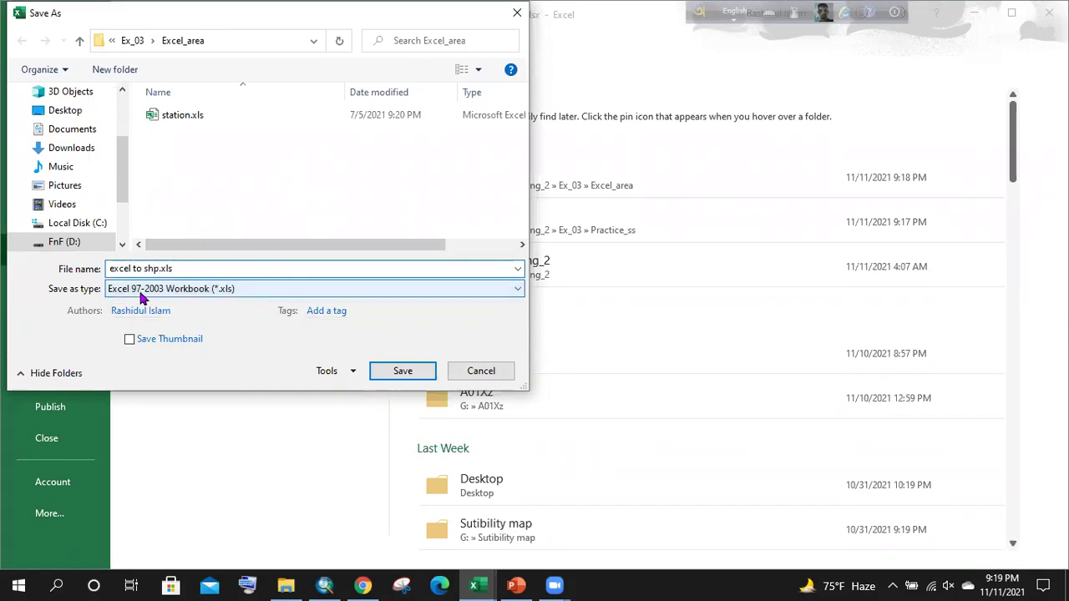
{"action": "left_click", "coordinate": [408, 371]}
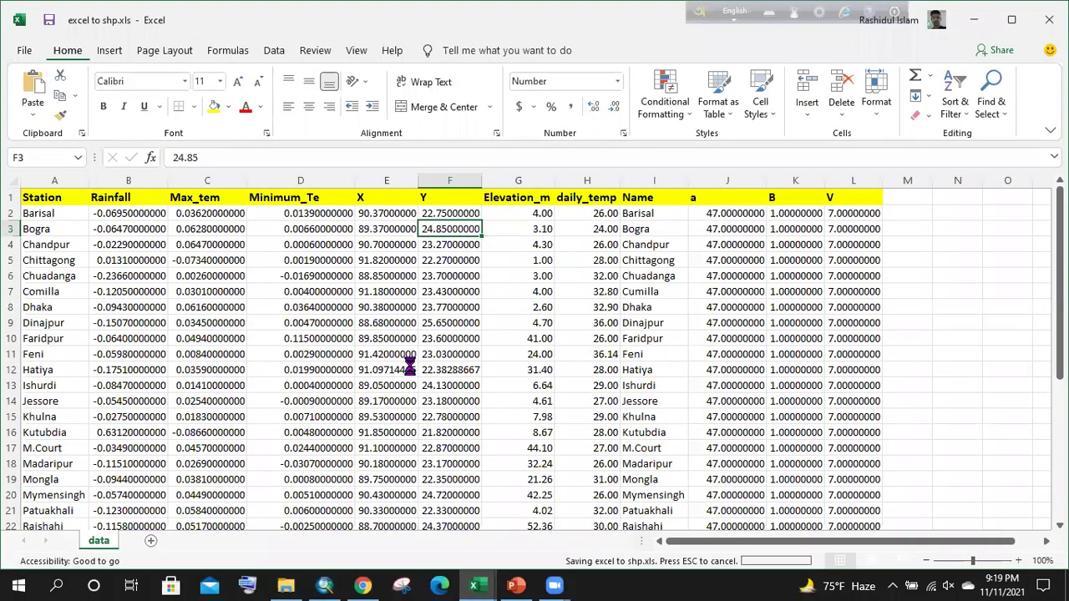
- Switch to ArcMap and add the data$ sheet of excel to shp.xls from the Ex_03 Excel_area folder
{"action": "left_click", "coordinate": [324, 584]}
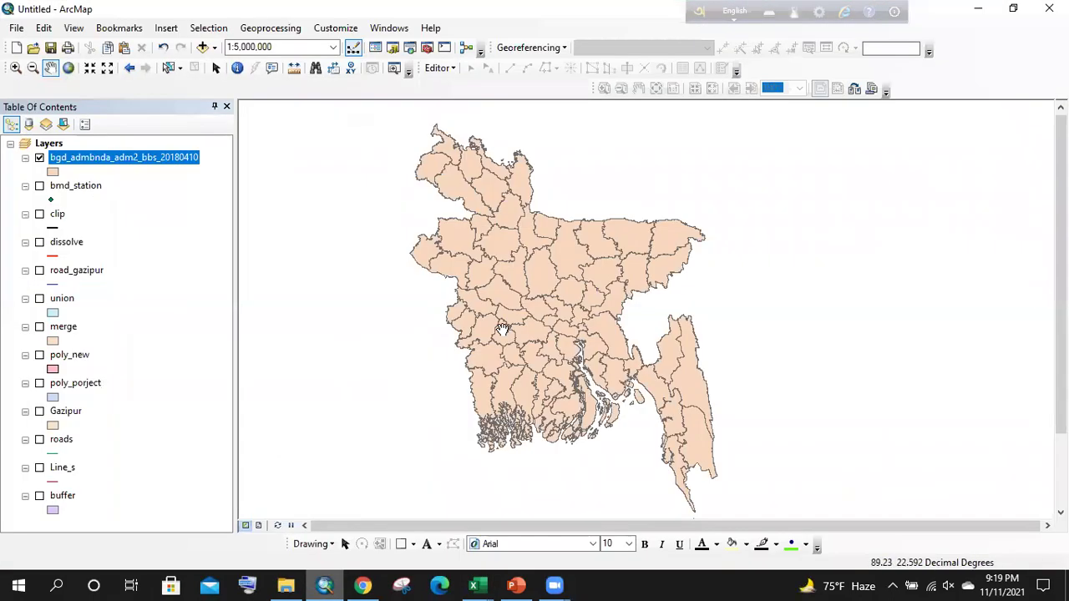
{"action": "left_click", "coordinate": [217, 48]}
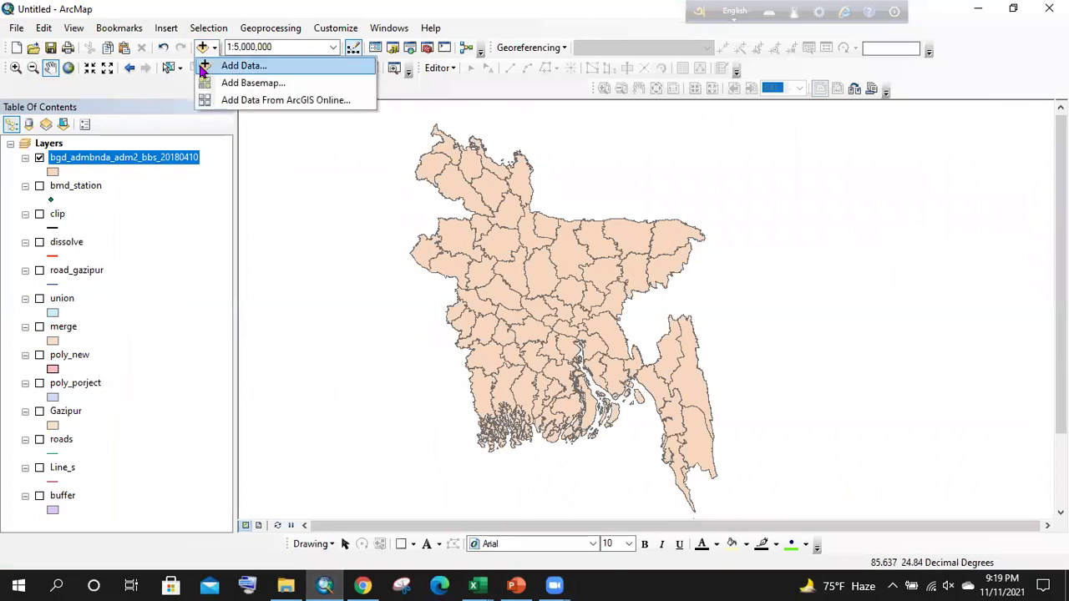
{"action": "left_click", "coordinate": [236, 72]}
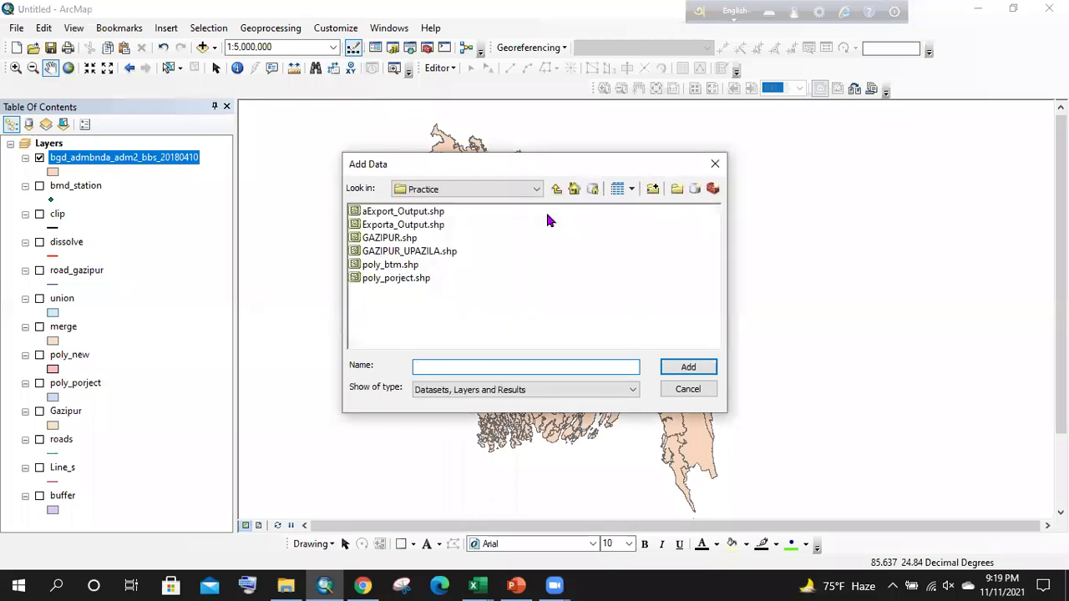
{"action": "left_click", "coordinate": [556, 189]}
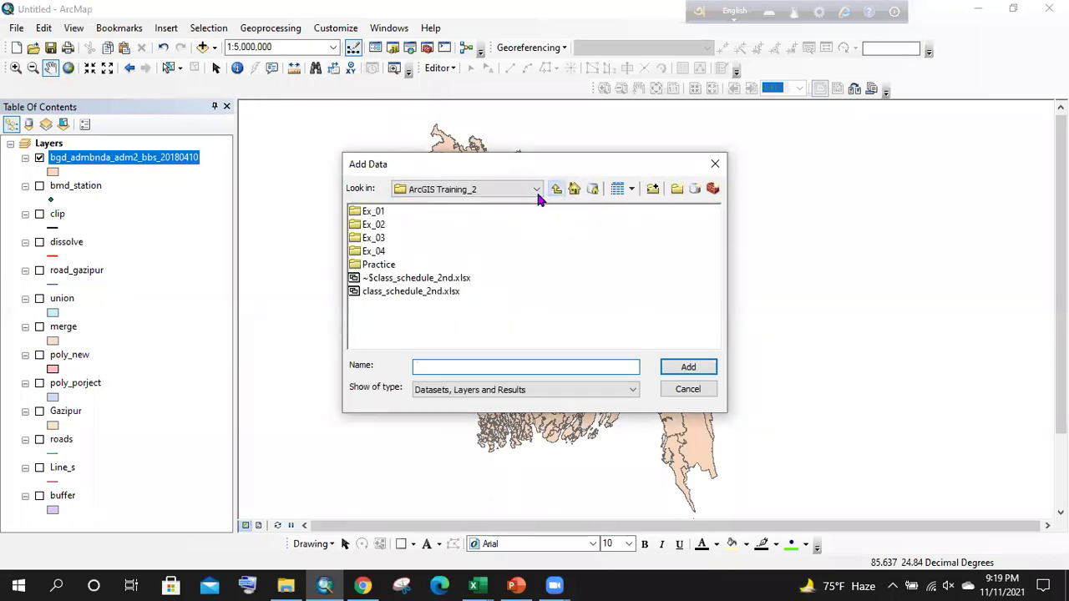
{"action": "double_click", "coordinate": [374, 238]}
{"action": "double_click", "coordinate": [385, 239]}
{"action": "left_click", "coordinate": [555, 188]}
{"action": "double_click", "coordinate": [391, 226]}
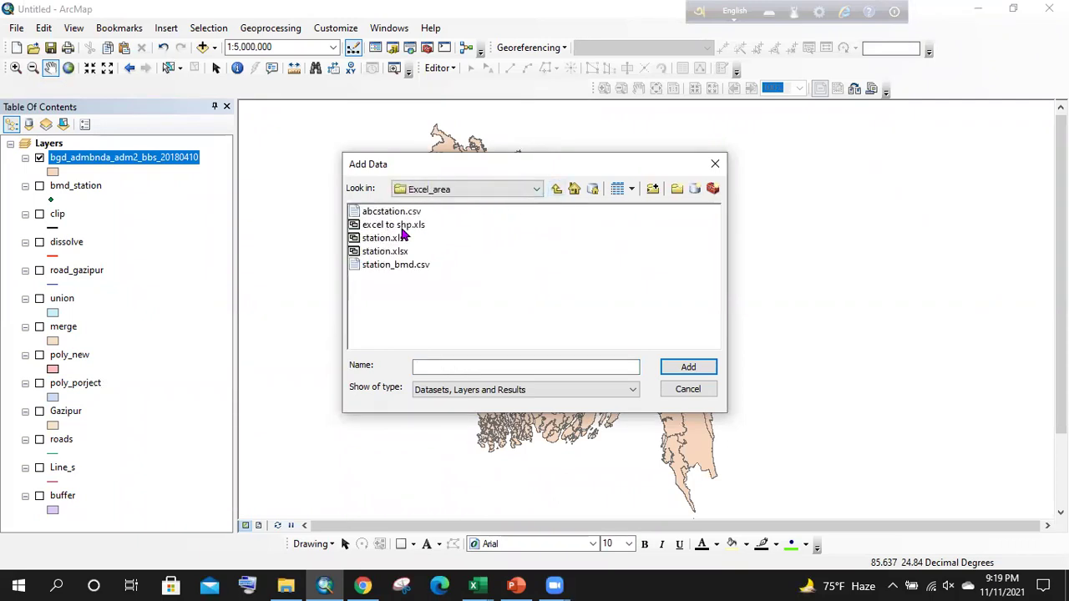
{"action": "left_click", "coordinate": [380, 226]}
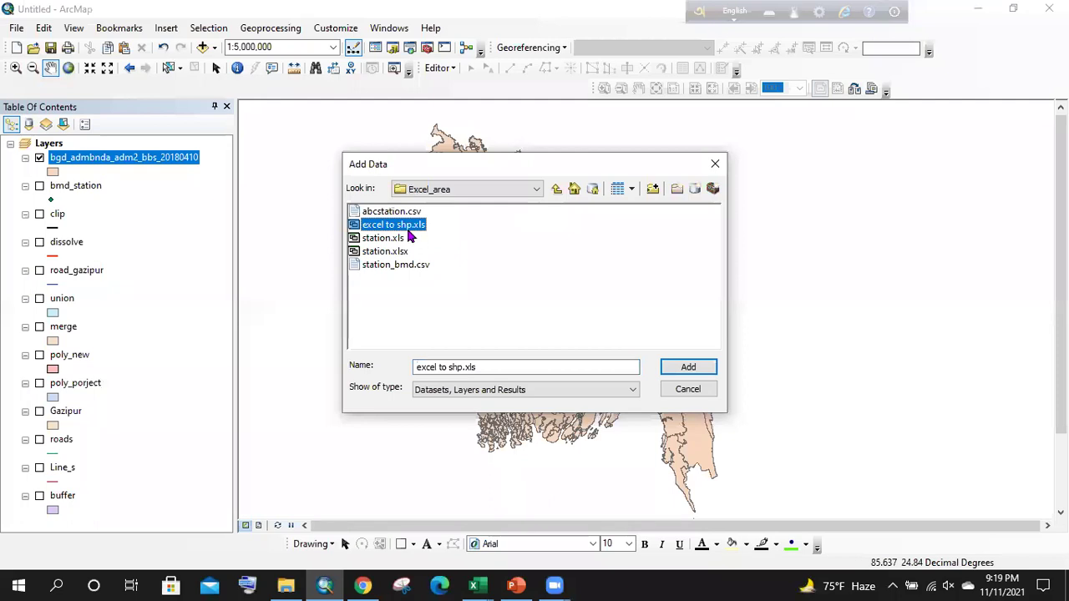
{"action": "left_click", "coordinate": [686, 366]}
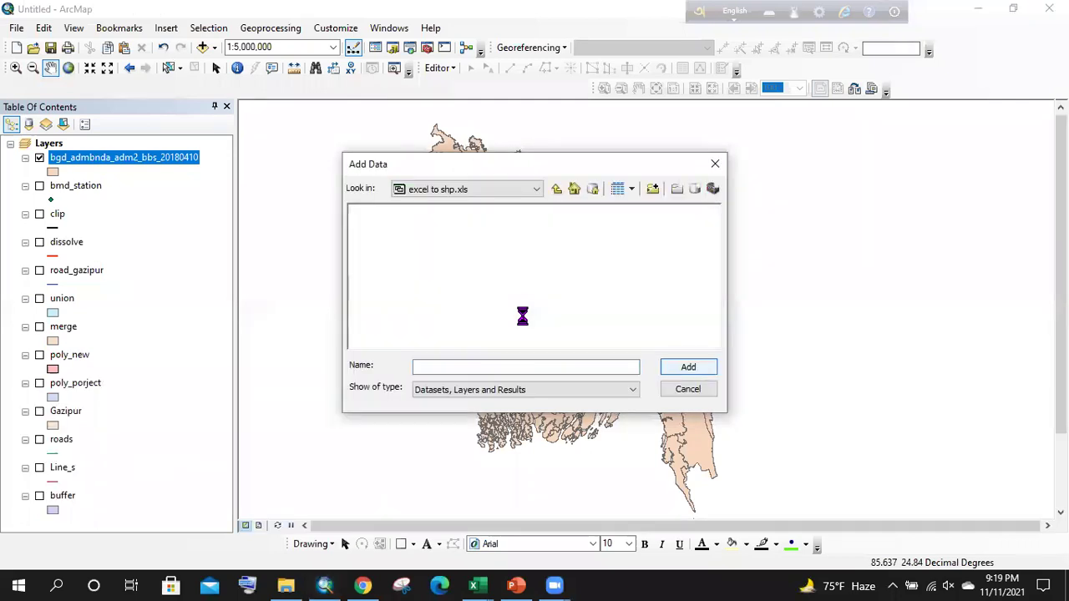
{"action": "left_click", "coordinate": [359, 212]}
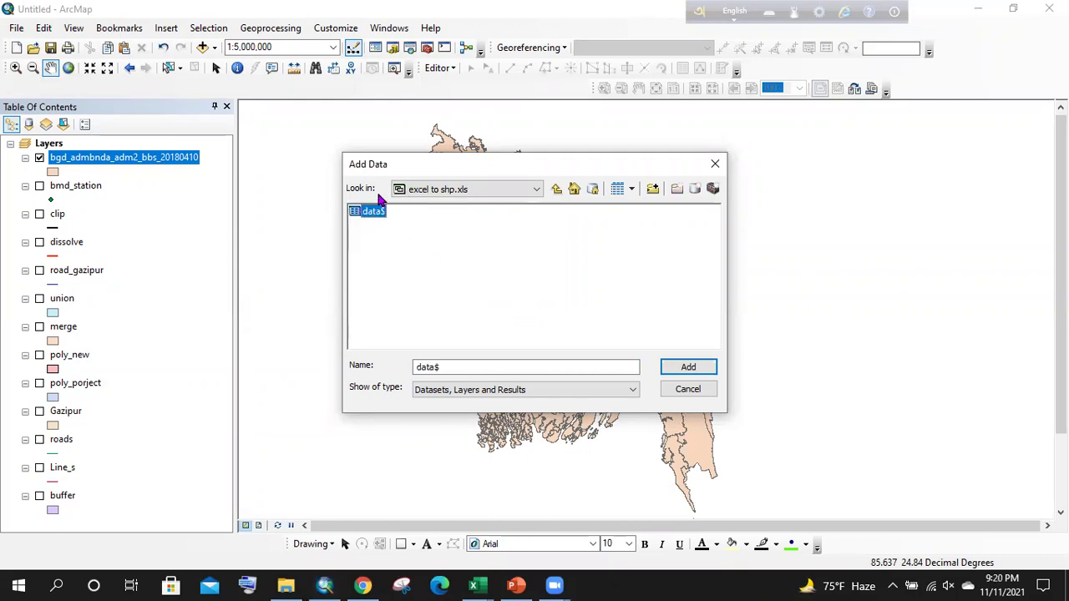
{"action": "left_click", "coordinate": [698, 368]}
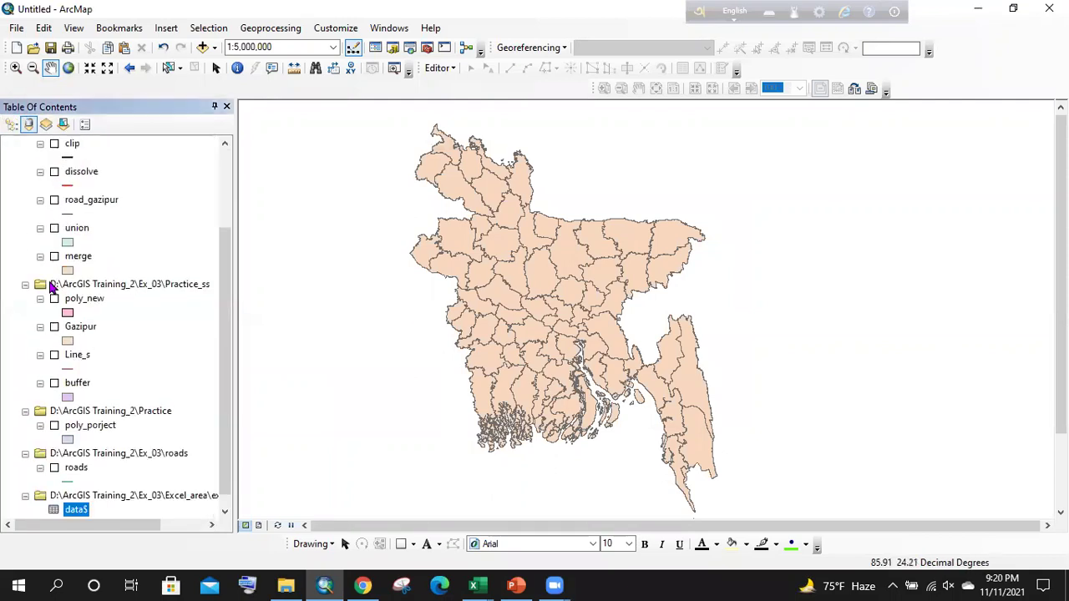
- Start Display XY Data for the data$ table with X as the X field and Y as the Y field
{"action": "scroll", "coordinate": [58, 334], "scroll_direction": "down", "scroll_amount": 1}
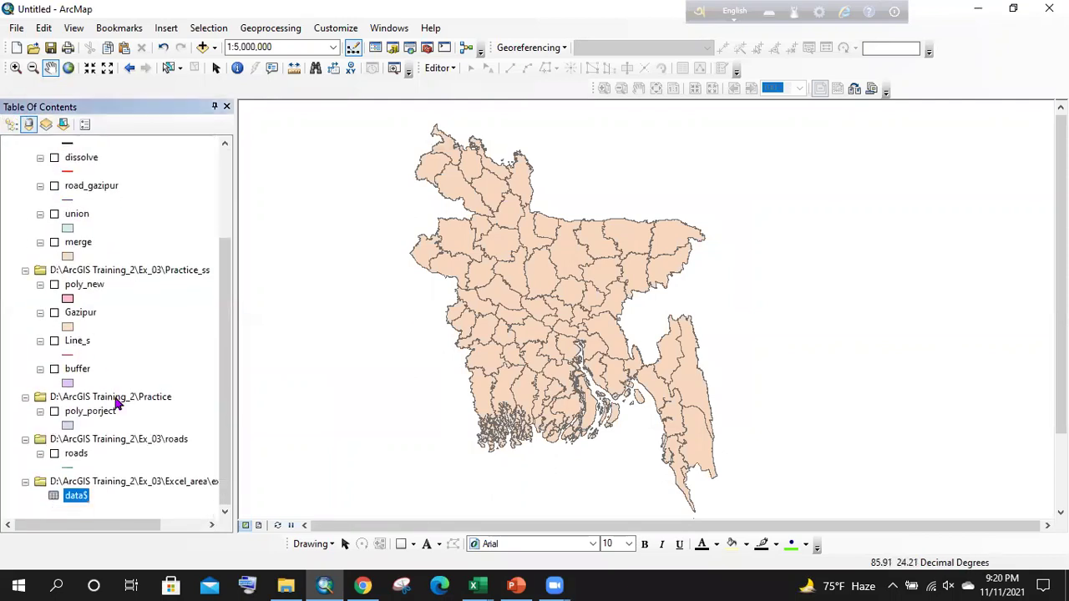
{"action": "right_click", "coordinate": [74, 501]}
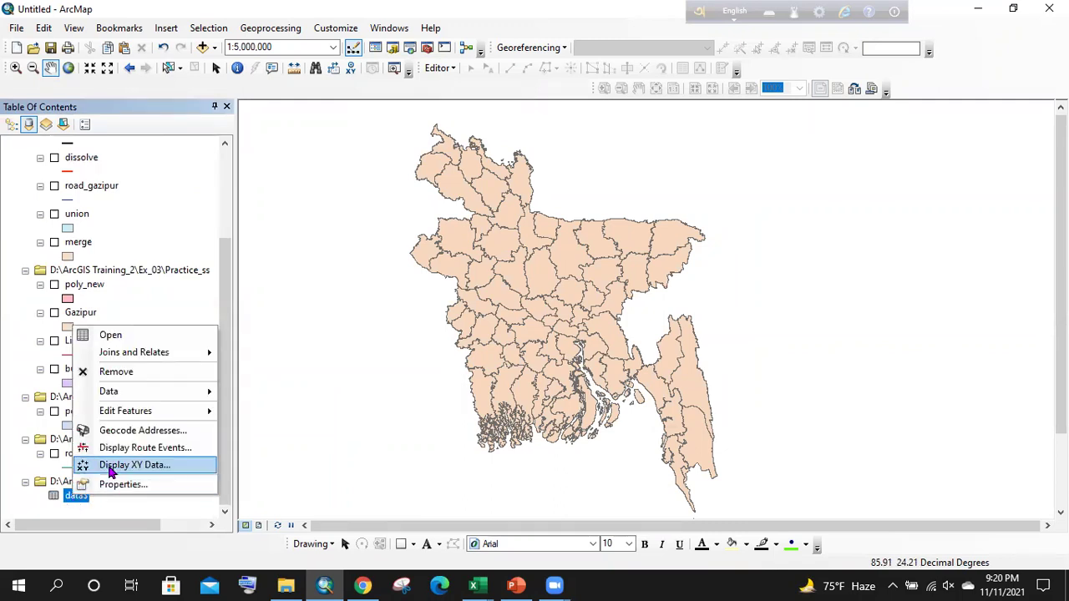
{"action": "left_click", "coordinate": [145, 468]}
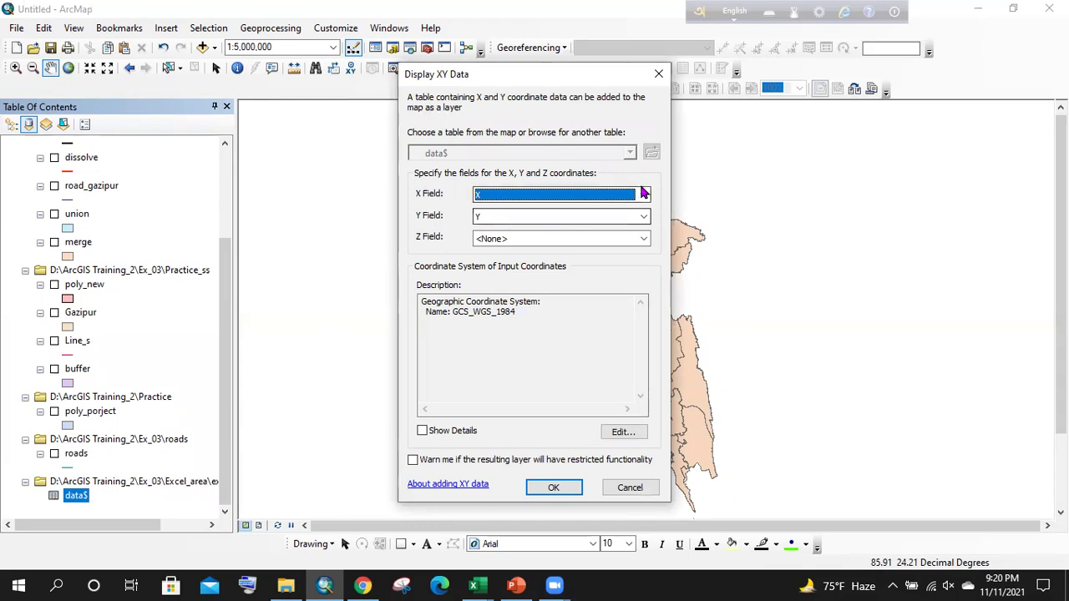
{"action": "left_click", "coordinate": [643, 194]}
{"action": "left_click", "coordinate": [560, 240]}
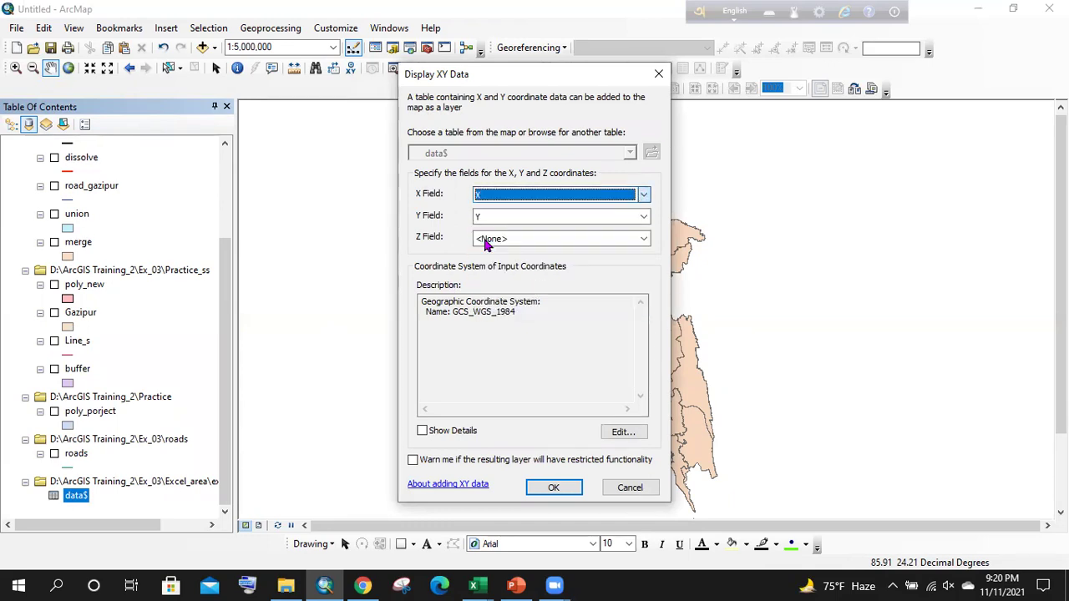
{"action": "left_click", "coordinate": [642, 217]}
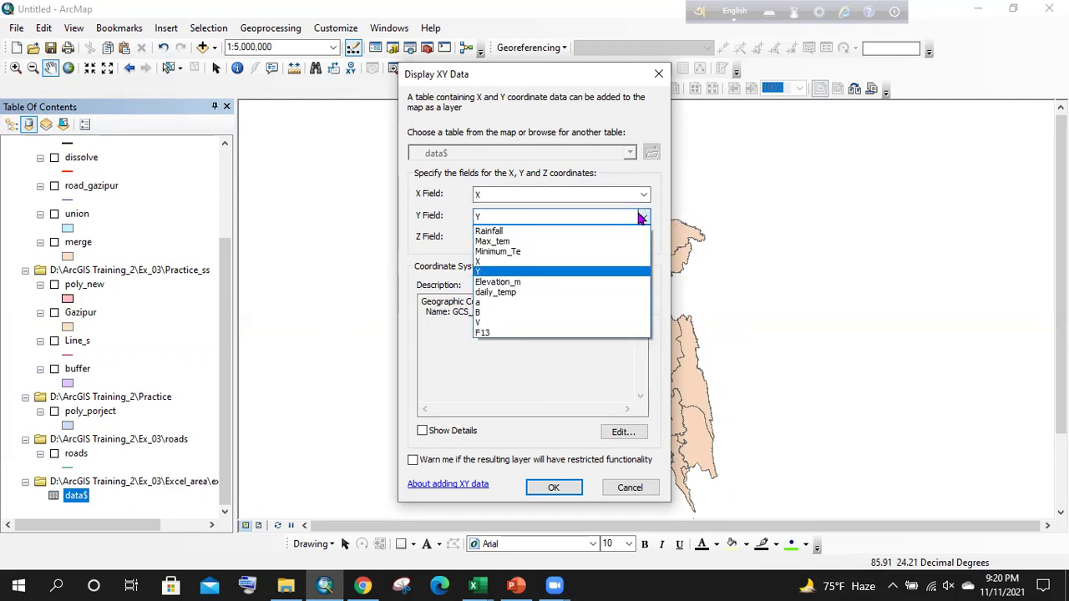
{"action": "left_click", "coordinate": [502, 272]}
- Examine the coordinate system of the input coordinates and browse the available spatial references without changing it
{"action": "left_click_drag", "start_coordinate": [526, 310], "coordinate": [461, 311]}
{"action": "left_click", "coordinate": [464, 311]}
{"action": "left_click_drag", "start_coordinate": [559, 309], "coordinate": [451, 322]}
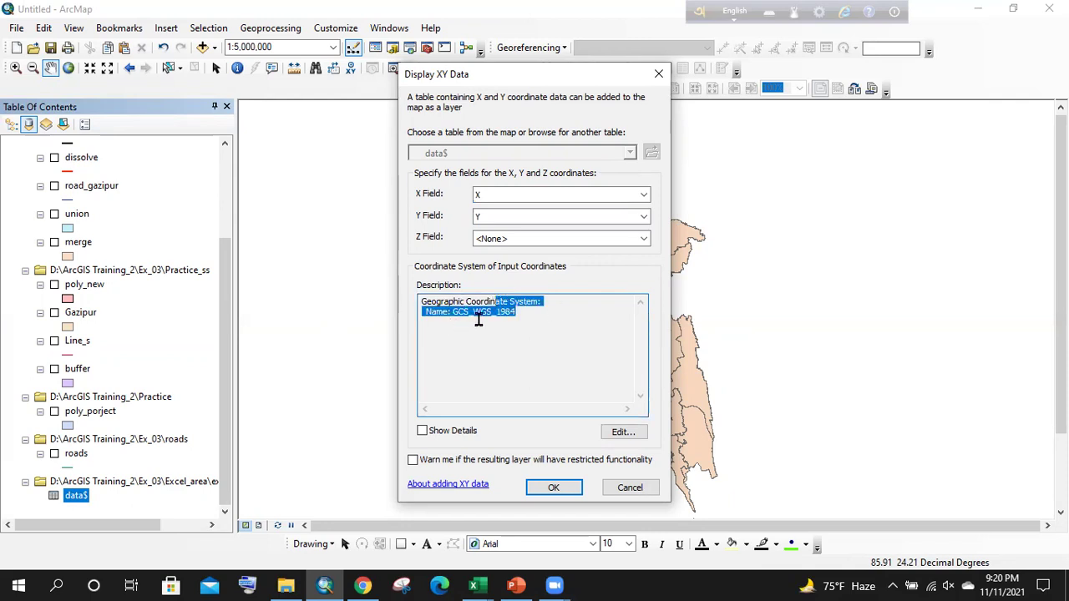
{"action": "left_click", "coordinate": [528, 309]}
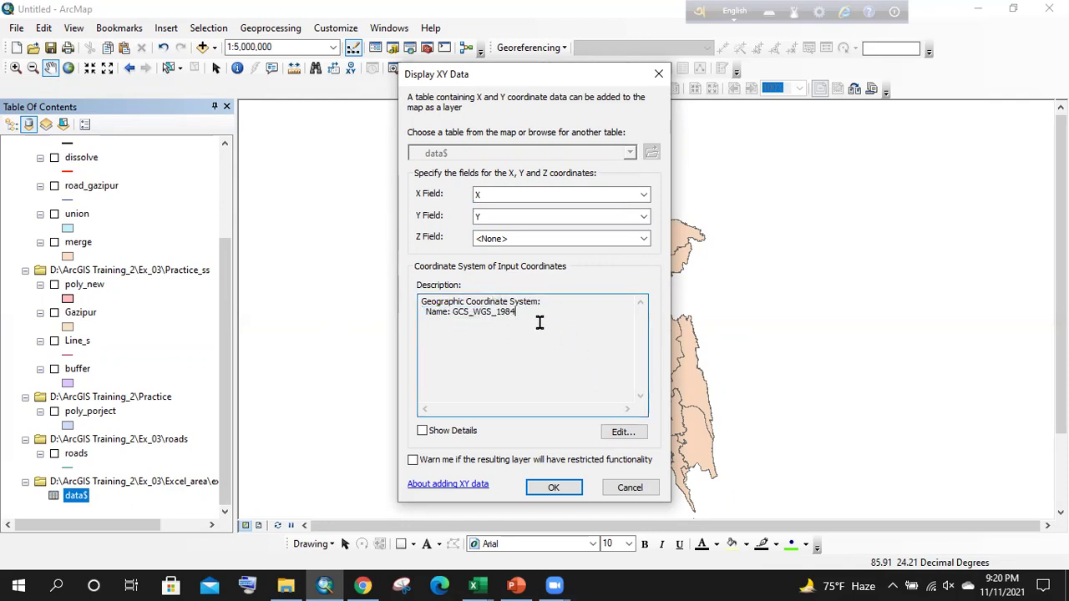
{"action": "left_click", "coordinate": [622, 432]}
{"action": "scroll", "coordinate": [451, 185], "scroll_direction": "down", "scroll_amount": 5}
{"action": "scroll", "coordinate": [518, 209], "scroll_direction": "up", "scroll_amount": 6}
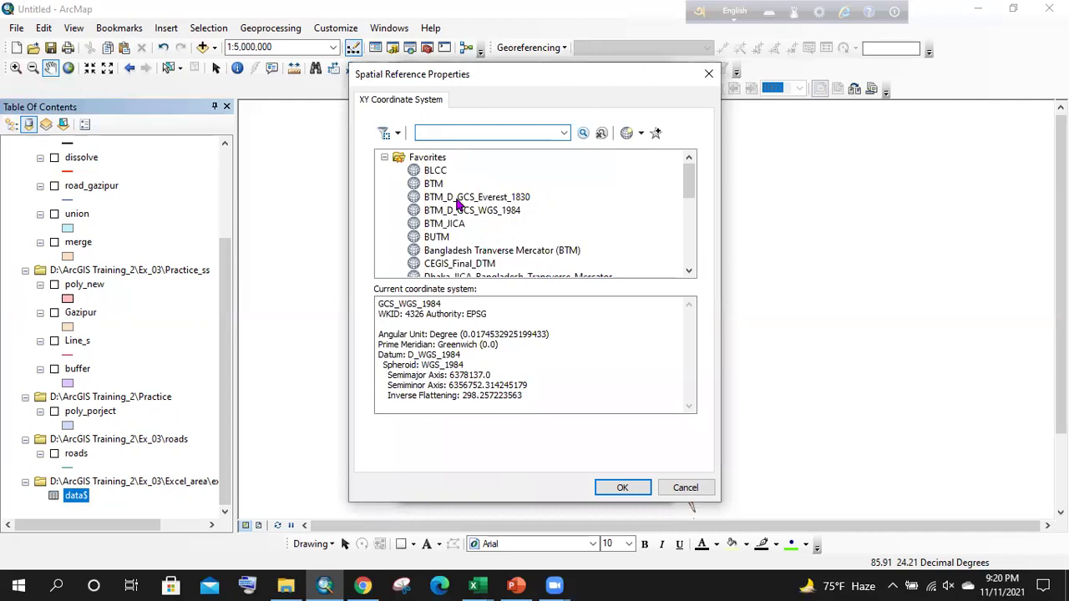
{"action": "left_click", "coordinate": [709, 74]}
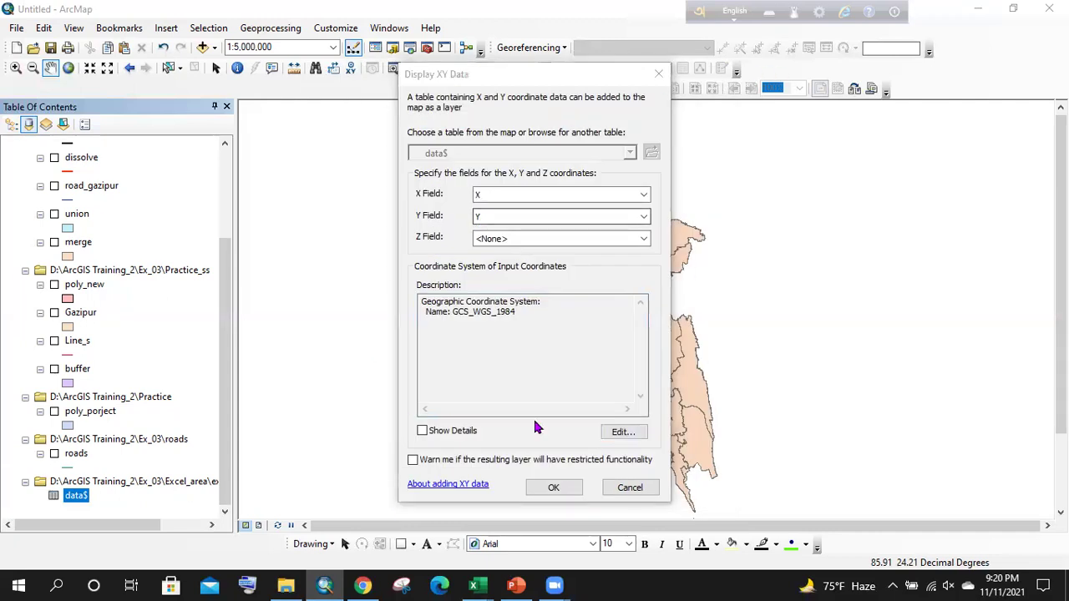
- Create the XY event layer from the data$ table and inspect the plotted station points across the Bangladesh map
{"action": "left_click", "coordinate": [553, 486]}
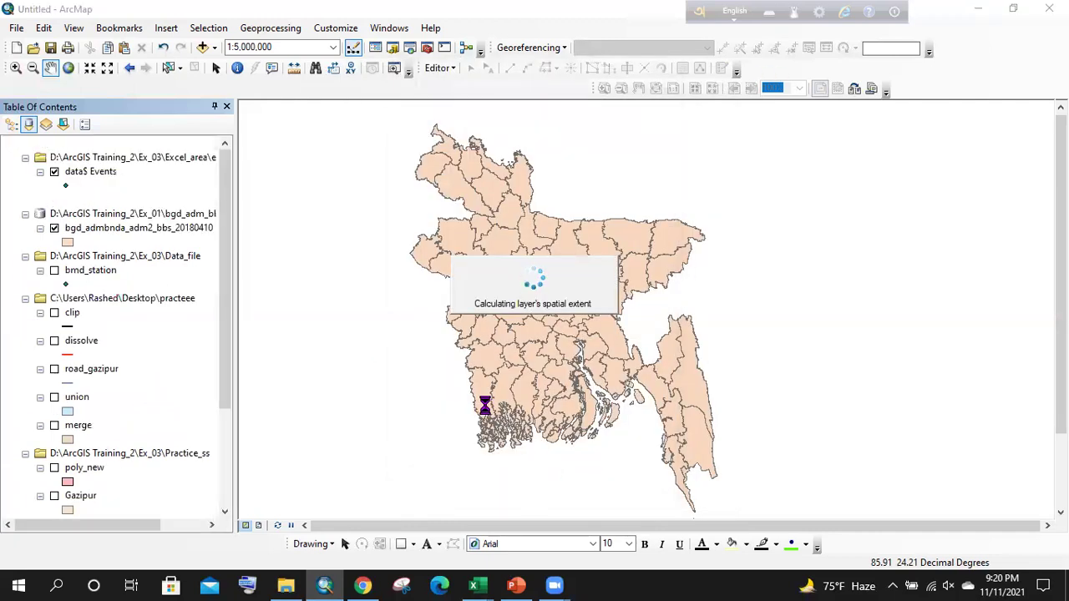
{"action": "scroll", "coordinate": [62, 177], "scroll_direction": "up", "scroll_amount": 5}
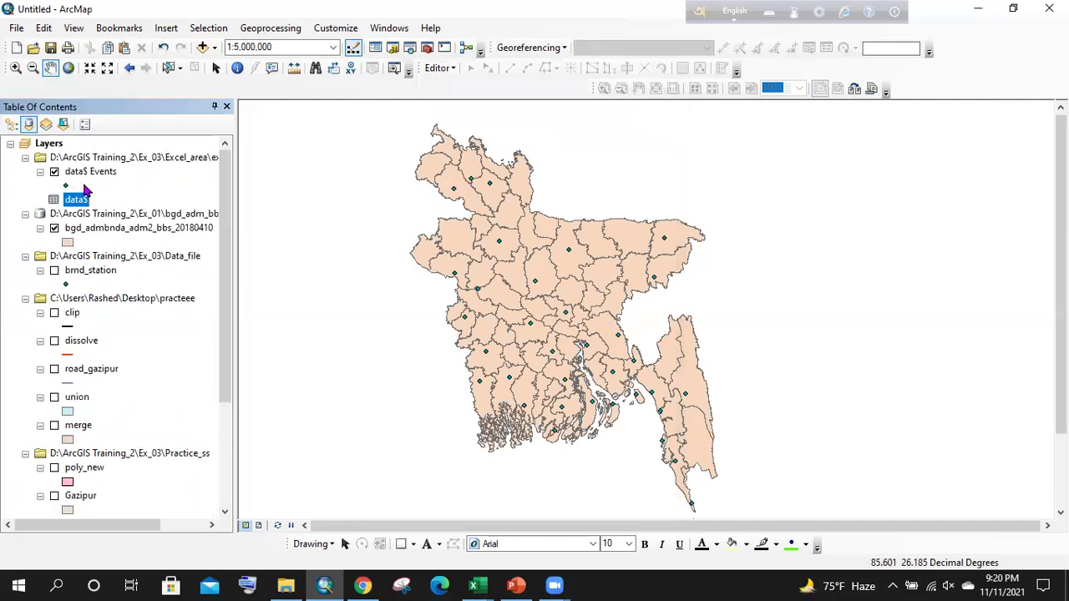
{"action": "scroll", "coordinate": [545, 299], "scroll_direction": "down", "scroll_amount": 2}
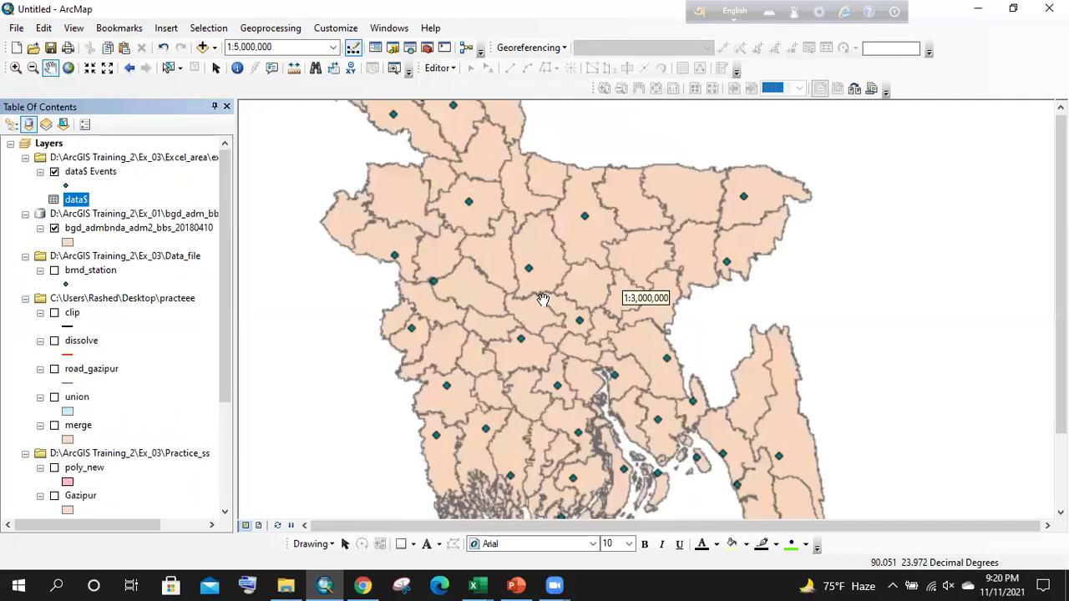
{"action": "left_click_drag", "start_coordinate": [496, 194], "coordinate": [482, 290]}
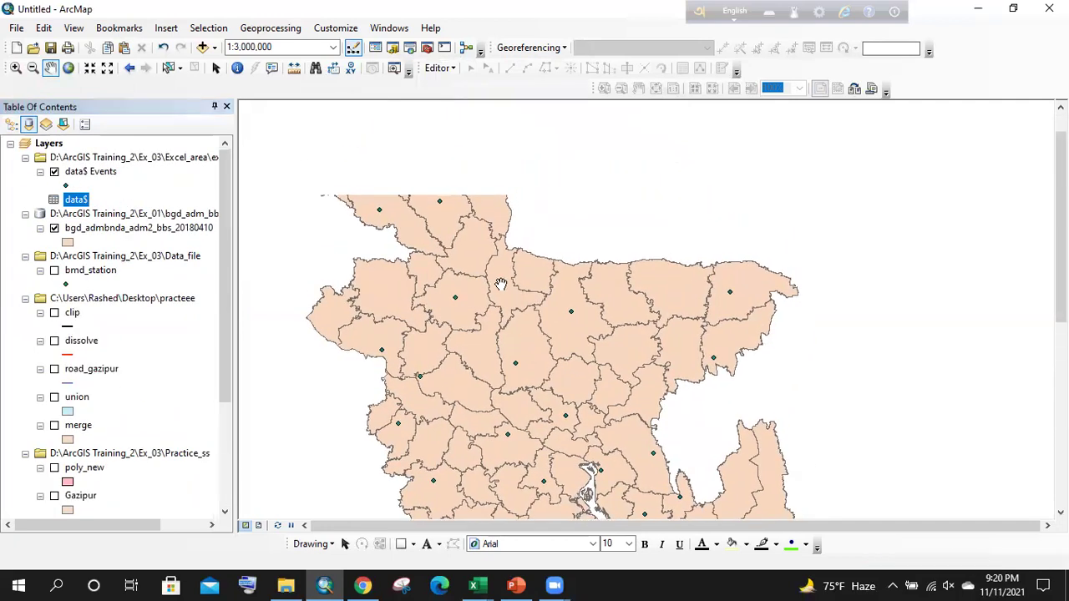
{"action": "left_click_drag", "start_coordinate": [593, 359], "coordinate": [510, 167]}
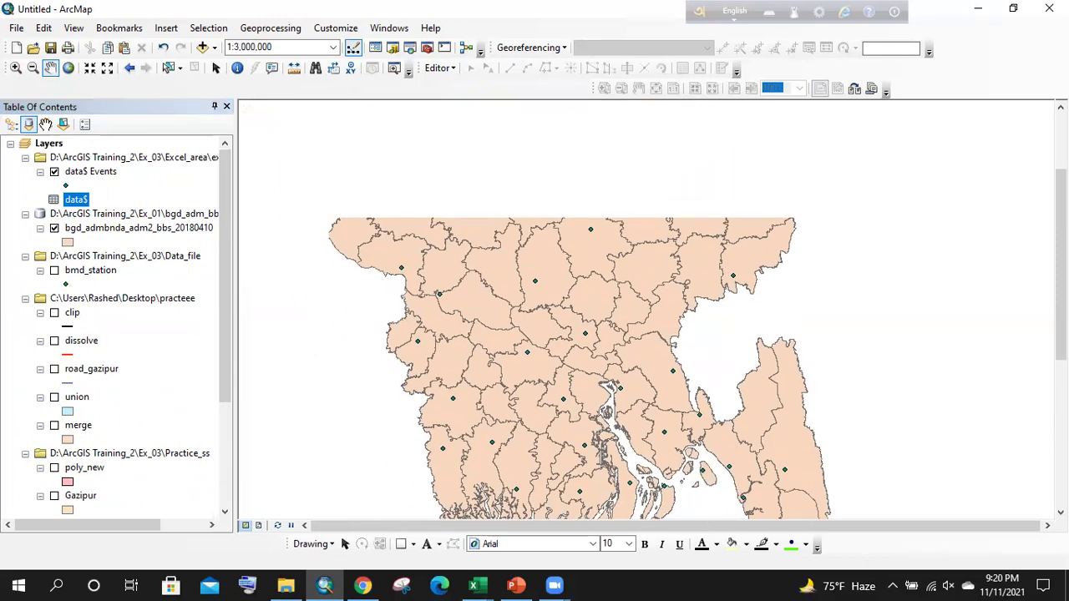
- Export all features of the data$ Events layer to a shapefile named bmd_new in the Practice_ss folder and add it to the map
{"action": "left_click", "coordinate": [70, 189]}
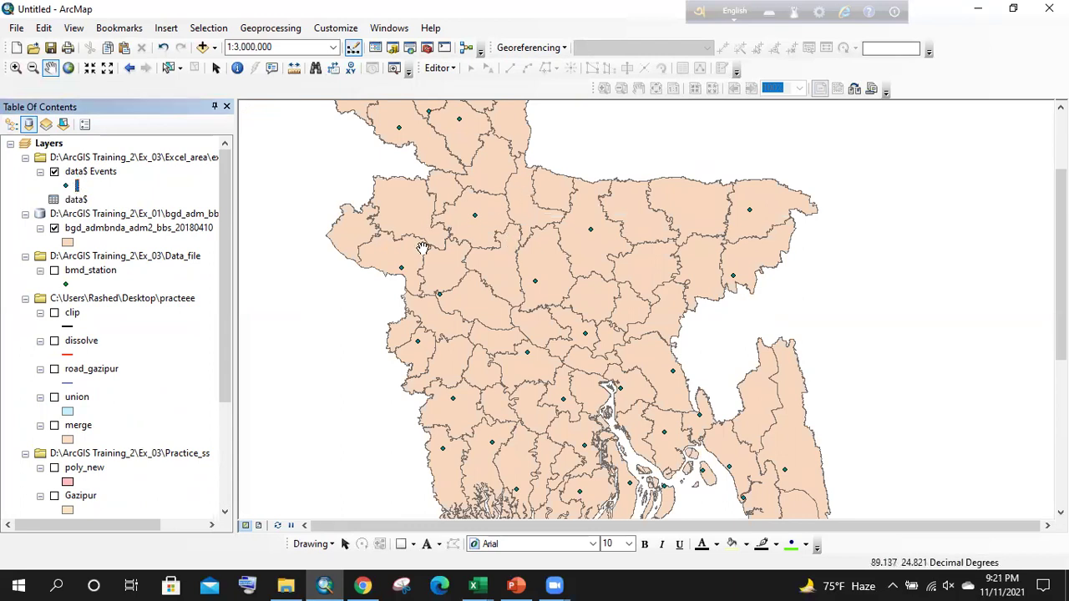
{"action": "left_click", "coordinate": [100, 173]}
{"action": "right_click", "coordinate": [106, 172]}
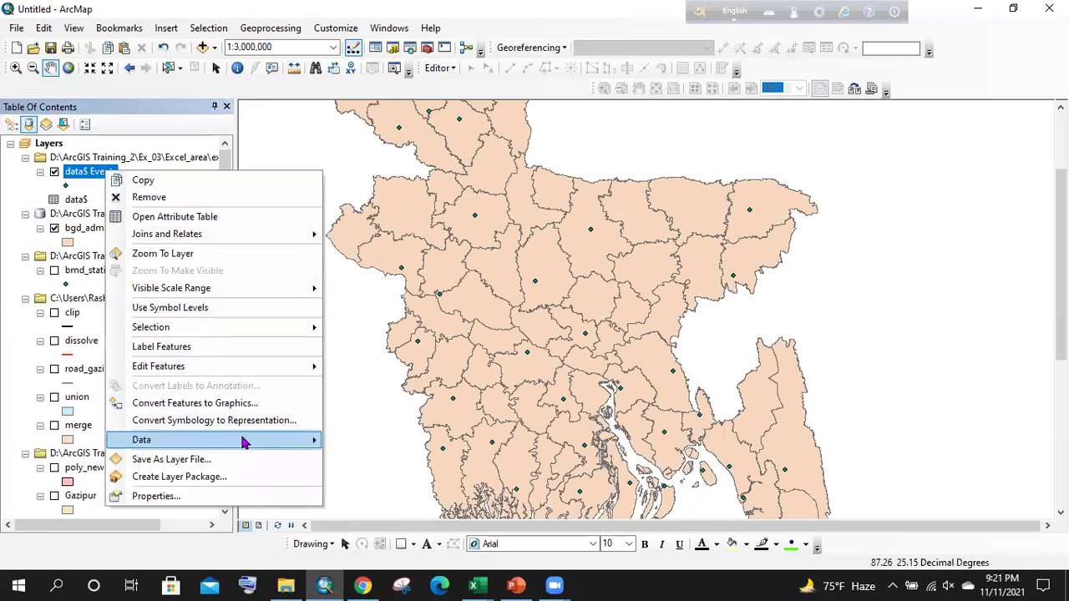
{"action": "left_click", "coordinate": [242, 445]}
{"action": "left_click", "coordinate": [365, 460]}
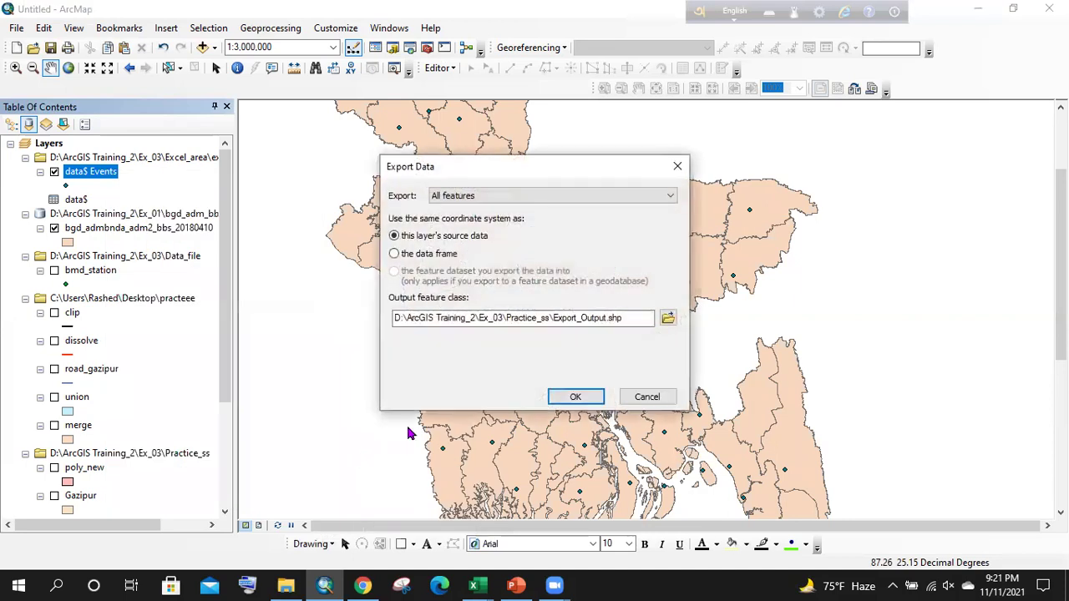
{"action": "left_click", "coordinate": [673, 315]}
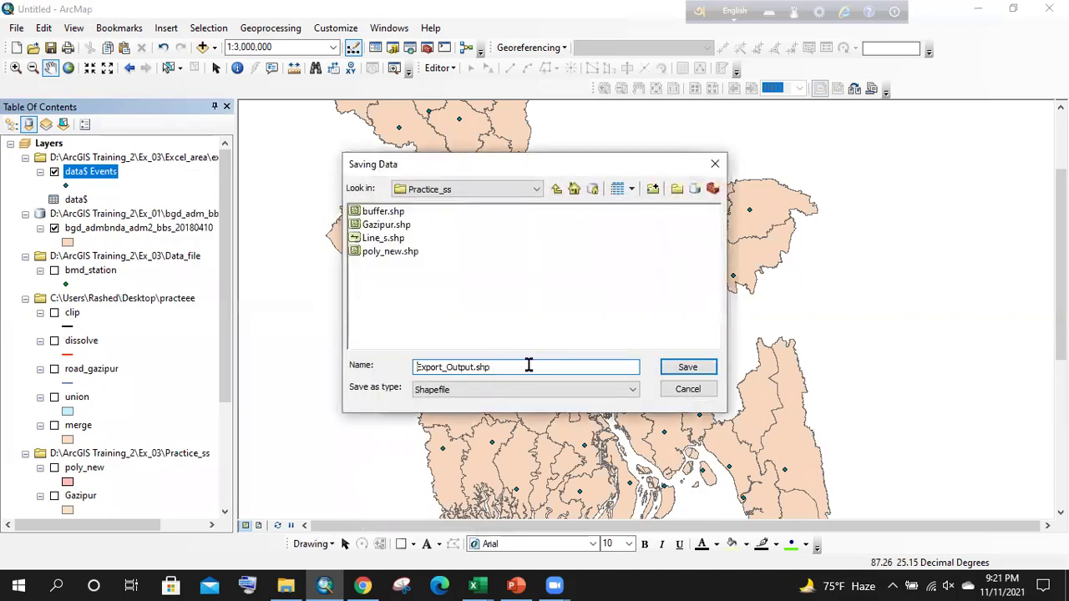
{"action": "left_click_drag", "start_coordinate": [529, 365], "coordinate": [359, 359]}
{"action": "type", "text": "bmd_new"}
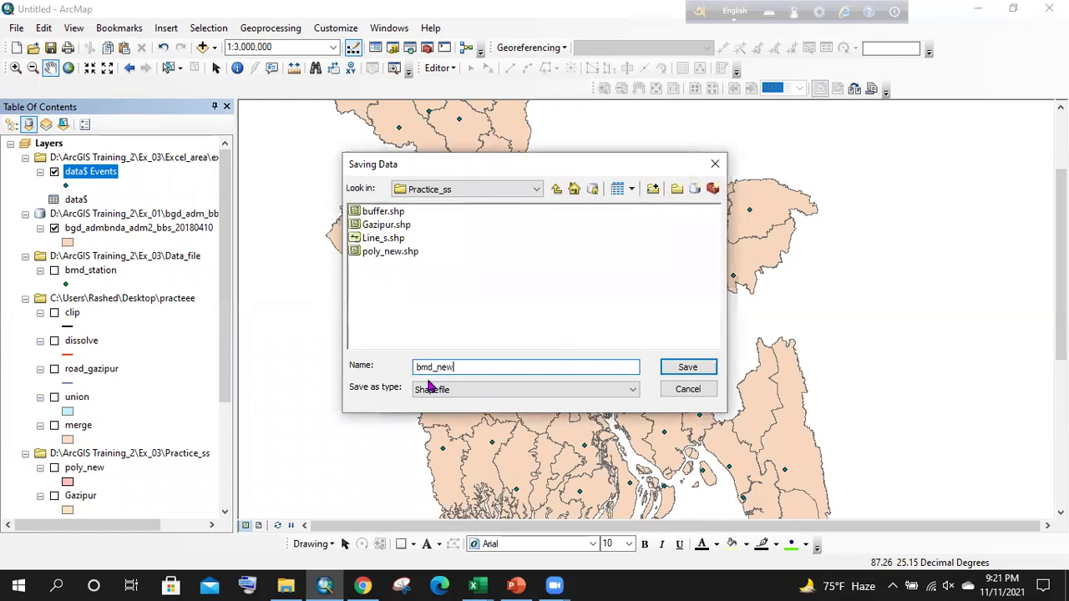
{"action": "key", "text": "Return"}
{"action": "left_click", "coordinate": [559, 396]}
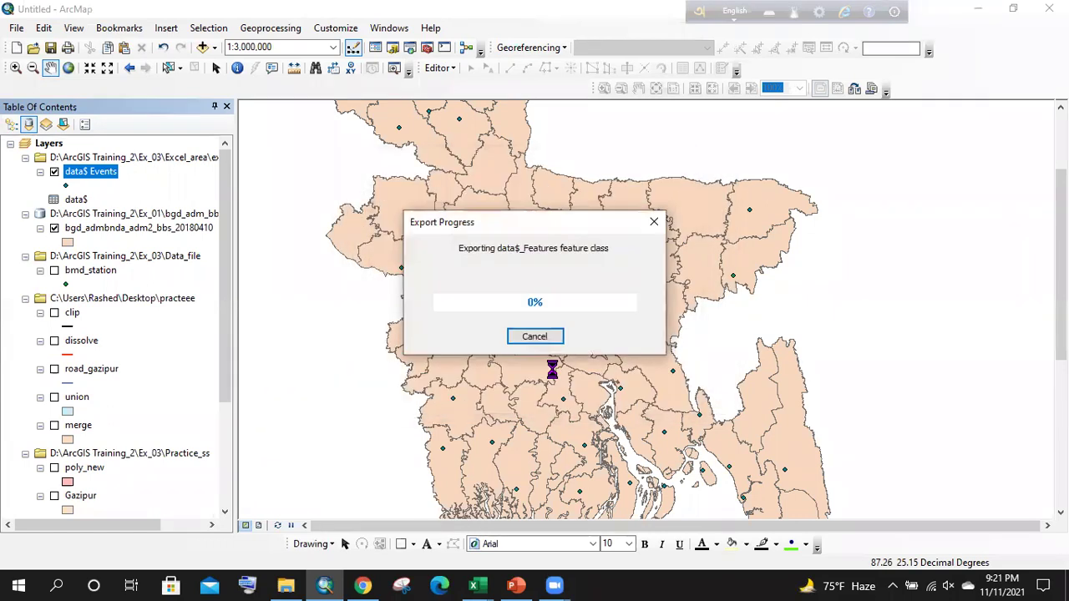
{"action": "left_click", "coordinate": [576, 348]}
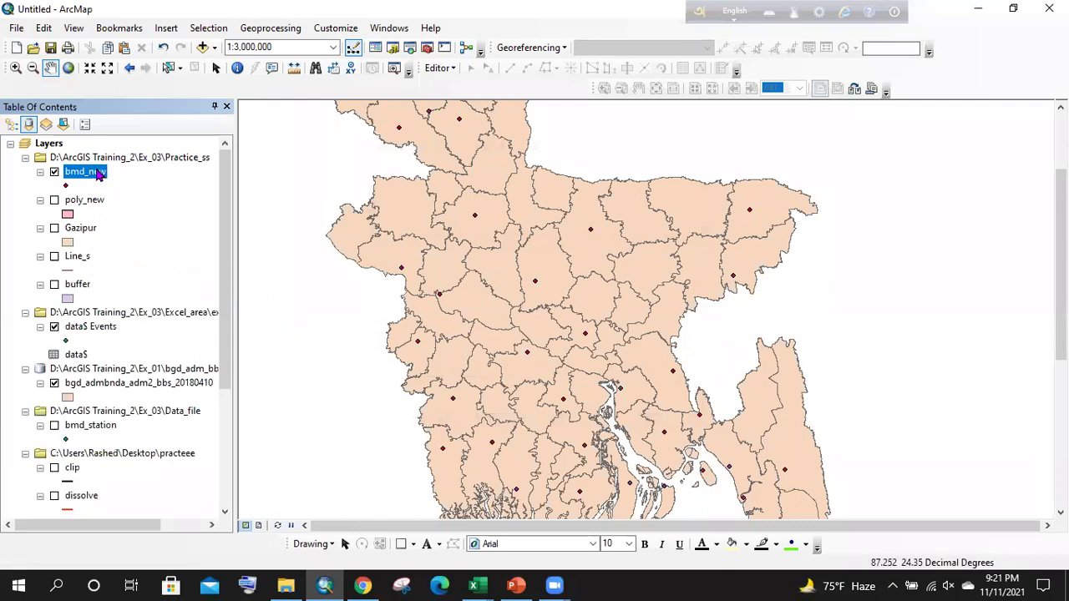
- Open the bmd_new attribute table, examine all its station records and fields through F13, and close the table
{"action": "scroll", "coordinate": [592, 250], "scroll_direction": "up", "scroll_amount": 2}
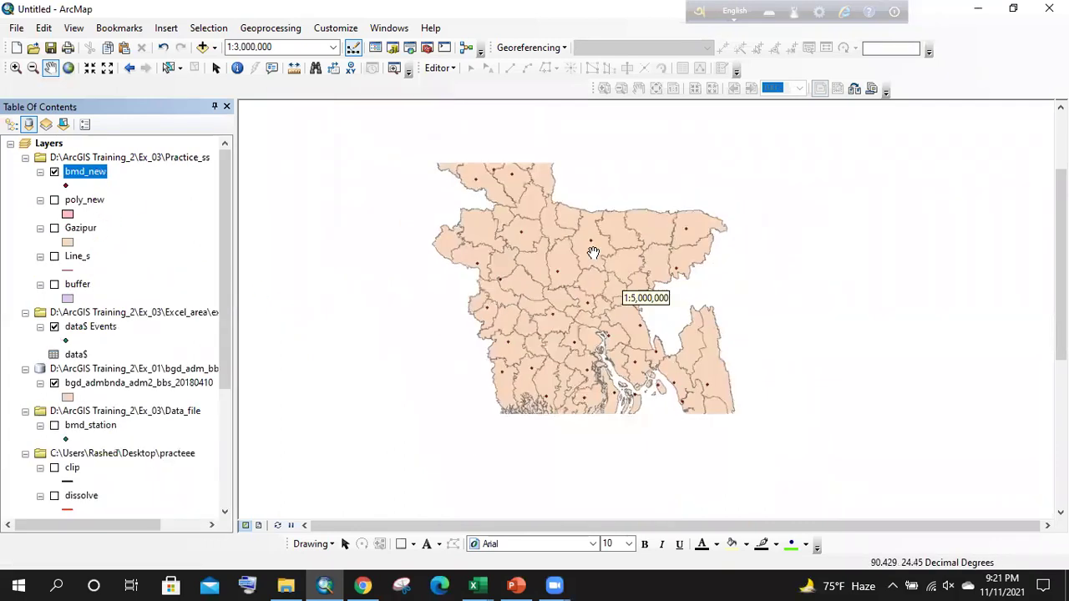
{"action": "right_click", "coordinate": [96, 171]}
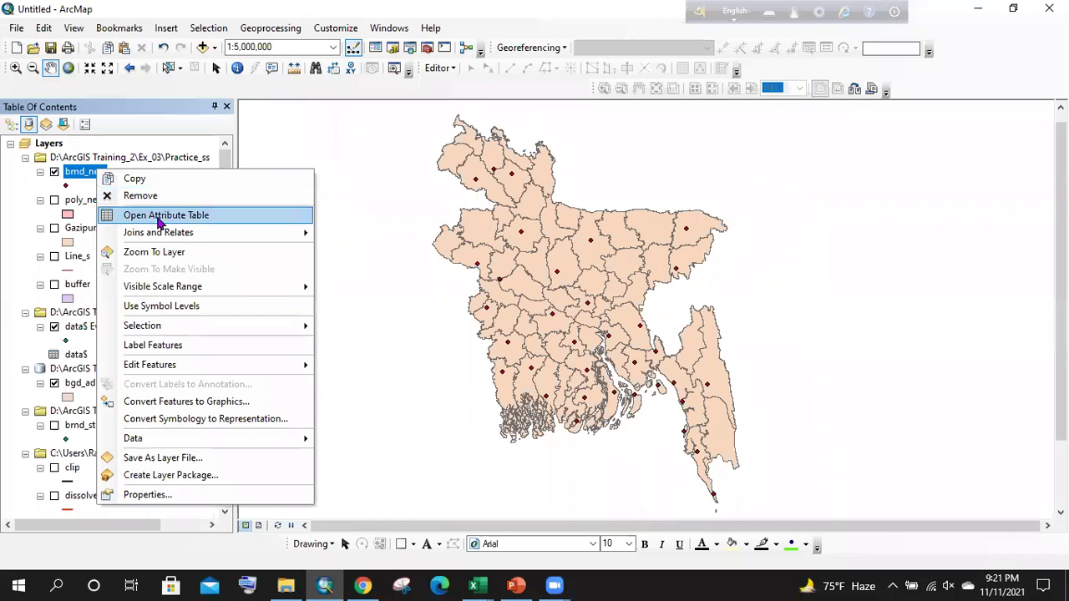
{"action": "left_click", "coordinate": [159, 216]}
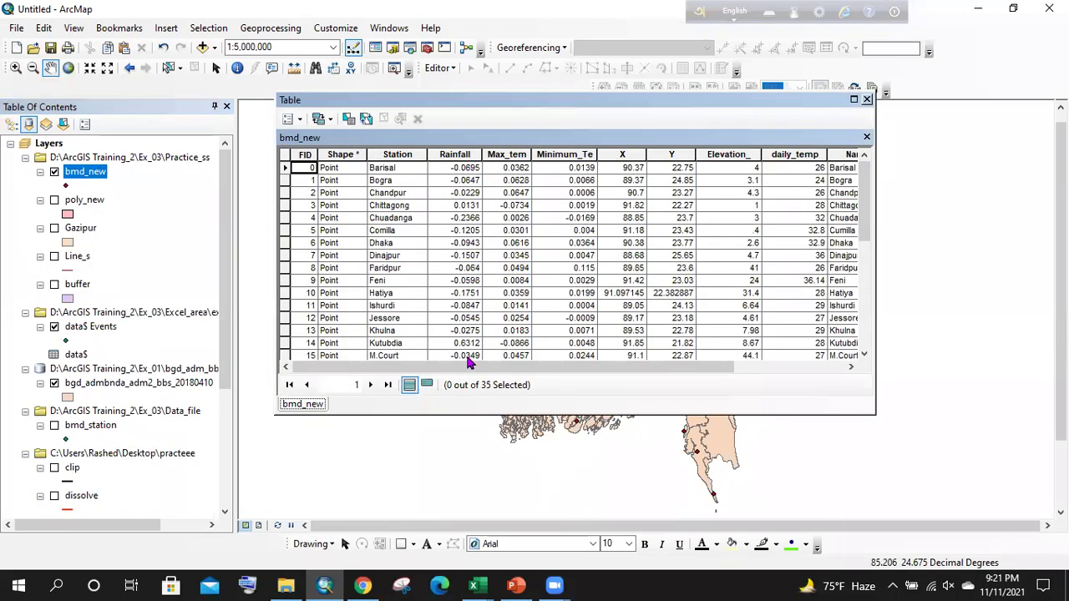
{"action": "left_click_drag", "start_coordinate": [508, 367], "coordinate": [716, 368]}
{"action": "scroll", "coordinate": [632, 223], "scroll_direction": "down", "scroll_amount": 6}
{"action": "scroll", "coordinate": [644, 336], "scroll_direction": "up", "scroll_amount": 6}
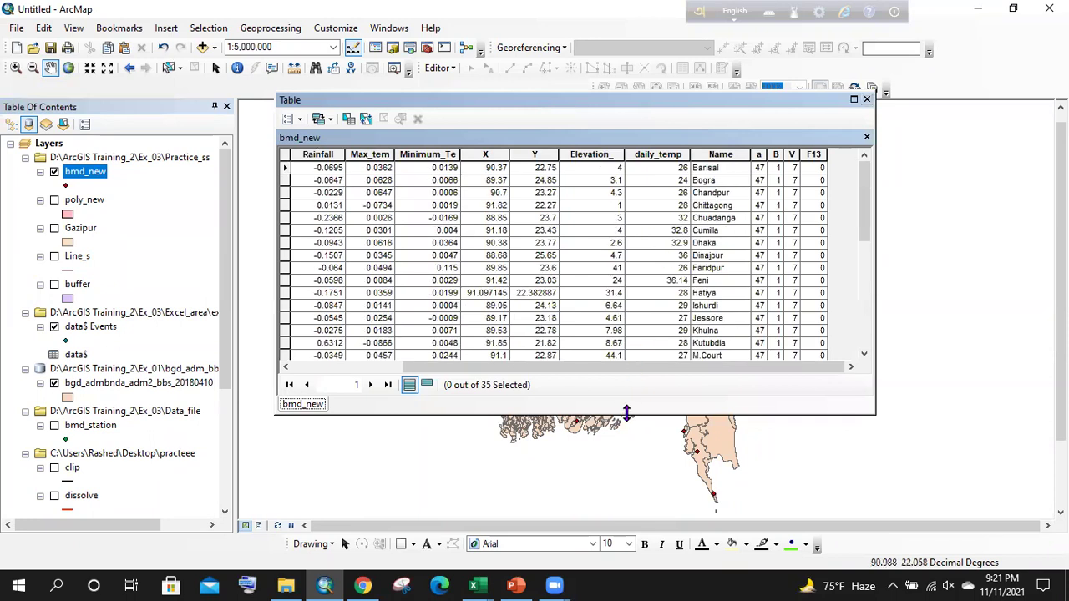
{"action": "left_click_drag", "start_coordinate": [627, 412], "coordinate": [626, 547]}
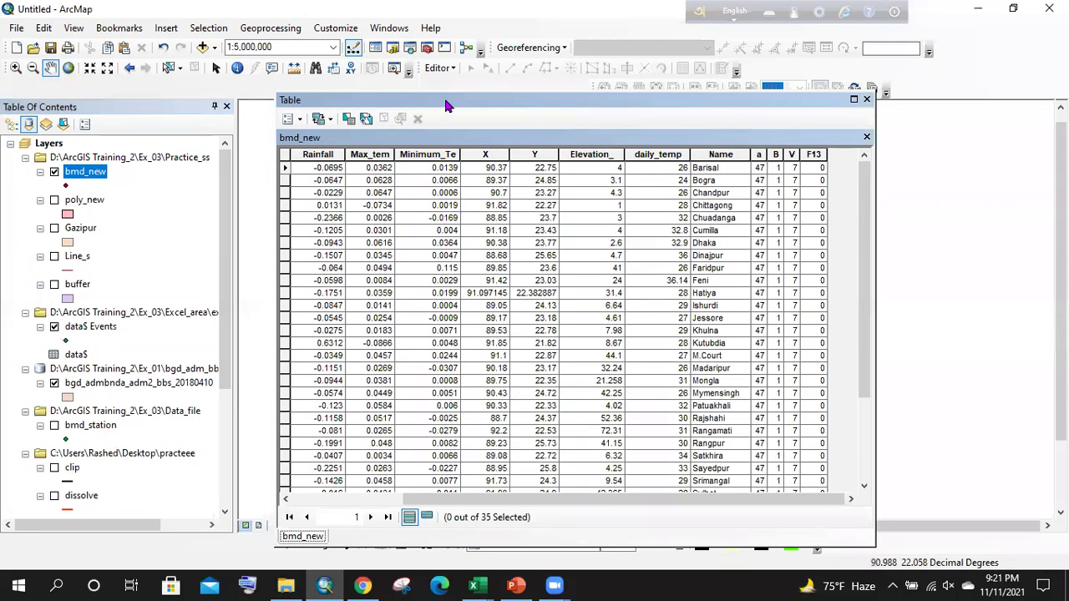
{"action": "left_click_drag", "start_coordinate": [424, 100], "coordinate": [403, 71]}
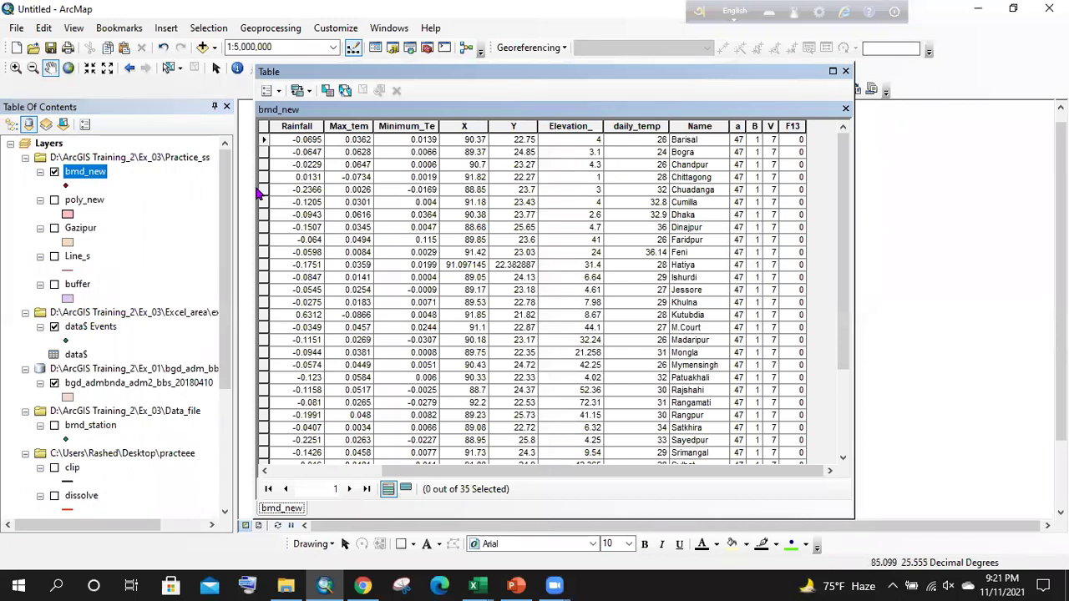
{"action": "scroll", "coordinate": [575, 203], "scroll_direction": "down", "scroll_amount": 3}
{"action": "scroll", "coordinate": [575, 203], "scroll_direction": "up", "scroll_amount": 3}
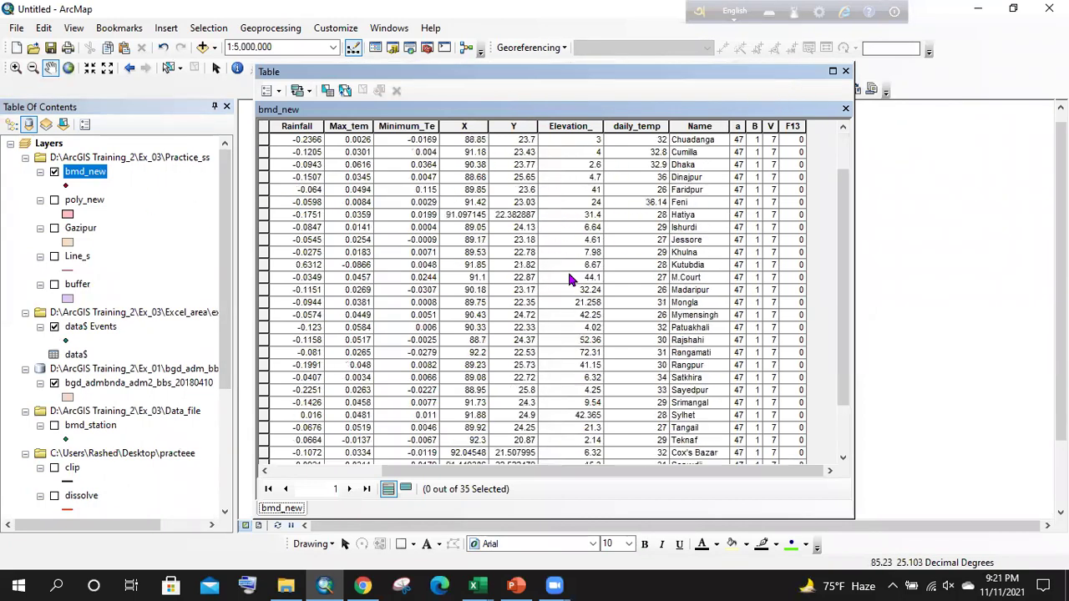
{"action": "left_click", "coordinate": [791, 126]}
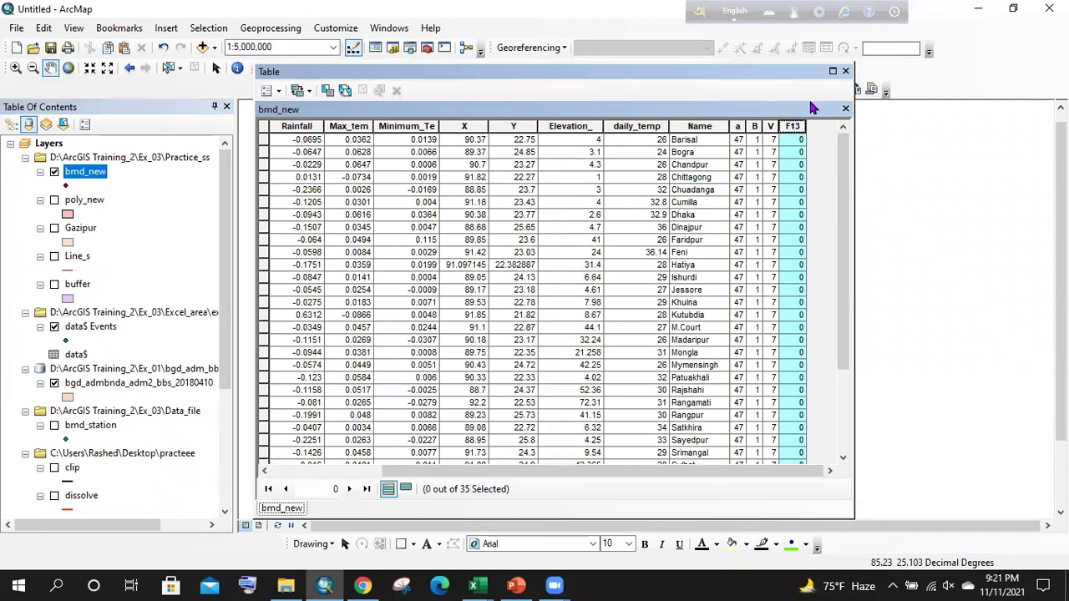
{"action": "left_click", "coordinate": [845, 71]}
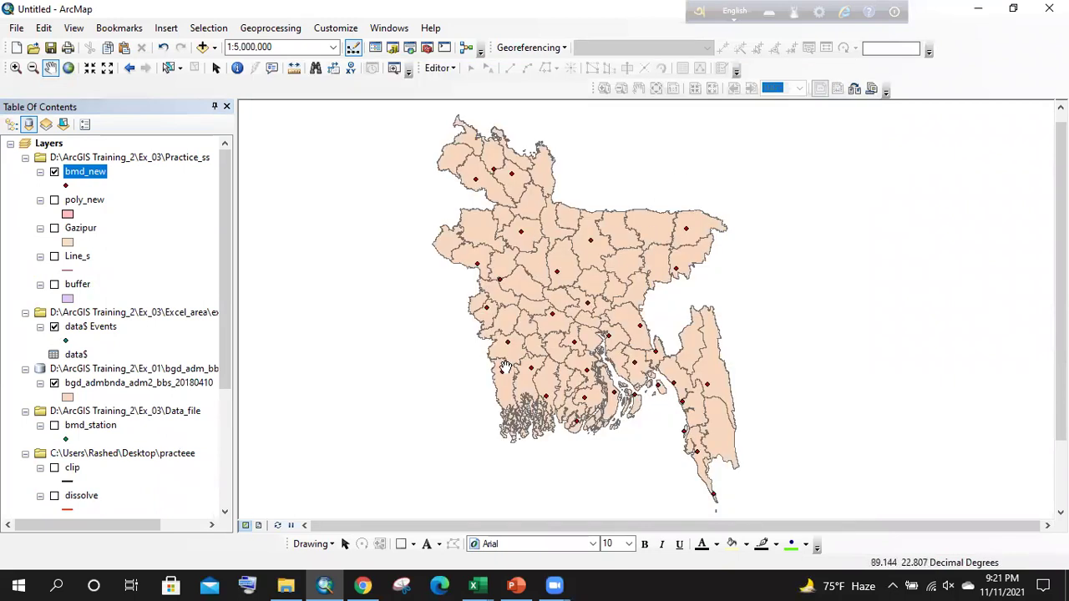
- Switch to Excel to view the station table in excel to shp.xls and return to ArcMap
{"action": "left_click", "coordinate": [474, 585]}
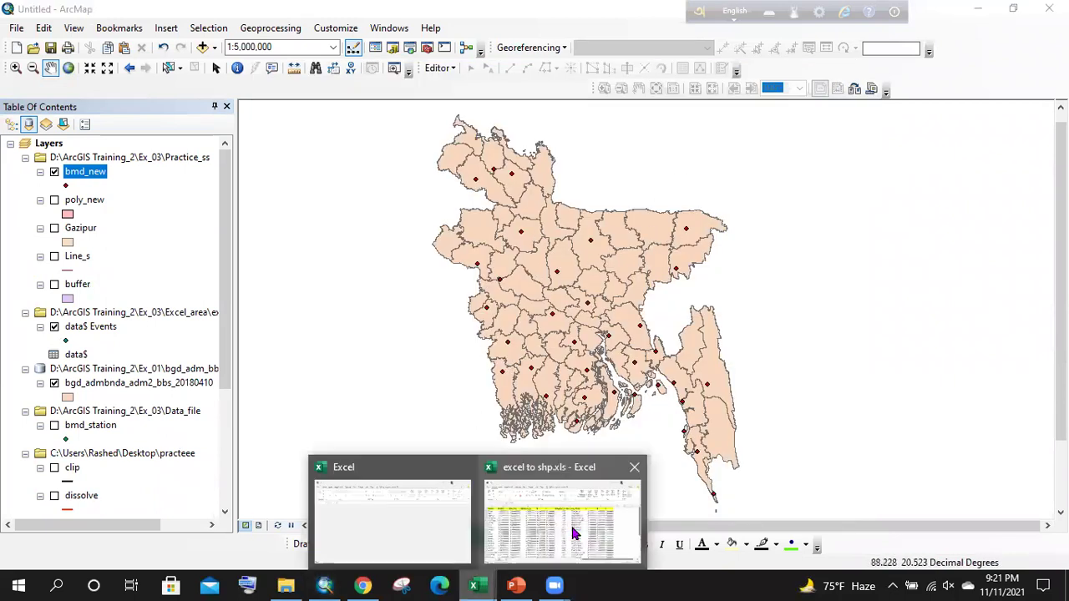
{"action": "left_click", "coordinate": [573, 534]}
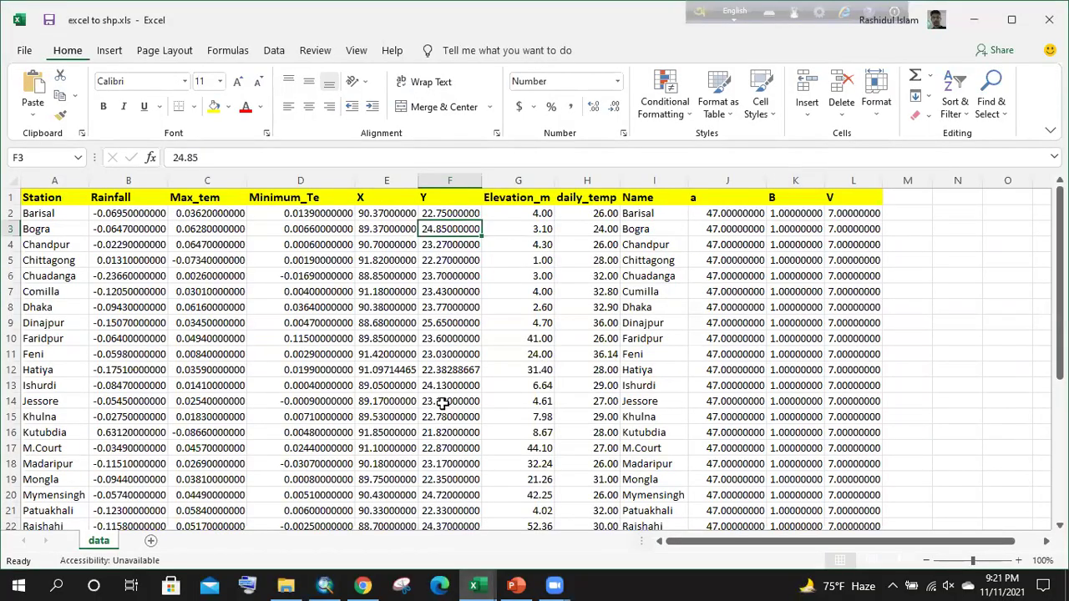
{"action": "left_click", "coordinate": [325, 584]}
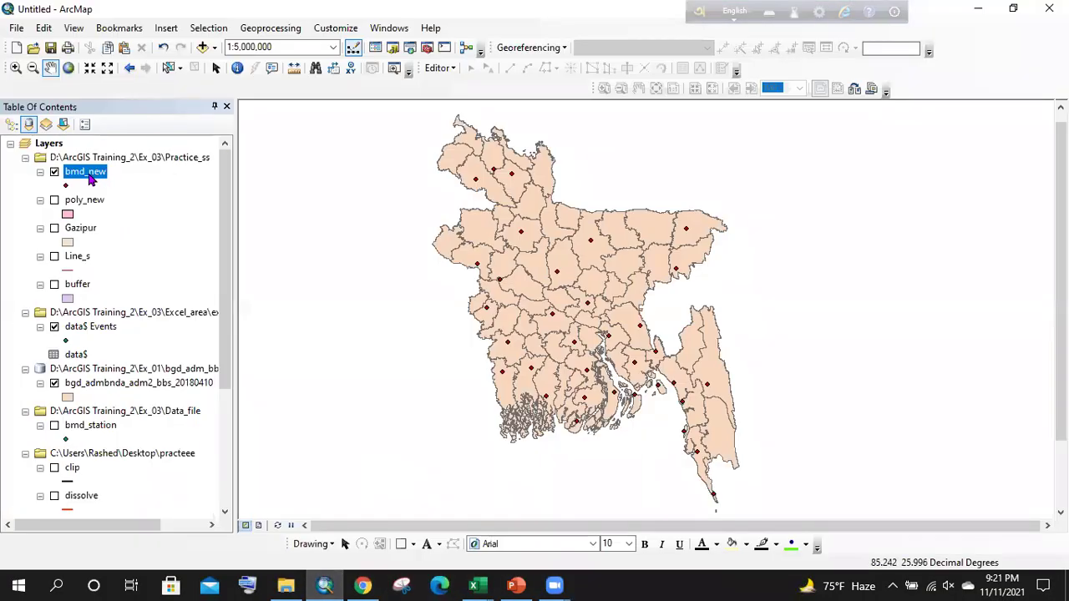
- Remove the bmd_new and data$ Events layers and move bmd_station to the start of the drawing order
{"action": "right_click", "coordinate": [92, 180]}
{"action": "left_click", "coordinate": [129, 201]}
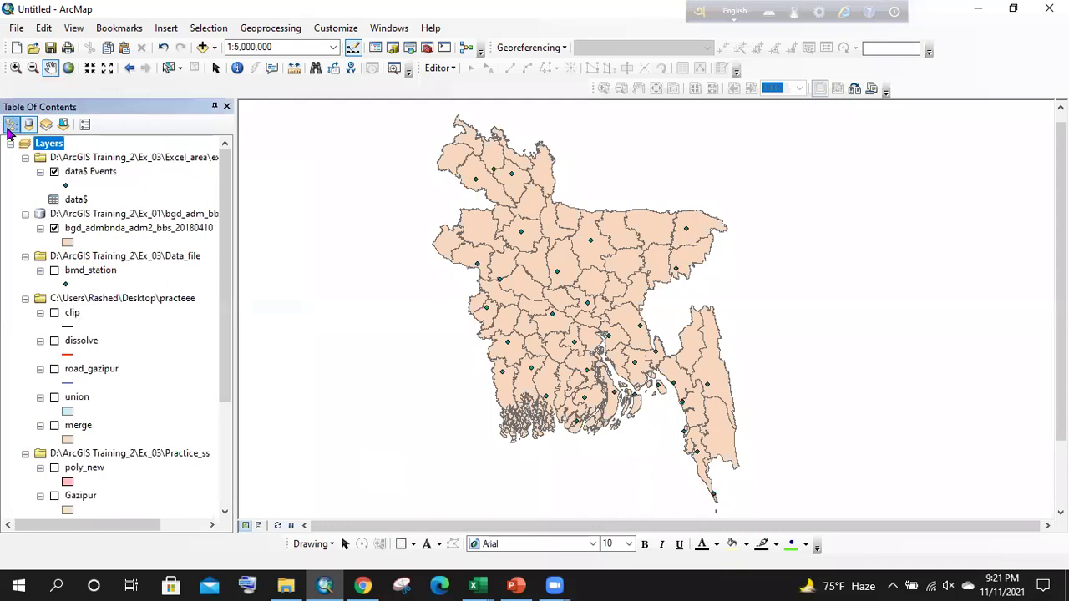
{"action": "left_click", "coordinate": [12, 124]}
{"action": "left_click_drag", "start_coordinate": [79, 222], "coordinate": [75, 169]}
{"action": "right_click", "coordinate": [60, 187]}
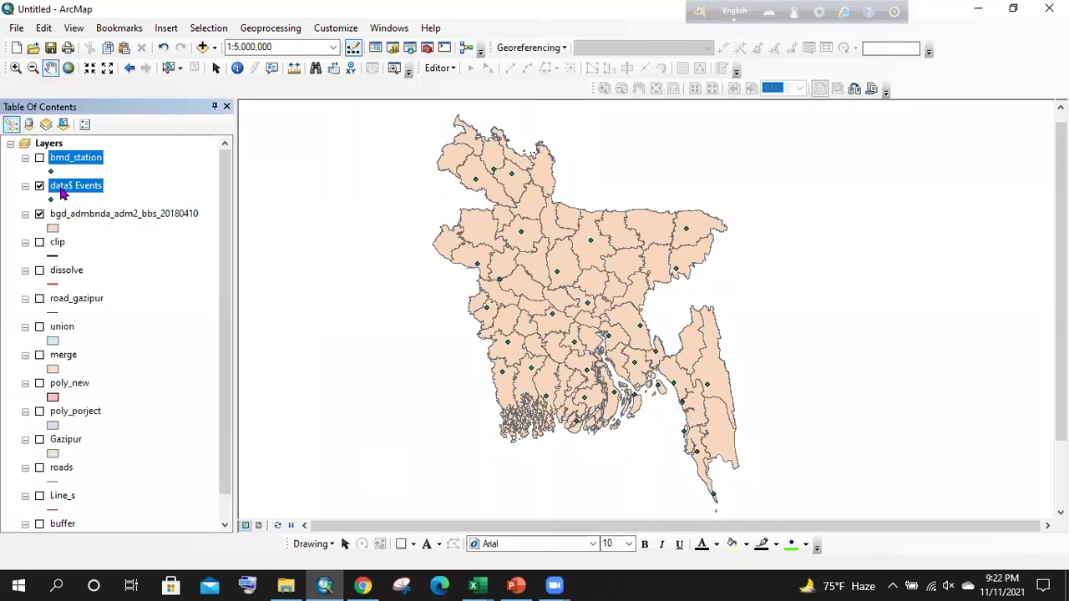
{"action": "left_click", "coordinate": [104, 215]}
- Open the bmd_station attribute table, examine its Class field, and close the table
{"action": "right_click", "coordinate": [83, 158]}
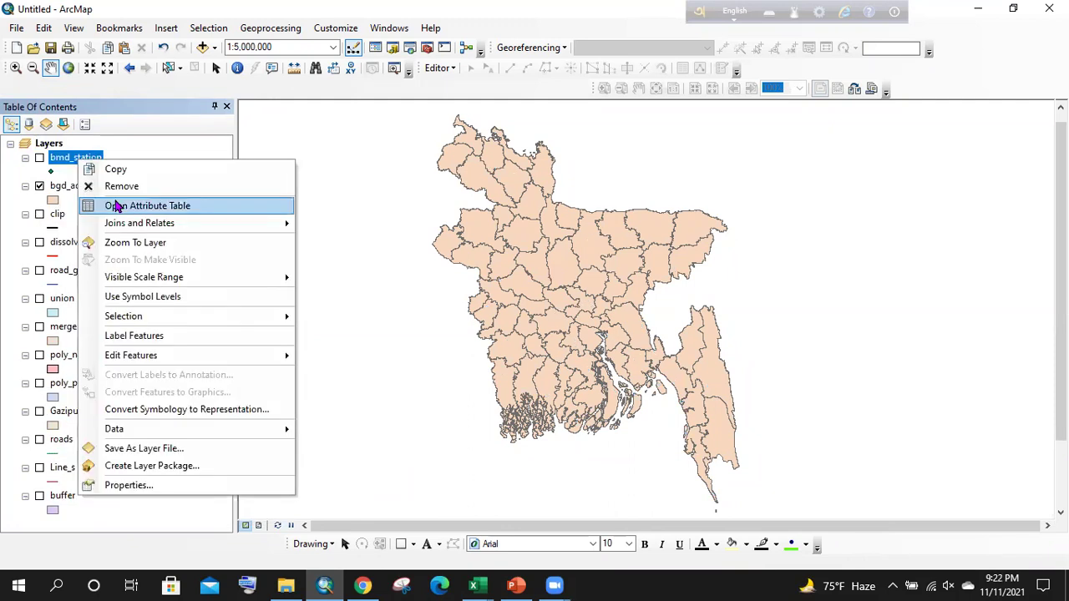
{"action": "left_click", "coordinate": [142, 206]}
{"action": "left_click", "coordinate": [696, 127]}
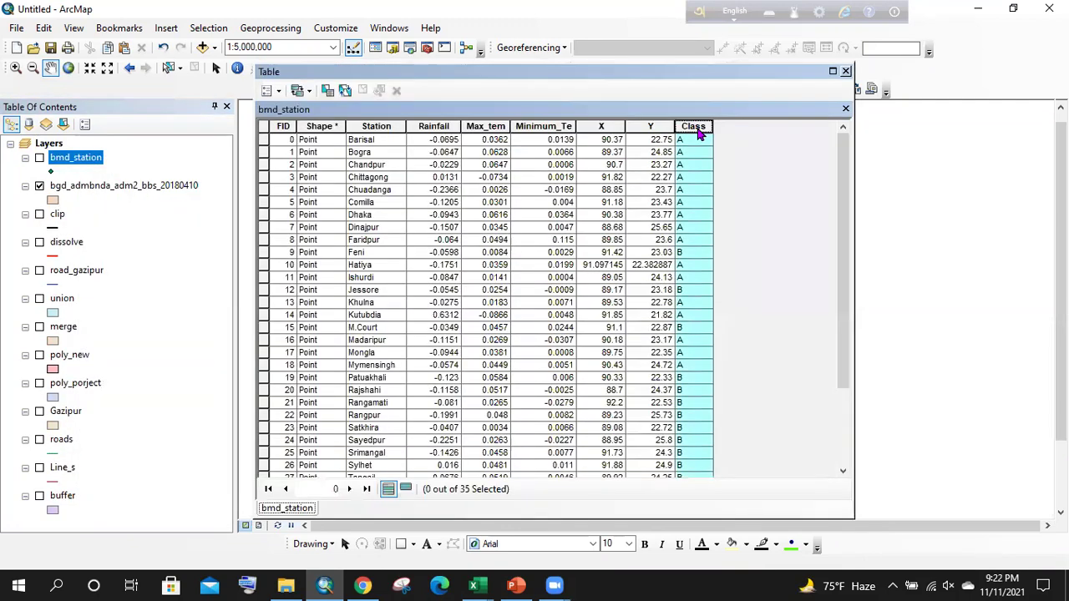
{"action": "left_click", "coordinate": [846, 71]}
- Switch to excel to shp.xls in Excel and review the station table's columns, including a, B and V
{"action": "mouse_move", "coordinate": [474, 586]}
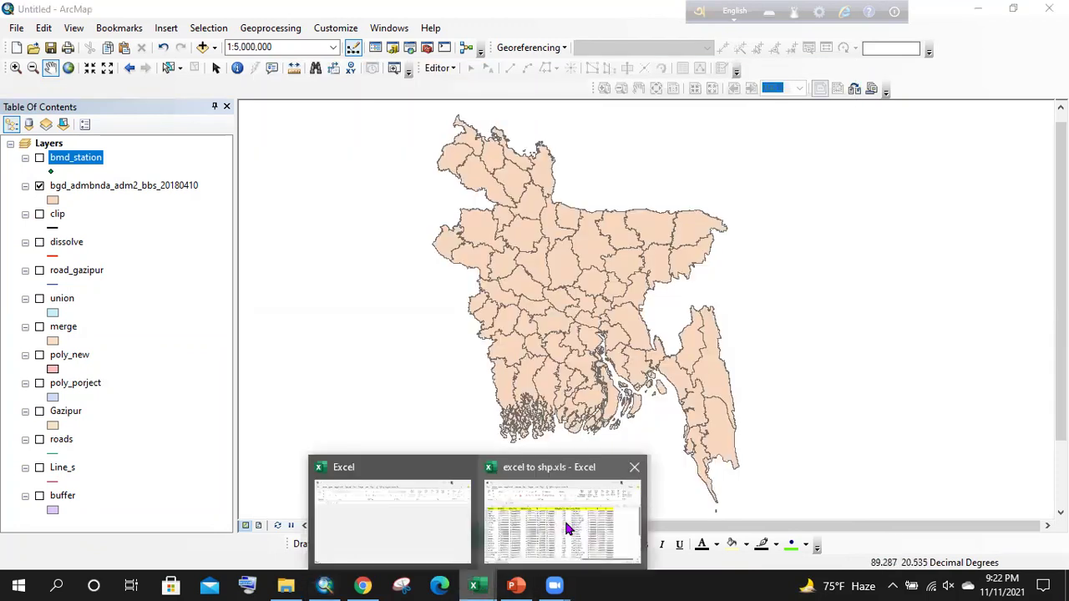
{"action": "left_click", "coordinate": [567, 528]}
{"action": "left_click_drag", "start_coordinate": [723, 198], "coordinate": [858, 196]}
{"action": "scroll", "coordinate": [866, 222], "scroll_direction": "down", "scroll_amount": 3}
{"action": "scroll", "coordinate": [860, 229], "scroll_direction": "up", "scroll_amount": 3}
{"action": "left_click_drag", "start_coordinate": [728, 276], "coordinate": [806, 405]}
{"action": "left_click", "coordinate": [491, 233]}
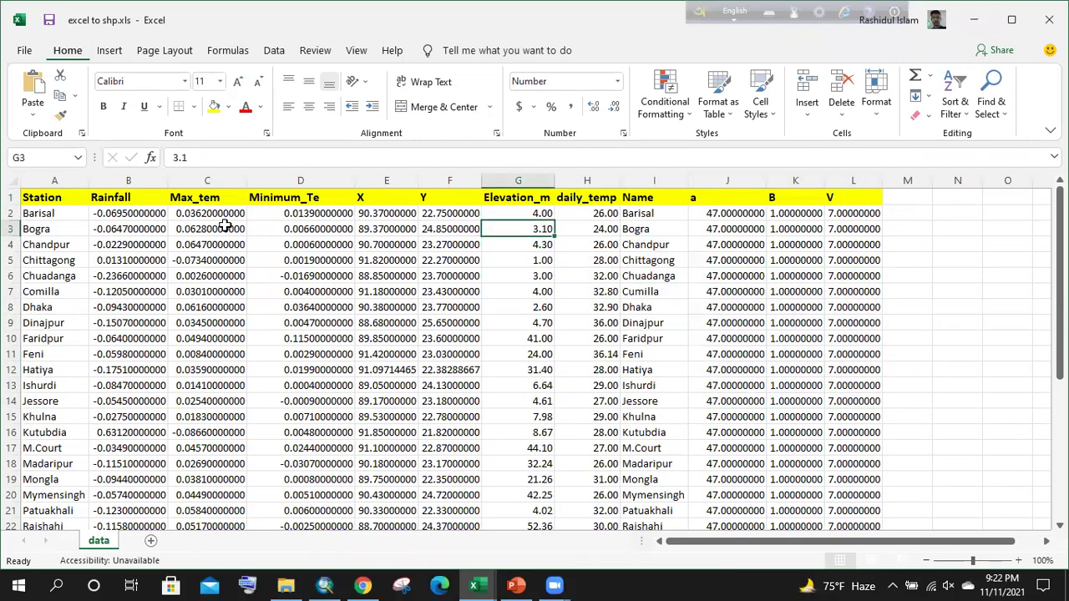
{"action": "left_click", "coordinate": [174, 227]}
- Add a Class column header in M1 and fill cells M2 to M21 with XX
{"action": "left_click", "coordinate": [902, 195]}
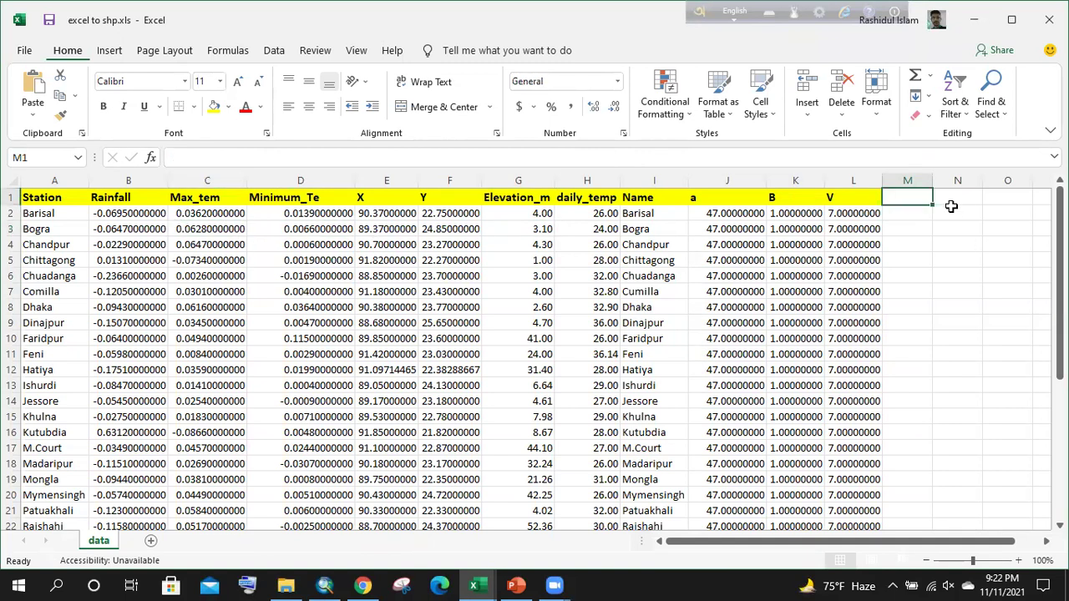
{"action": "type", "text": "Class"}
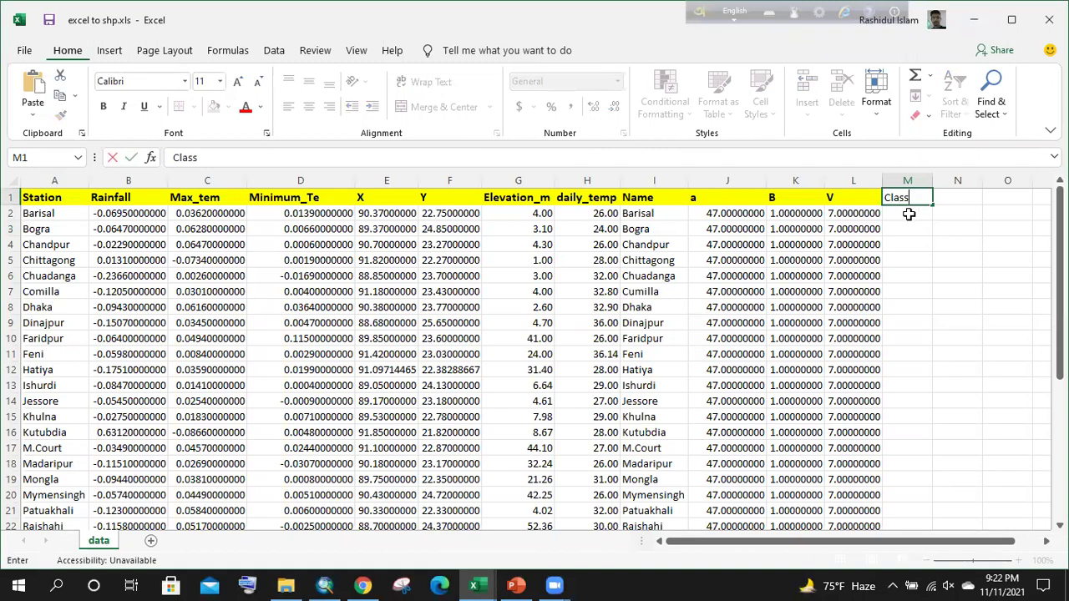
{"action": "key", "text": "Return"}
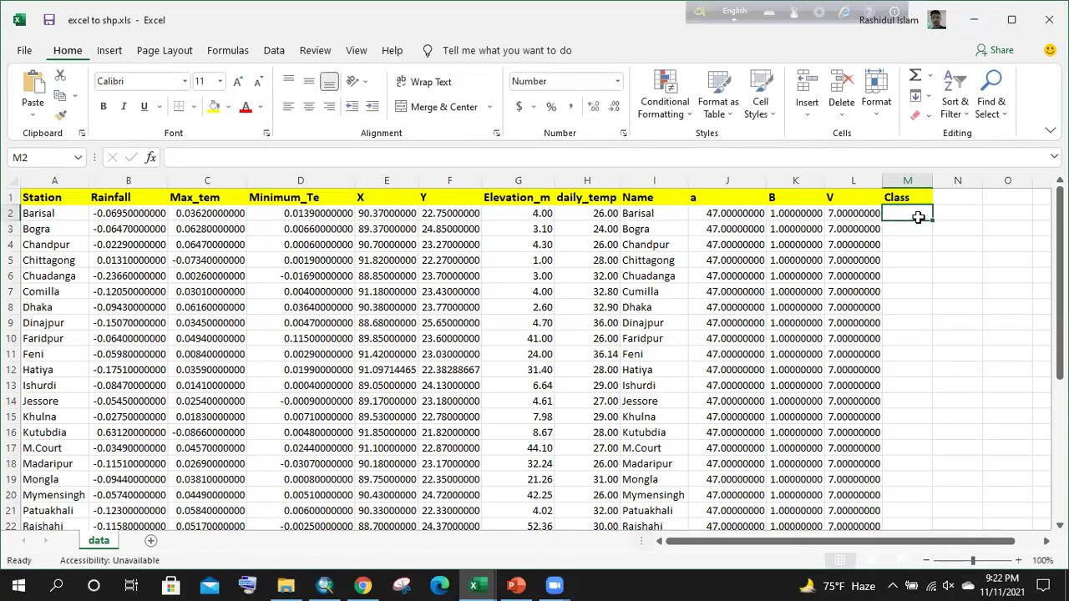
{"action": "type", "text": "XX"}
{"action": "left_click", "coordinate": [923, 275]}
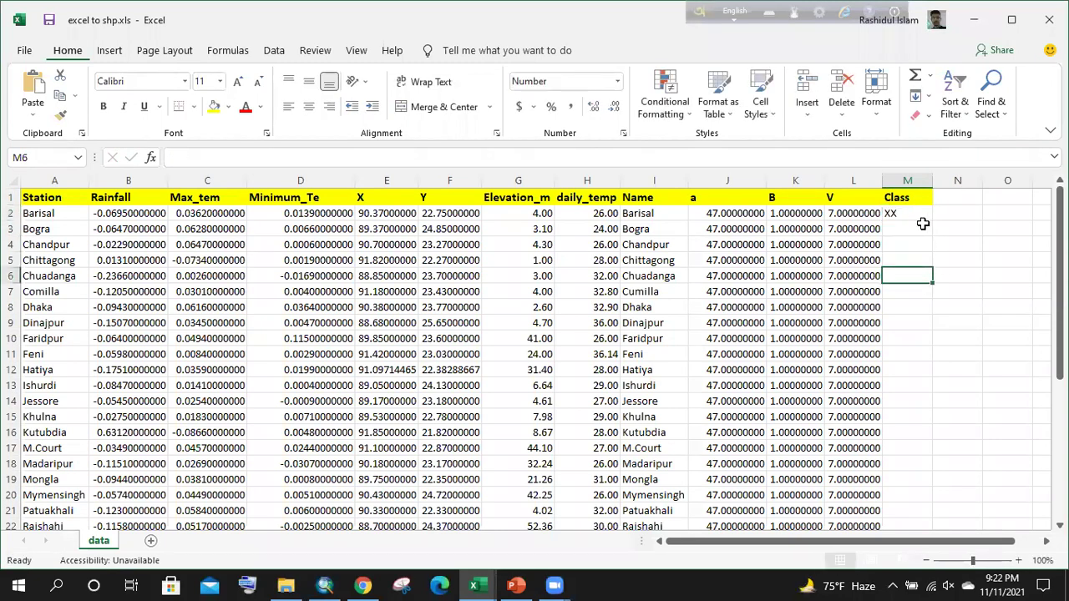
{"action": "left_click", "coordinate": [918, 215]}
{"action": "left_click_drag", "start_coordinate": [933, 218], "coordinate": [942, 506]}
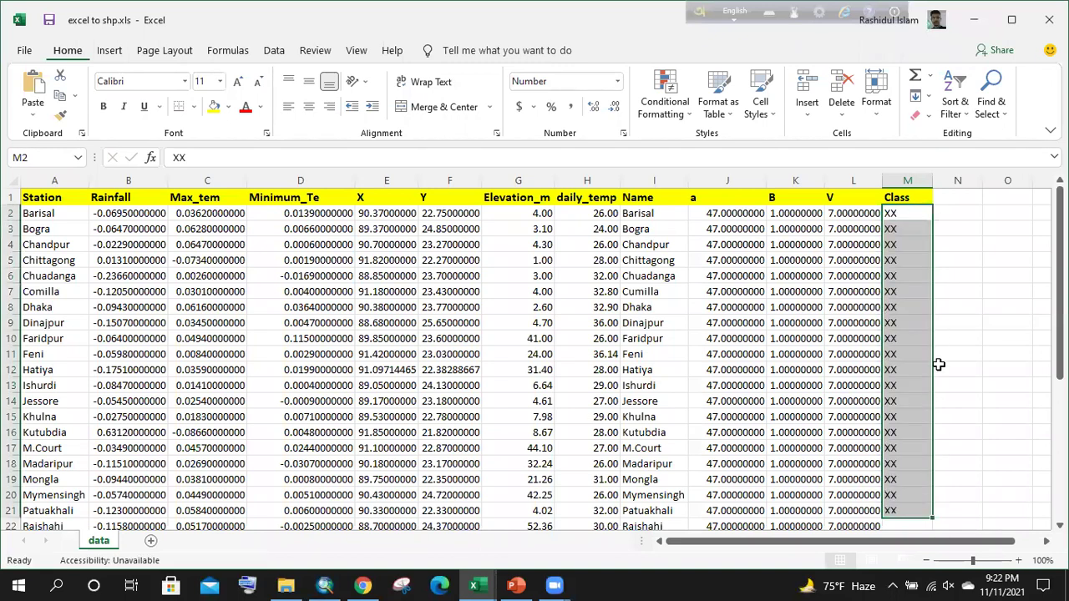
- Fill the remaining Class cells M22 to M35, from Rajshahi to Khepupara, with YY
{"action": "scroll", "coordinate": [939, 364], "scroll_direction": "down", "scroll_amount": 7}
{"action": "left_click", "coordinate": [901, 213]}
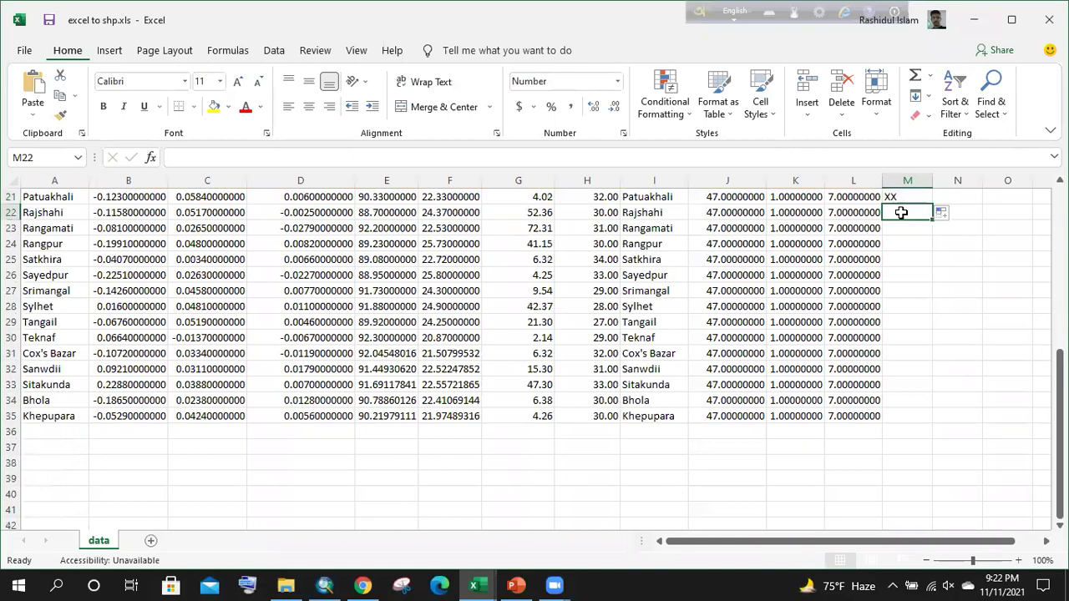
{"action": "type", "text": "YY"}
{"action": "left_click", "coordinate": [909, 273]}
{"action": "left_click", "coordinate": [914, 214]}
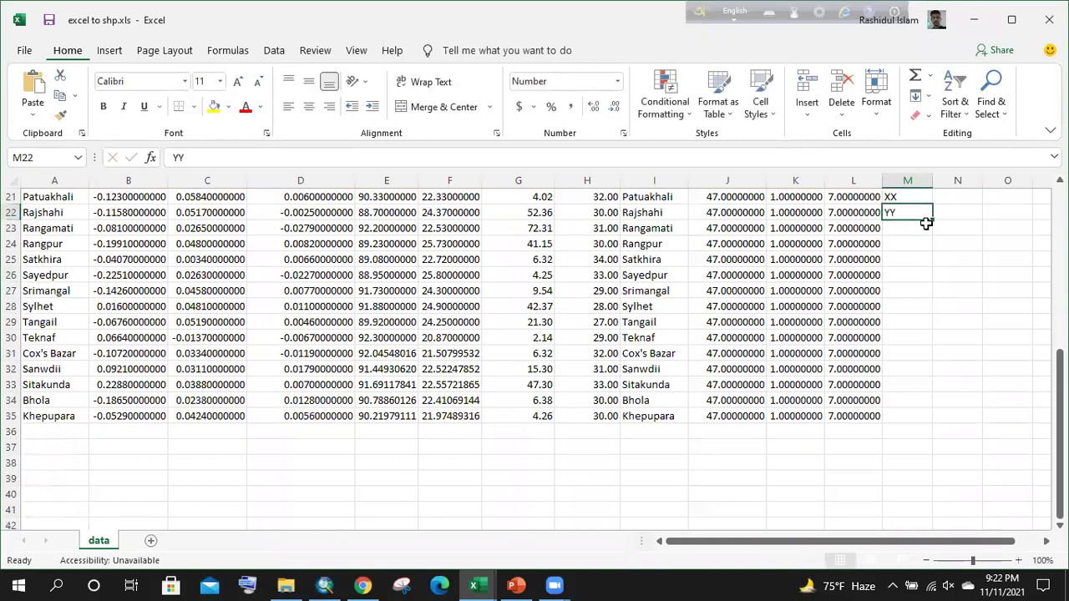
{"action": "left_click_drag", "start_coordinate": [934, 219], "coordinate": [919, 422]}
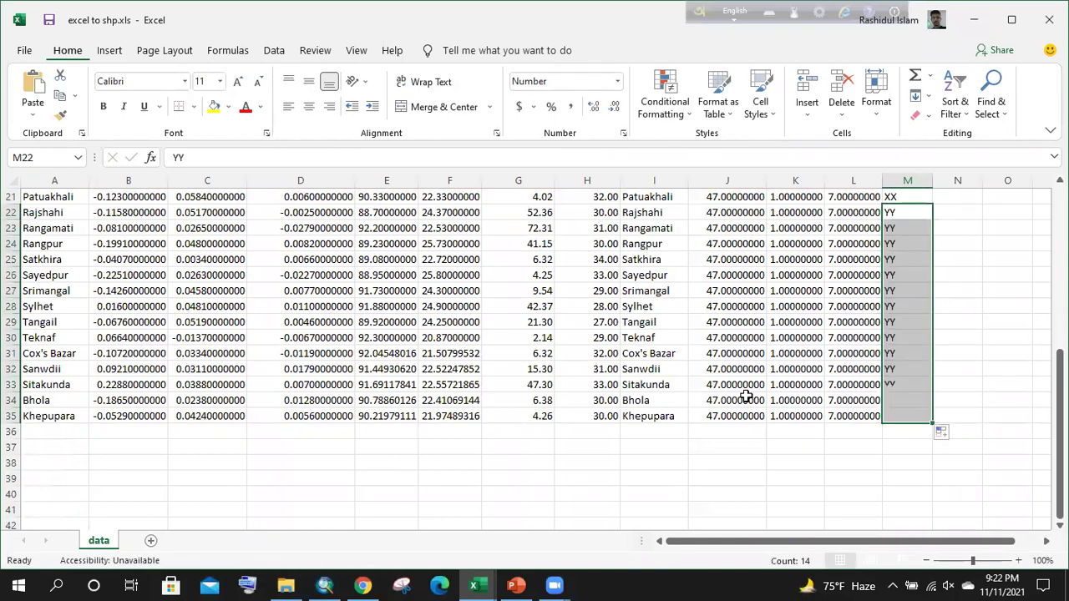
{"action": "scroll", "coordinate": [941, 276], "scroll_direction": "up", "scroll_amount": 7}
{"action": "left_click", "coordinate": [982, 257]}
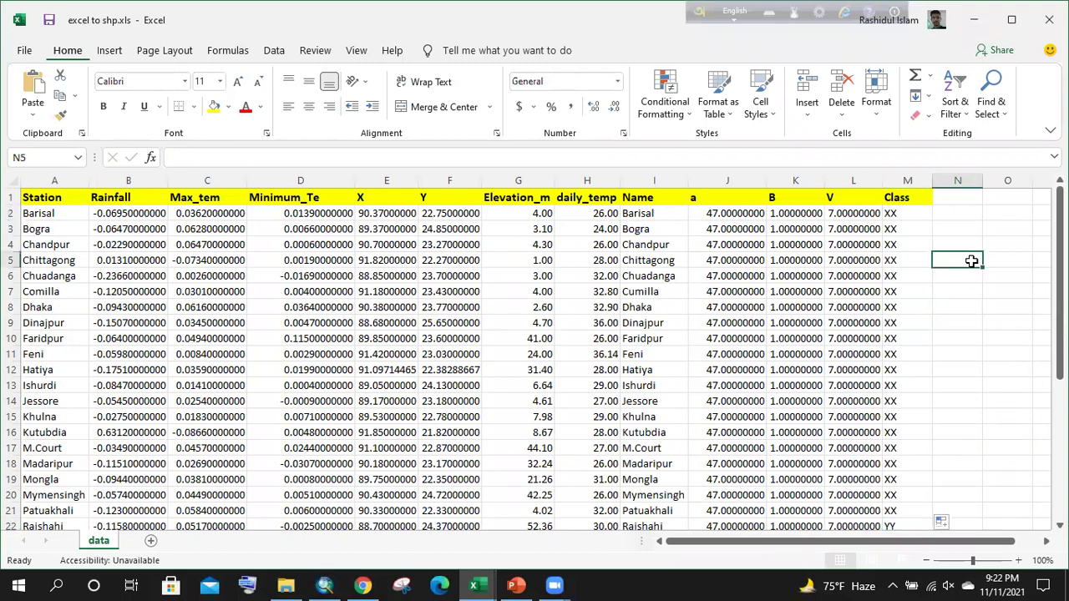
- Save the workbook and delete the X and Y coordinate columns from the data sheet
{"action": "left_click", "coordinate": [49, 19]}
{"action": "left_click_drag", "start_coordinate": [382, 173], "coordinate": [436, 174]}
{"action": "left_click", "coordinate": [839, 84]}
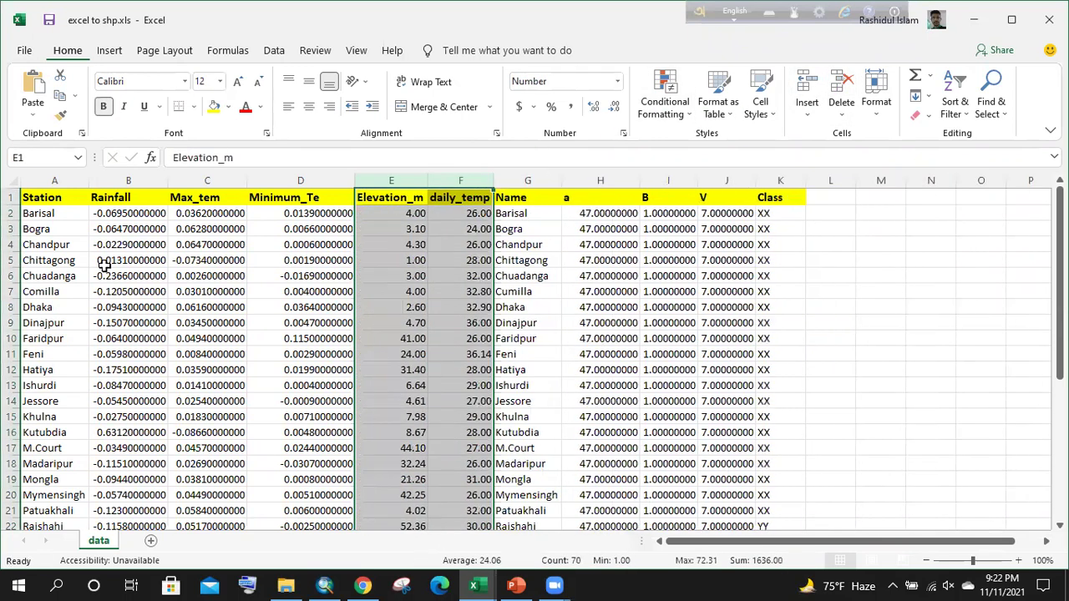
- Select the Station column in the data sheet and look through its station names down to the last record
{"action": "left_click", "coordinate": [898, 260]}
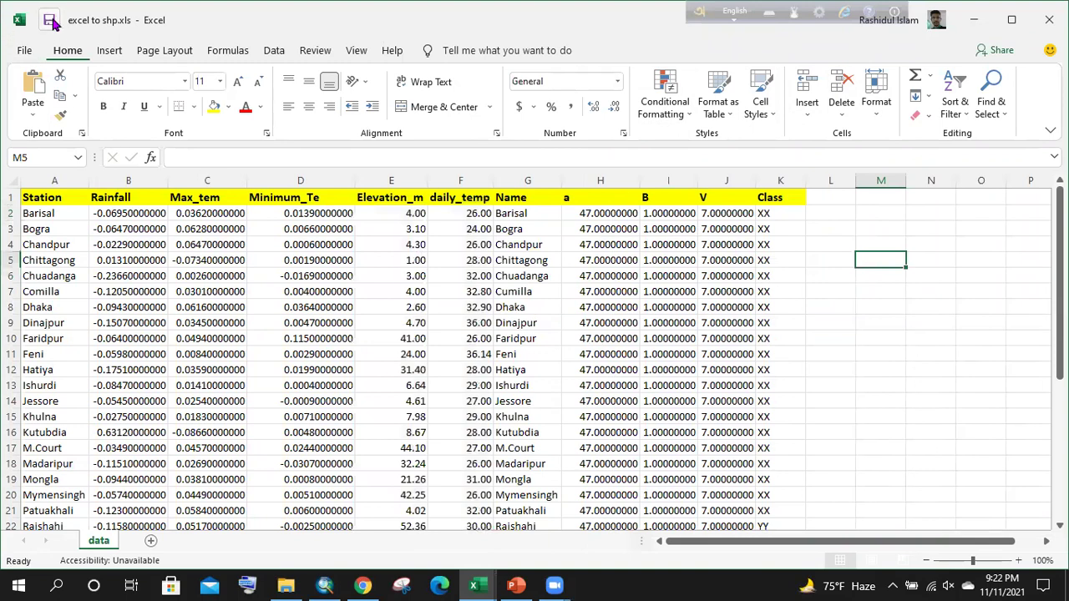
{"action": "left_click", "coordinate": [55, 180]}
{"action": "scroll", "coordinate": [42, 232], "scroll_direction": "down", "scroll_amount": 1}
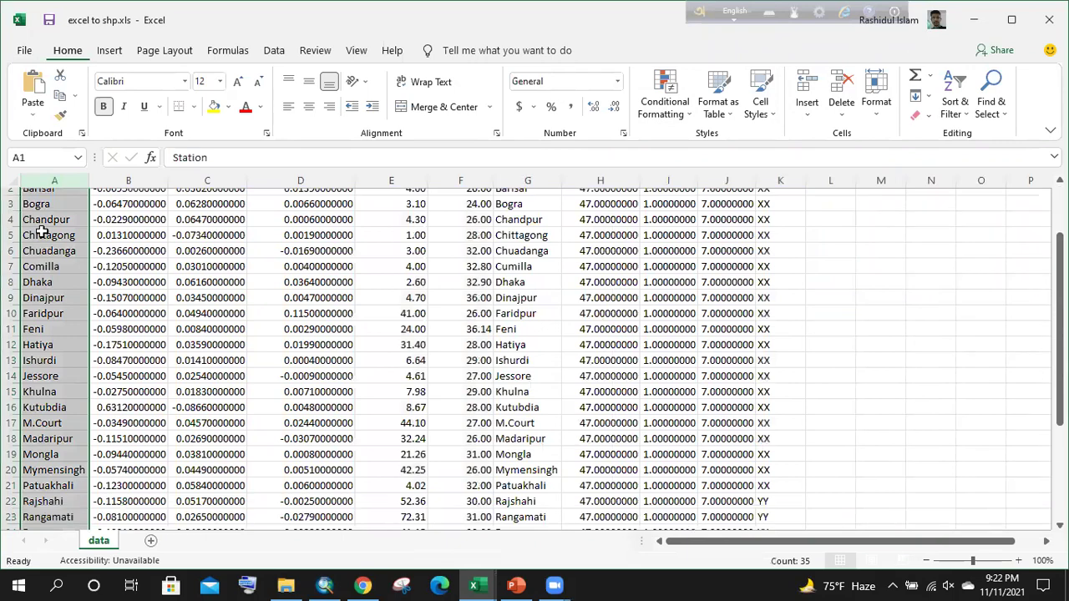
{"action": "scroll", "coordinate": [43, 251], "scroll_direction": "down", "scroll_amount": 6}
{"action": "scroll", "coordinate": [47, 306], "scroll_direction": "up", "scroll_amount": 7}
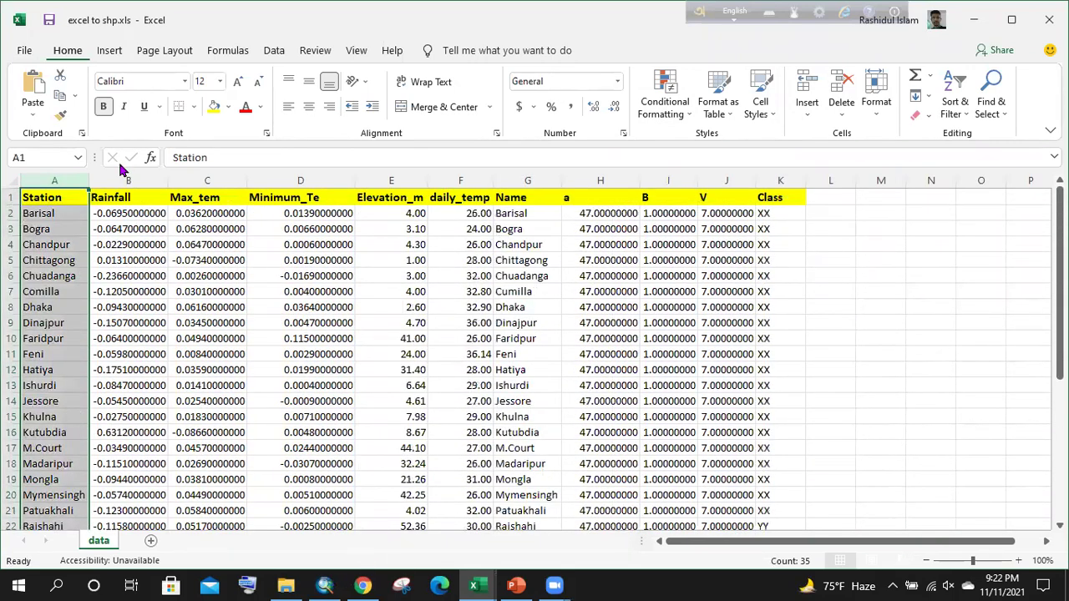
- Switch to ArcMap and examine the Station field in bmd_station's attribute table as the counterpart of the Excel column, then close the table
{"action": "key", "text": "alt+Tab"}
{"action": "right_click", "coordinate": [77, 157]}
{"action": "left_click", "coordinate": [131, 201]}
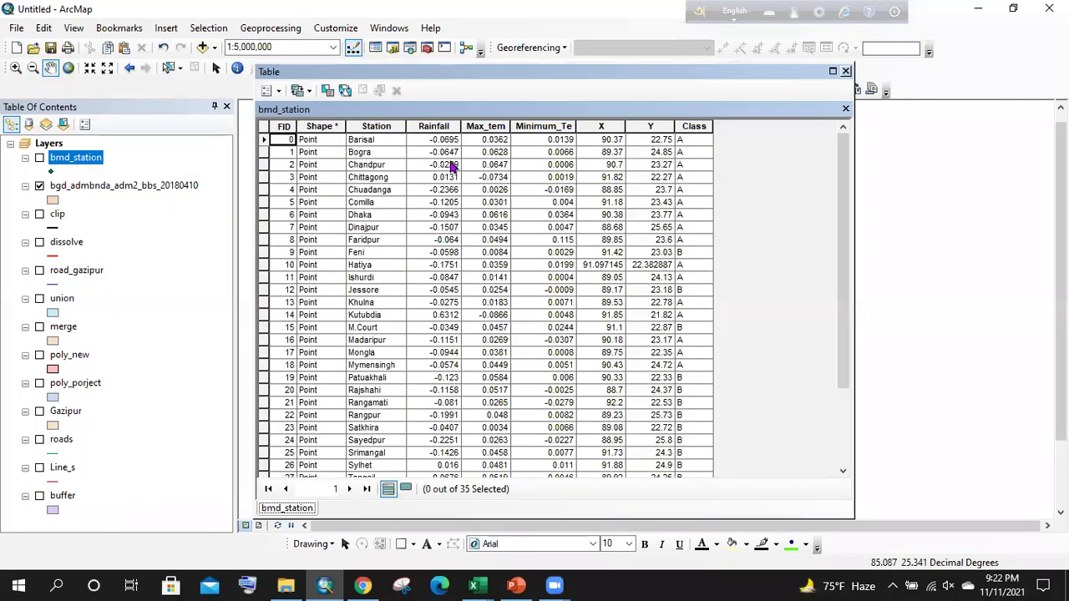
{"action": "scroll", "coordinate": [383, 164], "scroll_direction": "down", "scroll_amount": 3}
{"action": "scroll", "coordinate": [378, 359], "scroll_direction": "up", "scroll_amount": 3}
{"action": "left_click", "coordinate": [377, 128]}
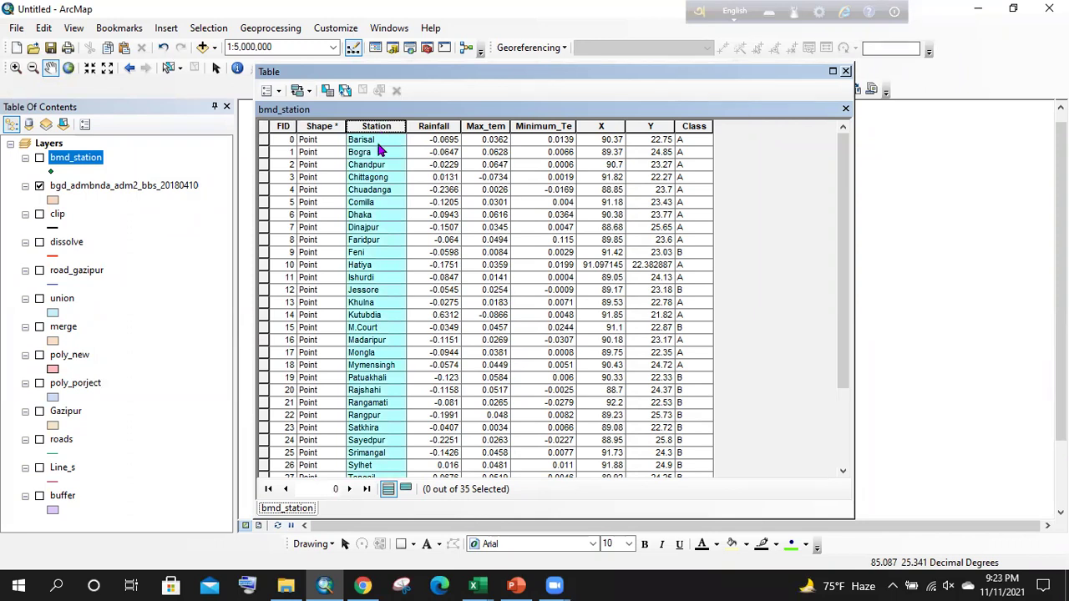
{"action": "left_click", "coordinate": [376, 157]}
{"action": "scroll", "coordinate": [376, 222], "scroll_direction": "down", "scroll_amount": 3}
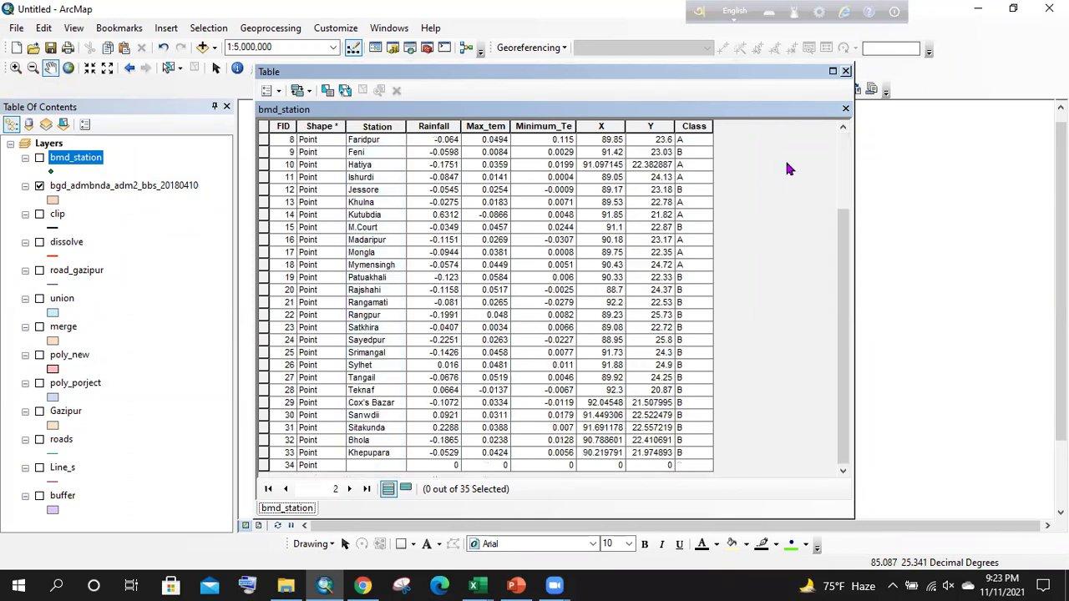
{"action": "scroll", "coordinate": [785, 169], "scroll_direction": "up", "scroll_amount": 3}
{"action": "scroll", "coordinate": [609, 264], "scroll_direction": "down", "scroll_amount": 3}
{"action": "left_click", "coordinate": [846, 72]}
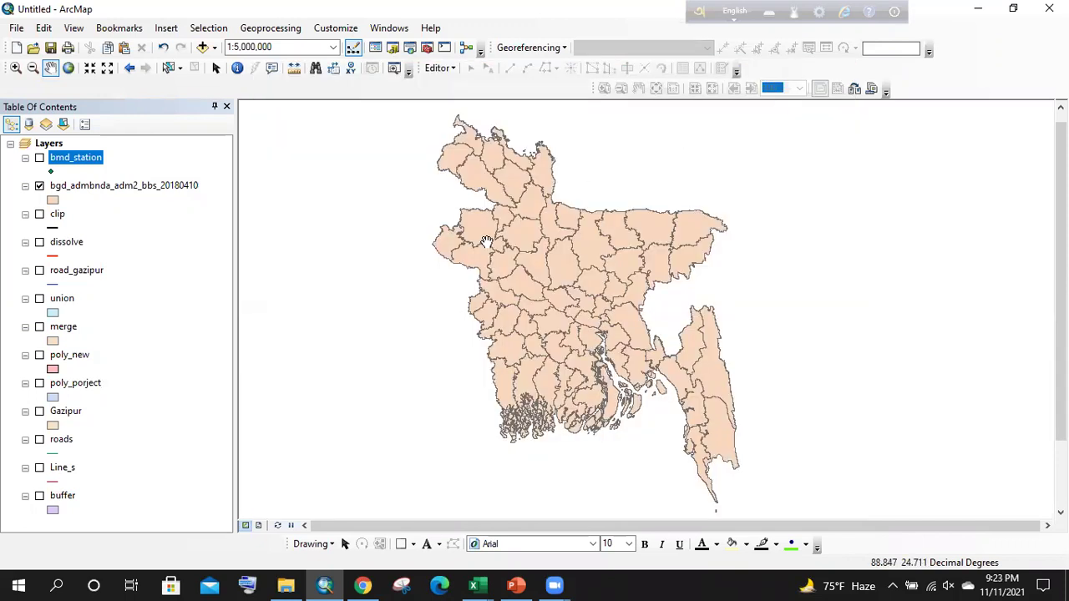
- Switch to Excel and save the station table as join in CSV (Comma delimited) format in the Excel_area folder
{"action": "left_click", "coordinate": [473, 585]}
{"action": "left_click", "coordinate": [575, 517]}
{"action": "left_click", "coordinate": [702, 230]}
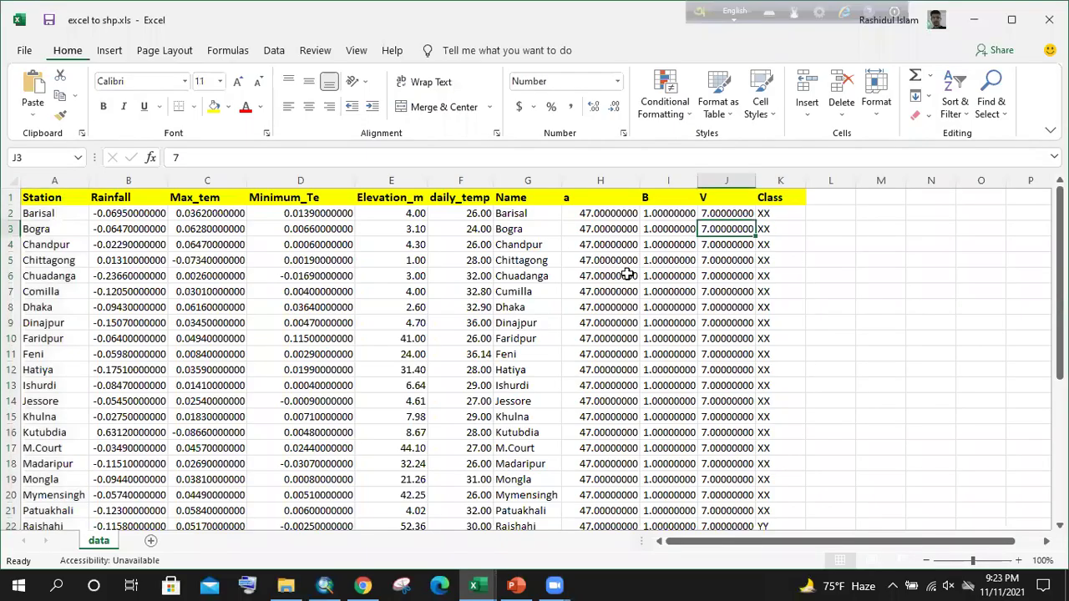
{"action": "left_click", "coordinate": [24, 51]}
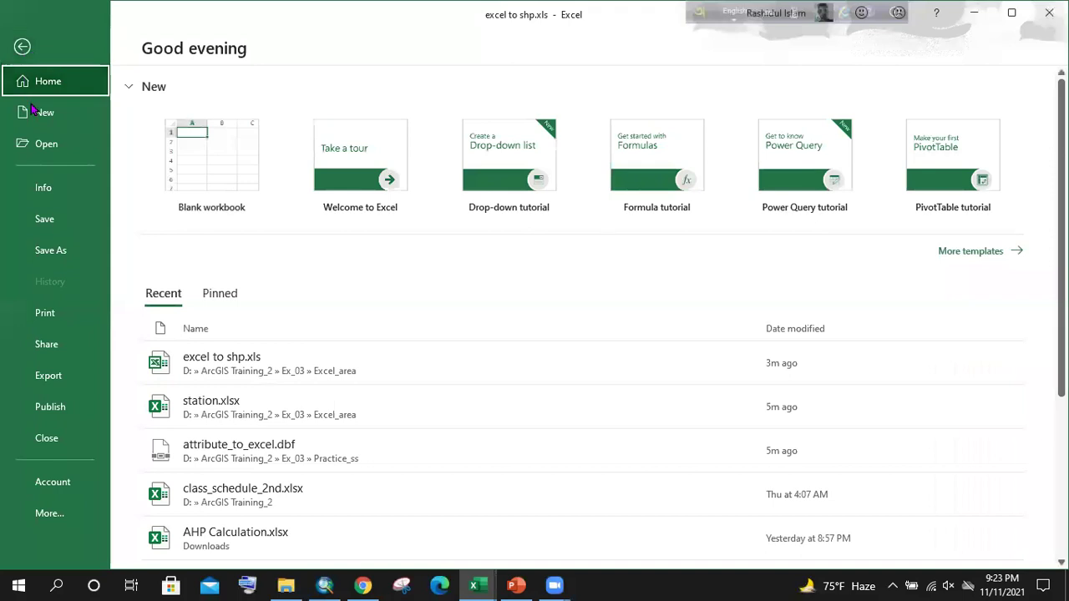
{"action": "left_click", "coordinate": [67, 253]}
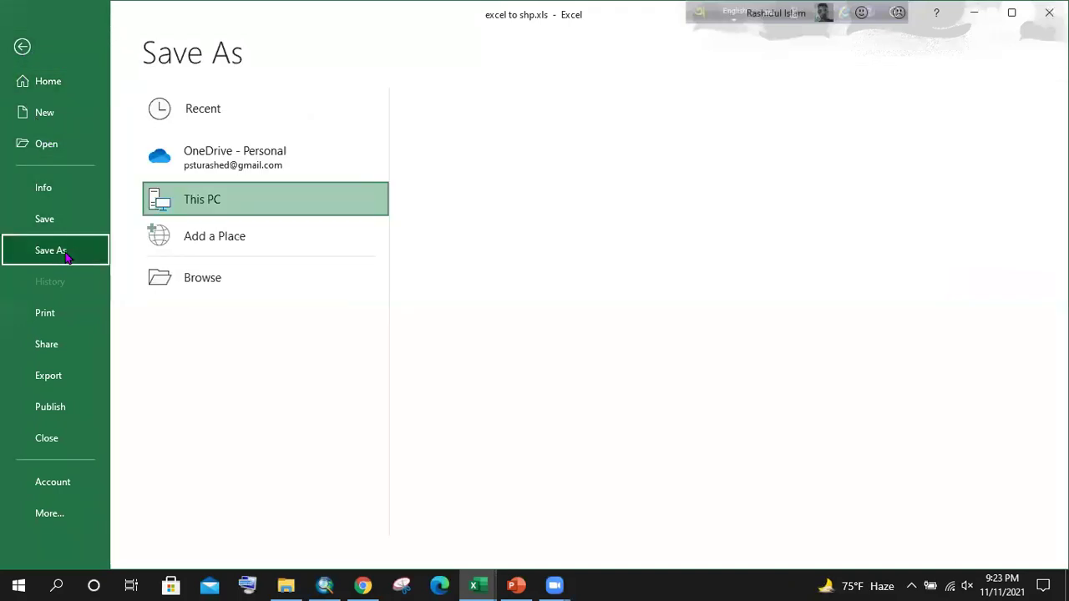
{"action": "left_click", "coordinate": [225, 282]}
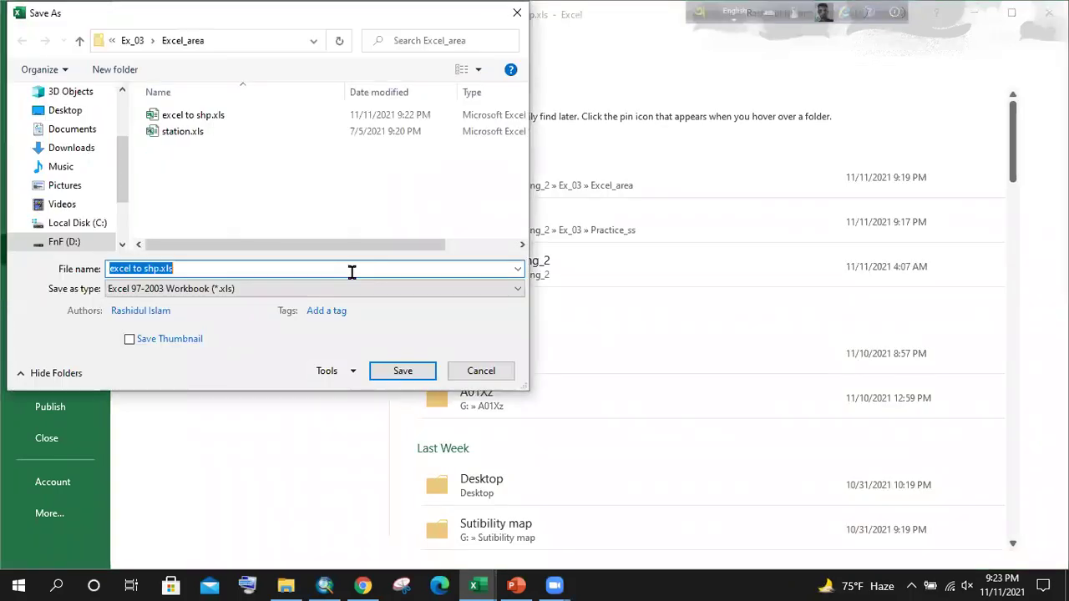
{"action": "left_click", "coordinate": [209, 289]}
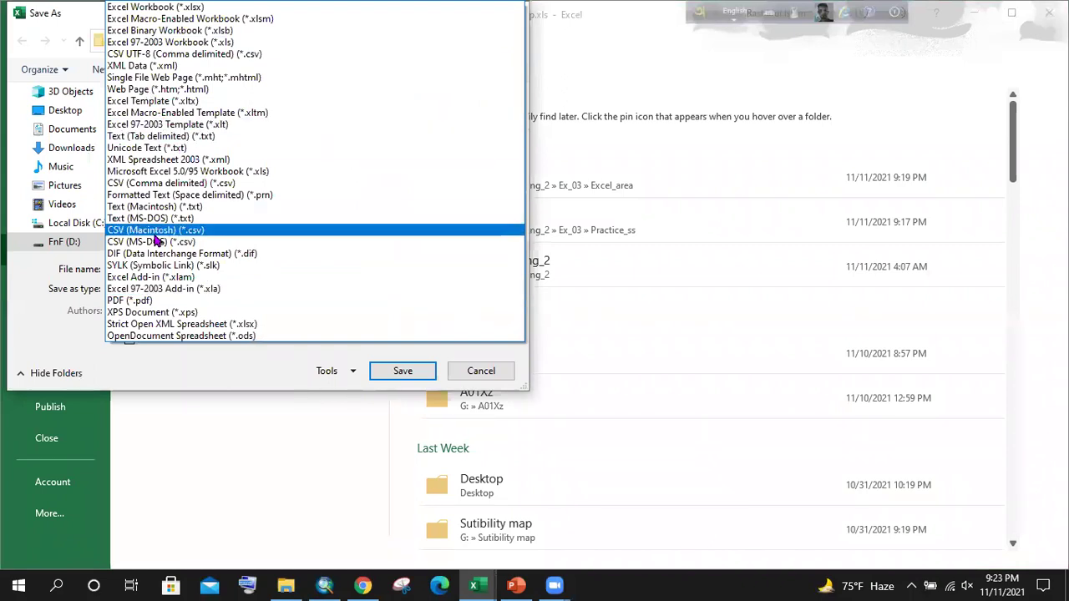
{"action": "left_click", "coordinate": [118, 185]}
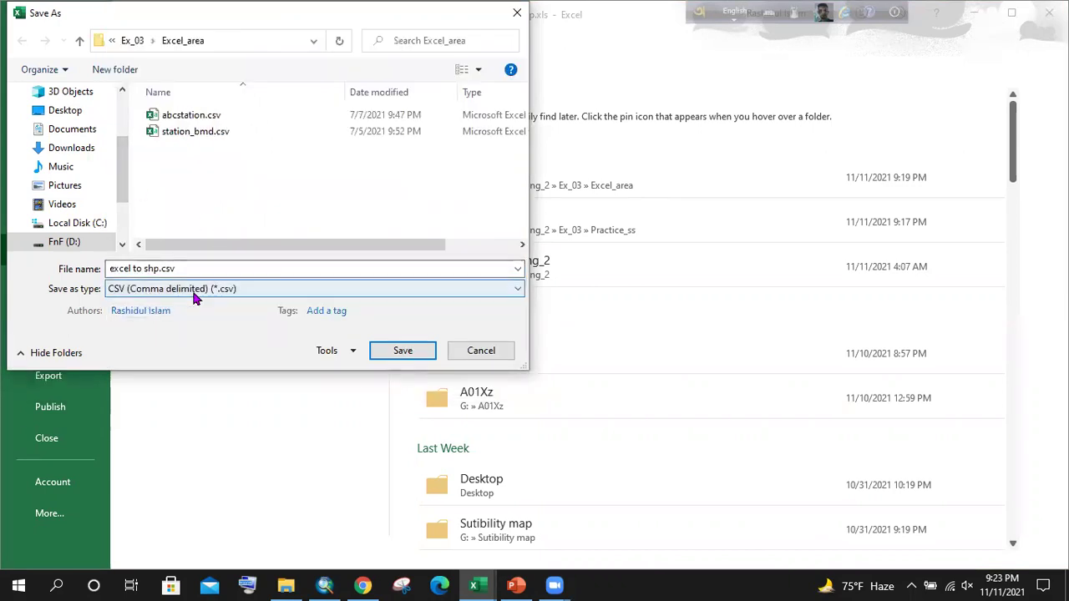
{"action": "triple_click", "coordinate": [153, 269]}
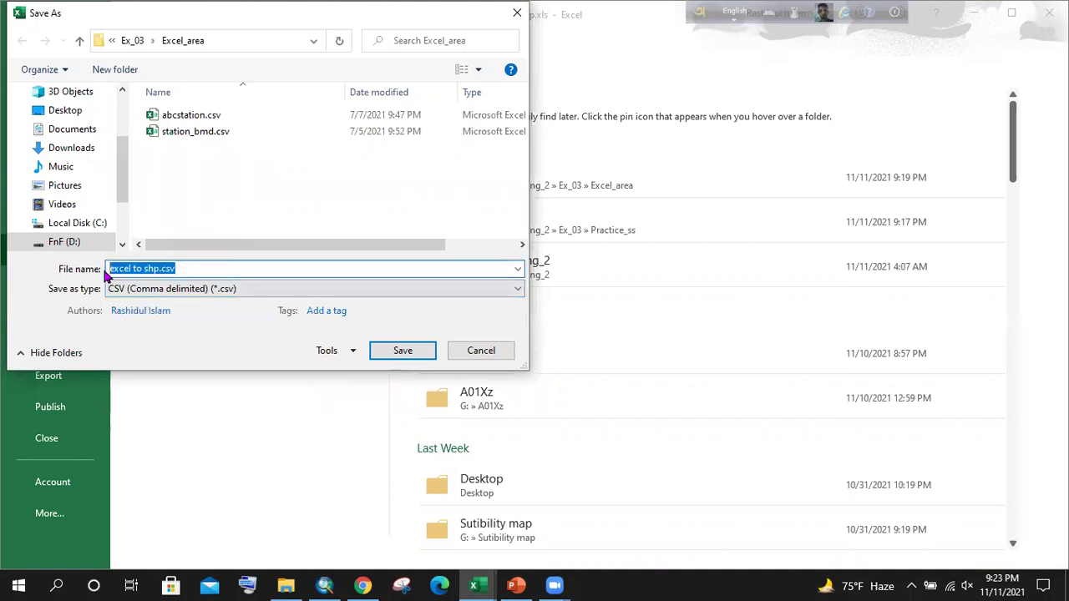
{"action": "type", "text": "join"}
{"action": "left_click", "coordinate": [403, 352]}
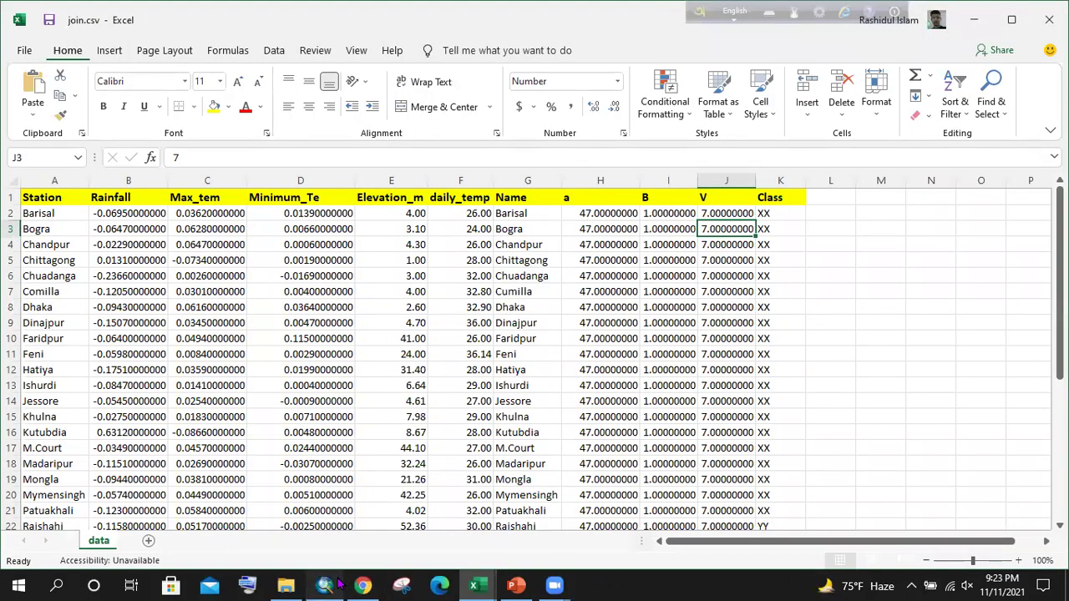
- Switch to ArcMap, hide the bgd_admbnda_adm2_bbs_20180410 layer and show the bmd_station layer
{"action": "left_click", "coordinate": [336, 585]}
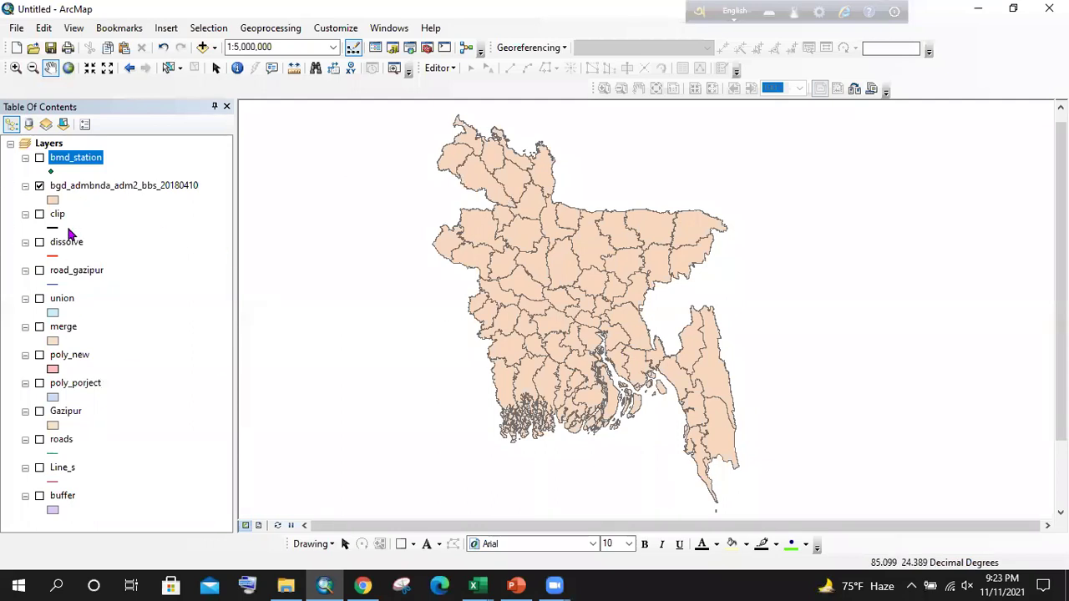
{"action": "left_click", "coordinate": [39, 187]}
{"action": "left_click", "coordinate": [39, 158]}
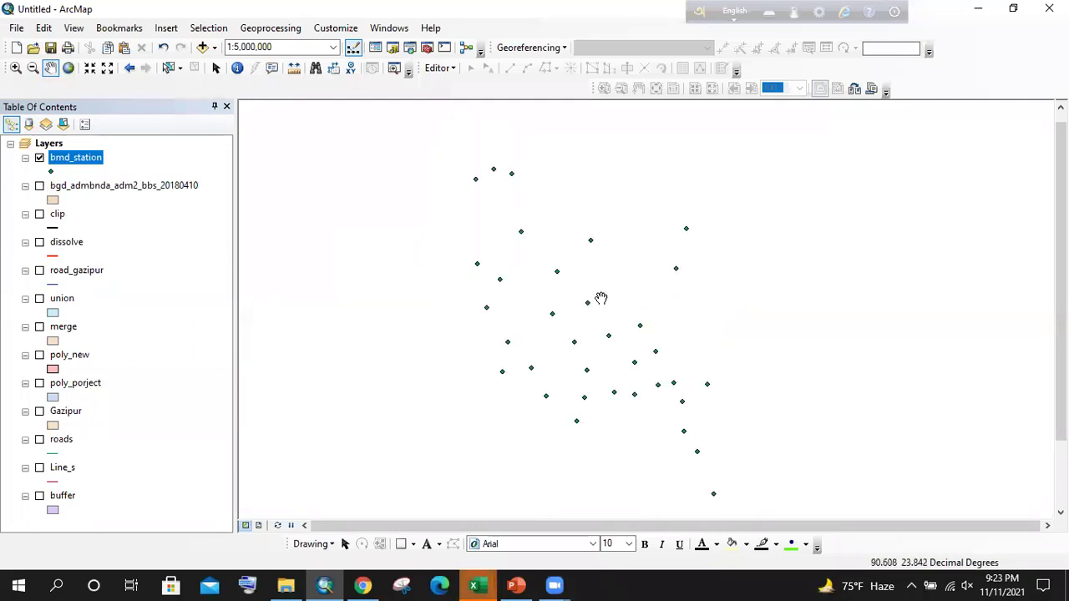
- Start a join on the bmd_station layer using attributes from a table and open the choice of its base field
{"action": "right_click", "coordinate": [81, 161]}
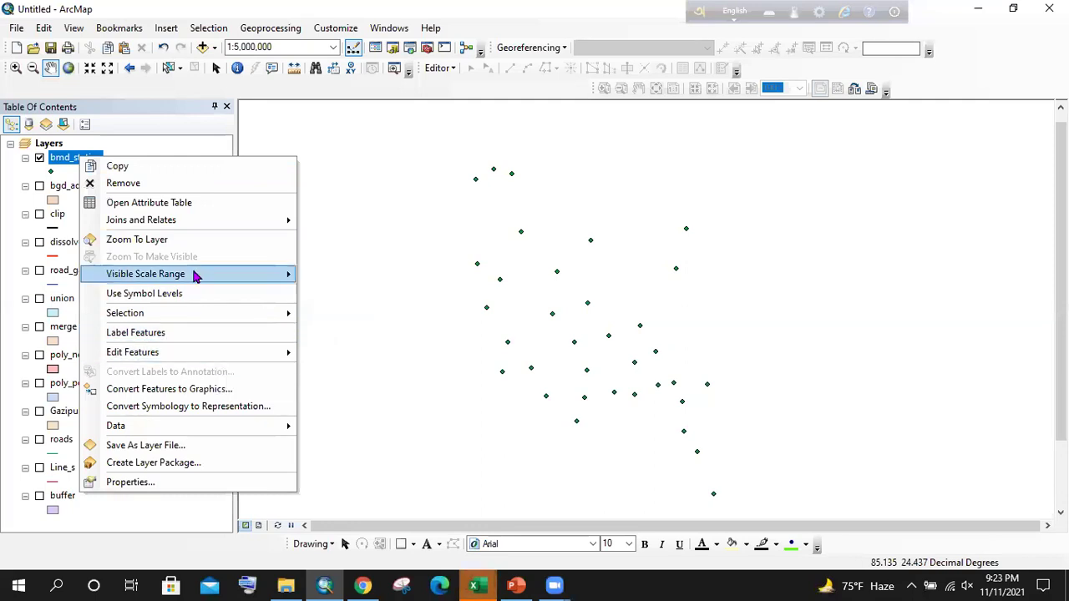
{"action": "mouse_move", "coordinate": [187, 227]}
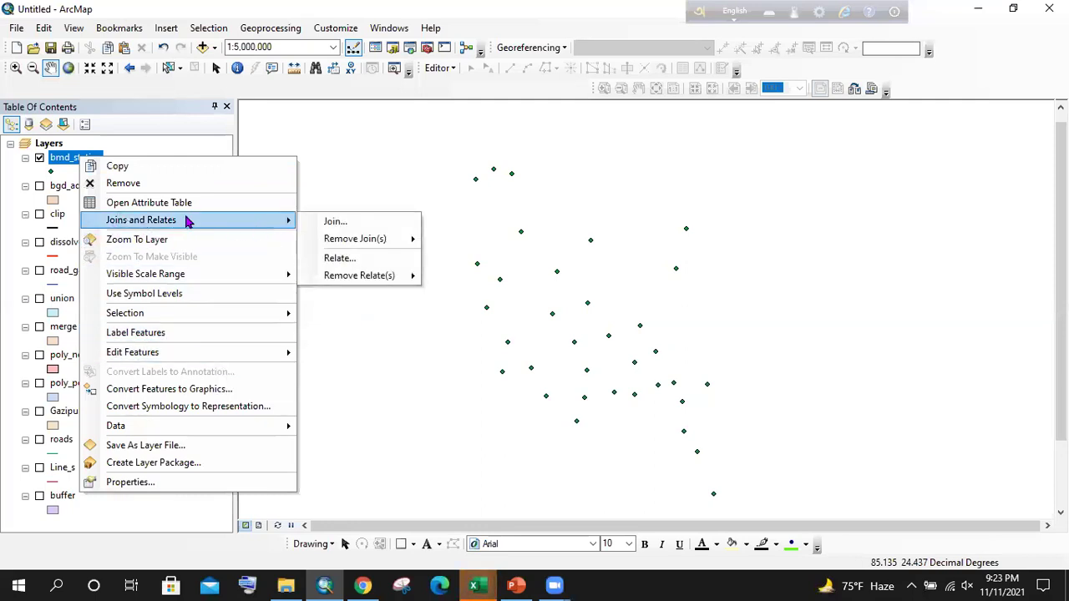
{"action": "left_click", "coordinate": [338, 221]}
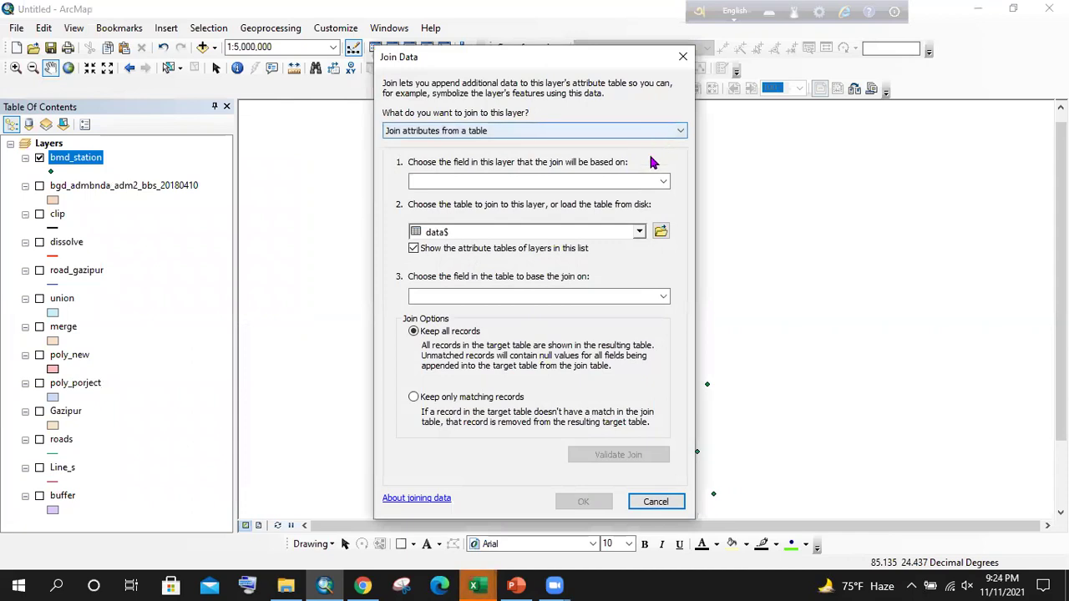
{"action": "left_click", "coordinate": [669, 132]}
{"action": "left_click", "coordinate": [664, 139]}
{"action": "left_click", "coordinate": [663, 182]}
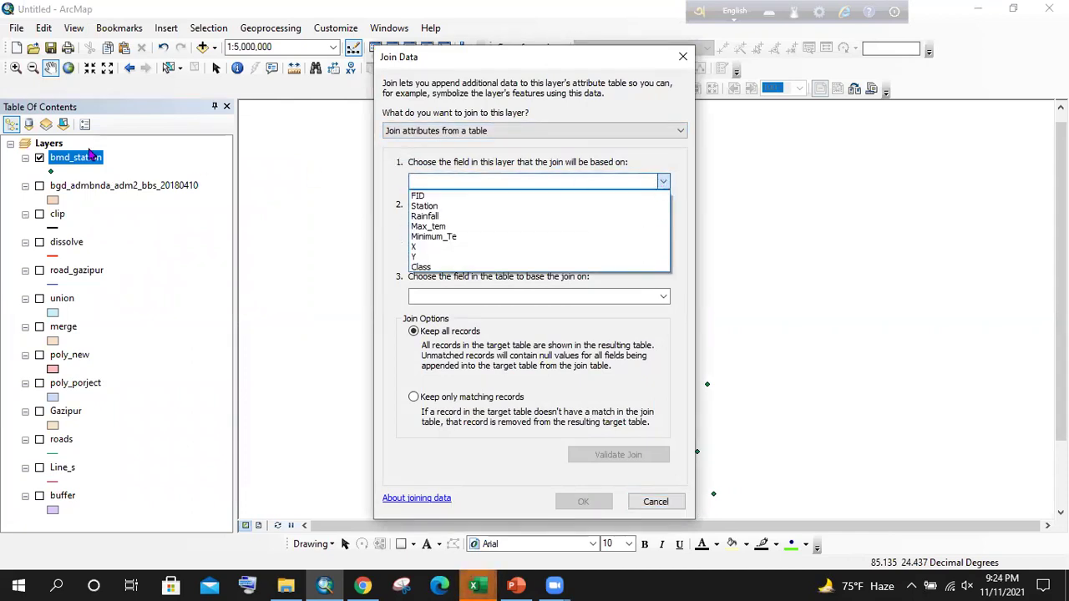